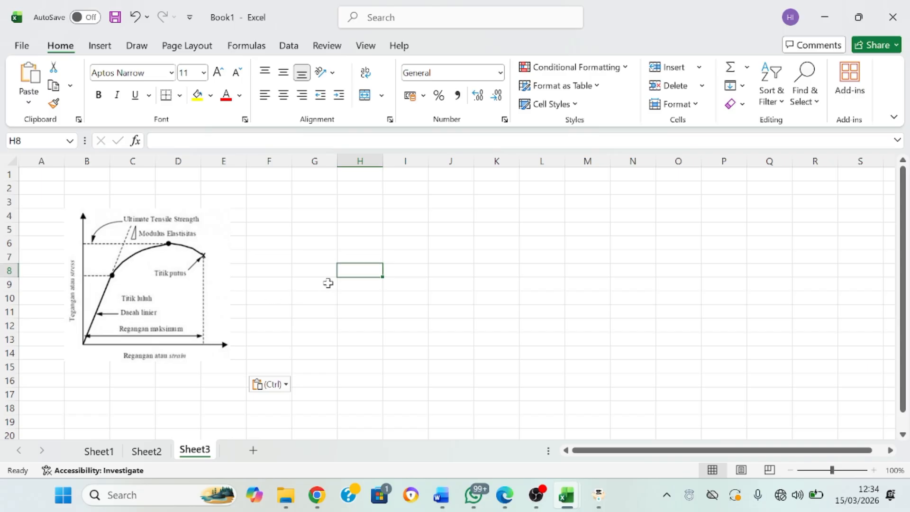
With G8 as the target cell, search for "ksa" from the Home location and import the text file "tugas stress strain 26 v2".
{"action": "left_click", "coordinate": [315, 275]}
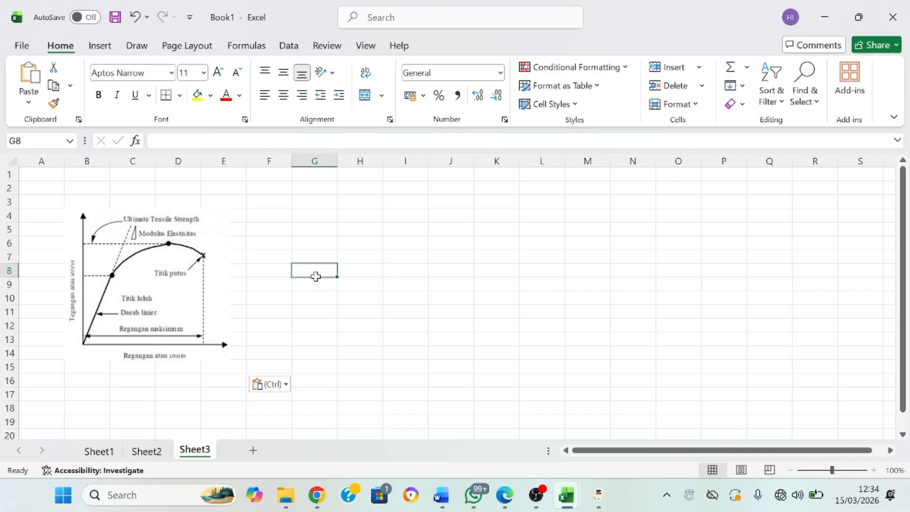
{"action": "left_click", "coordinate": [345, 281]}
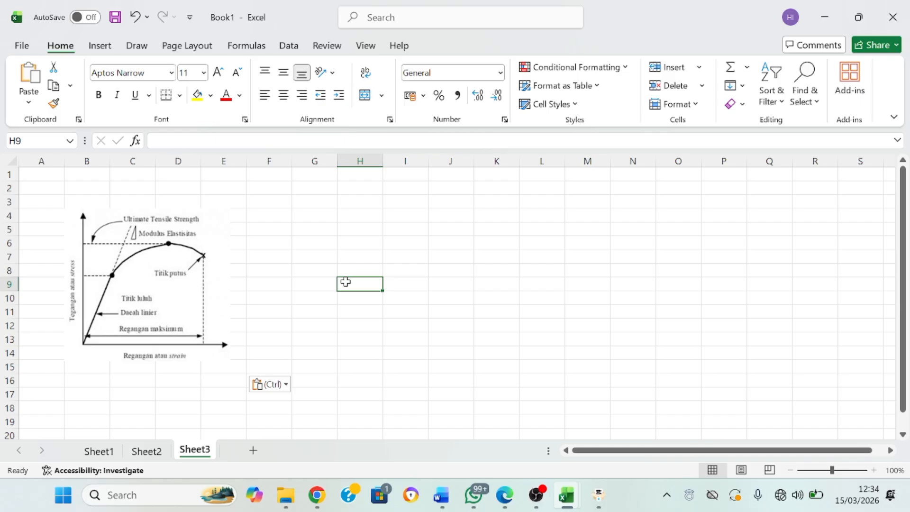
{"action": "left_click", "coordinate": [318, 274]}
{"action": "left_click", "coordinate": [289, 45]}
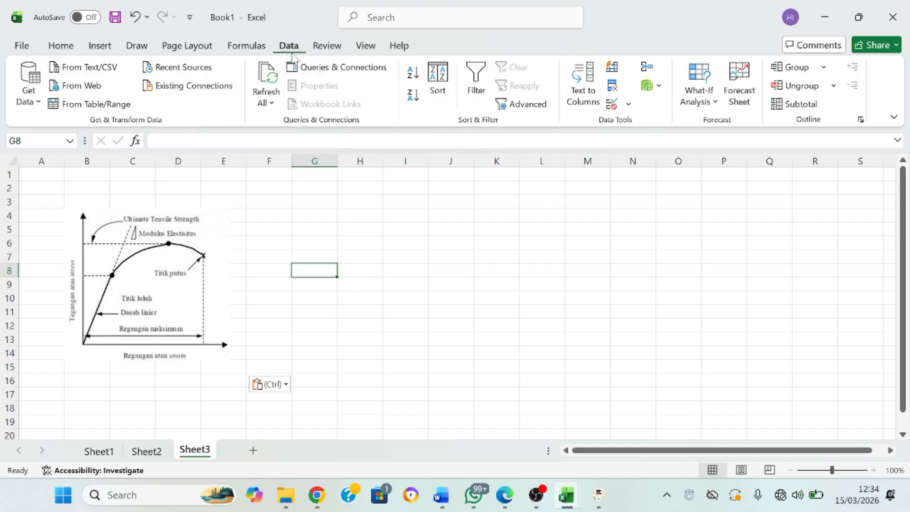
{"action": "left_click", "coordinate": [78, 67]}
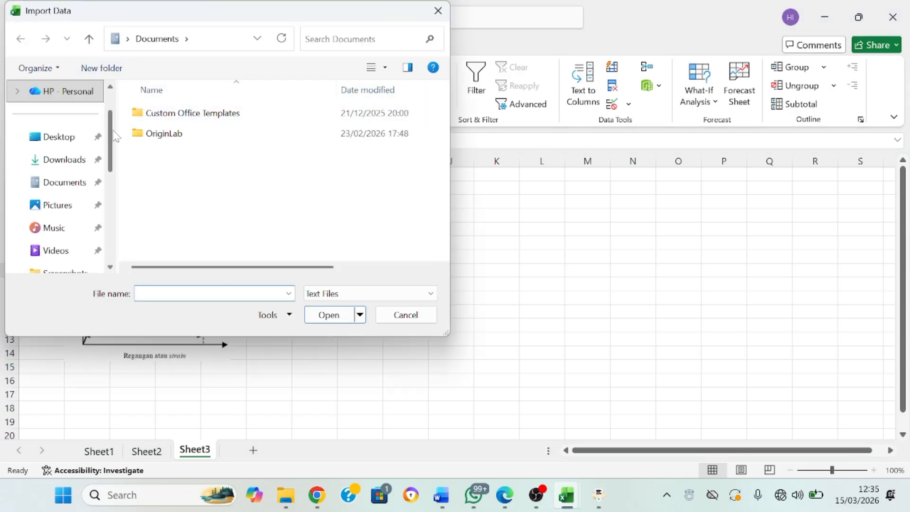
{"action": "scroll", "coordinate": [101, 98], "scroll_direction": "up", "scroll_amount": 2}
{"action": "left_click", "coordinate": [90, 96]}
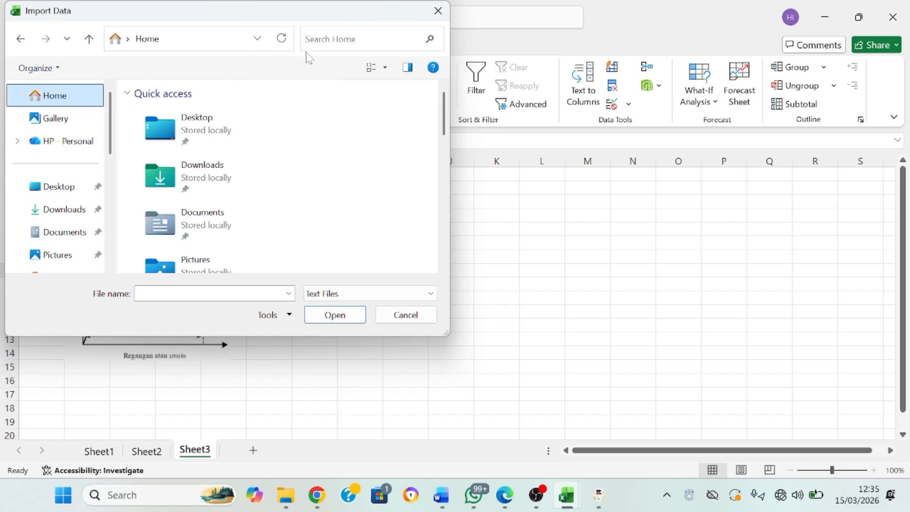
{"action": "left_click", "coordinate": [356, 39]}
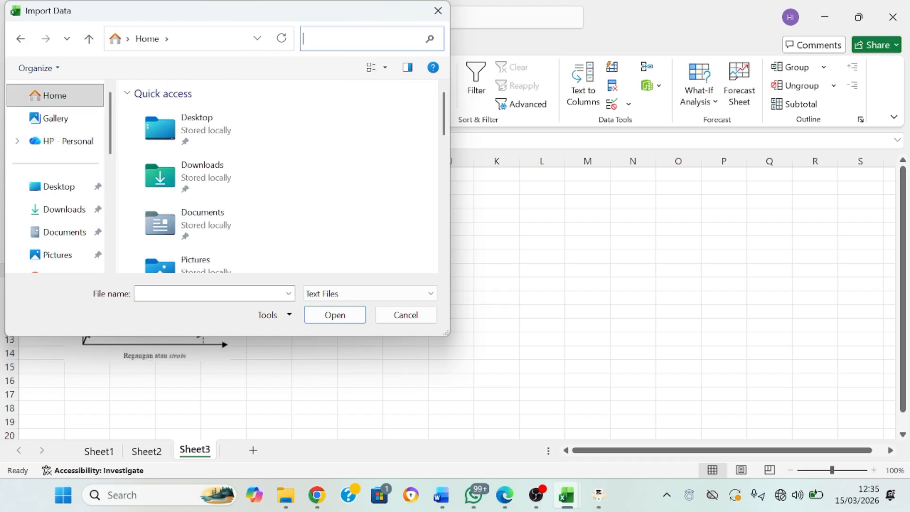
{"action": "type", "text": "ksa"}
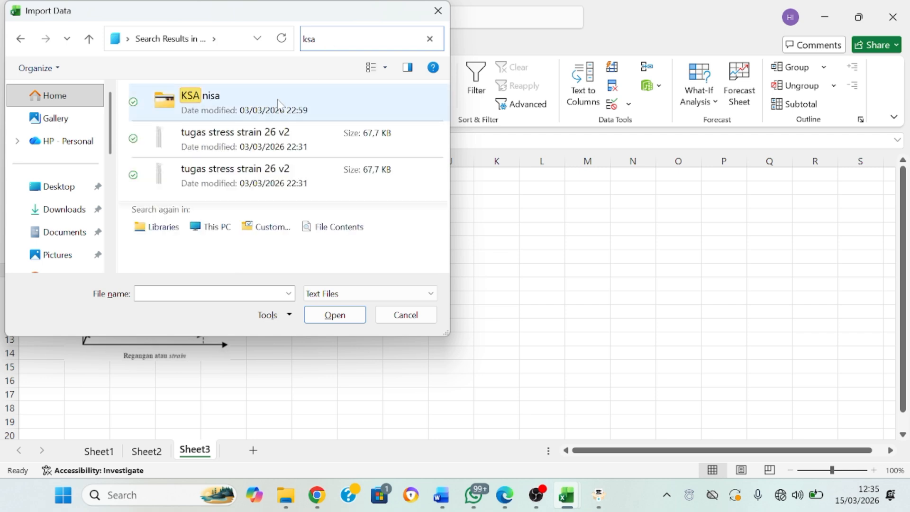
{"action": "left_click", "coordinate": [284, 150]}
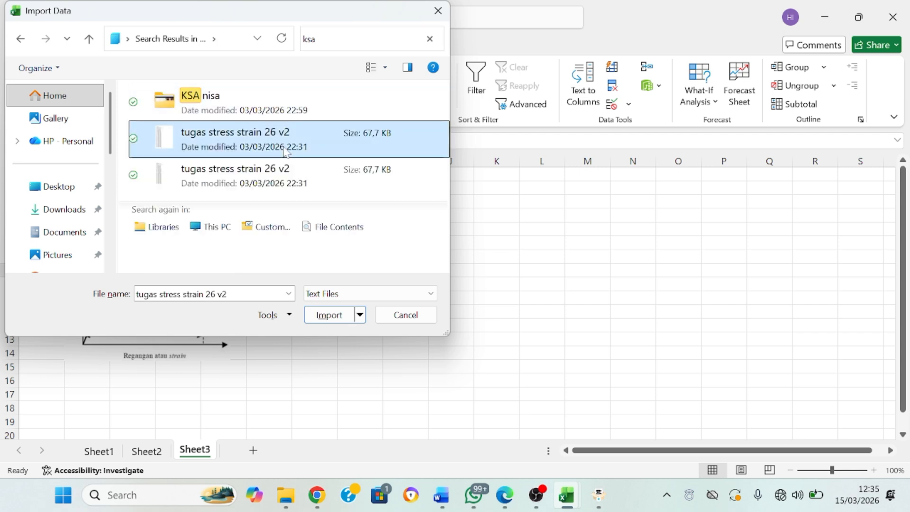
{"action": "left_click", "coordinate": [327, 316]}
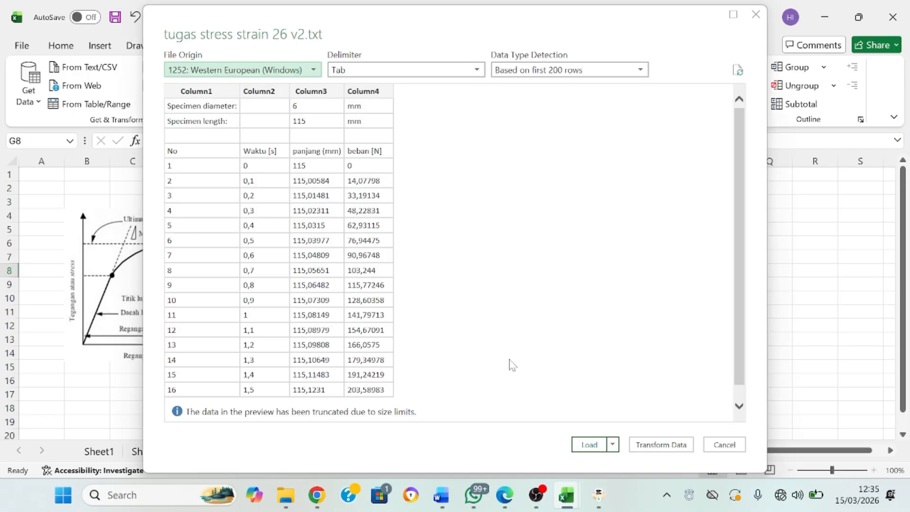
Load the previewed text data as a table into the existing worksheet at cell G8.
{"action": "left_click", "coordinate": [612, 445]}
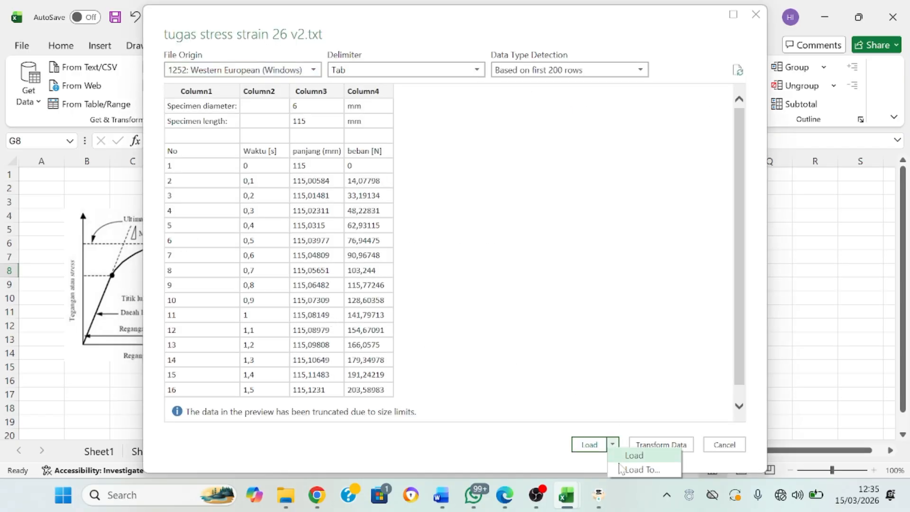
{"action": "left_click", "coordinate": [635, 469]}
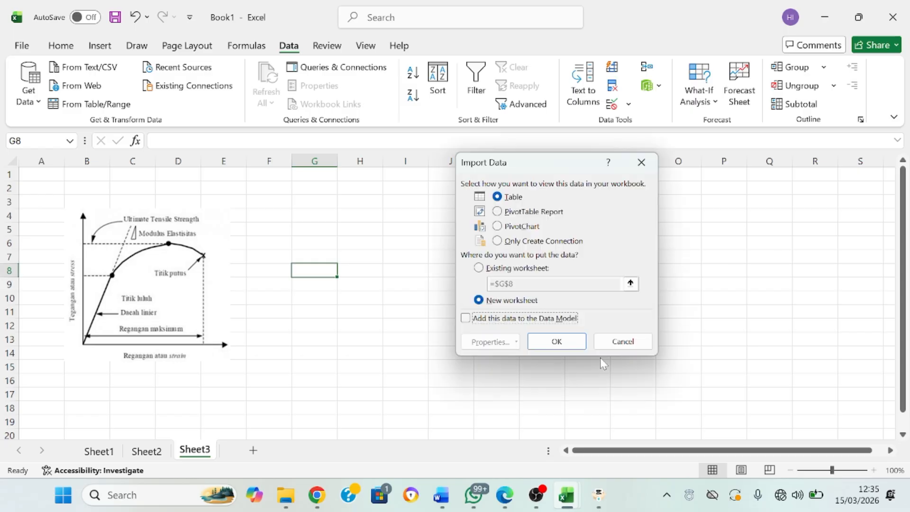
{"action": "left_click", "coordinate": [481, 269]}
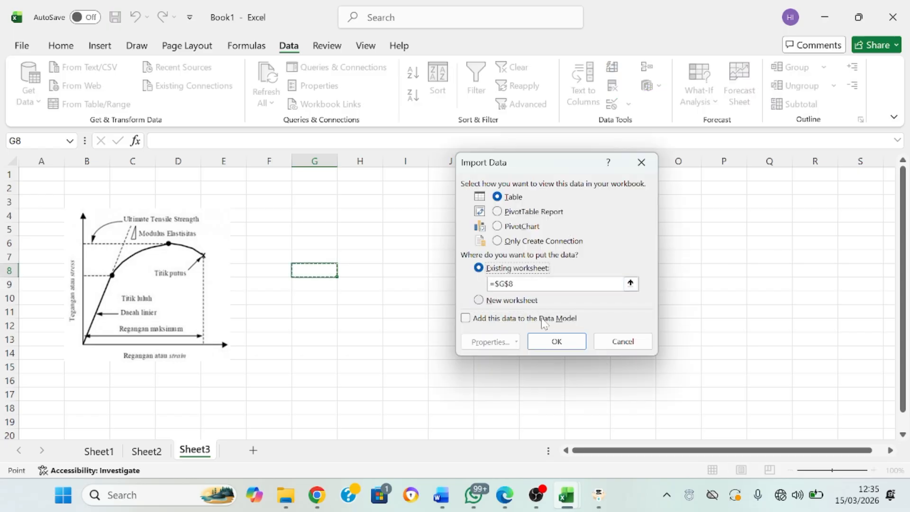
{"action": "left_click", "coordinate": [556, 340]}
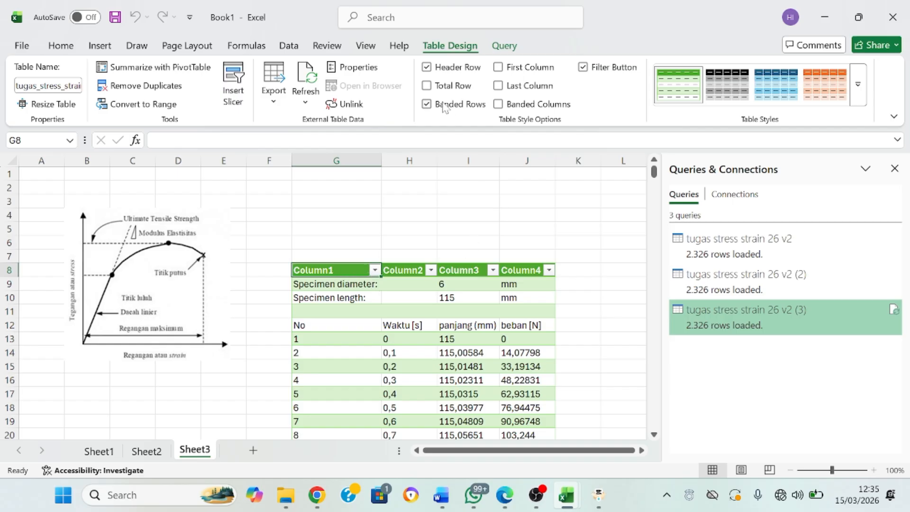
Remove the imported table's header row, apply the plain unformatted Light table style, and close the Queries & Connections pane.
{"action": "left_click", "coordinate": [440, 65]}
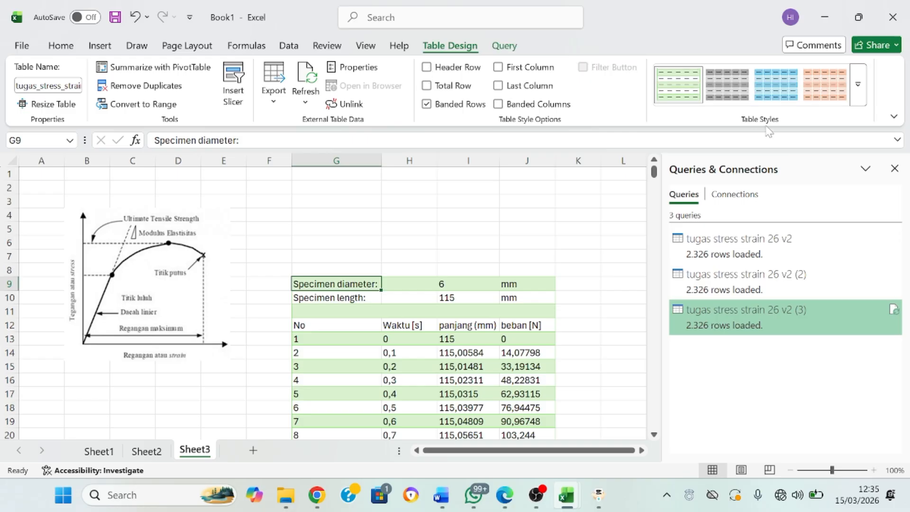
{"action": "left_click", "coordinate": [853, 96]}
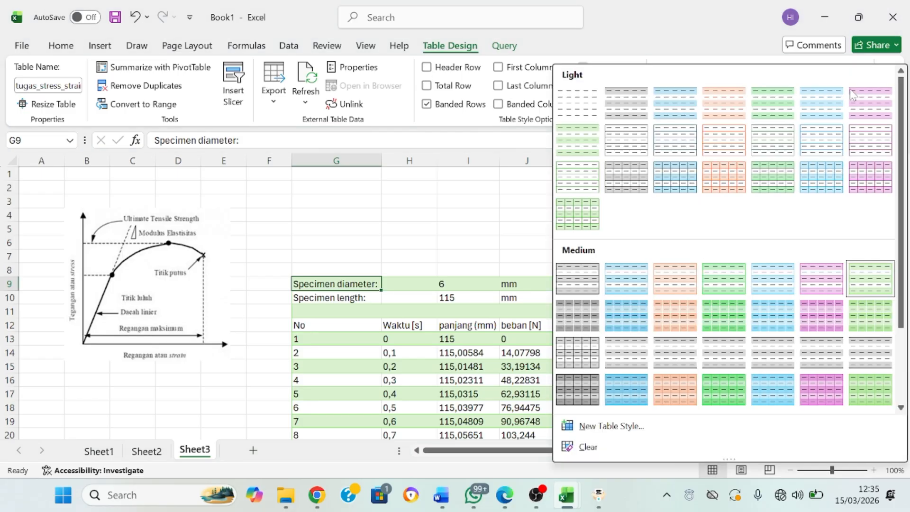
{"action": "left_click", "coordinate": [579, 110]}
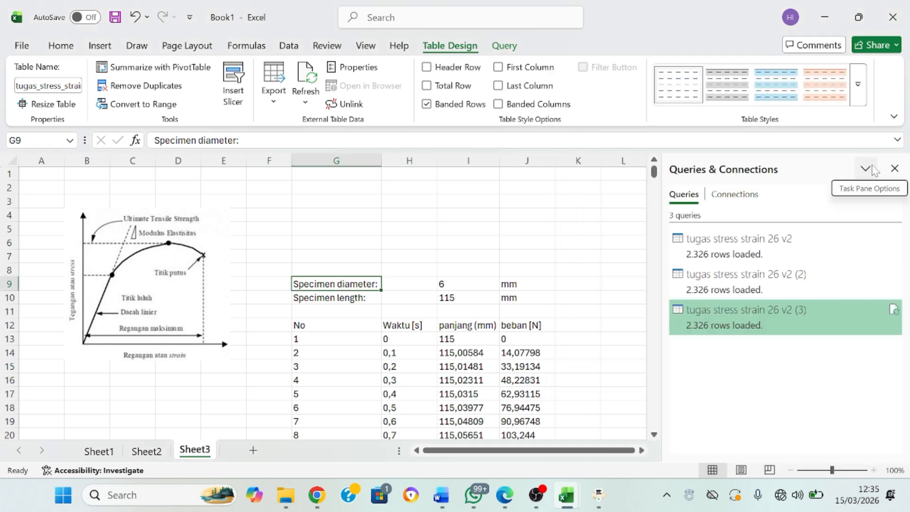
{"action": "left_click", "coordinate": [895, 169]}
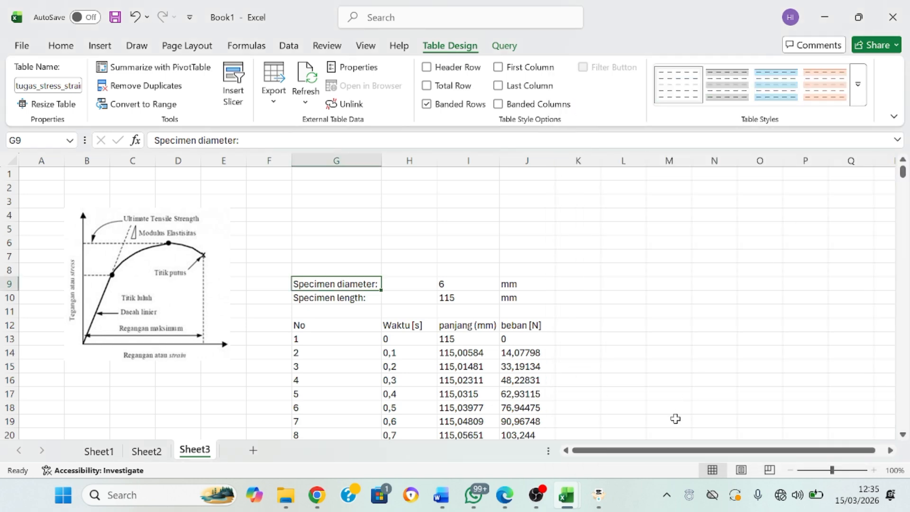
{"action": "left_click_drag", "start_coordinate": [658, 453], "coordinate": [662, 453]}
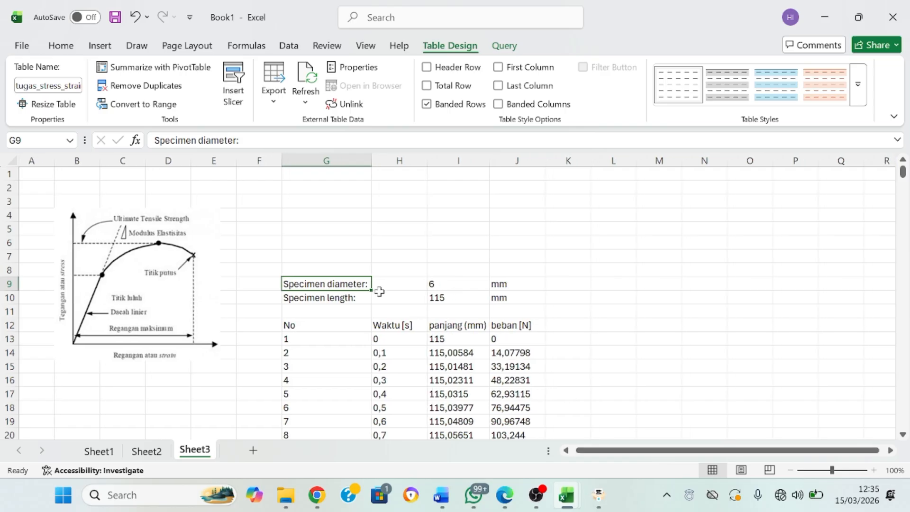
Convert the specimen diameter to metres in K9 by dividing I9 by 1000, without the automatic column fill, and enter "m" in L9.
{"action": "left_click", "coordinate": [566, 285]}
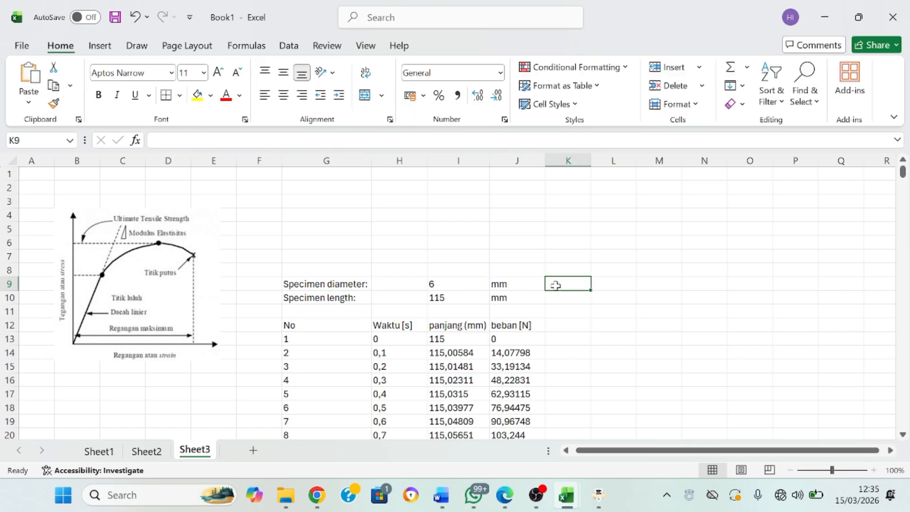
{"action": "type", "text": "="}
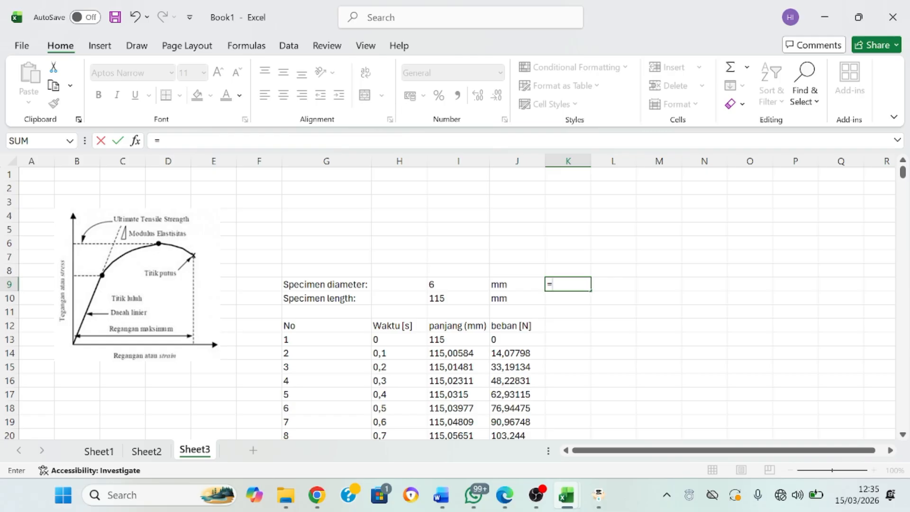
{"action": "left_click", "coordinate": [465, 288]}
{"action": "type", "text": "/"}
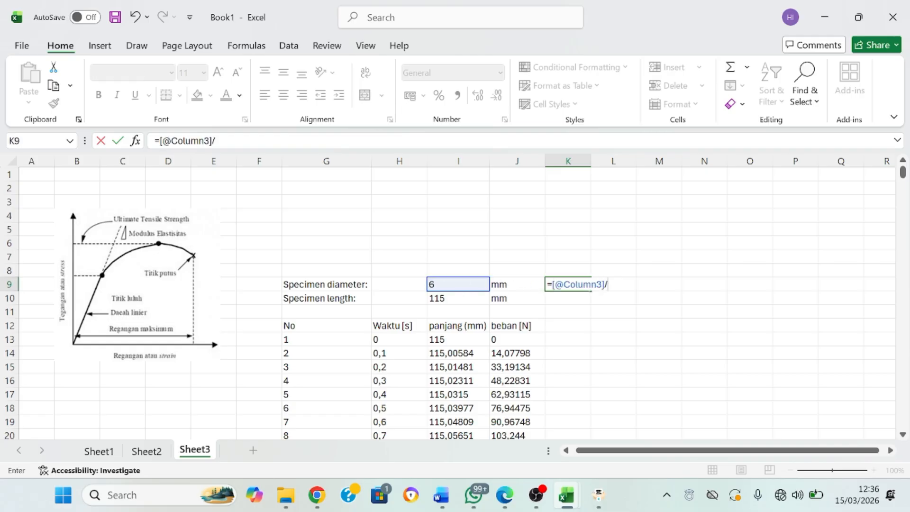
{"action": "type", "text": "1000"}
{"action": "key", "text": "Return"}
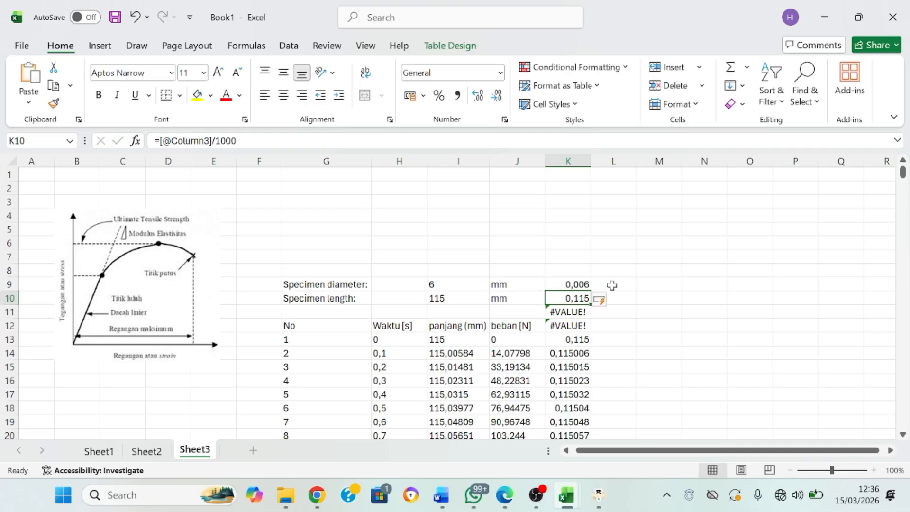
{"action": "key", "text": "ctrl+z"}
{"action": "left_click", "coordinate": [612, 285]}
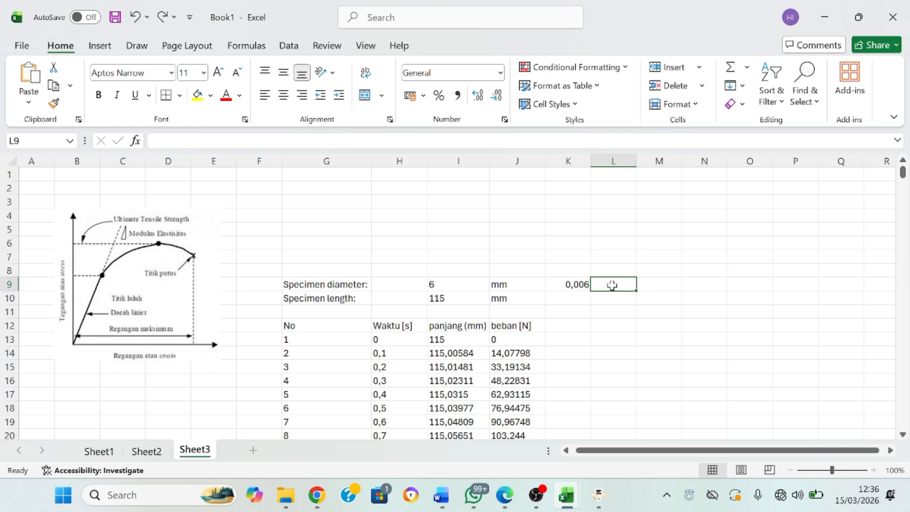
{"action": "type", "text": "m"}
Convert the specimen length to centimetres in K10 by dividing I10 by 10, and enter the unit "cm" in L10.
{"action": "left_click", "coordinate": [583, 295]}
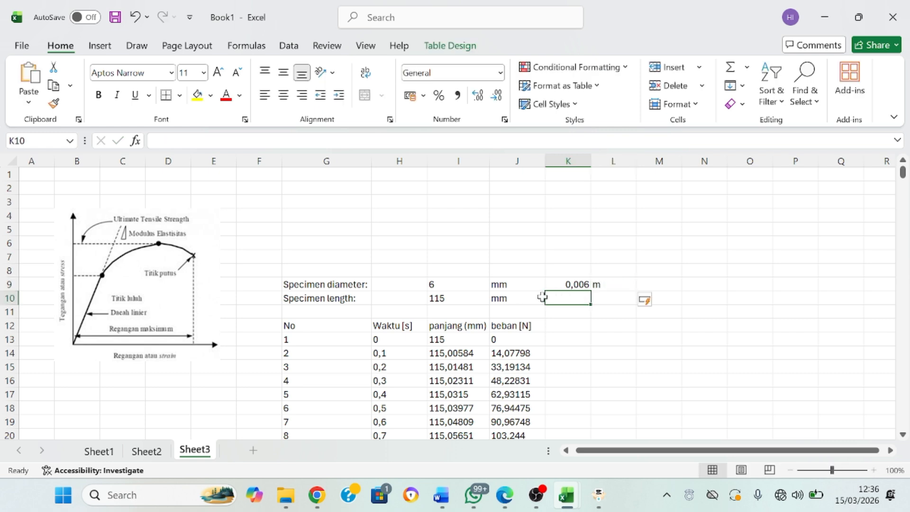
{"action": "type", "text": "="}
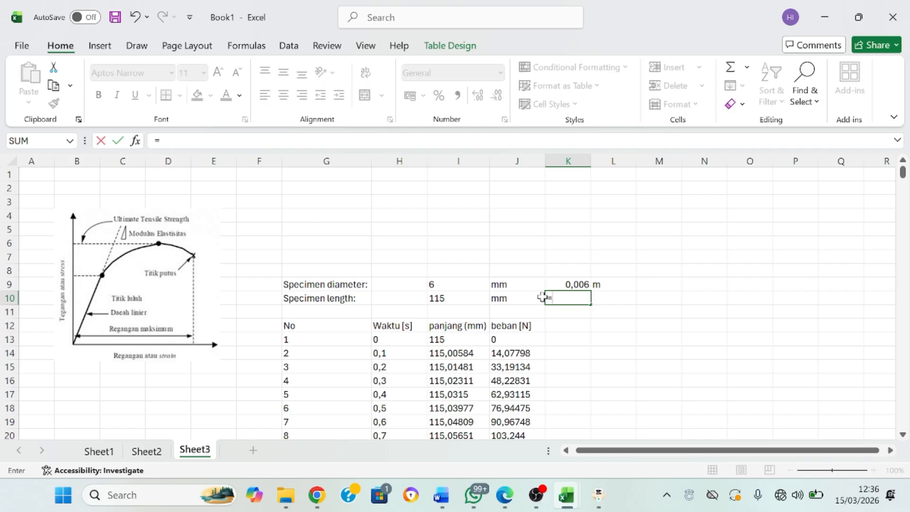
{"action": "left_click", "coordinate": [461, 302]}
{"action": "type", "text": "/"}
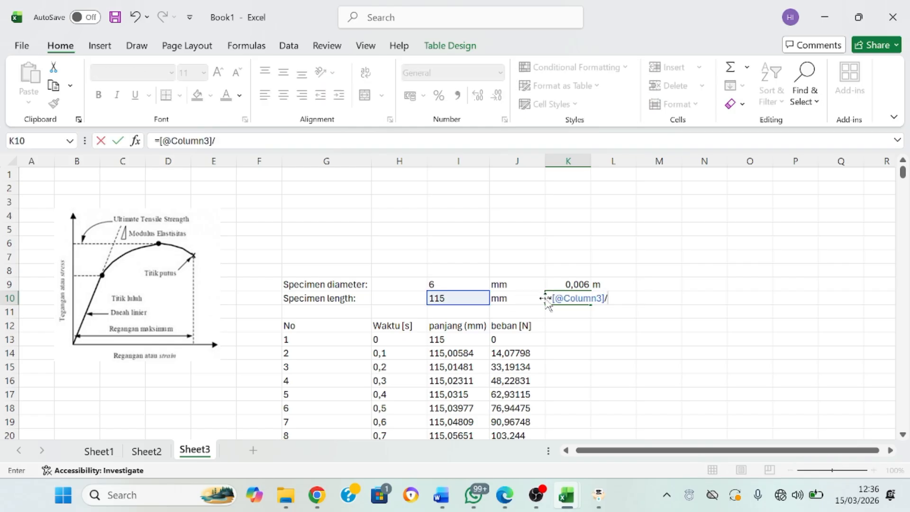
{"action": "type", "text": "10"}
{"action": "key", "text": "Return"}
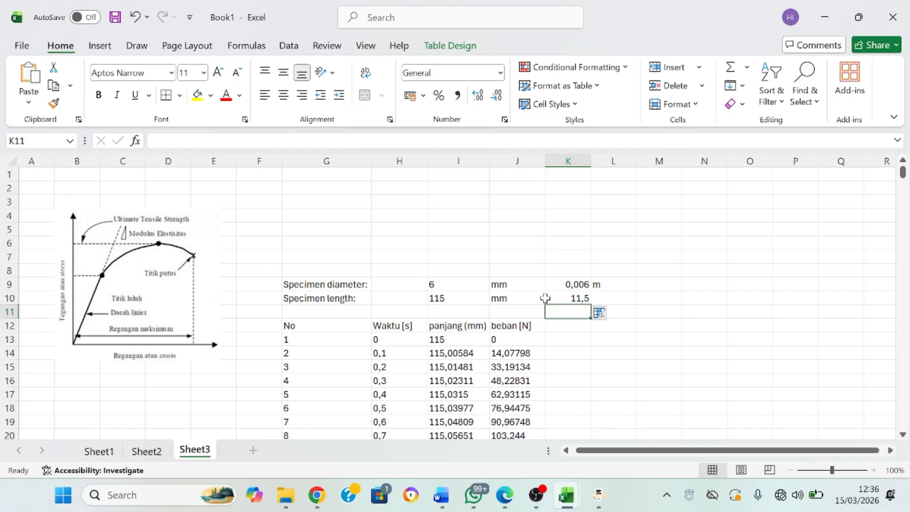
{"action": "left_click", "coordinate": [599, 299]}
{"action": "type", "text": "cm"}
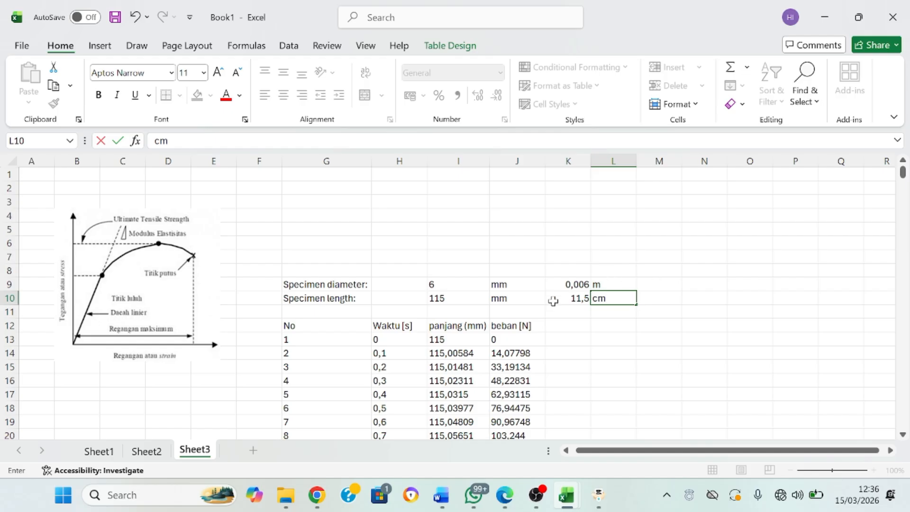
Enter the column heading "panjang (cm)" in cell K12.
{"action": "left_click", "coordinate": [553, 326]}
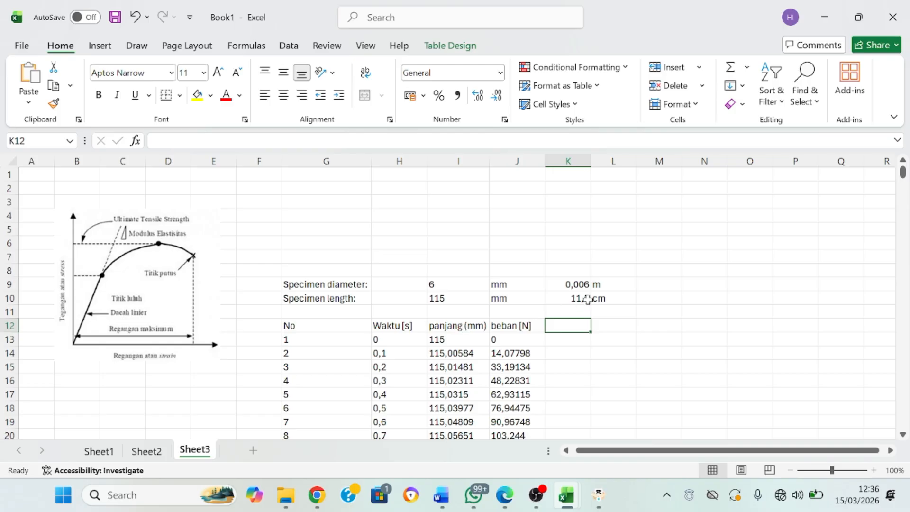
{"action": "type", "text": "panjan"}
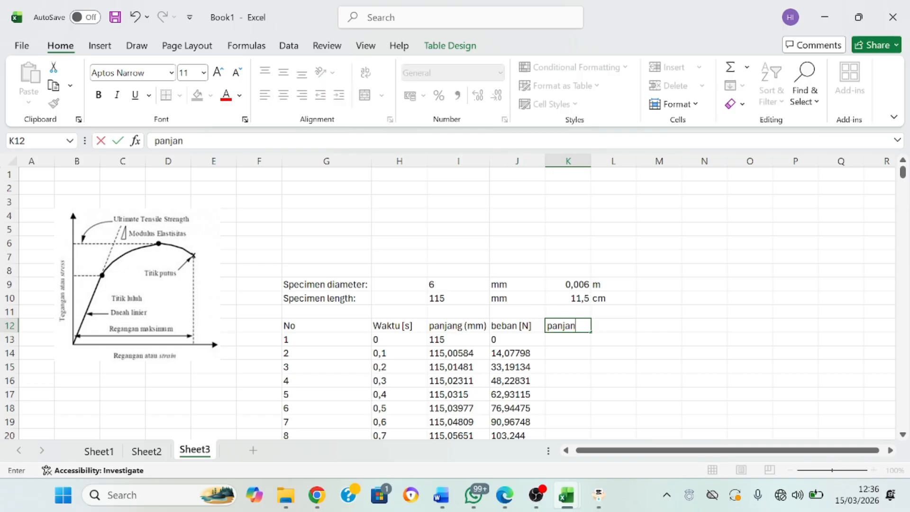
{"action": "type", "text": "g (cm)"}
Convert the first length reading to centimetres in K13 by dividing I13 by 10, and select that cell.
{"action": "left_click", "coordinate": [561, 338]}
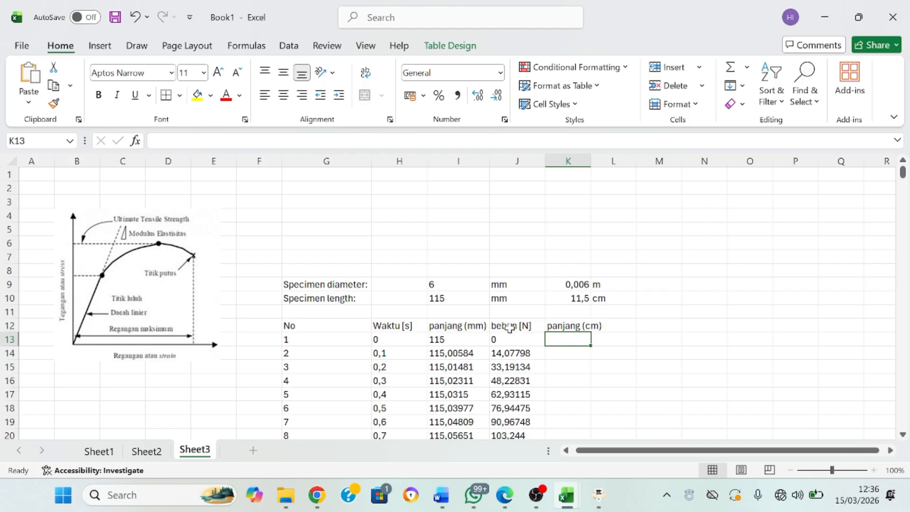
{"action": "type", "text": "="}
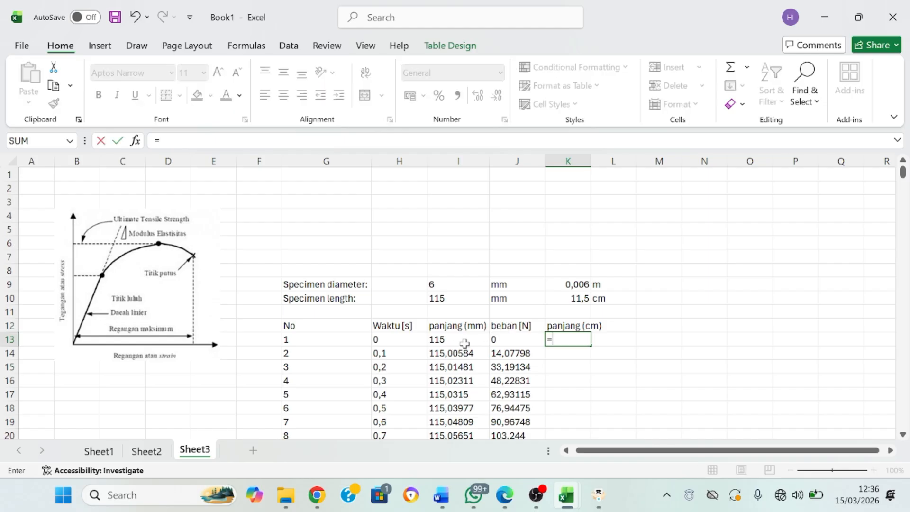
{"action": "left_click", "coordinate": [464, 340]}
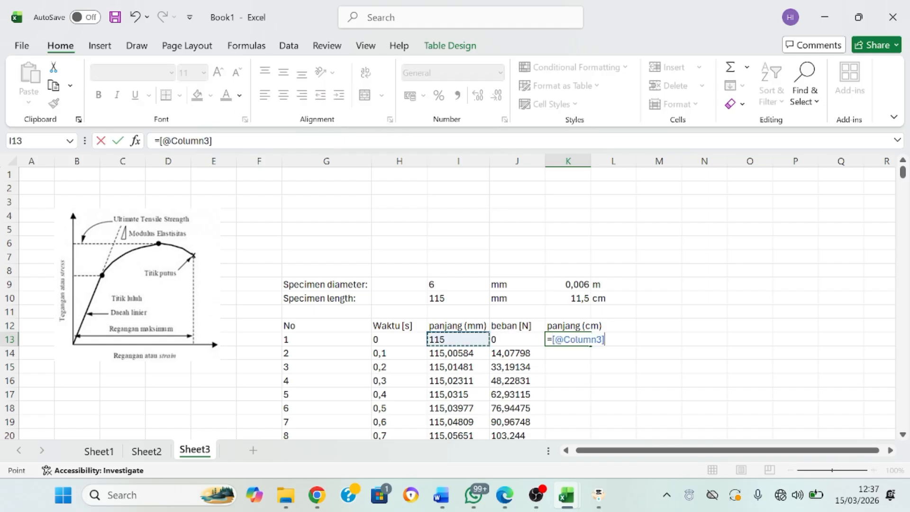
{"action": "type", "text": "/10"}
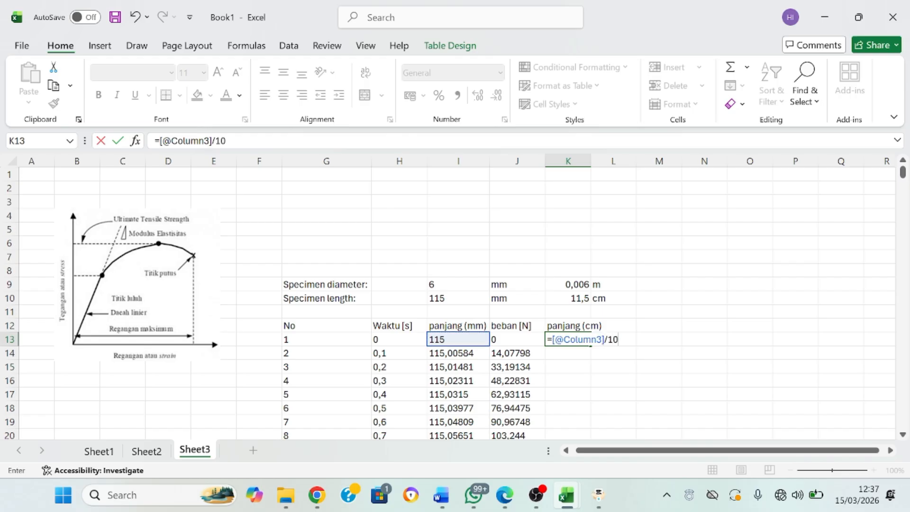
{"action": "key", "text": "Return"}
{"action": "left_click", "coordinate": [558, 341]}
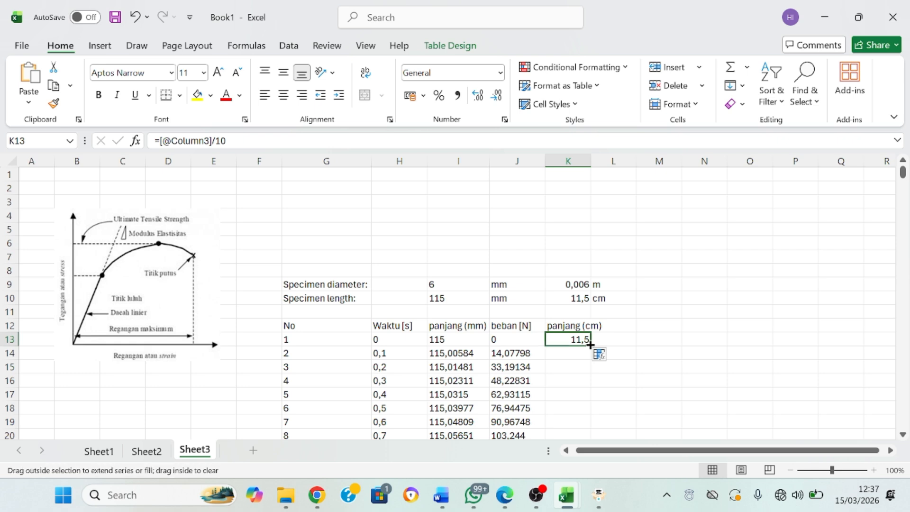
Fill the K13 centimetre conversion down the column and enter the heading "delta L" in L12.
{"action": "double_click", "coordinate": [593, 345]}
{"action": "left_click", "coordinate": [613, 328]}
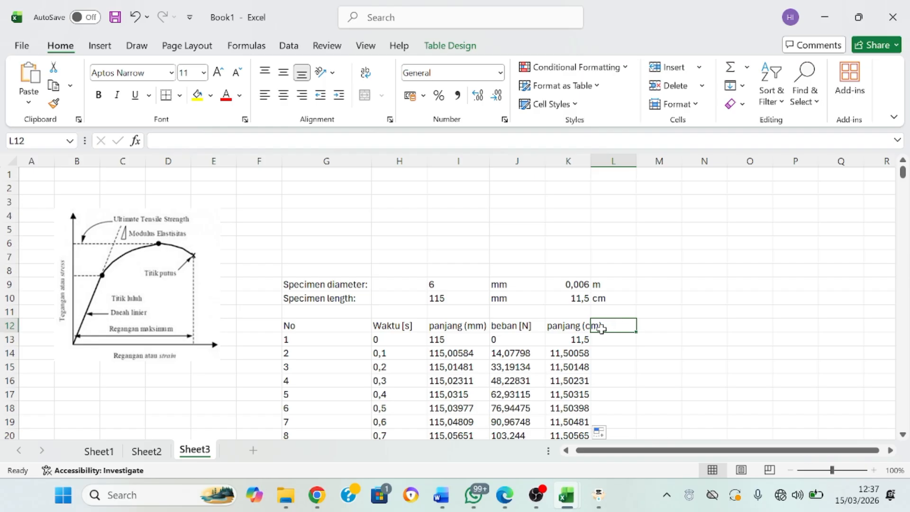
{"action": "type", "text": "de"}
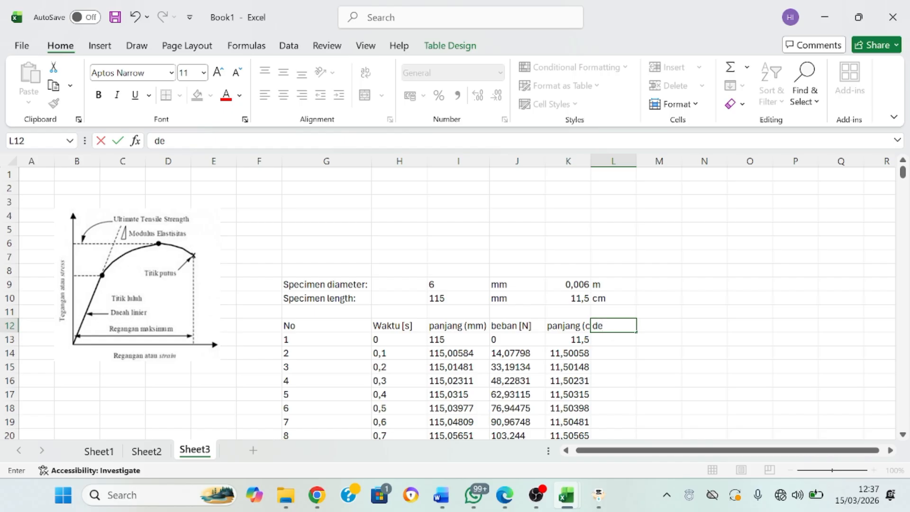
{"action": "type", "text": "lta L"}
Calculate delta L in L13 as K13 minus the fixed reference $K$10, and fill the formula down the column.
{"action": "left_click", "coordinate": [623, 339]}
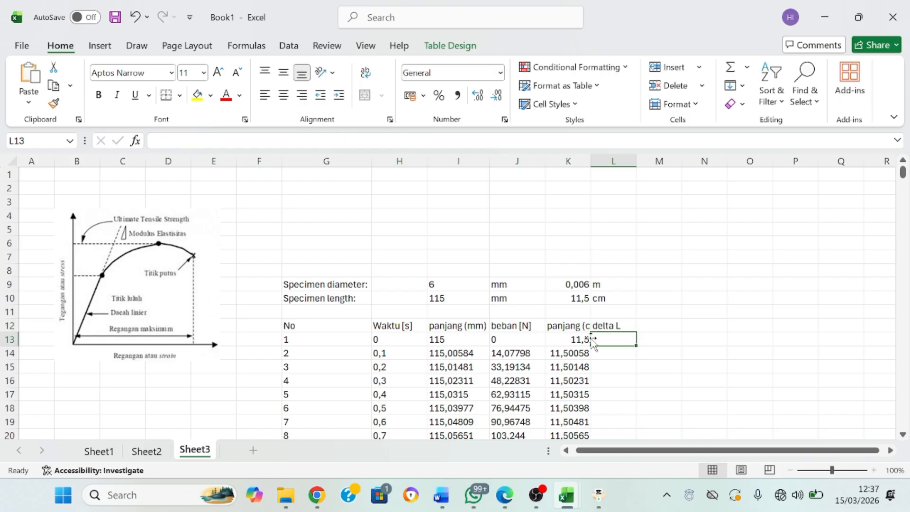
{"action": "left_click", "coordinate": [567, 338]}
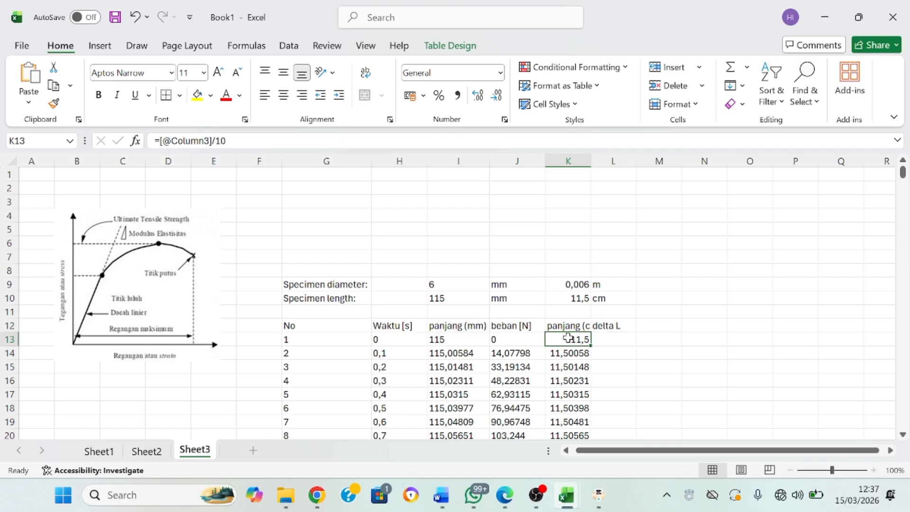
{"action": "left_click", "coordinate": [570, 297]}
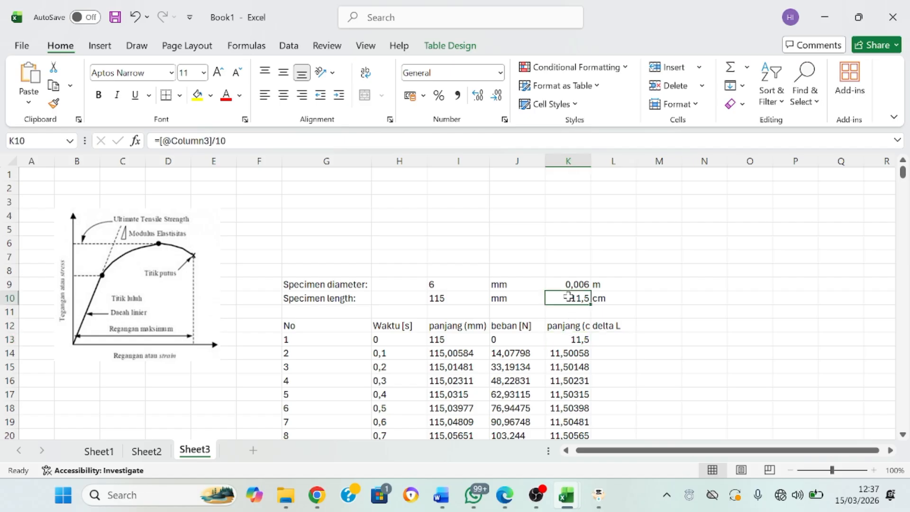
{"action": "left_click", "coordinate": [613, 327]}
{"action": "left_click", "coordinate": [612, 340]}
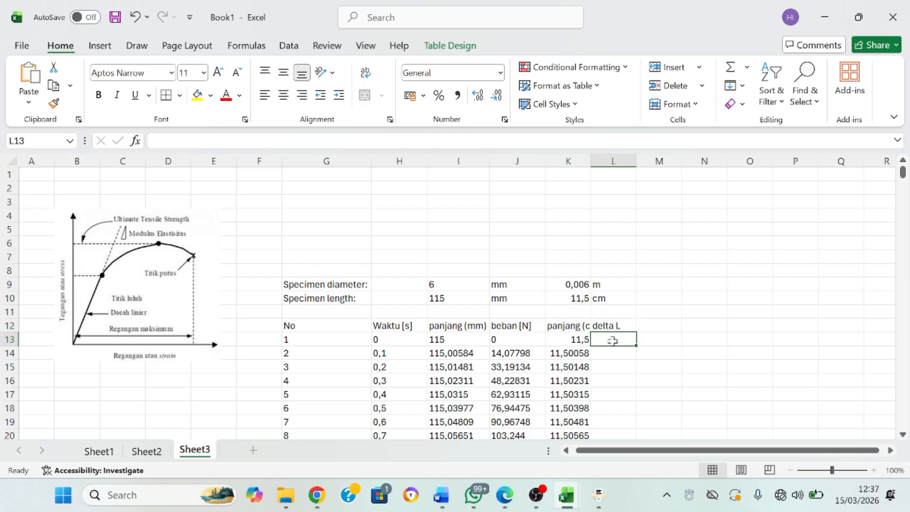
{"action": "type", "text": "="}
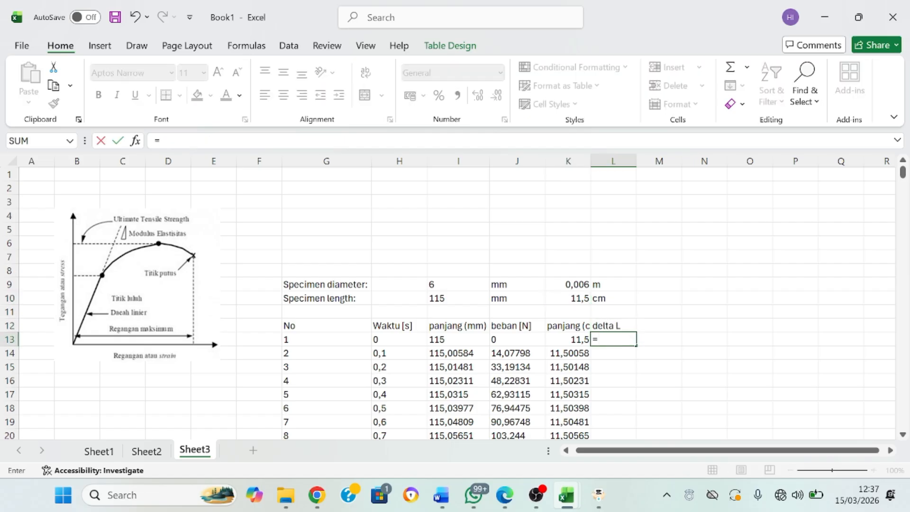
{"action": "left_click", "coordinate": [583, 340]}
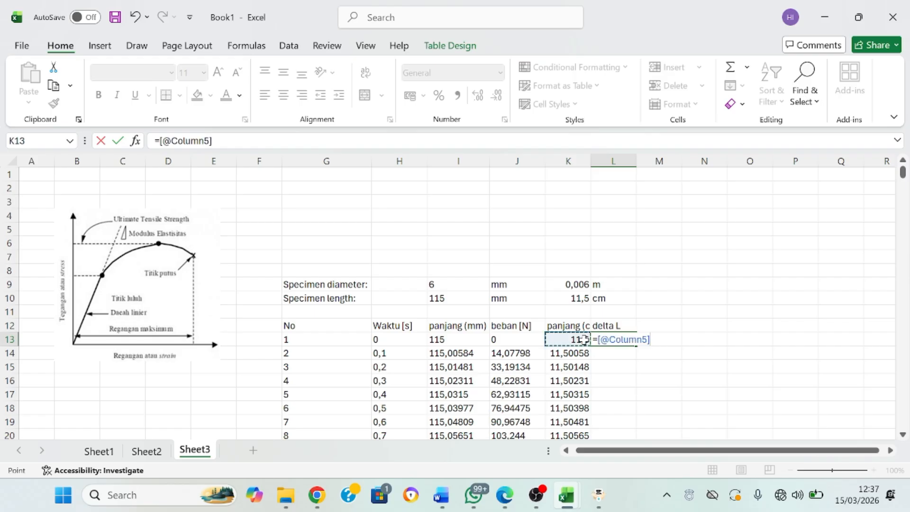
{"action": "type", "text": "-"}
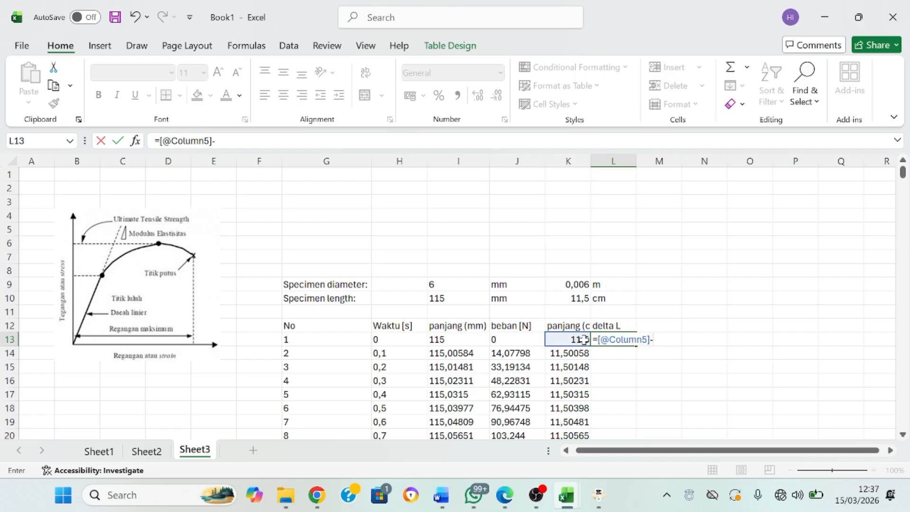
{"action": "left_click", "coordinate": [584, 300]}
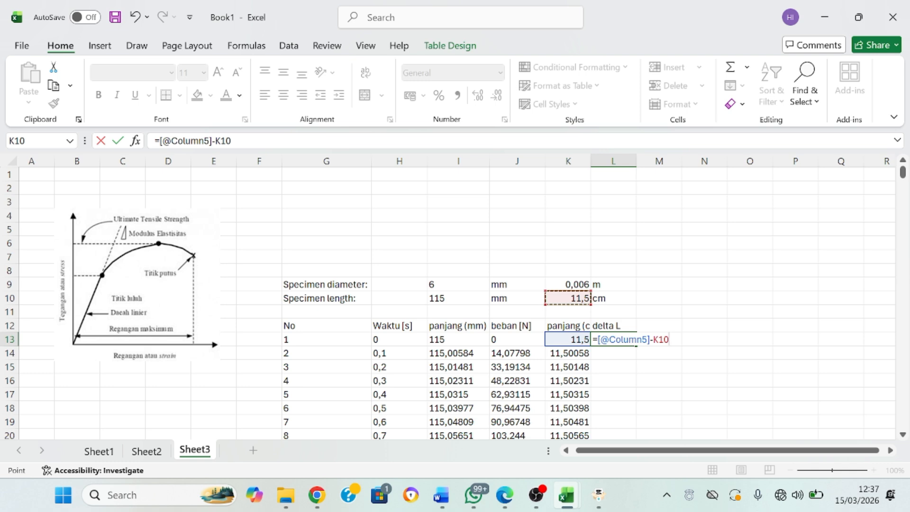
{"action": "key", "text": "F4"}
{"action": "key", "text": "Return"}
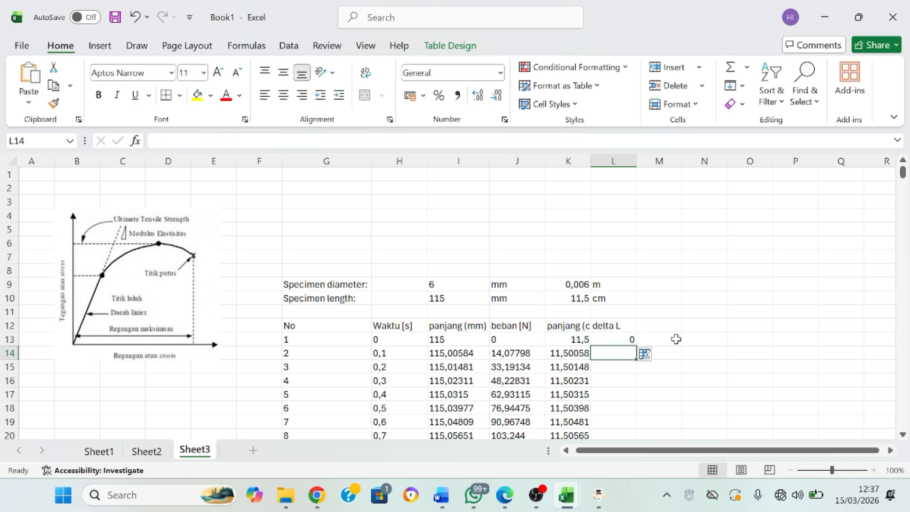
{"action": "left_click", "coordinate": [629, 340]}
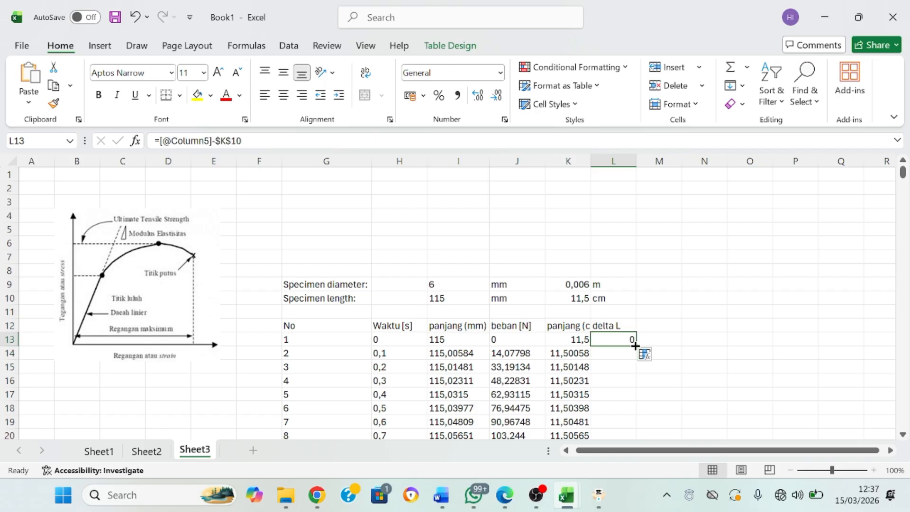
{"action": "double_click", "coordinate": [635, 346]}
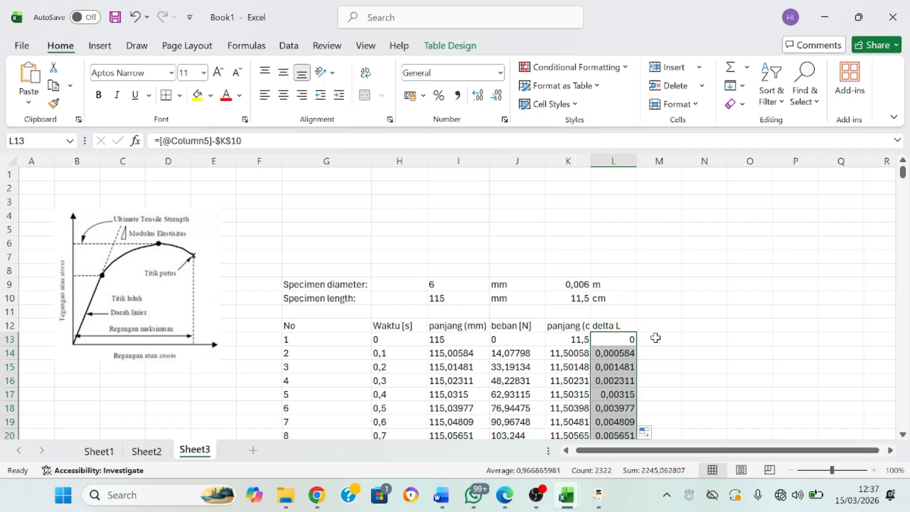
{"action": "left_click", "coordinate": [655, 339]}
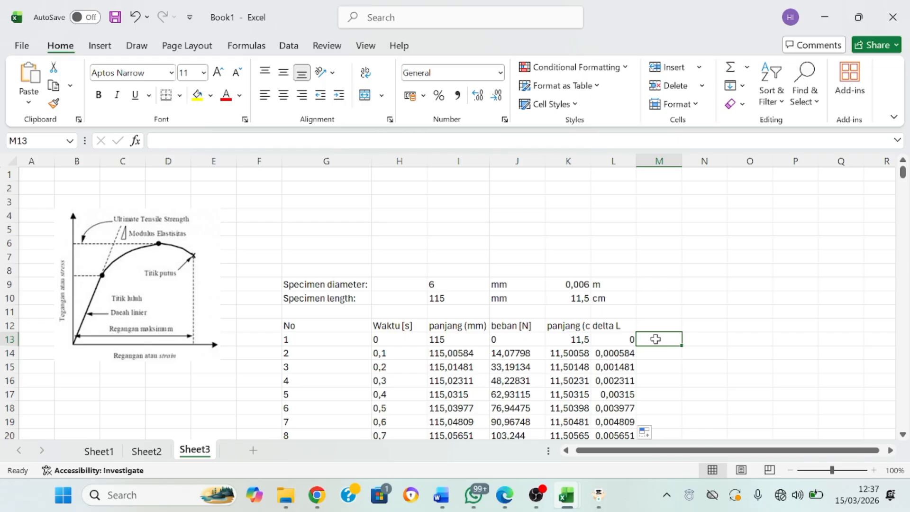
{"action": "left_click_drag", "start_coordinate": [658, 323], "coordinate": [550, 269]}
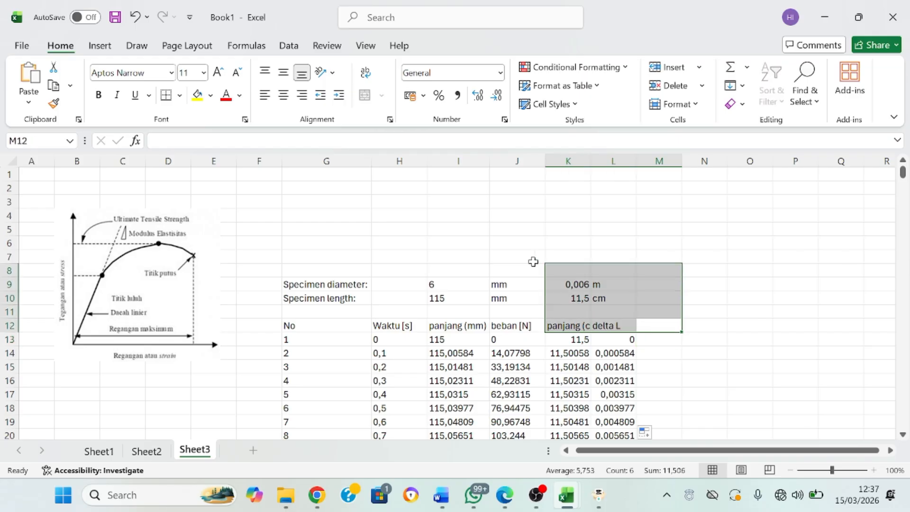
{"action": "left_click", "coordinate": [531, 262]}
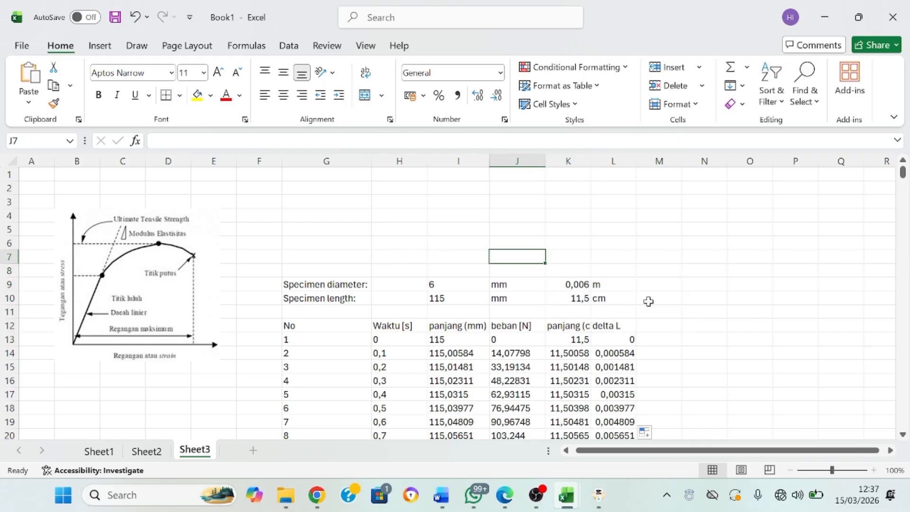
Enter the label "radius :" in cell M9.
{"action": "left_click", "coordinate": [655, 289]}
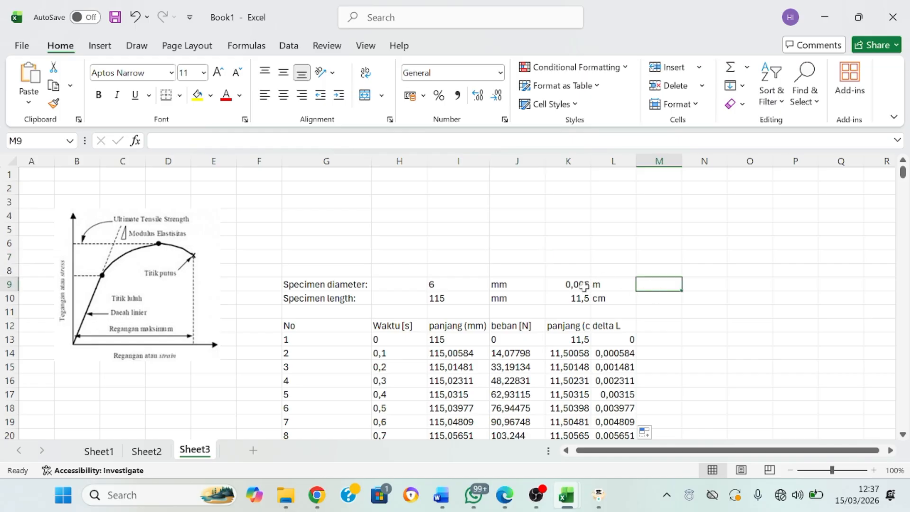
{"action": "type", "text": "radiu"}
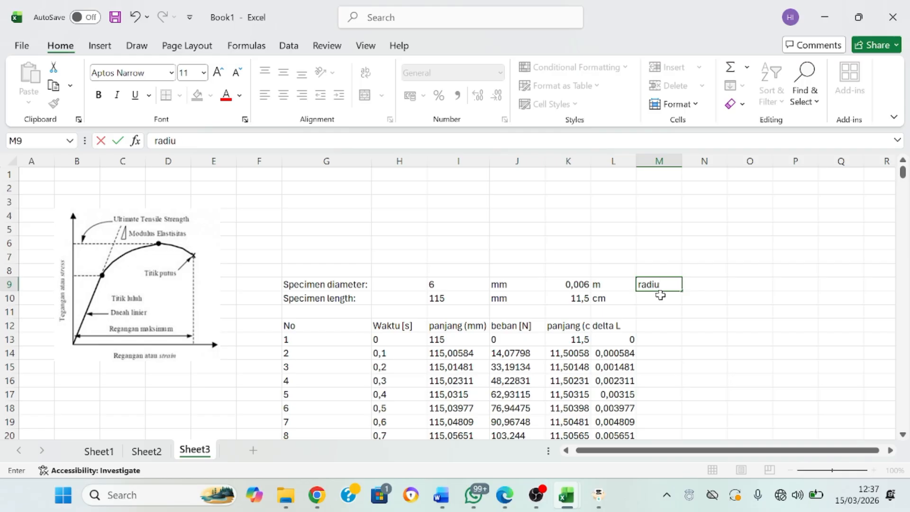
{"action": "type", "text": "s :"}
Calculate the radius in N9 by dividing K9 by 2, without the automatic column fill, and enter the unit "m" in O9.
{"action": "left_click", "coordinate": [690, 286]}
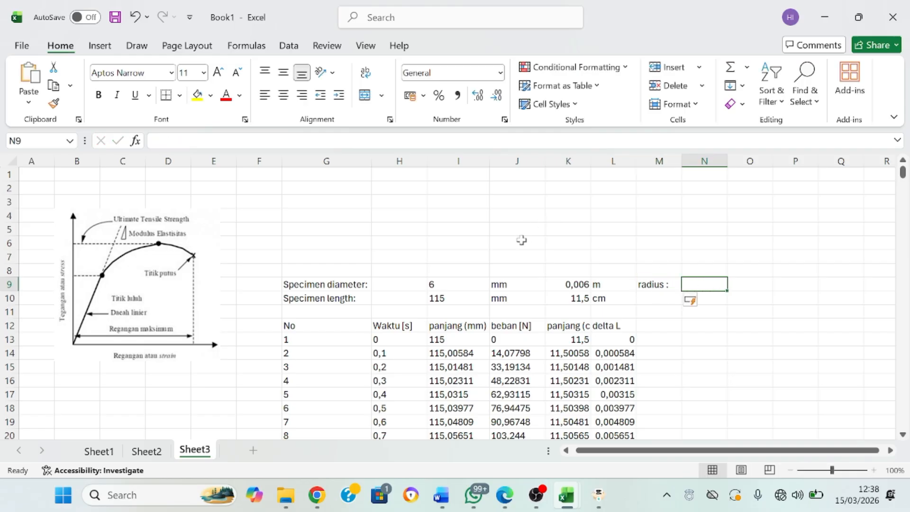
{"action": "type", "text": "="}
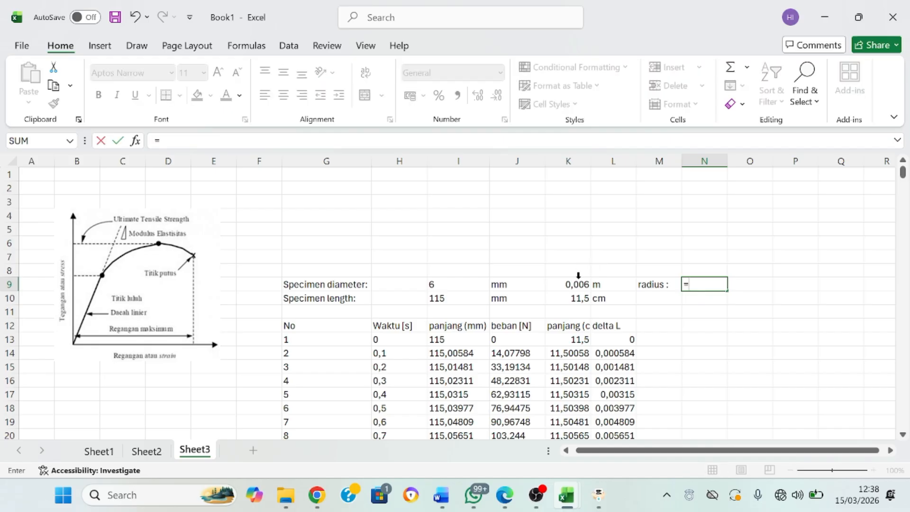
{"action": "left_click", "coordinate": [578, 278]}
{"action": "type", "text": "/"}
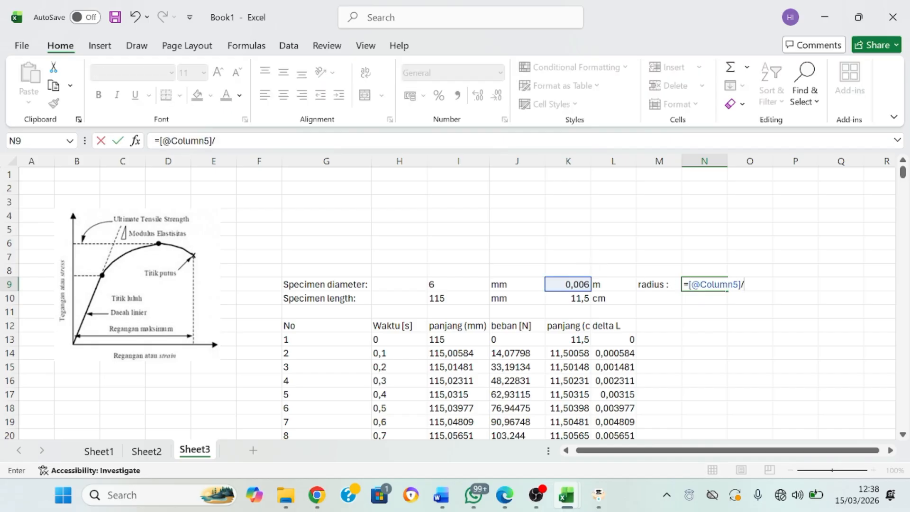
{"action": "type", "text": "2"}
{"action": "key", "text": "BackSpace"}
{"action": "type", "text": "2"}
{"action": "key", "text": "Return"}
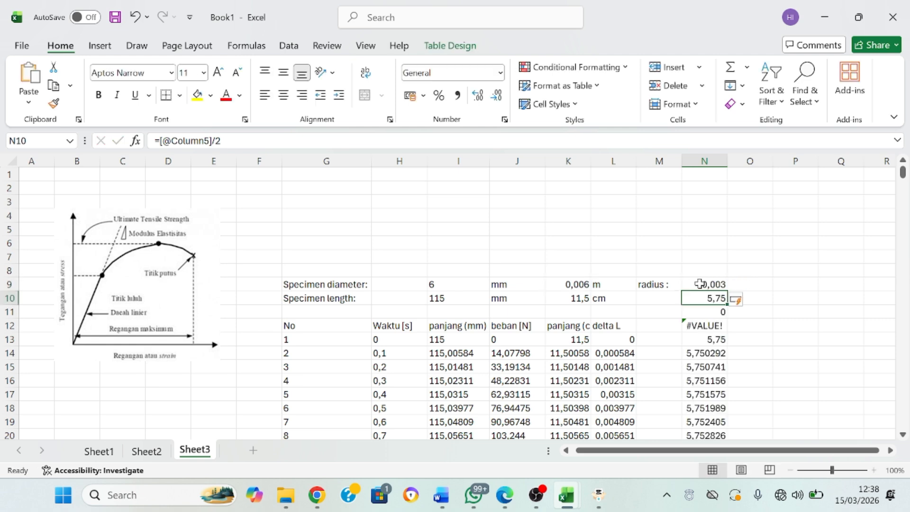
{"action": "key", "text": "ctrl+z"}
{"action": "left_click", "coordinate": [737, 284]}
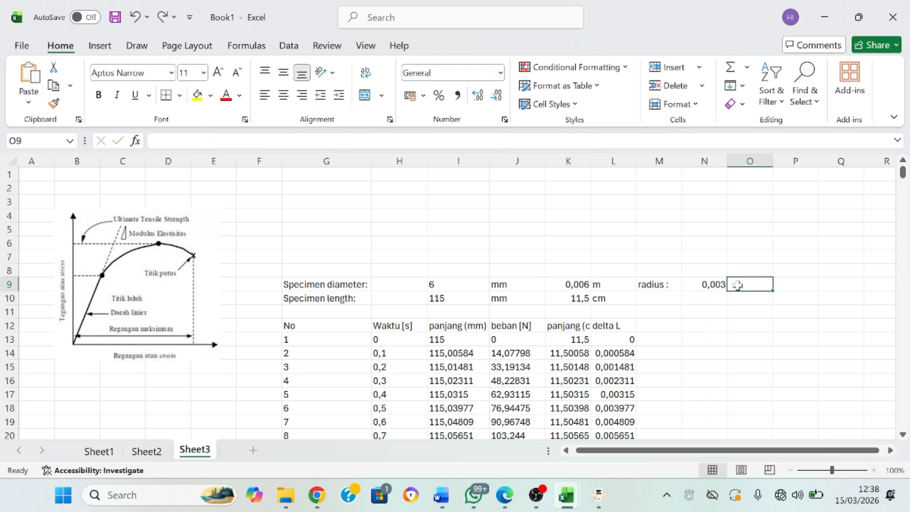
{"action": "type", "text": "m"}
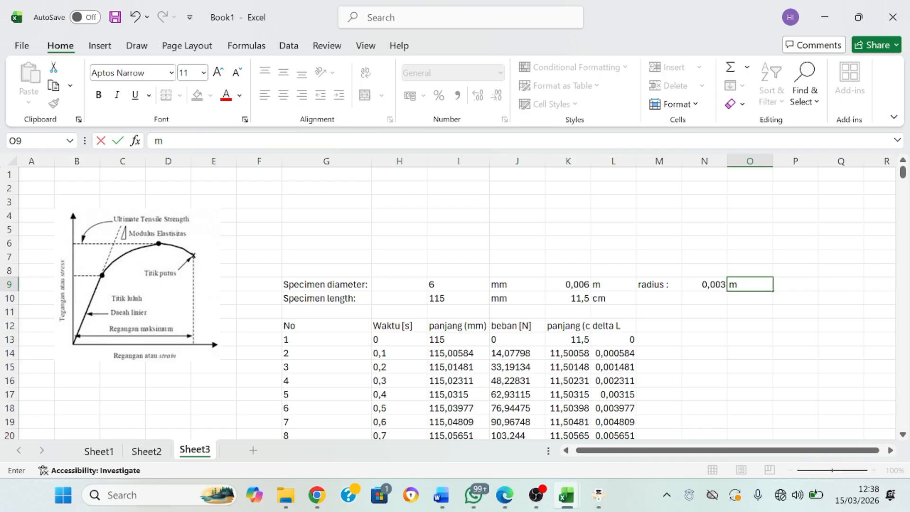
Enter the label "luas permukaan :" in cell G8.
{"action": "left_click", "coordinate": [367, 271]}
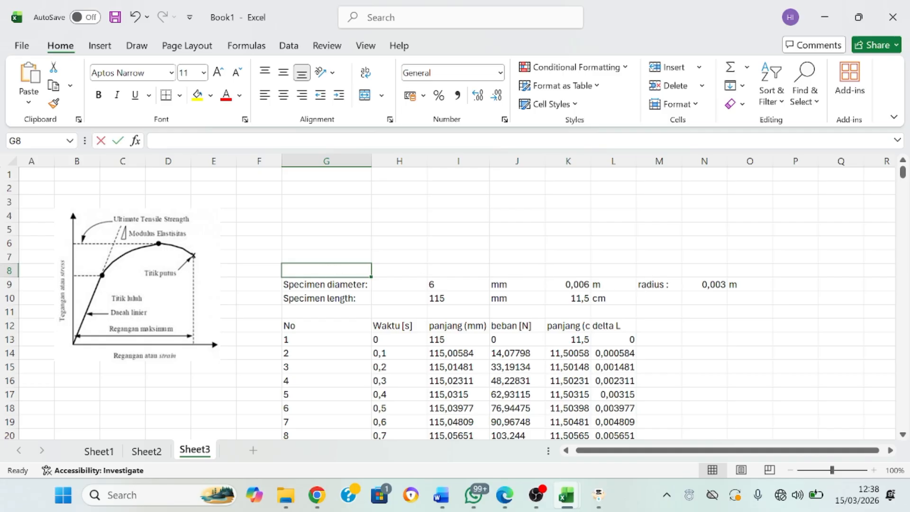
{"action": "type", "text": "luas"}
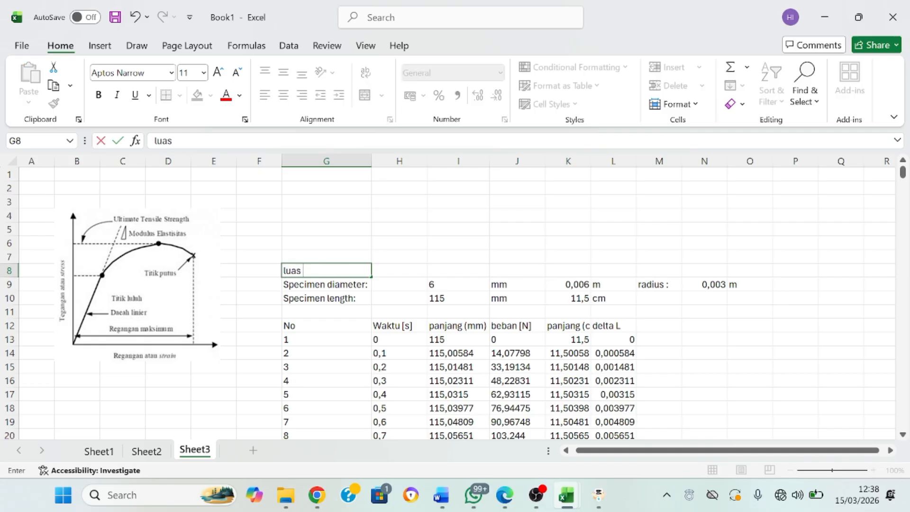
{"action": "type", "text": " permukaa"}
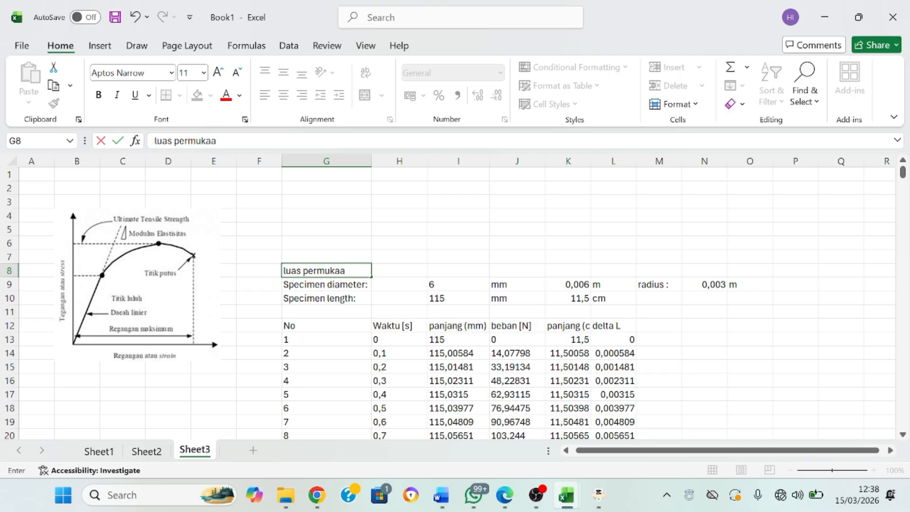
{"action": "type", "text": "n :"}
Calculate the circular surface area in H8 with the formula =PI()*N9*$N$9.
{"action": "left_click", "coordinate": [392, 266]}
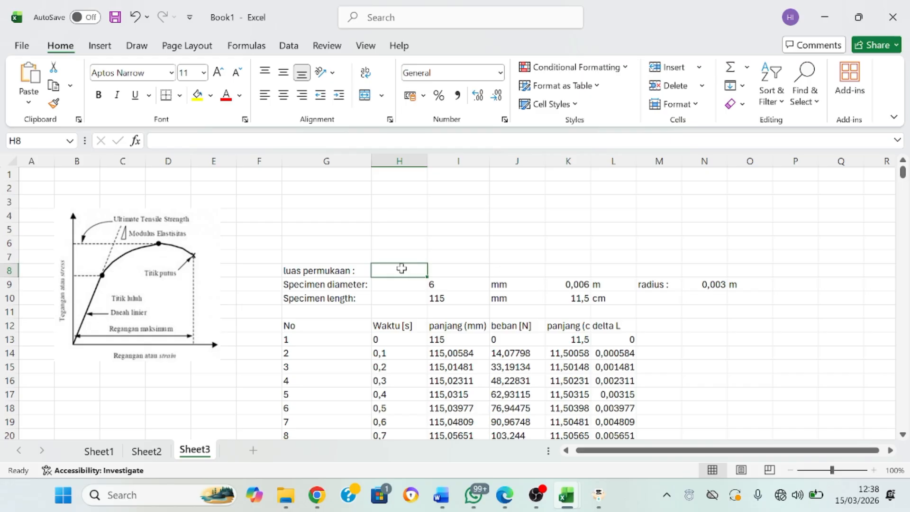
{"action": "type", "text": "="}
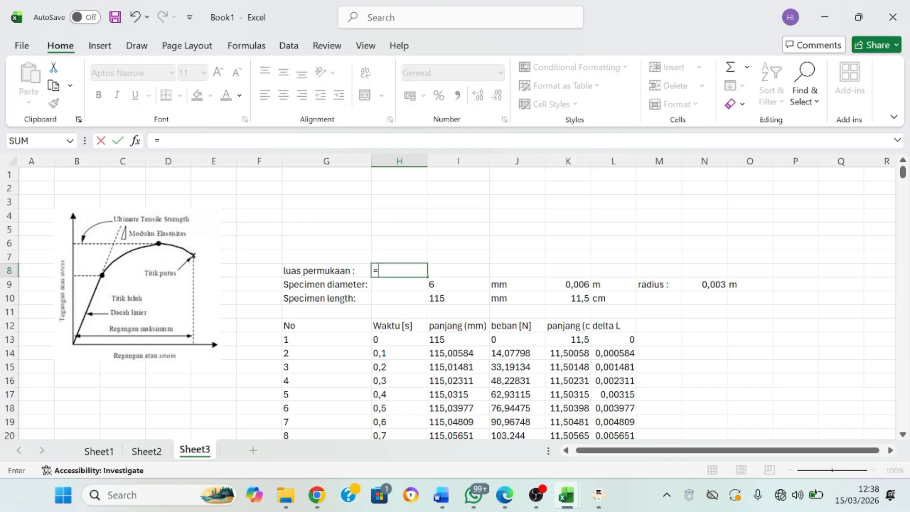
{"action": "type", "text": "P"}
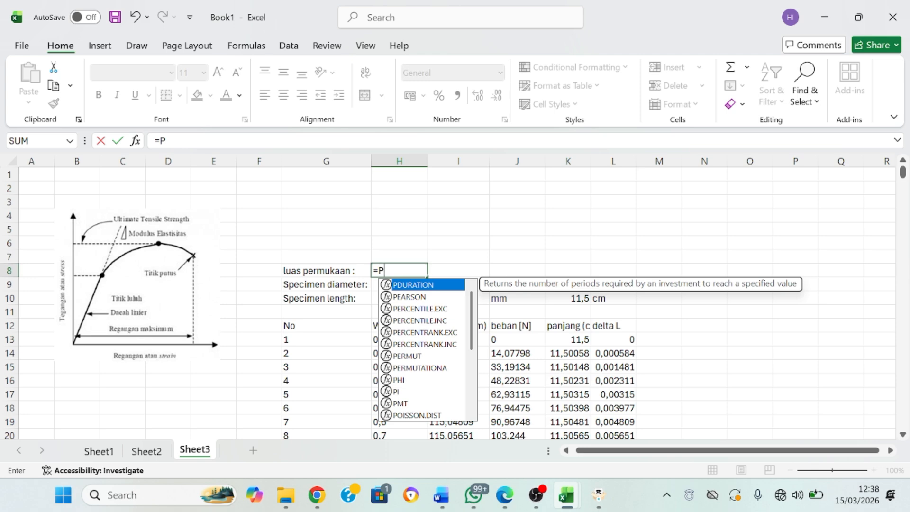
{"action": "type", "text": "I()"}
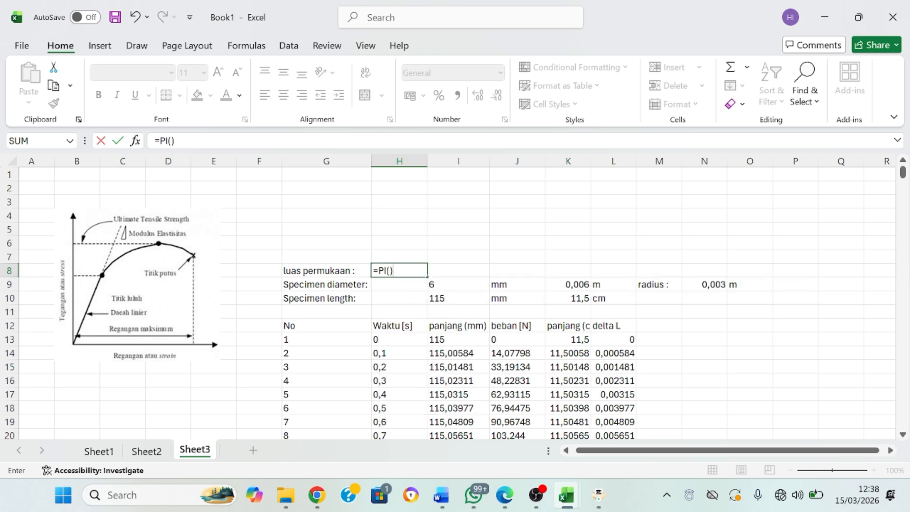
{"action": "type", "text": "*"}
{"action": "left_click", "coordinate": [693, 289]}
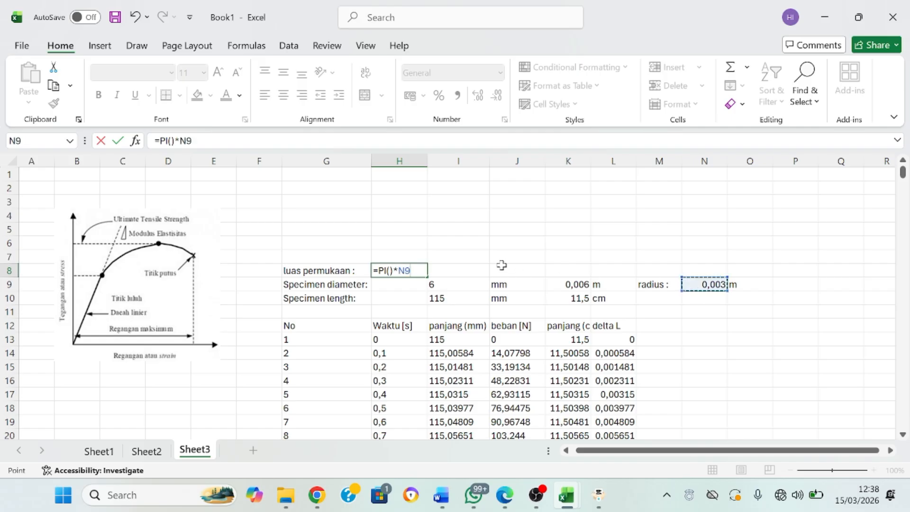
{"action": "type", "text": "*"}
{"action": "left_click", "coordinate": [690, 284]}
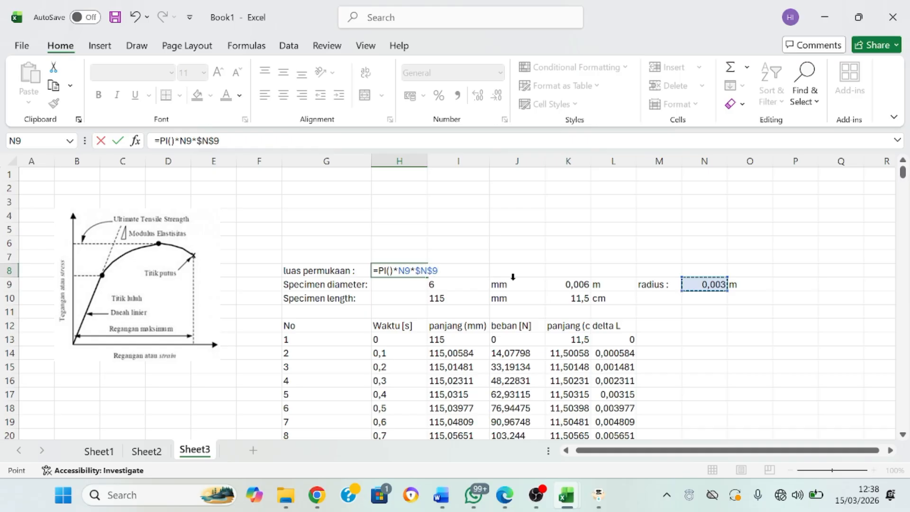
{"action": "key", "text": "Return"}
Enter the unit "m^2" in I8 beside the calculated surface area.
{"action": "left_click", "coordinate": [459, 272]}
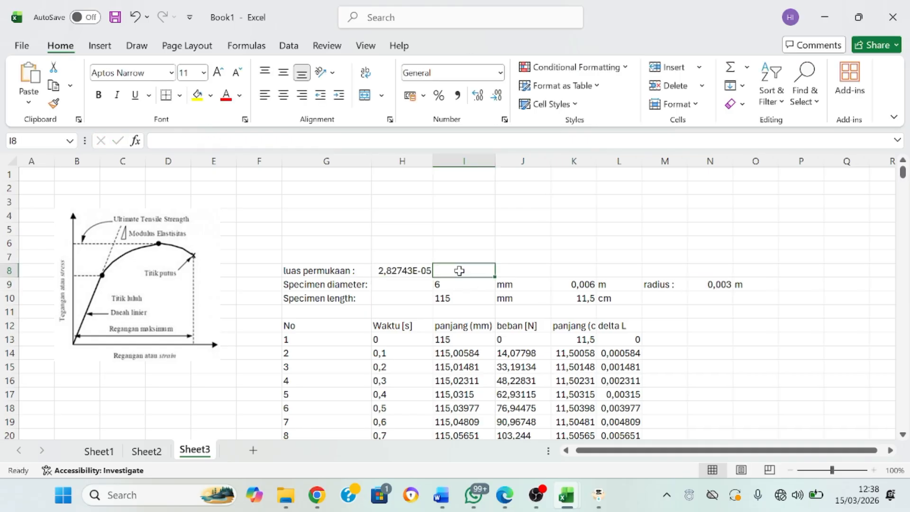
{"action": "type", "text": "m"}
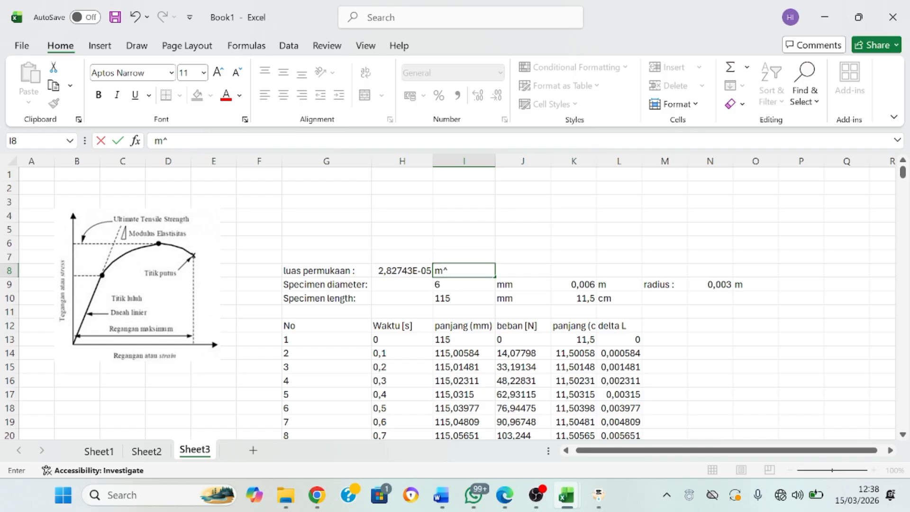
{"action": "type", "text": "^2"}
Enter the column header "Stress N/m^2" in cell M12.
{"action": "left_click", "coordinate": [664, 324]}
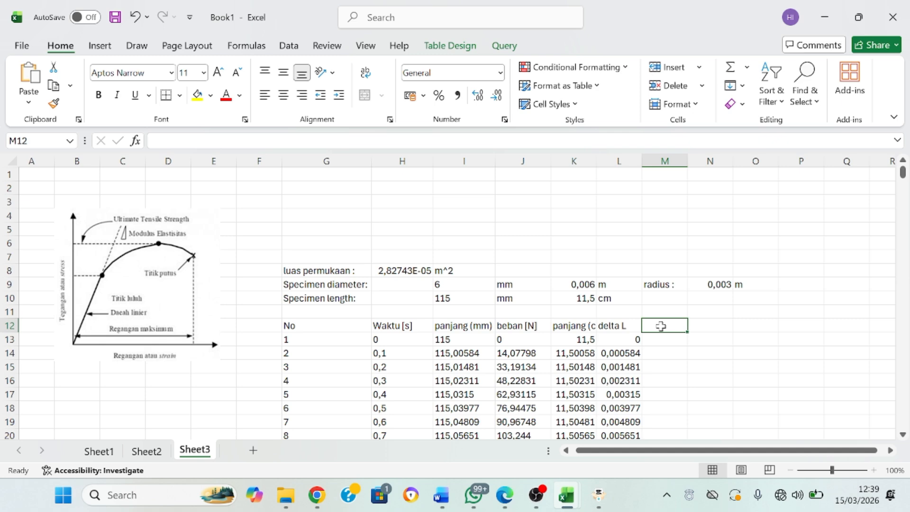
{"action": "type", "text": "St"}
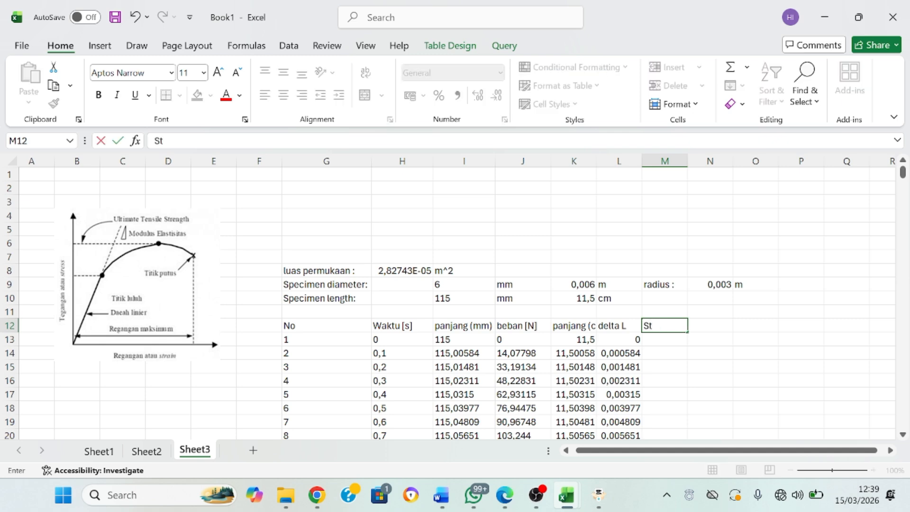
{"action": "type", "text": "ress N/m"}
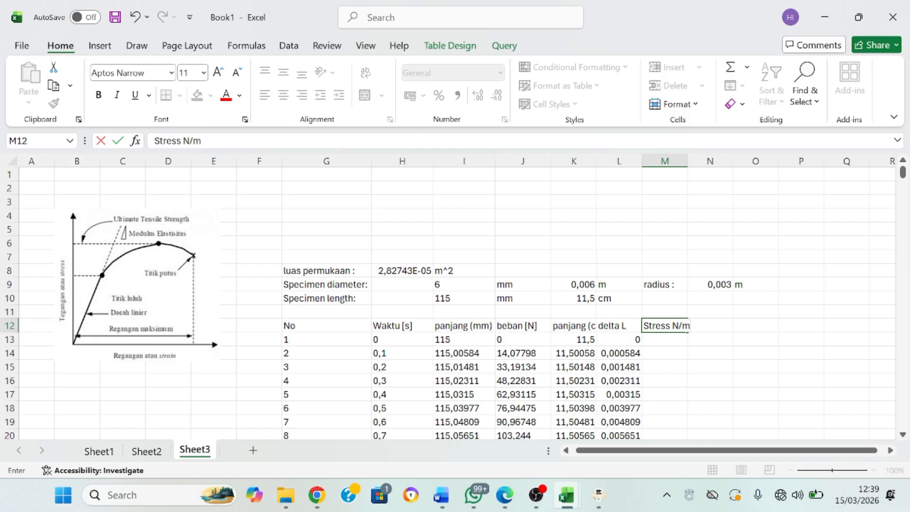
{"action": "type", "text": "^2"}
Calculate stress in M13 by dividing the load in J13 by the fixed area $H$8, and fill the formula down the column.
{"action": "left_click", "coordinate": [665, 339]}
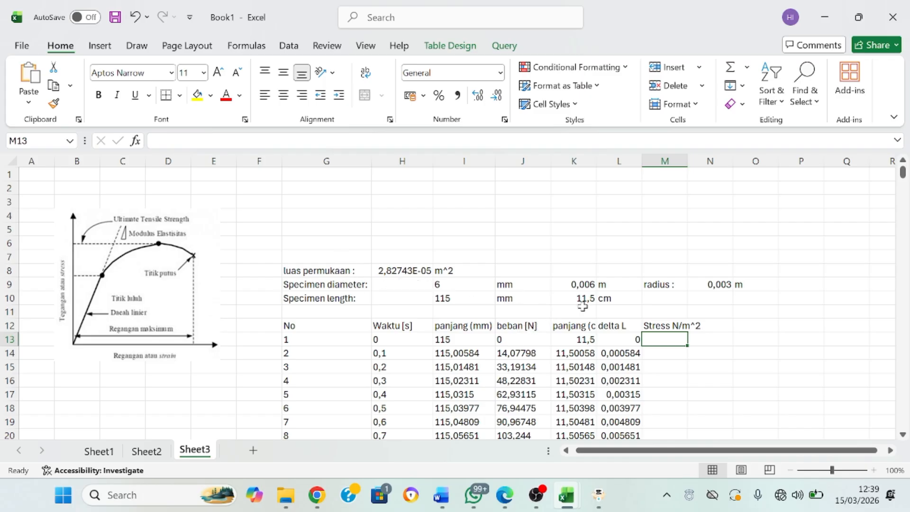
{"action": "type", "text": "="}
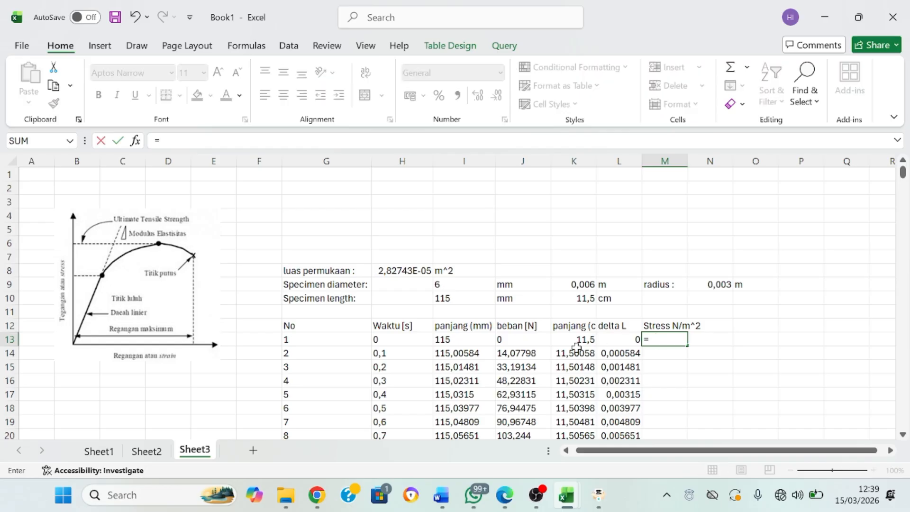
{"action": "left_click", "coordinate": [524, 339]}
{"action": "type", "text": "/"}
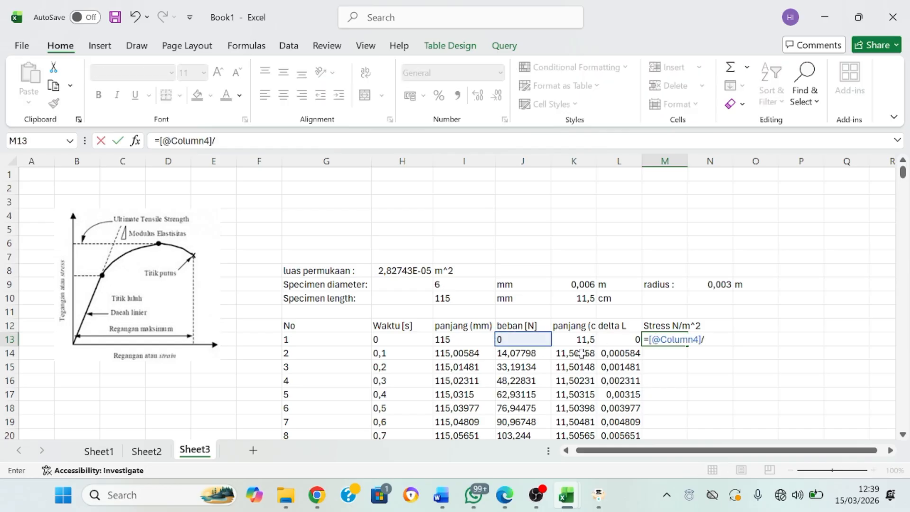
{"action": "left_click", "coordinate": [417, 269]}
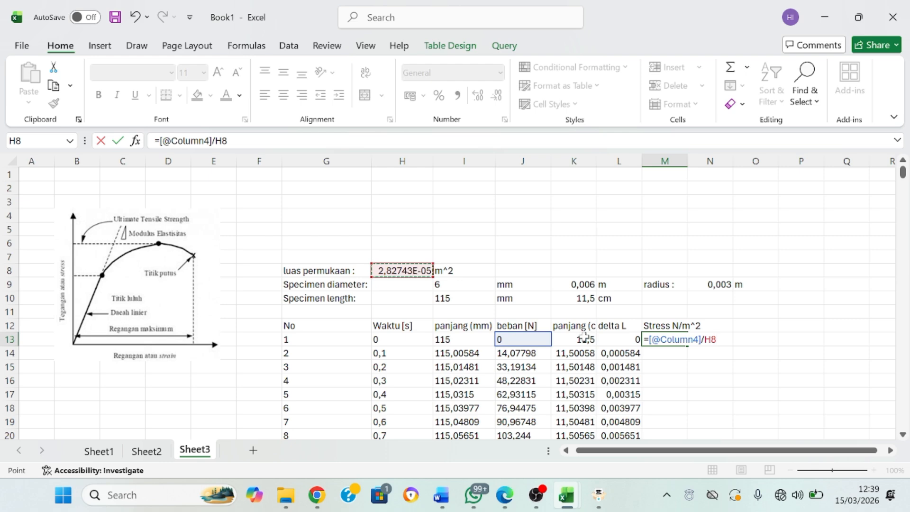
{"action": "key", "text": "F4"}
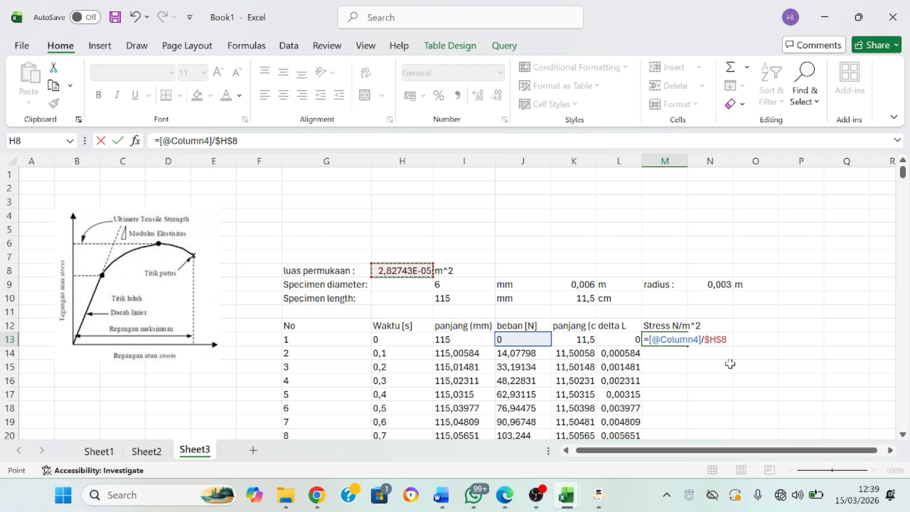
{"action": "key", "text": "Return"}
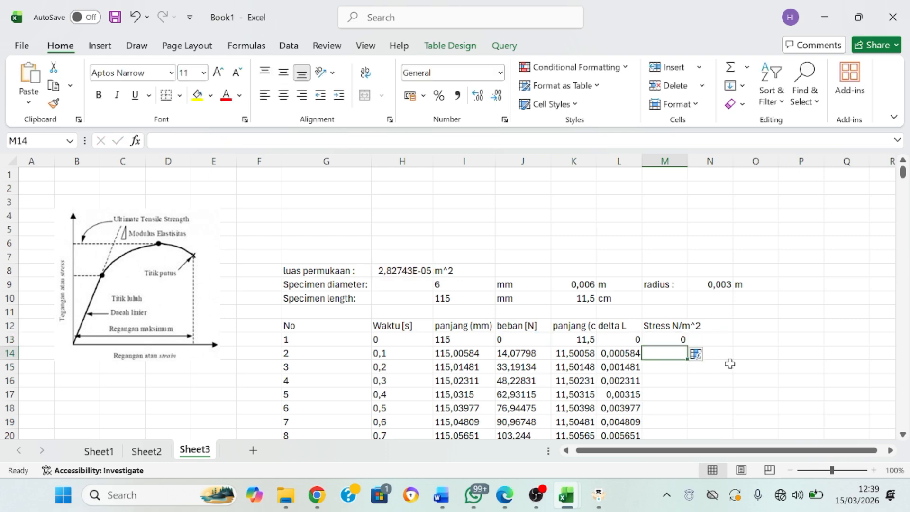
{"action": "left_click", "coordinate": [684, 338]}
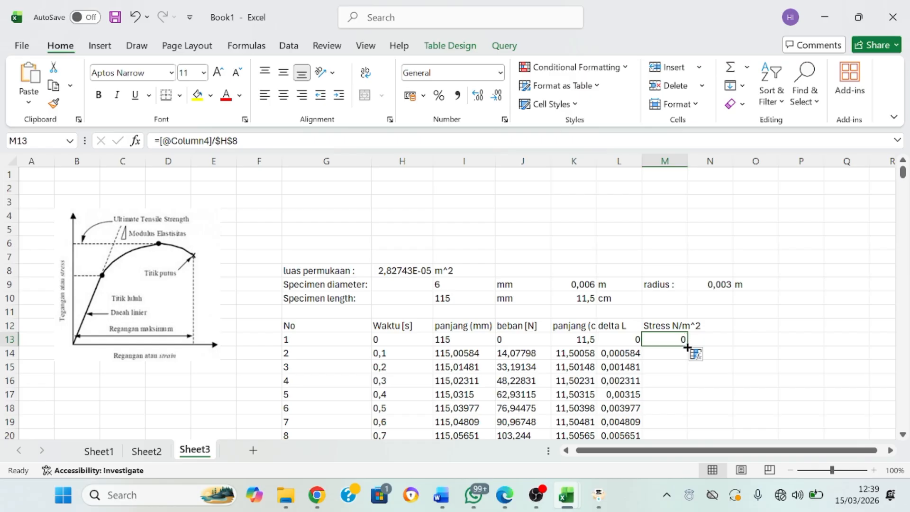
{"action": "double_click", "coordinate": [687, 344]}
Enter the column header "strain -/-" in cell N12.
{"action": "left_click", "coordinate": [720, 327]}
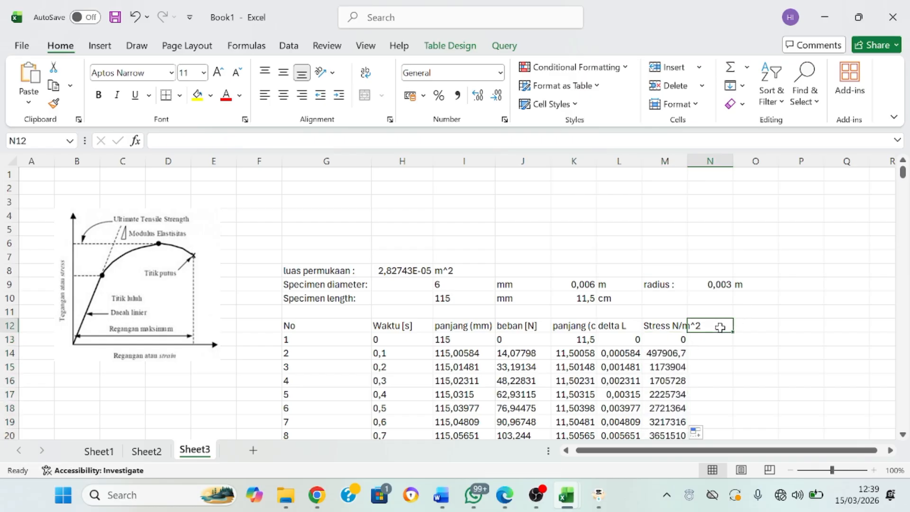
{"action": "type", "text": "strain"}
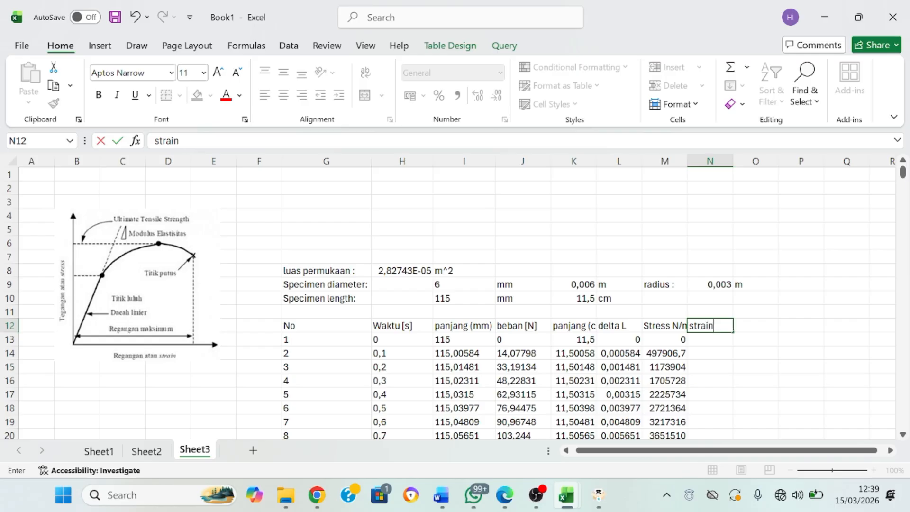
{"action": "left_click", "coordinate": [721, 339]}
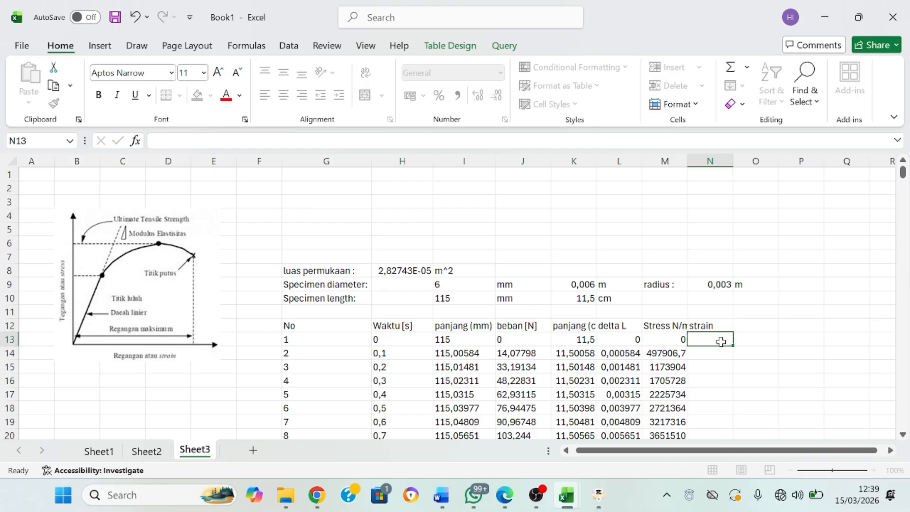
{"action": "left_click", "coordinate": [605, 327]}
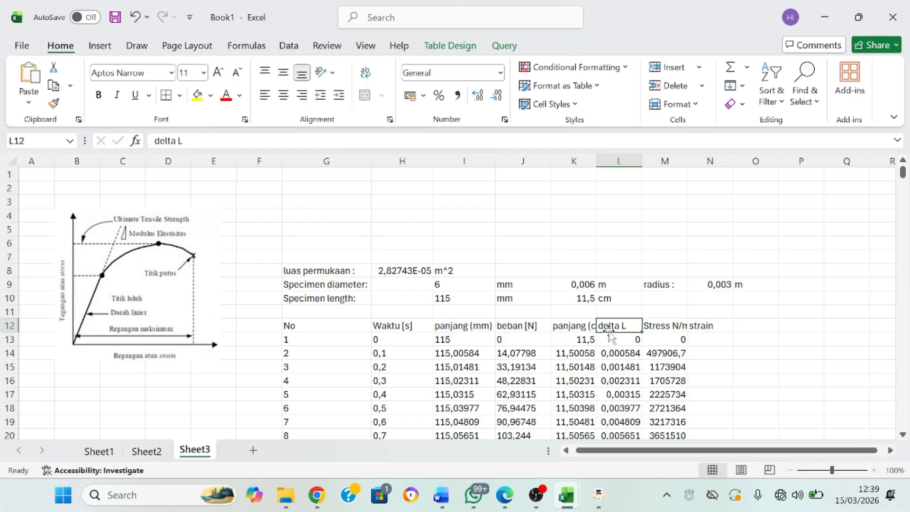
{"action": "left_click", "coordinate": [589, 301]}
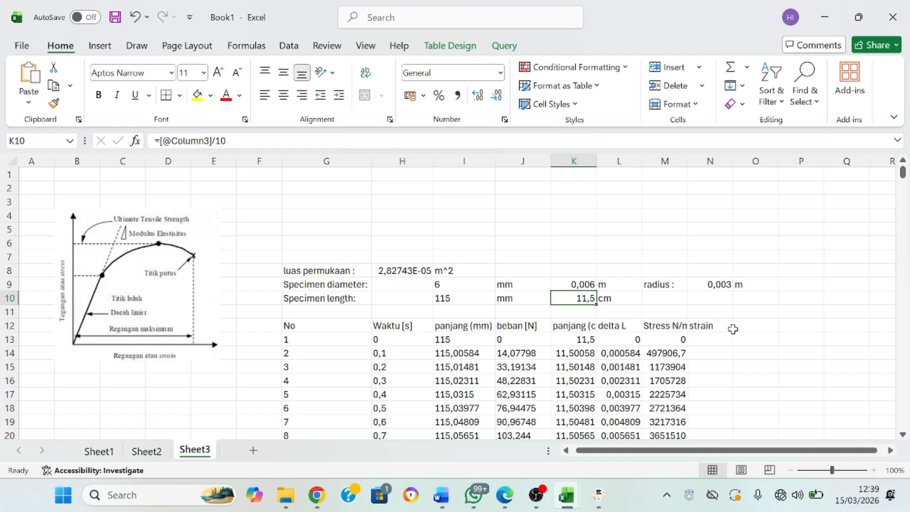
{"action": "left_click", "coordinate": [726, 326]}
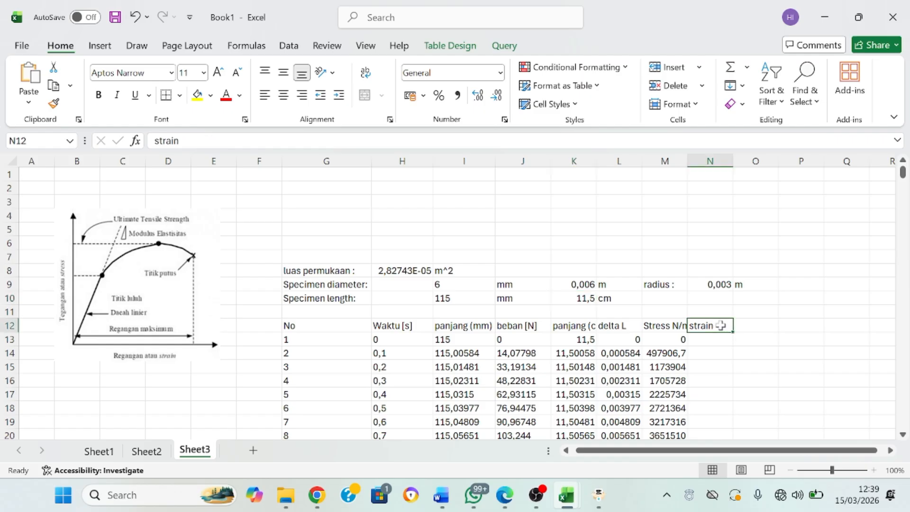
{"action": "left_click", "coordinate": [179, 141]}
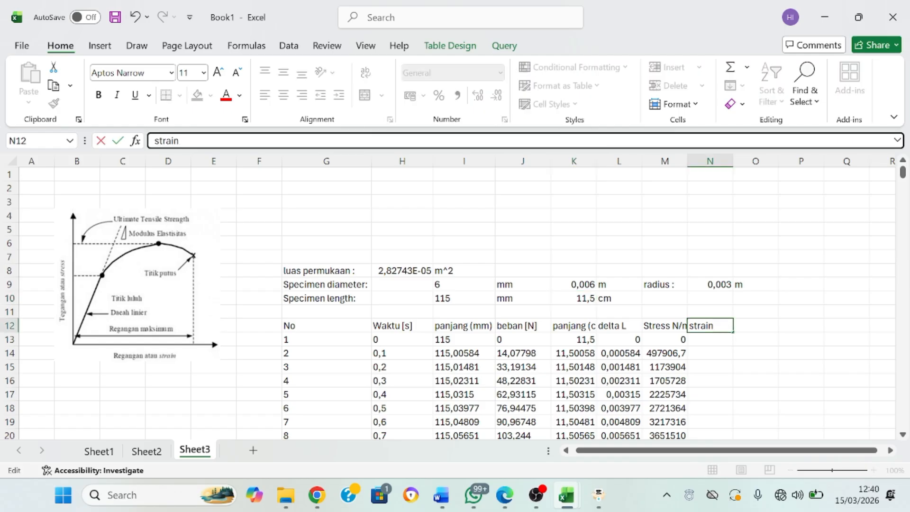
{"action": "type", "text": "-/-"}
Calculate strain in N13 by dividing the delta L value in L13 by the fixed specimen length $K$10.
{"action": "left_click", "coordinate": [705, 338]}
{"action": "type", "text": "="}
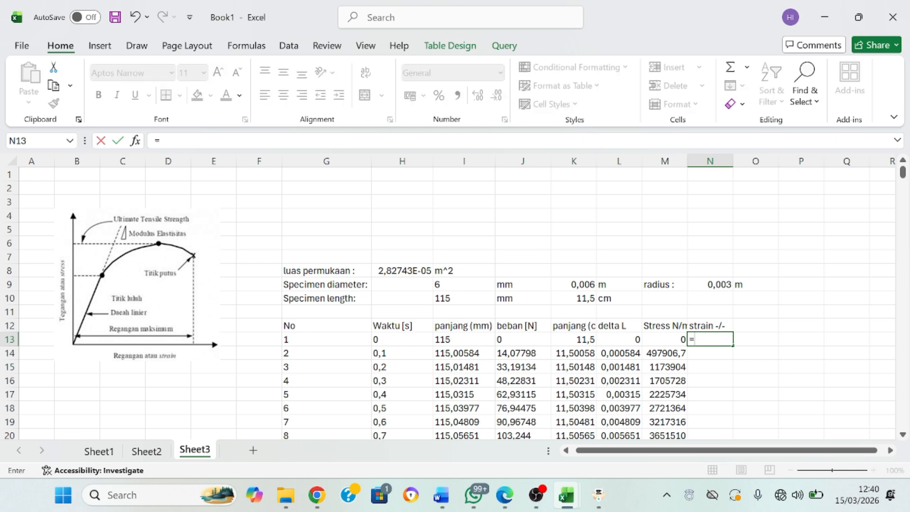
{"action": "left_click", "coordinate": [625, 339]}
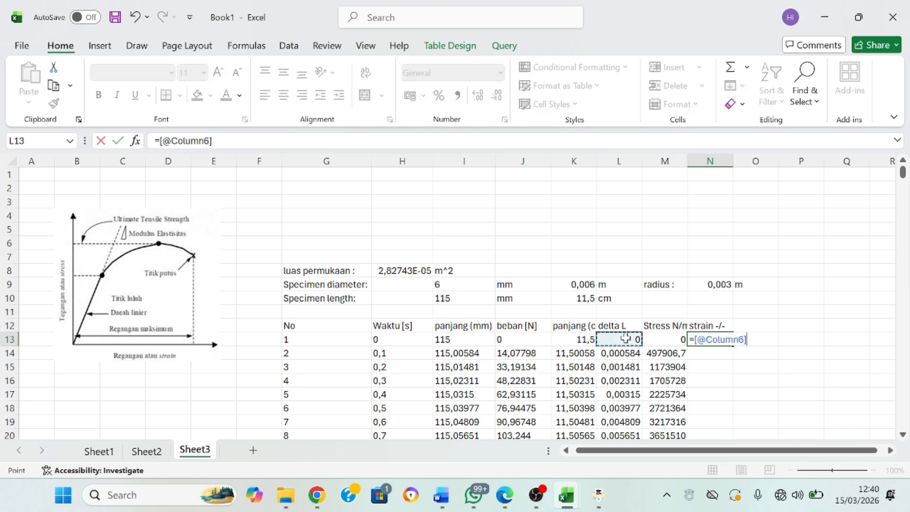
{"action": "type", "text": "/"}
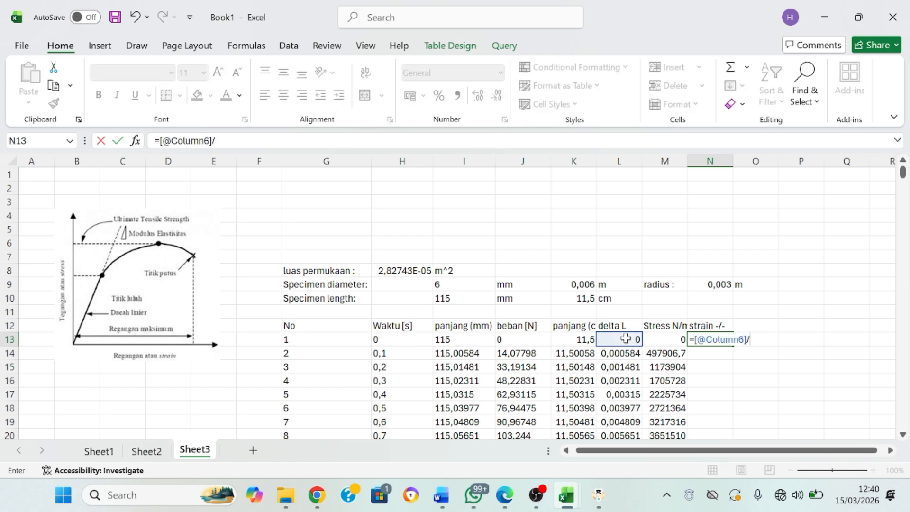
{"action": "left_click", "coordinate": [587, 299]}
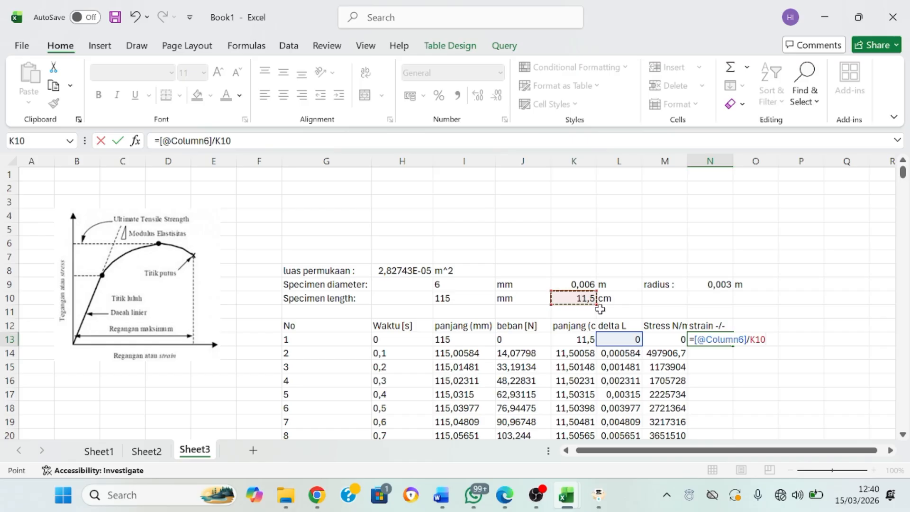
{"action": "key", "text": "F4"}
{"action": "key", "text": "Return"}
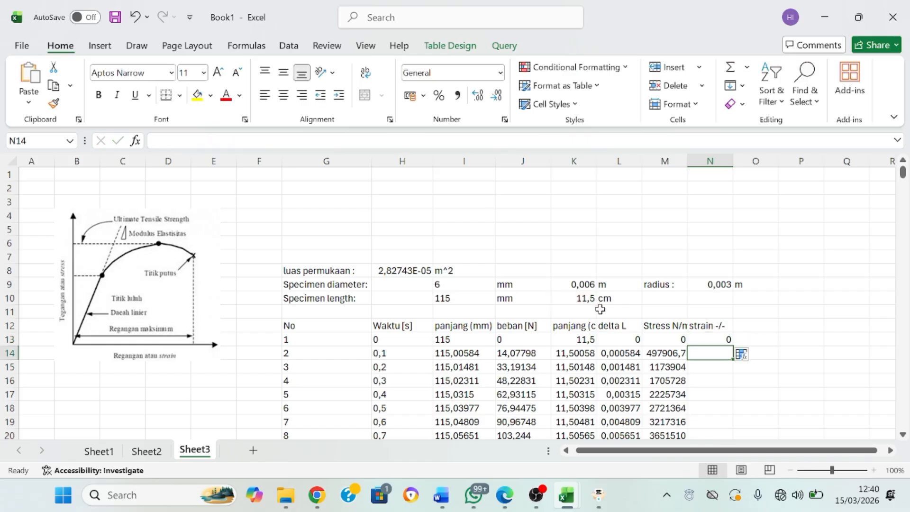
Fill the strain formula from N13 down the column and widen column N slightly.
{"action": "left_click", "coordinate": [716, 341]}
{"action": "double_click", "coordinate": [733, 346]}
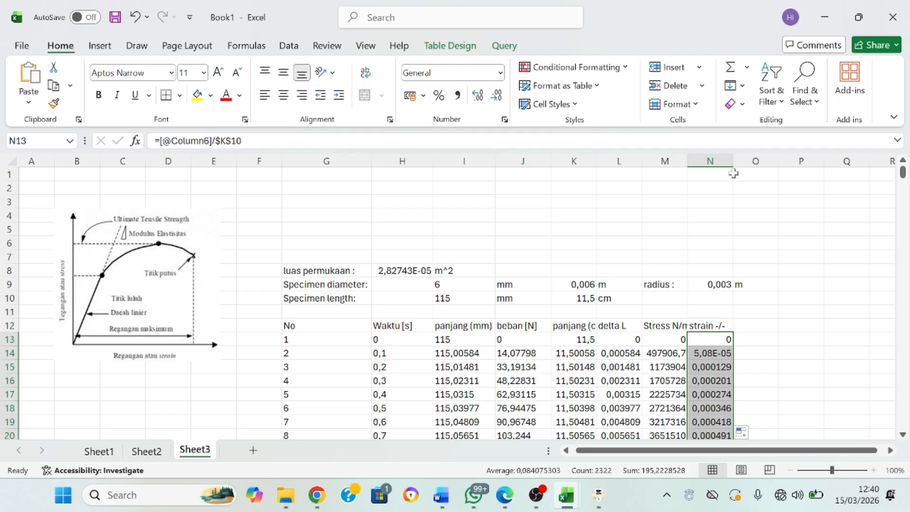
{"action": "left_click_drag", "start_coordinate": [732, 161], "coordinate": [737, 161]}
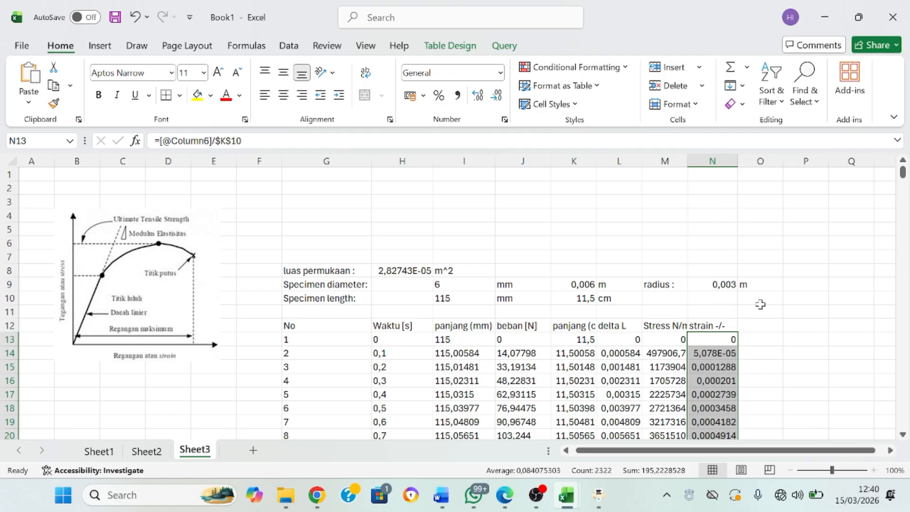
Enter the column header "Stress (Mpa)" in cell O12.
{"action": "left_click", "coordinate": [753, 326]}
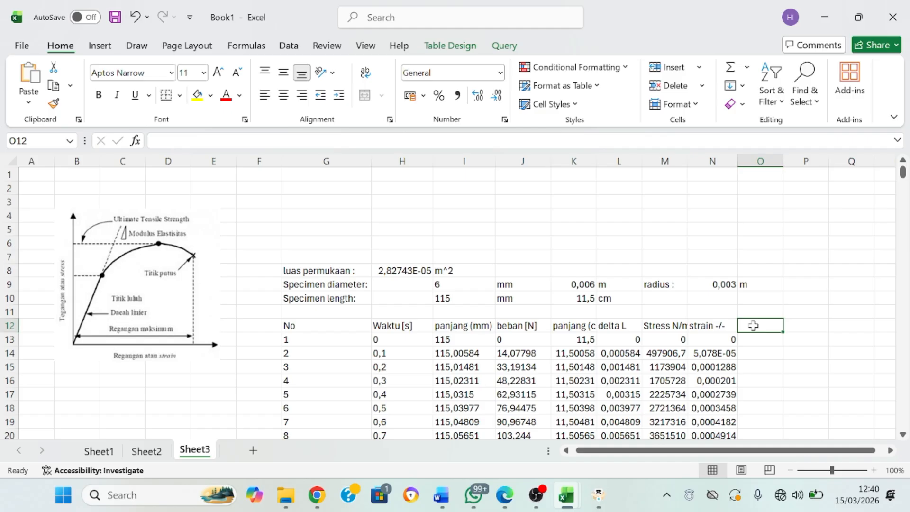
{"action": "left_click", "coordinate": [664, 326]}
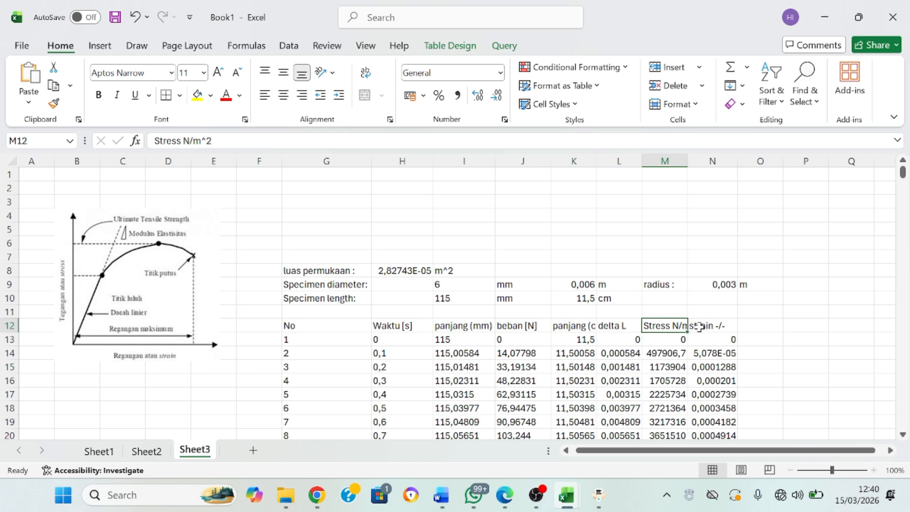
{"action": "left_click", "coordinate": [743, 328]}
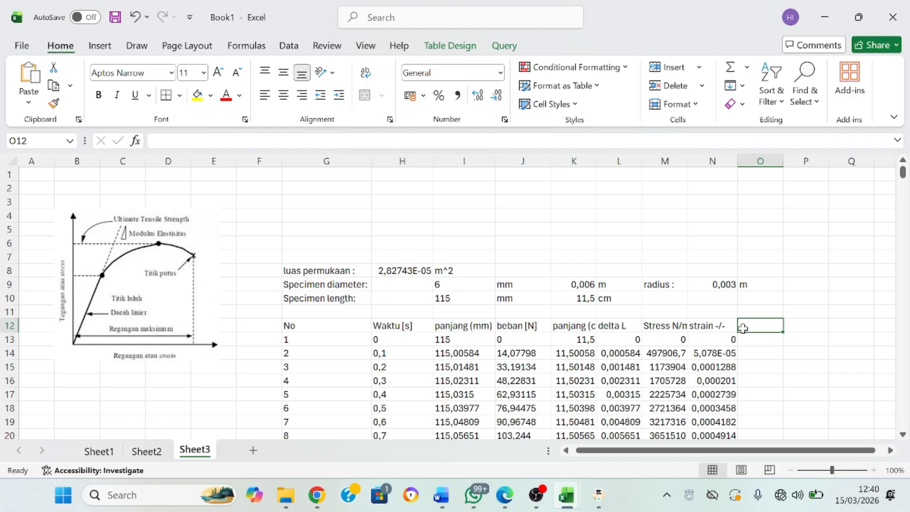
{"action": "type", "text": "Stress (Mpa"}
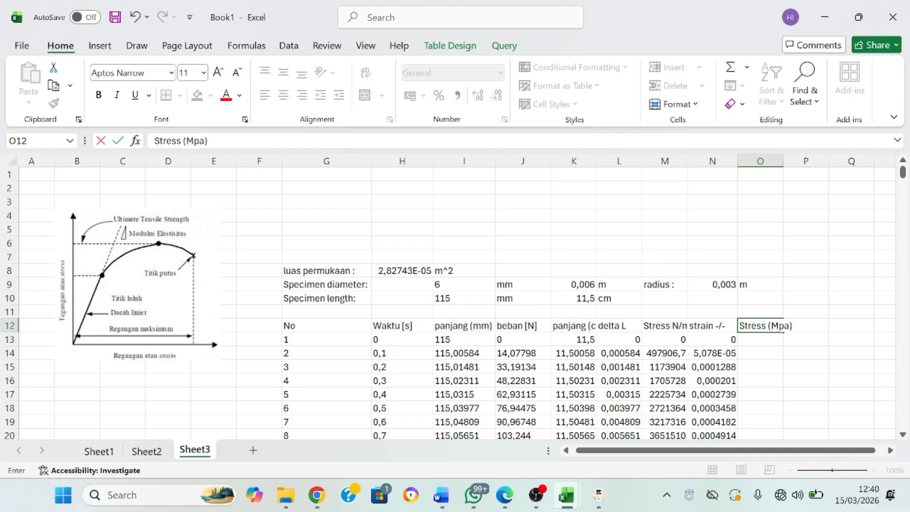
Convert the stress to MPa in O13 by multiplying the N/m^2 value in M13 by 0,000001.
{"action": "left_click", "coordinate": [749, 338]}
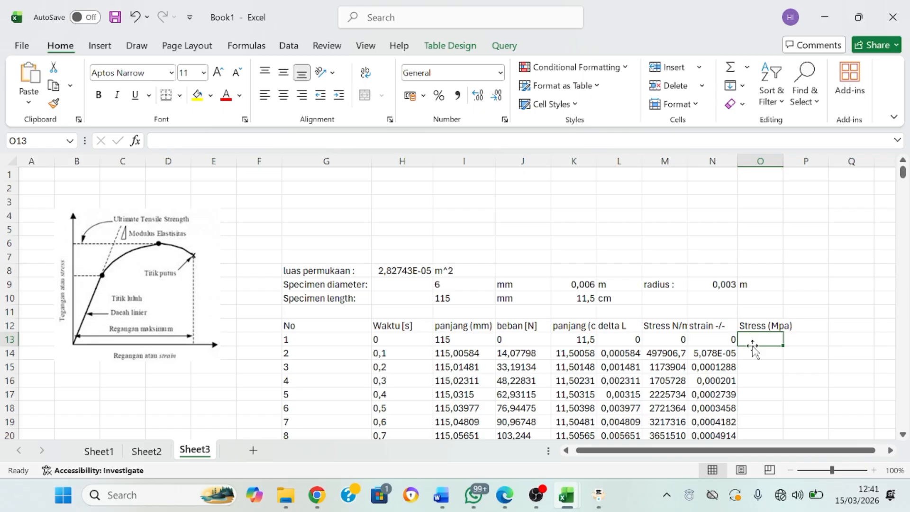
{"action": "type", "text": "="}
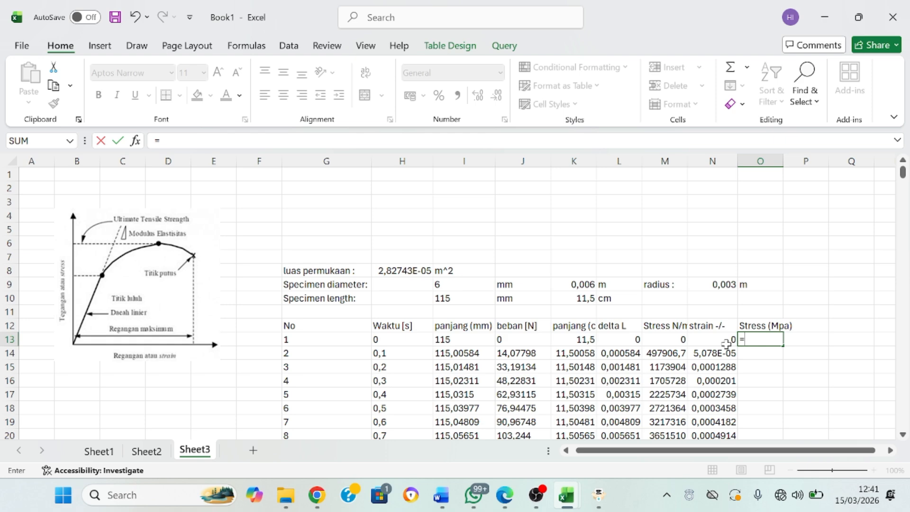
{"action": "left_click", "coordinate": [663, 340]}
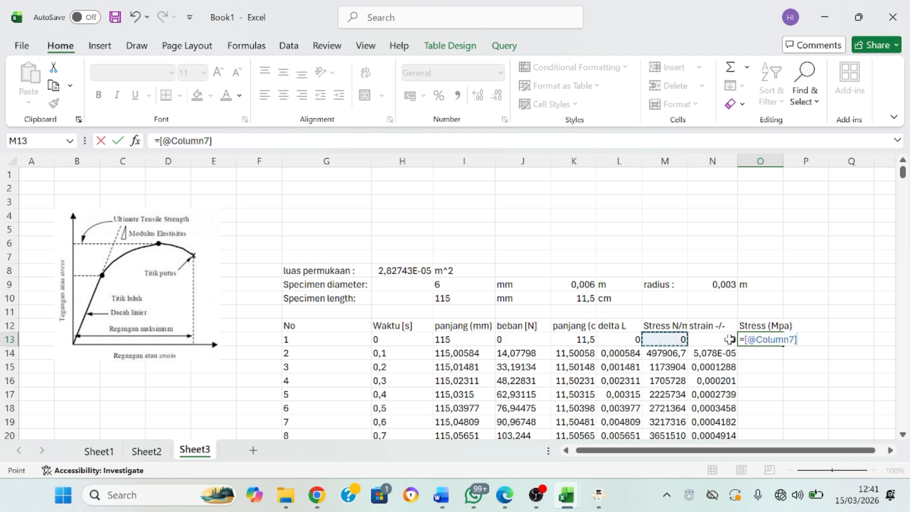
{"action": "type", "text": "*"}
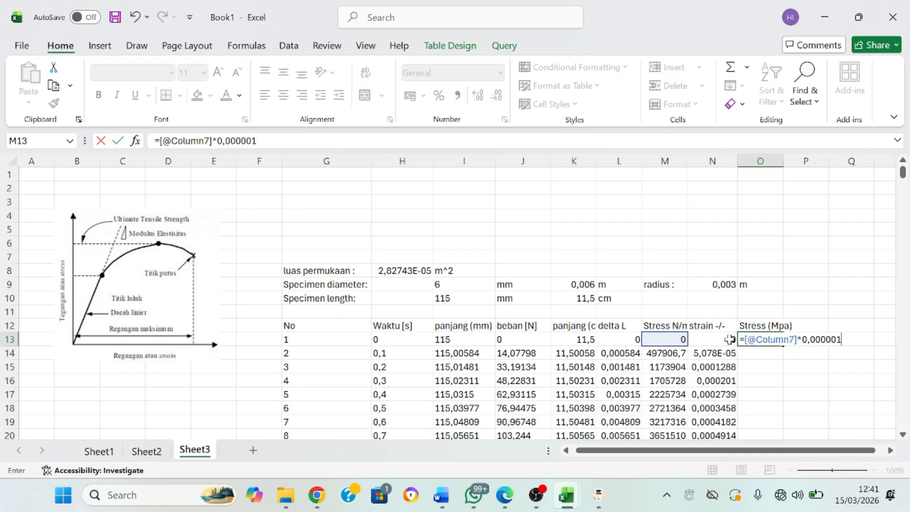
{"action": "key", "text": "Return"}
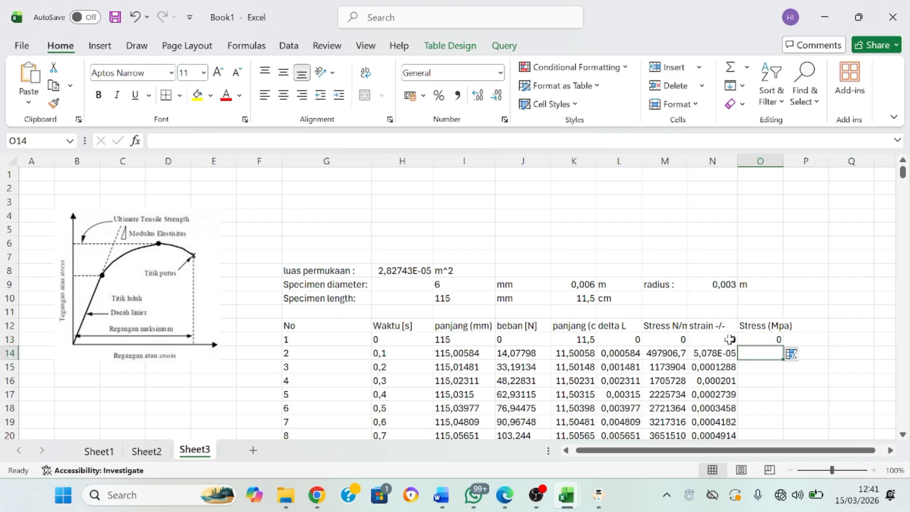
Fill the Stress (Mpa) formula from O13 down the whole column.
{"action": "left_click", "coordinate": [760, 338]}
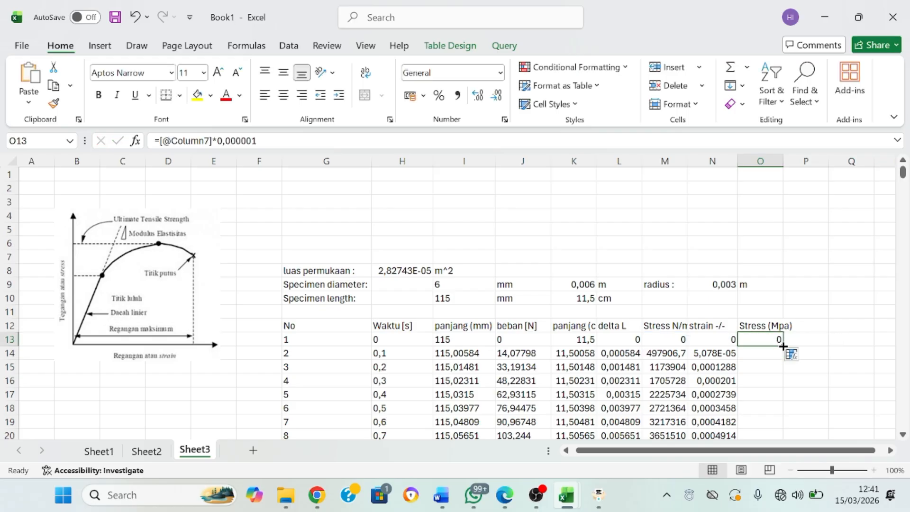
{"action": "double_click", "coordinate": [783, 346]}
{"action": "left_click", "coordinate": [788, 342]}
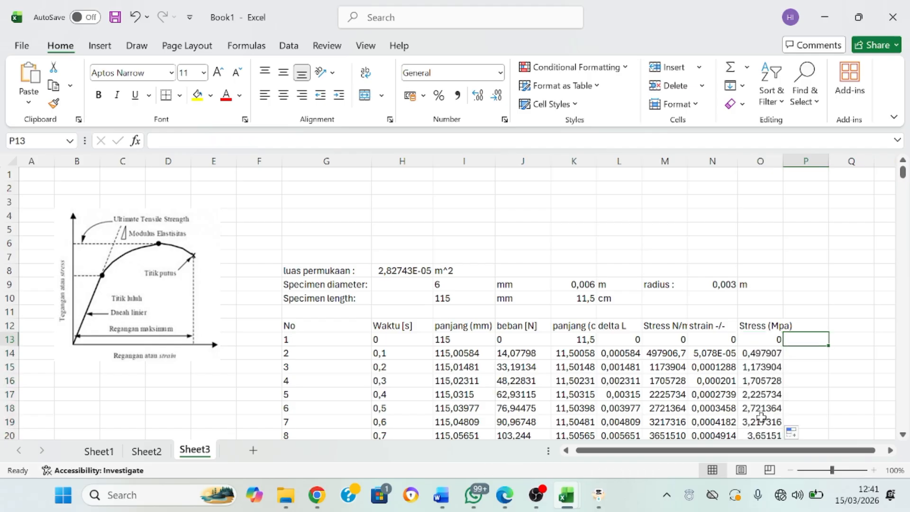
Insert an empty scatter chart with smooth lines and markers, starting from the blank cell Q13.
{"action": "scroll", "coordinate": [758, 429], "scroll_direction": "right", "scroll_amount": 1}
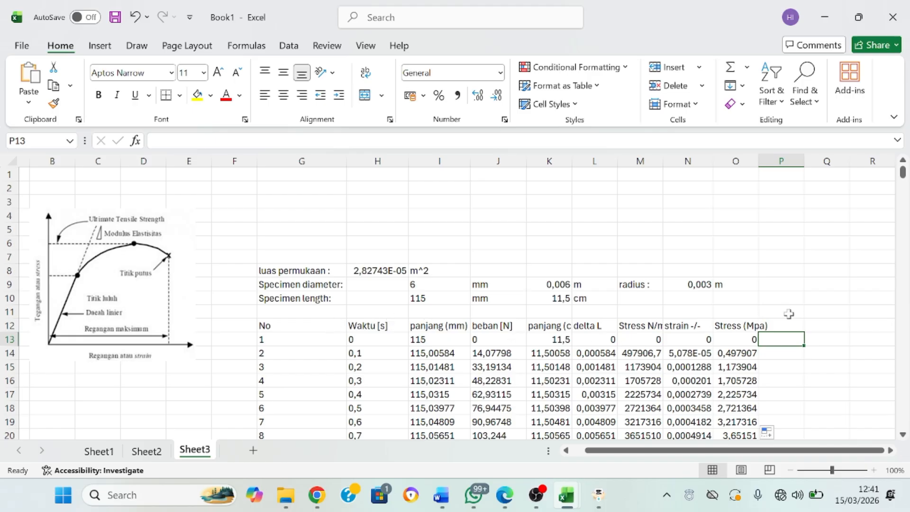
{"action": "left_click_drag", "start_coordinate": [789, 321], "coordinate": [815, 323]}
{"action": "left_click", "coordinate": [815, 324]}
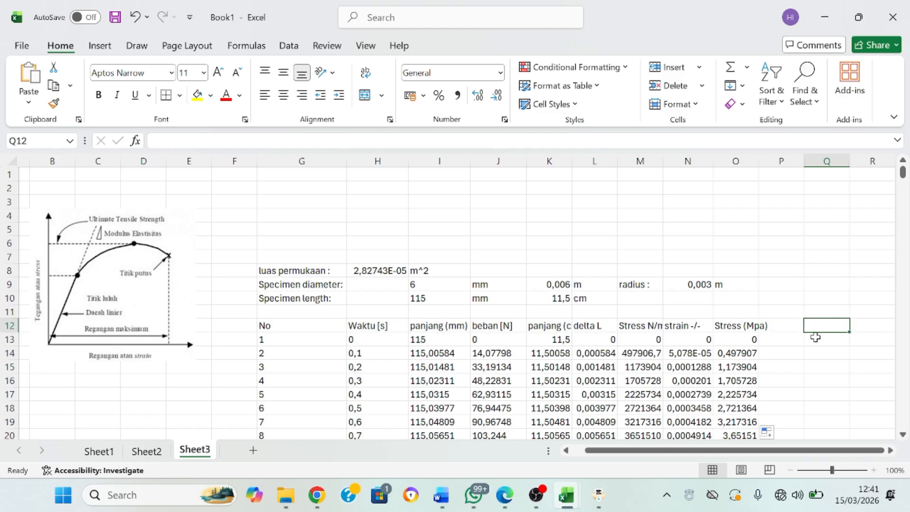
{"action": "left_click", "coordinate": [815, 337]}
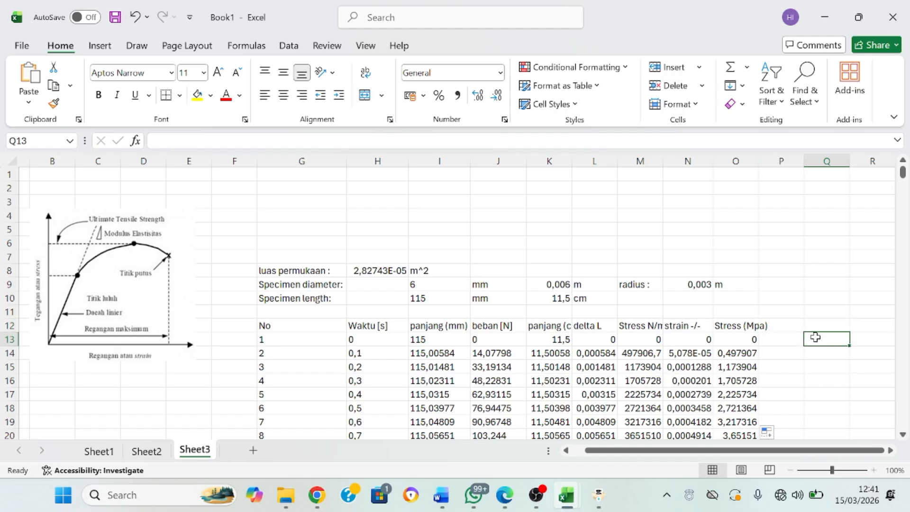
{"action": "left_click", "coordinate": [890, 450]}
{"action": "left_click", "coordinate": [890, 450]}
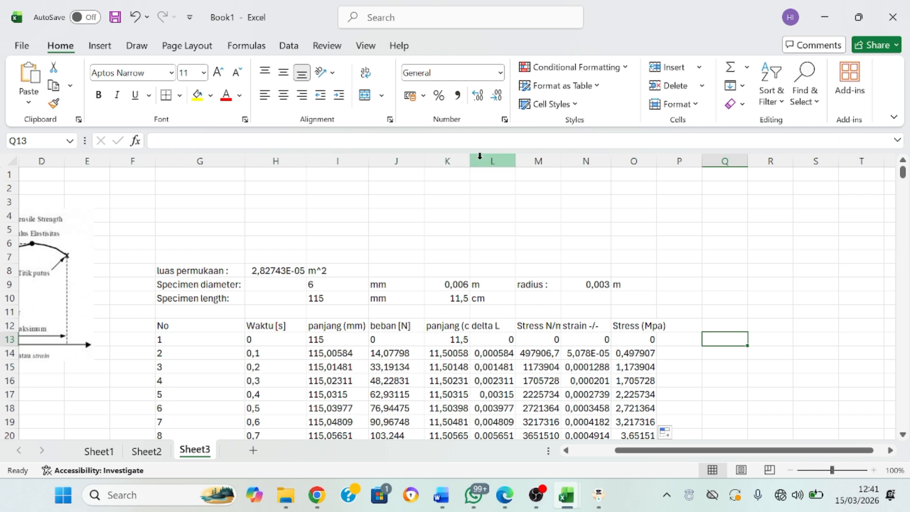
{"action": "left_click", "coordinate": [95, 50]}
{"action": "left_click", "coordinate": [316, 106]}
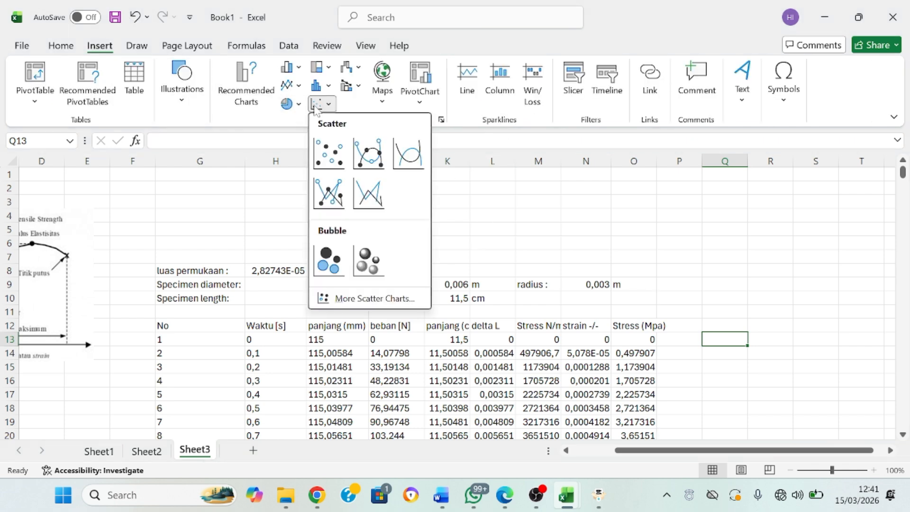
{"action": "left_click", "coordinate": [372, 166]}
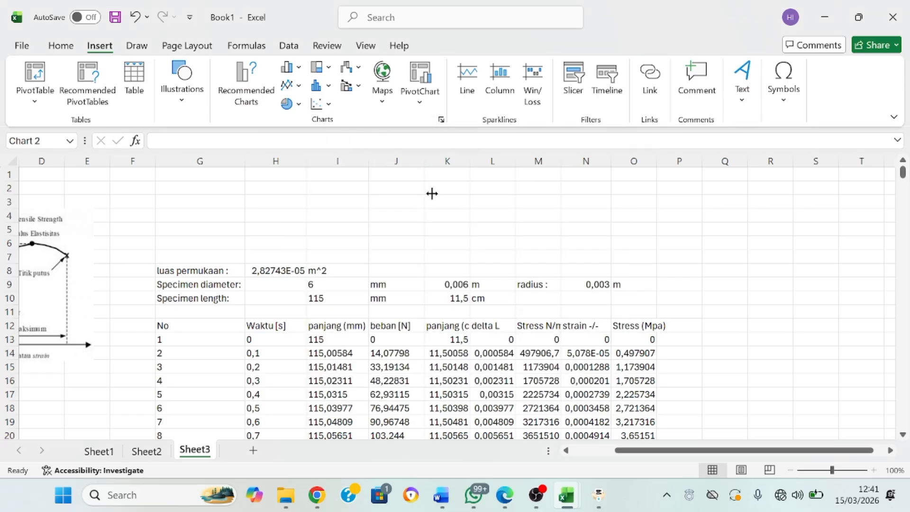
Move the empty chart clear of the data table, over about columns Q to X beside the Stress (Mpa) column.
{"action": "left_click_drag", "start_coordinate": [475, 243], "coordinate": [747, 240]}
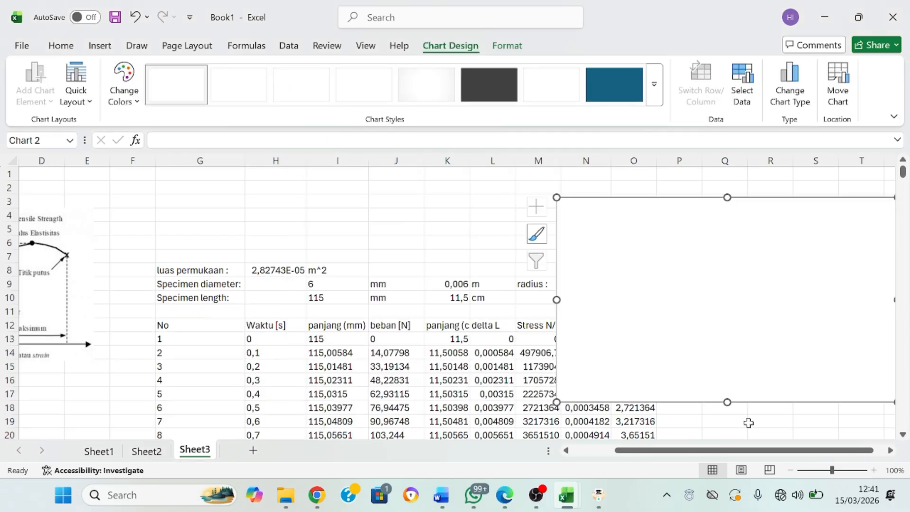
{"action": "left_click_drag", "start_coordinate": [753, 448], "coordinate": [800, 449]}
{"action": "left_click", "coordinate": [890, 449]}
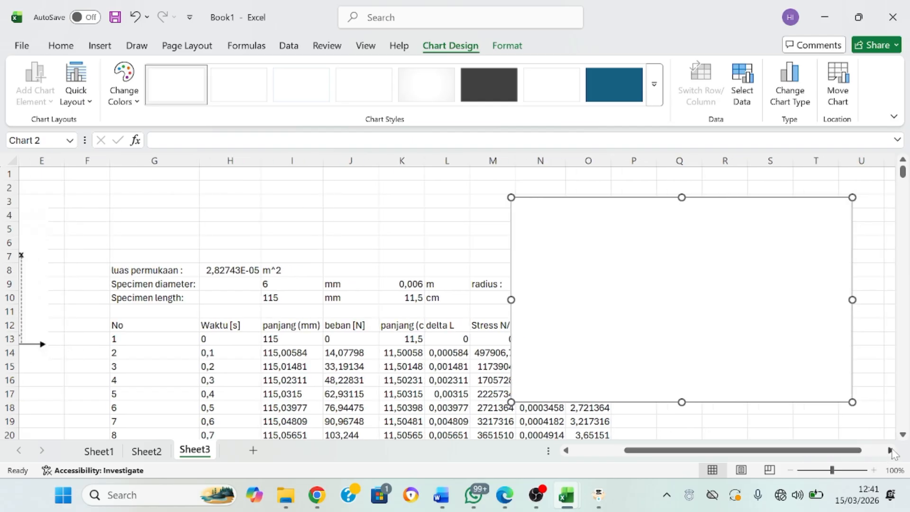
{"action": "left_click_drag", "start_coordinate": [492, 314], "coordinate": [634, 311]}
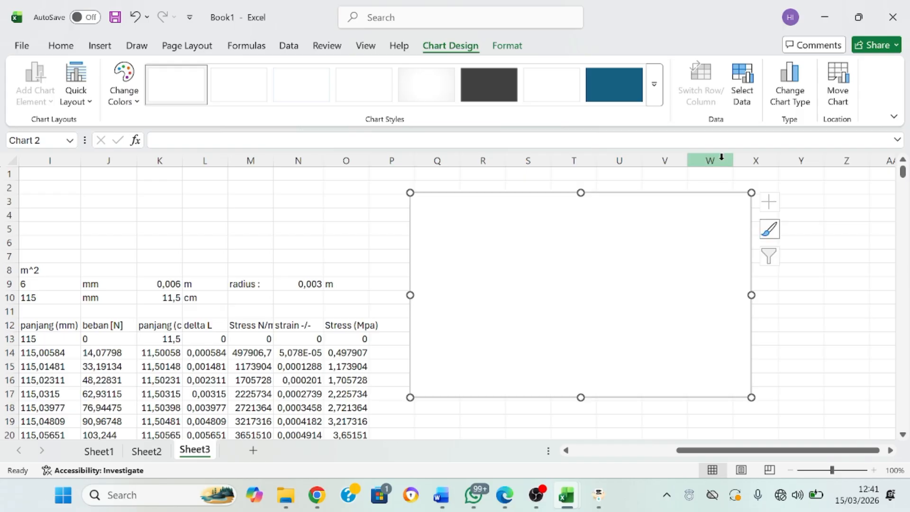
Add a chart series named "kurva" with the strain values in N13:N2334 as its X values.
{"action": "left_click", "coordinate": [742, 95]}
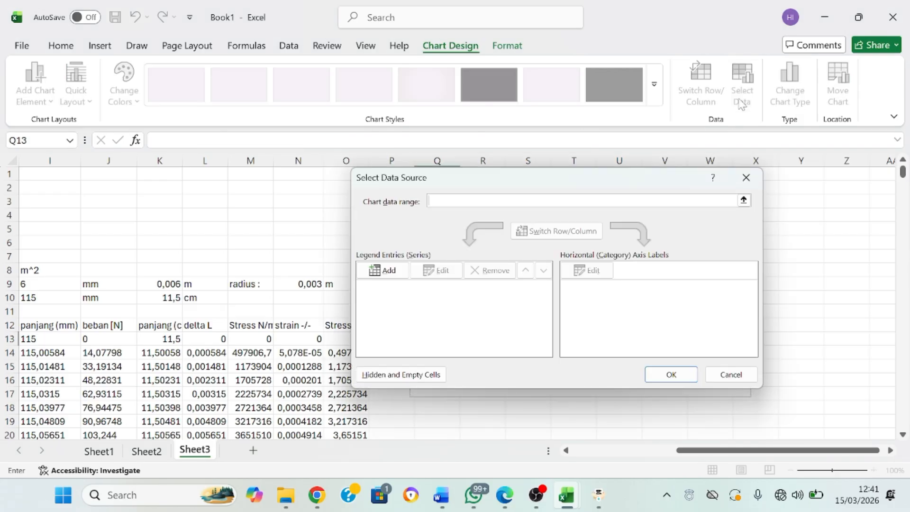
{"action": "left_click", "coordinate": [382, 270]}
{"action": "type", "text": "kurva"}
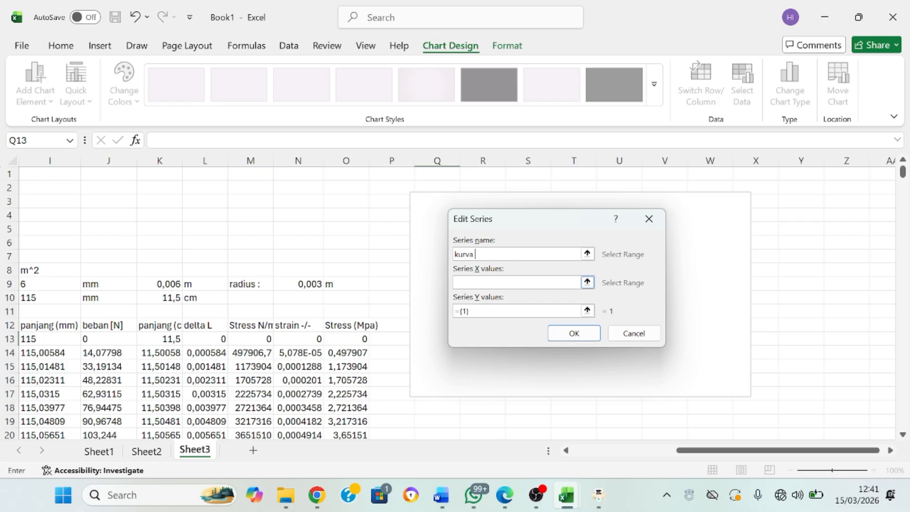
{"action": "left_click", "coordinate": [561, 283]}
{"action": "left_click", "coordinate": [587, 283]}
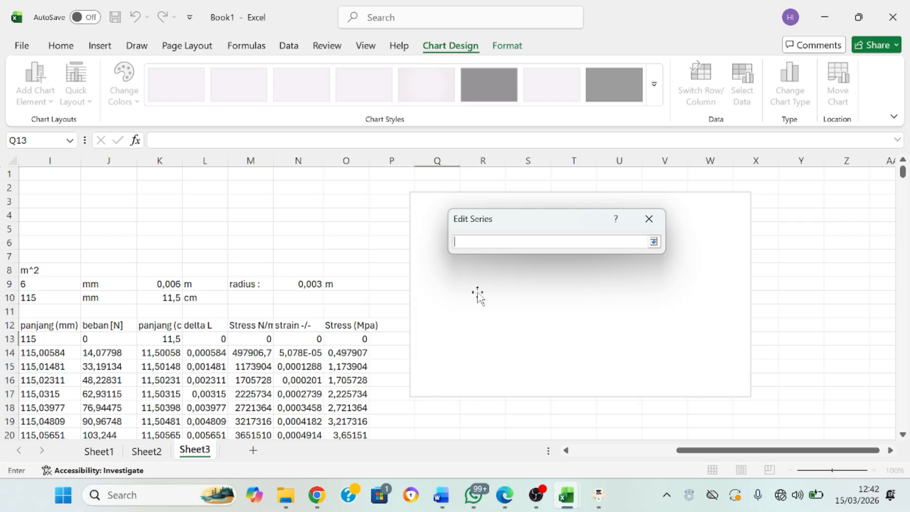
{"action": "left_click", "coordinate": [288, 340]}
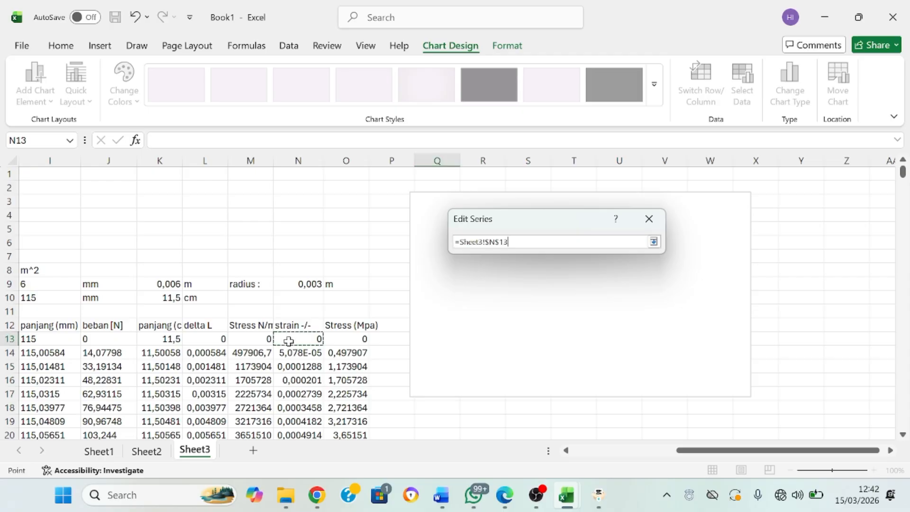
{"action": "key", "text": "ctrl+shift+Down"}
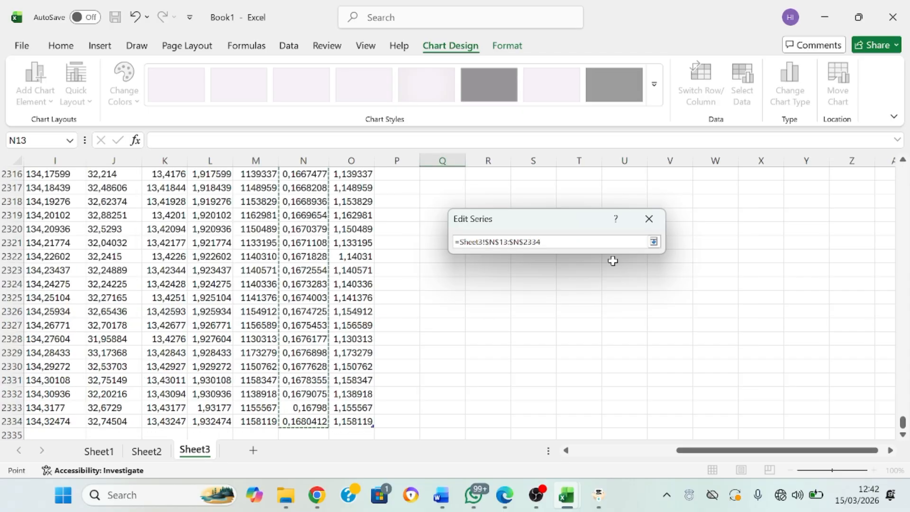
{"action": "left_click", "coordinate": [654, 242]}
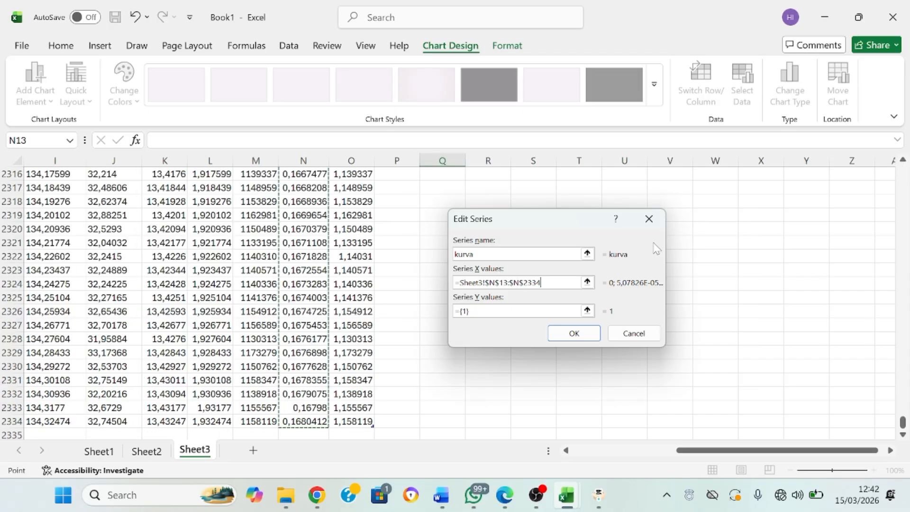
Set the Y values of the kurva series to the Stress (Mpa) range O13:O2334 and apply the data source.
{"action": "left_click", "coordinate": [587, 311]}
{"action": "key", "text": "BackSpace"}
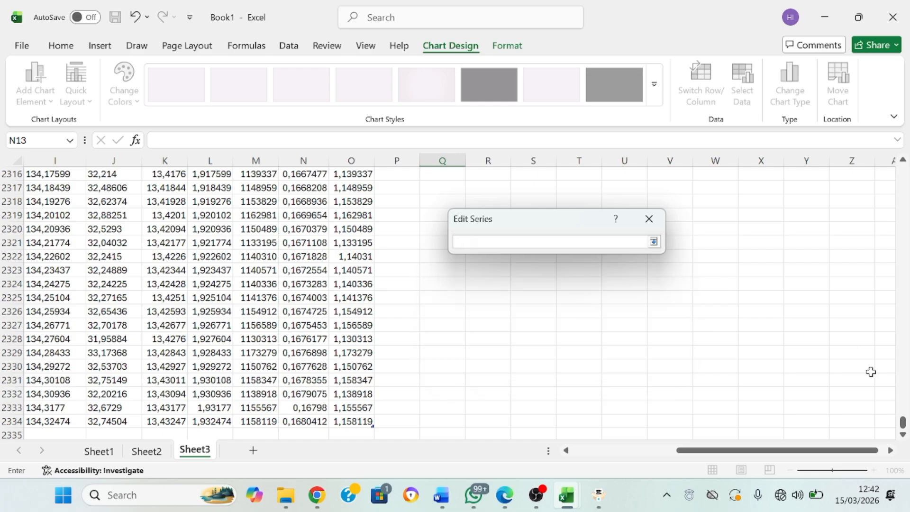
{"action": "left_click_drag", "start_coordinate": [903, 421], "coordinate": [903, 172]}
{"action": "left_click", "coordinate": [352, 342]}
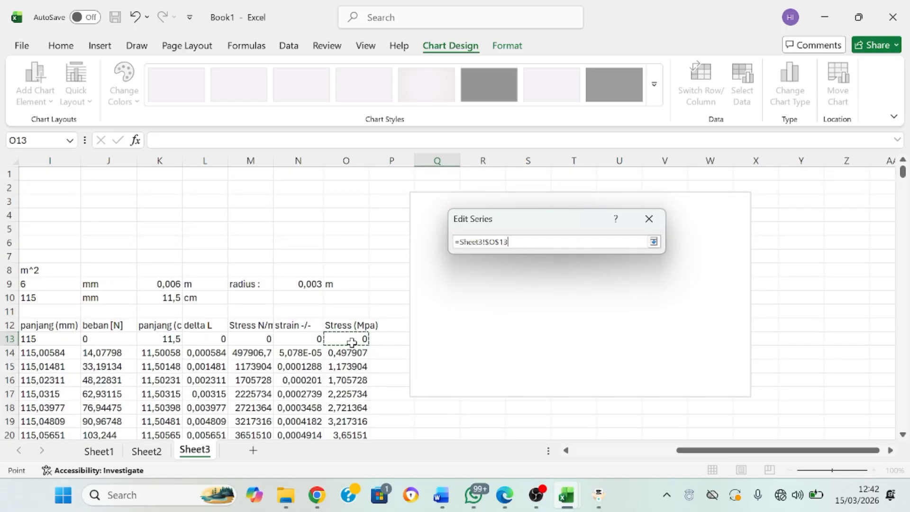
{"action": "key", "text": "ctrl+shift+Down"}
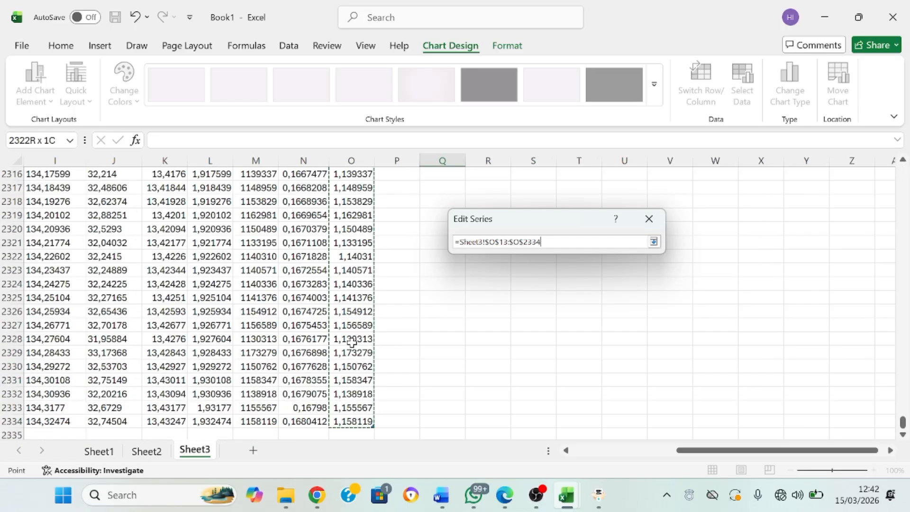
{"action": "left_click", "coordinate": [654, 243]}
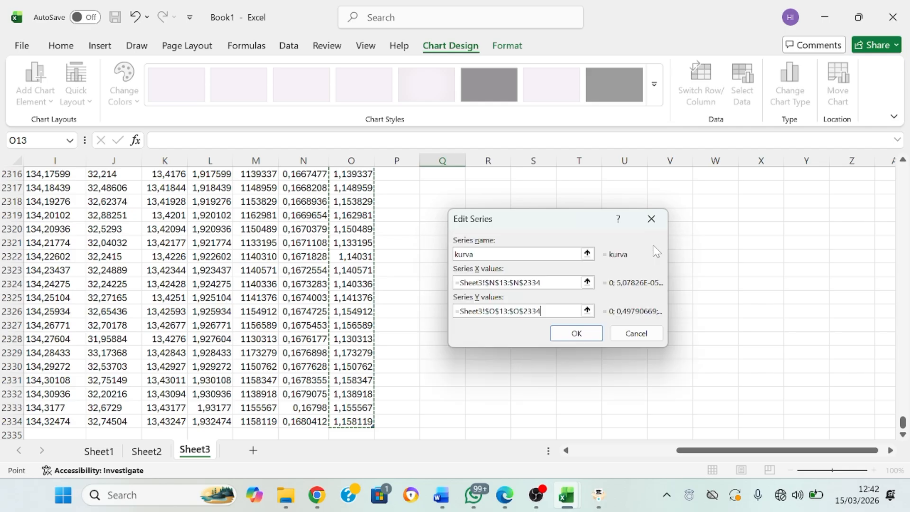
{"action": "left_click", "coordinate": [596, 335]}
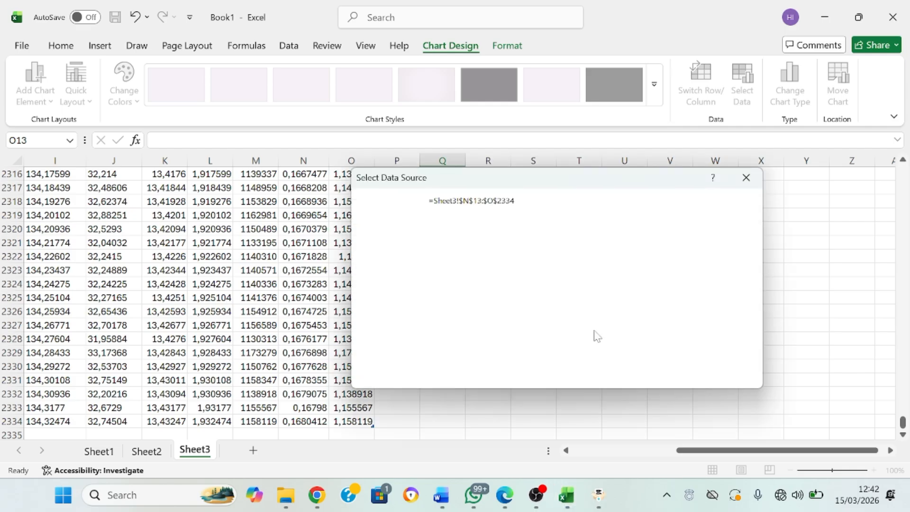
{"action": "left_click", "coordinate": [665, 378]}
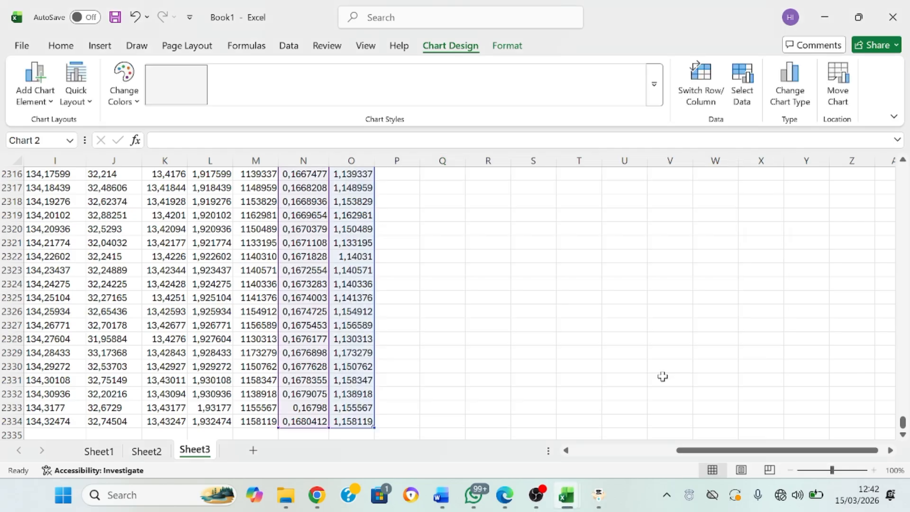
Shift the kurva chart slightly down and add axis titles to it.
{"action": "left_click_drag", "start_coordinate": [904, 421], "coordinate": [904, 171]}
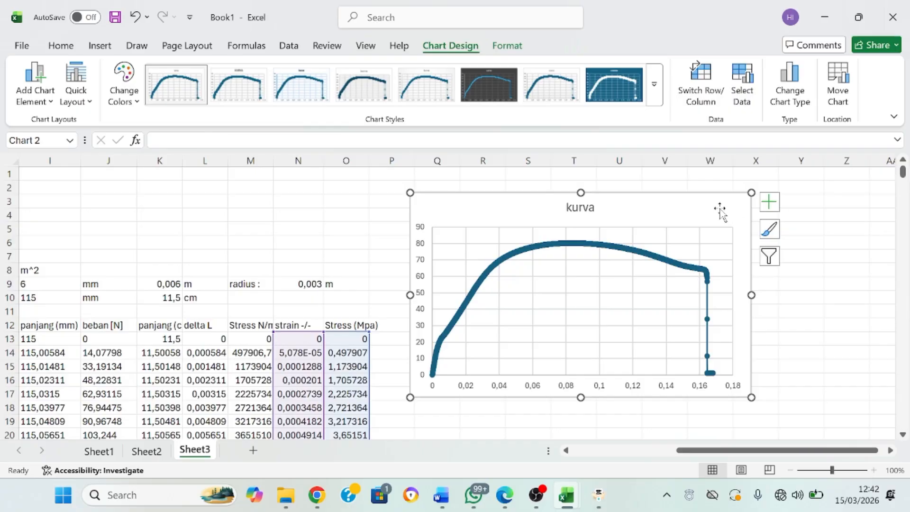
{"action": "mouse_move", "coordinate": [721, 209]}
{"action": "left_mouse_down"}
{"action": "mouse_move", "coordinate": [743, 207]}
{"action": "mouse_move", "coordinate": [726, 223]}
{"action": "left_mouse_up"}
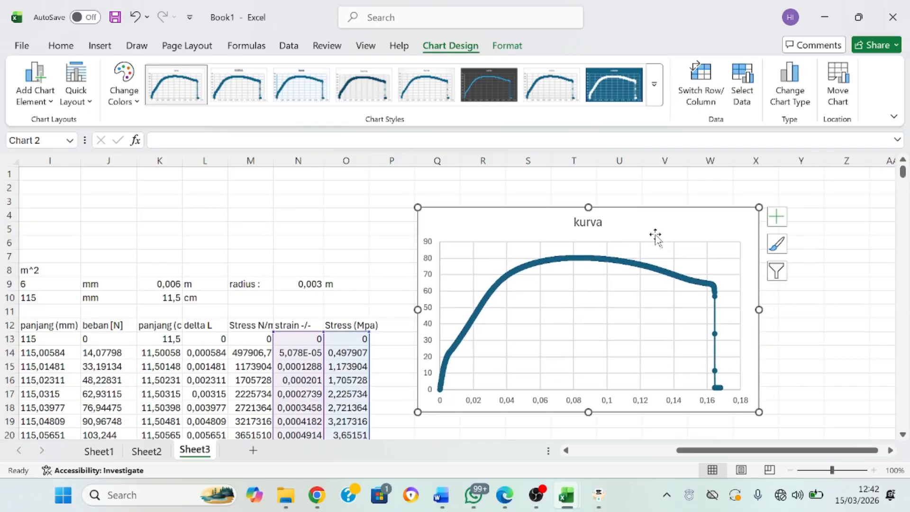
{"action": "left_click", "coordinate": [776, 216]}
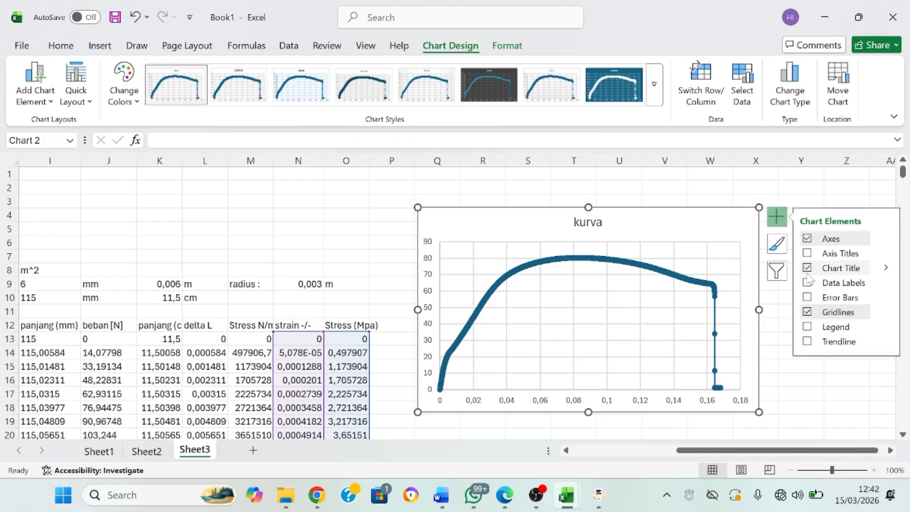
{"action": "left_click", "coordinate": [815, 253]}
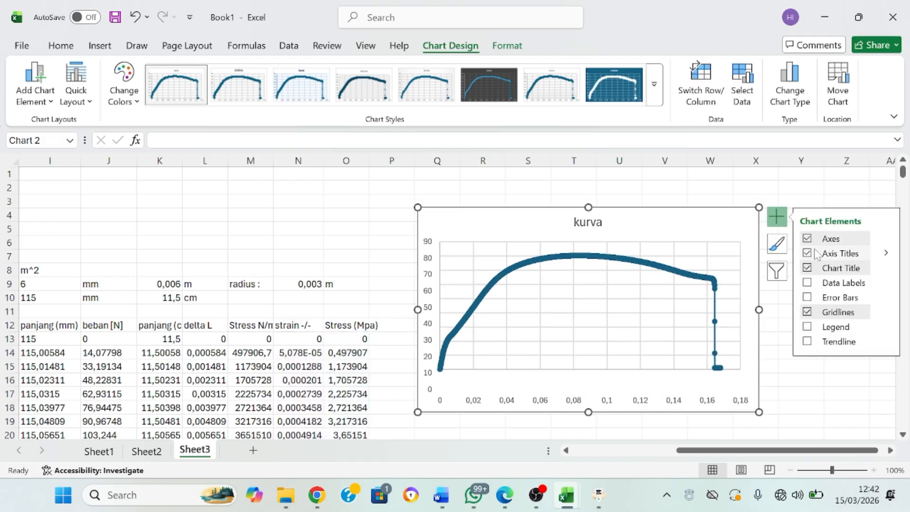
Replace the vertical axis title text with "Stress".
{"action": "left_click", "coordinate": [435, 307]}
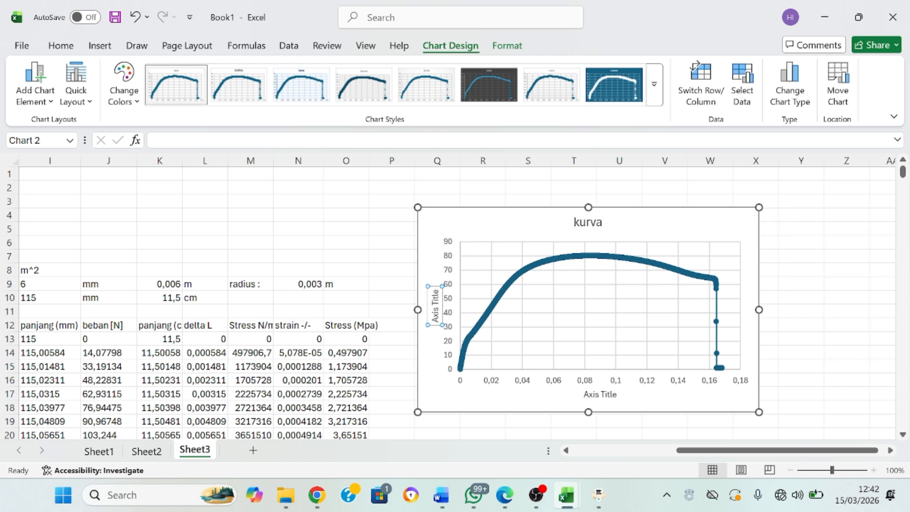
{"action": "key", "text": "BackSpace"}
{"action": "key", "text": "BackSpace"}
{"action": "key", "text": "BackSpace"}
{"action": "key", "text": "BackSpace"}
{"action": "key", "text": "BackSpace"}
{"action": "key", "text": "BackSpace"}
{"action": "key", "text": "BackSpace"}
{"action": "key", "text": "BackSpace"}
{"action": "key", "text": "BackSpace"}
{"action": "key", "text": "BackSpace"}
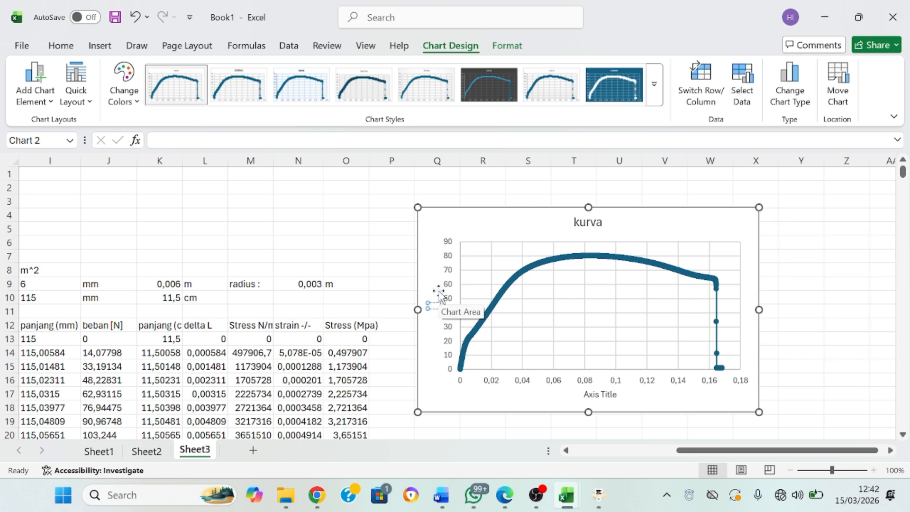
{"action": "type", "text": "Stress"}
Replace the horizontal axis title text with "Strain" and deselect the chart.
{"action": "left_click", "coordinate": [598, 394]}
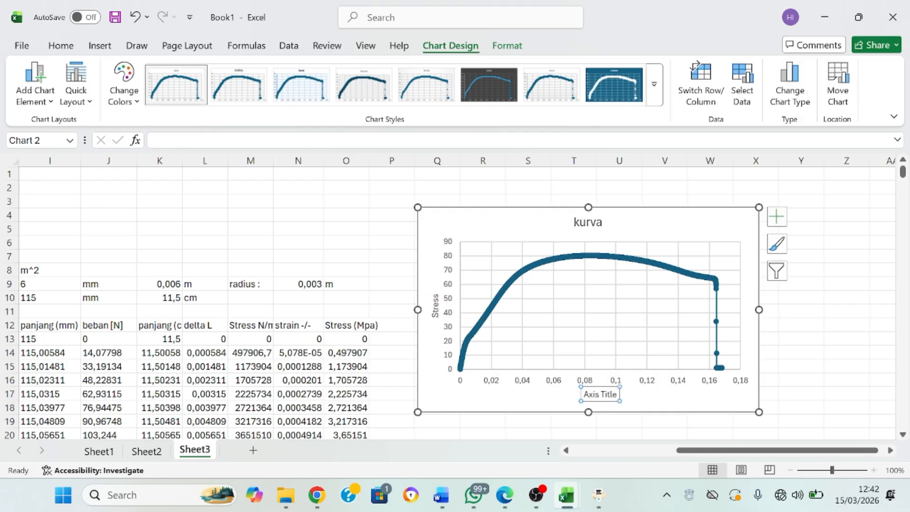
{"action": "key", "text": "BackSpace"}
{"action": "key", "text": "BackSpace"}
{"action": "key", "text": "BackSpace"}
{"action": "key", "text": "BackSpace"}
{"action": "key", "text": "BackSpace"}
{"action": "key", "text": "BackSpace"}
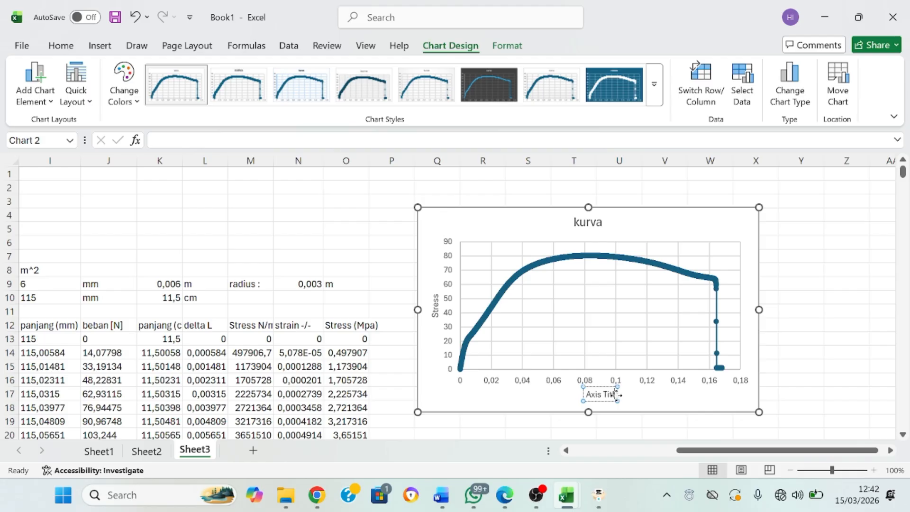
{"action": "key", "text": "BackSpace"}
{"action": "key", "text": "BackSpace"}
{"action": "key", "text": "BackSpace"}
{"action": "key", "text": "BackSpace"}
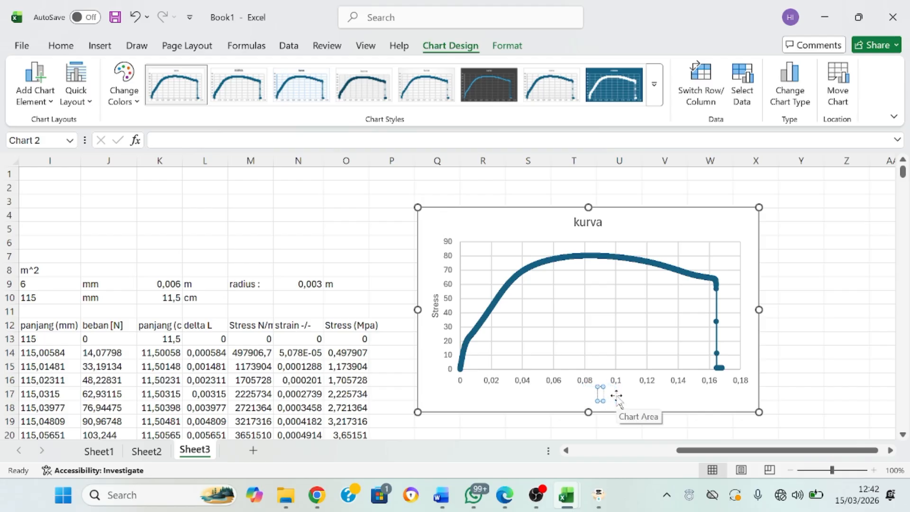
{"action": "type", "text": "Strain"}
{"action": "left_click", "coordinate": [745, 380]}
{"action": "left_click", "coordinate": [788, 376]}
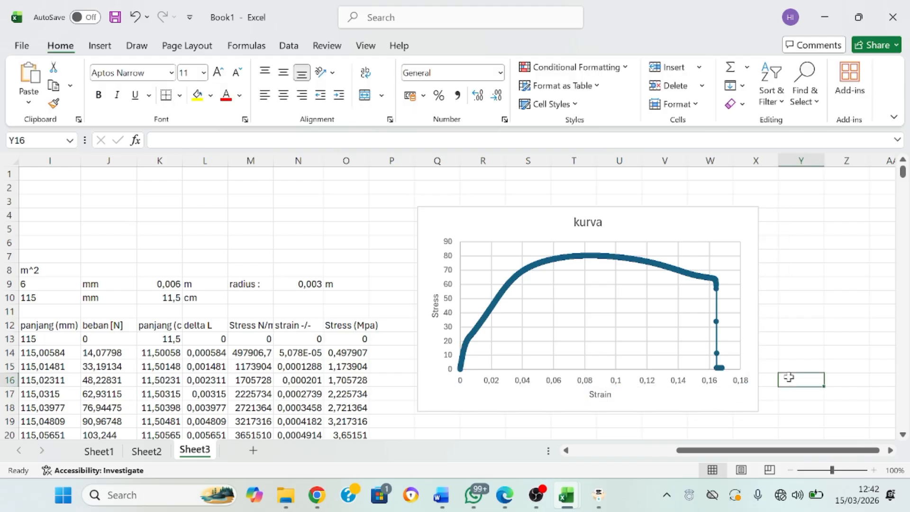
Widen the kurva chart slightly and move it farther from the data table, over about columns S to Z.
{"action": "left_click", "coordinate": [753, 409]}
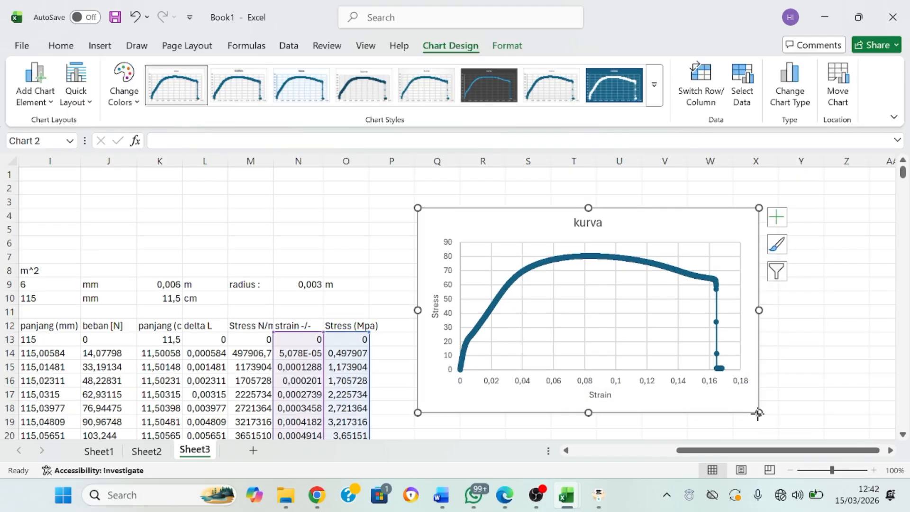
{"action": "left_click_drag", "start_coordinate": [757, 413], "coordinate": [852, 385]}
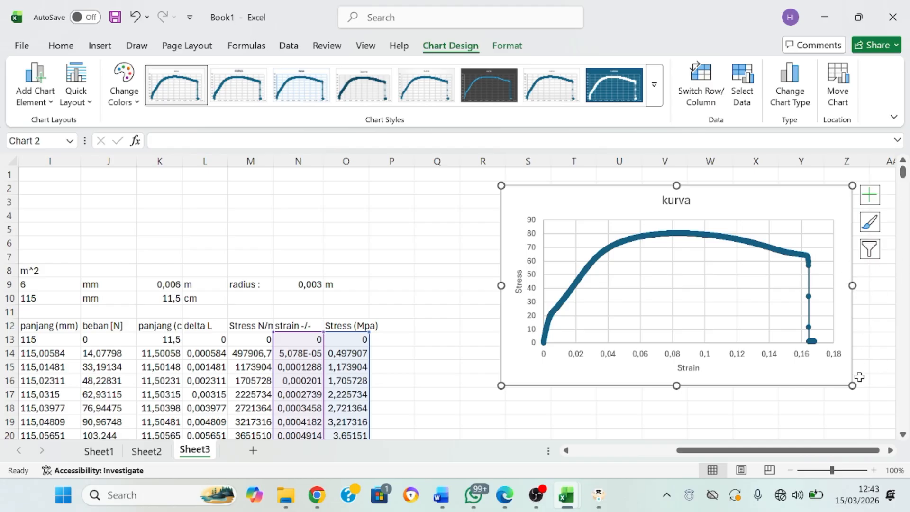
Move the kurva chart down to start at about row 8, narrow it slightly from its left edge, and deselect it.
{"action": "scroll", "coordinate": [881, 400], "scroll_direction": "down", "scroll_amount": 2}
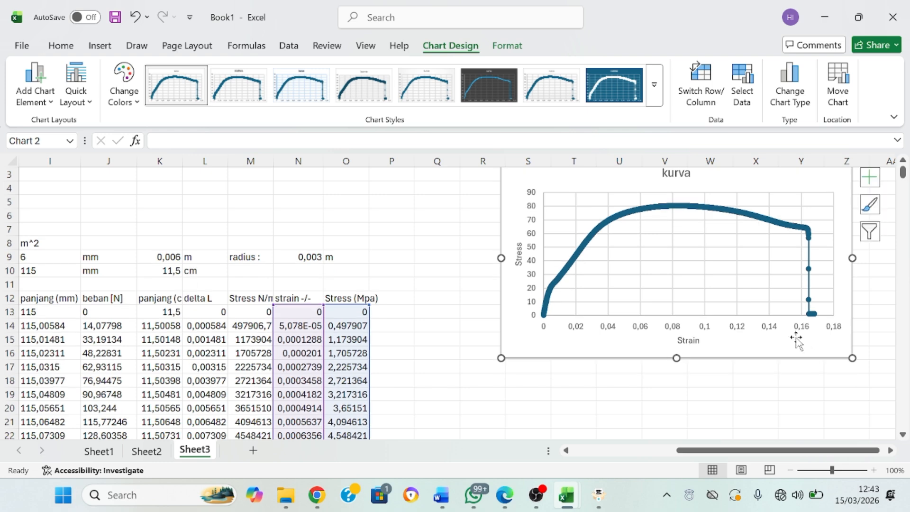
{"action": "left_click_drag", "start_coordinate": [796, 338], "coordinate": [791, 413]}
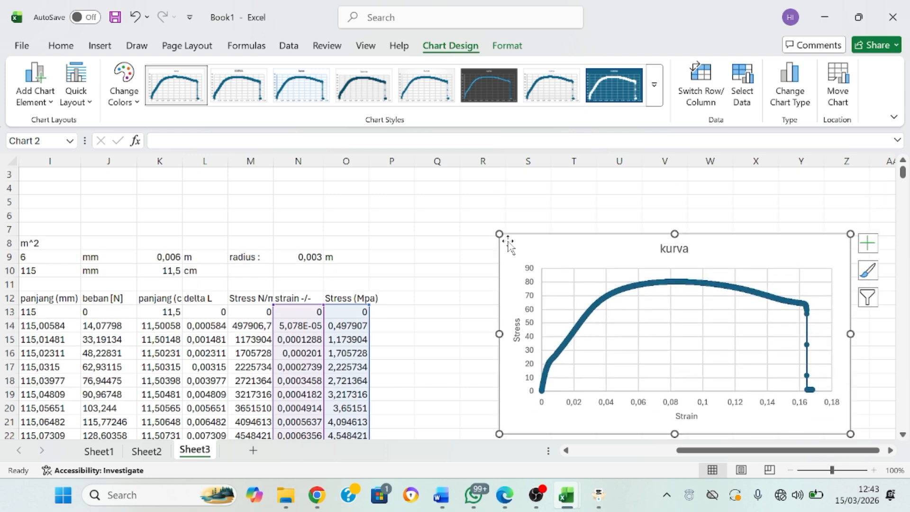
{"action": "left_click_drag", "start_coordinate": [499, 234], "coordinate": [511, 233]}
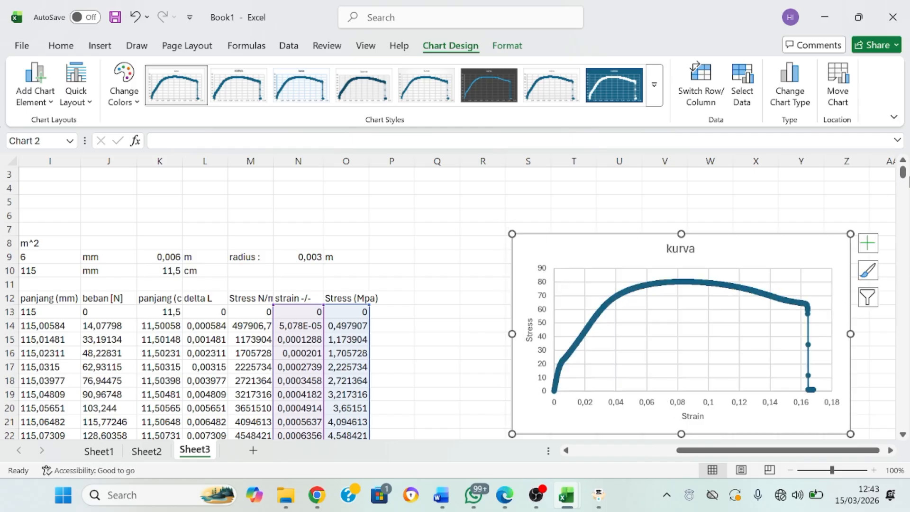
{"action": "scroll", "coordinate": [905, 178], "scroll_direction": "up", "scroll_amount": 1}
{"action": "left_click", "coordinate": [598, 192]}
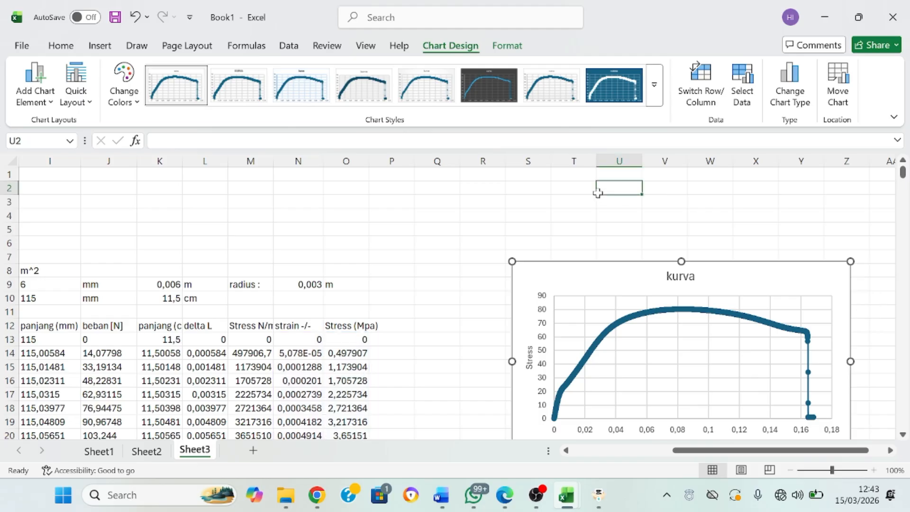
Enter the label "Titik Maksimum :" in cell S3 above the kurva chart.
{"action": "left_click", "coordinate": [547, 188]}
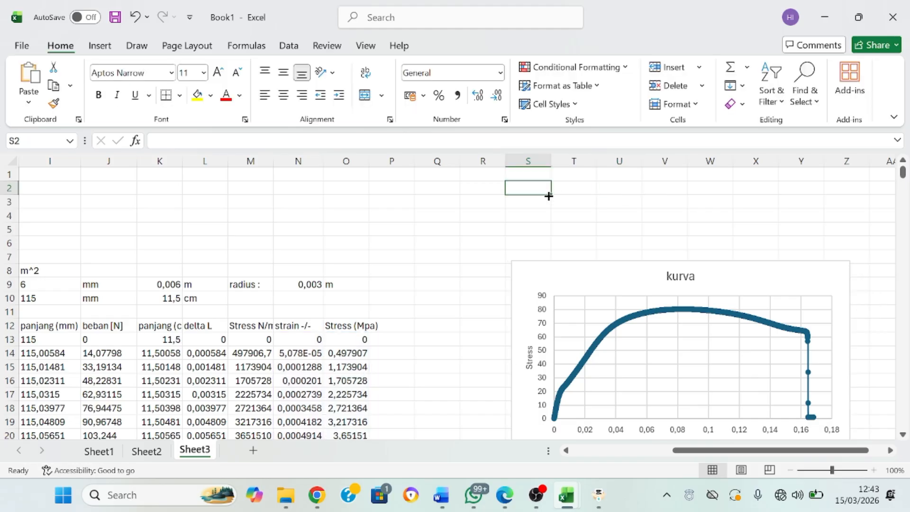
{"action": "left_click", "coordinate": [545, 201]}
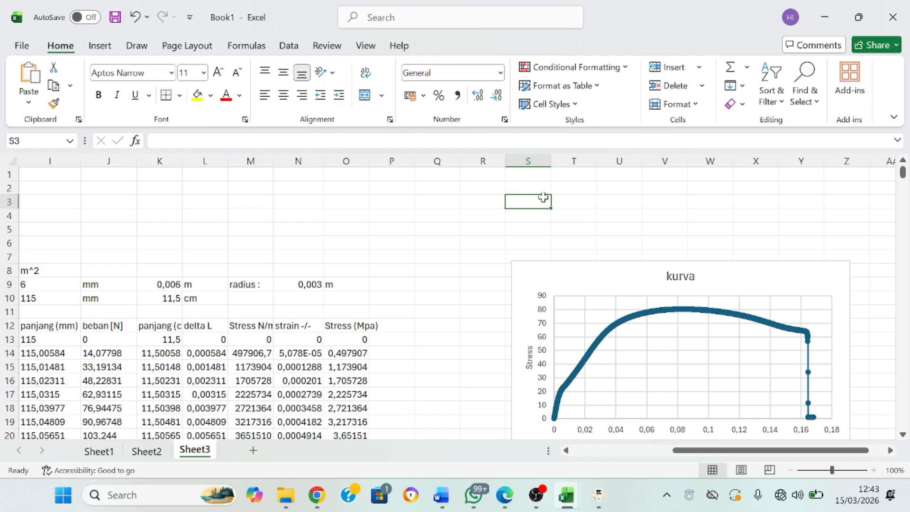
{"action": "type", "text": "Titik"}
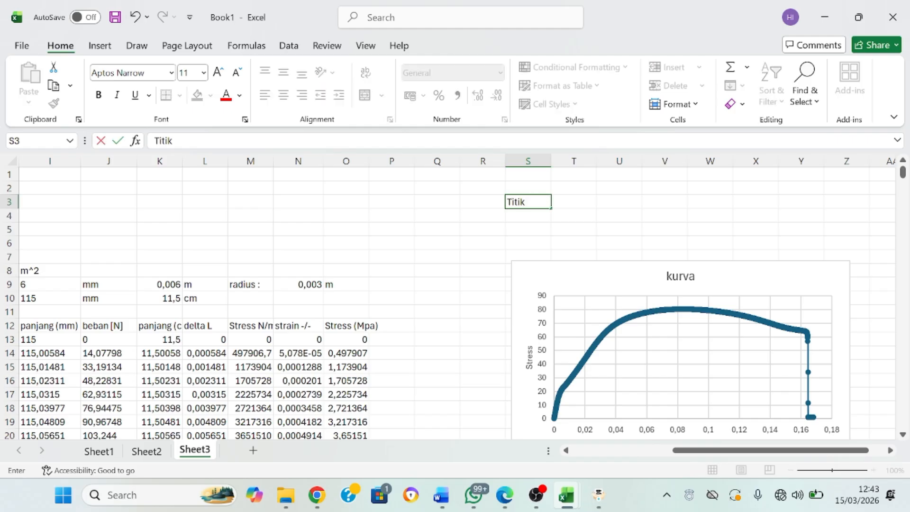
{"action": "type", "text": " Maksimum :"}
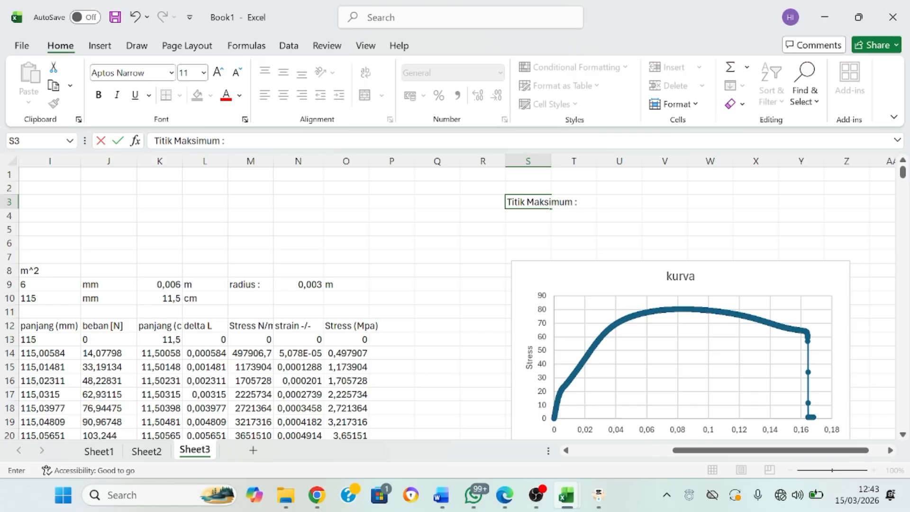
Calculate the maximum of the Stress (Mpa) values in cell U3 with the MAX function over O13:O2334.
{"action": "left_click", "coordinate": [608, 201]}
{"action": "type", "text": "="}
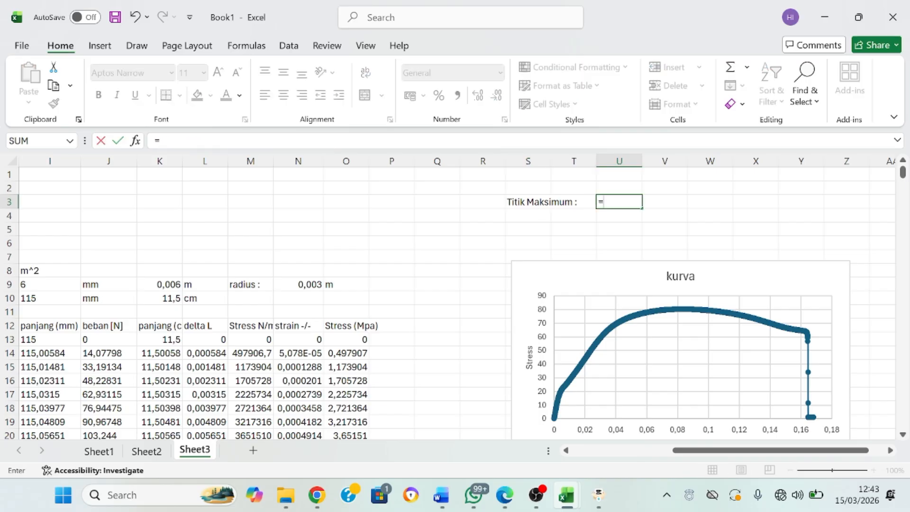
{"action": "type", "text": "M"}
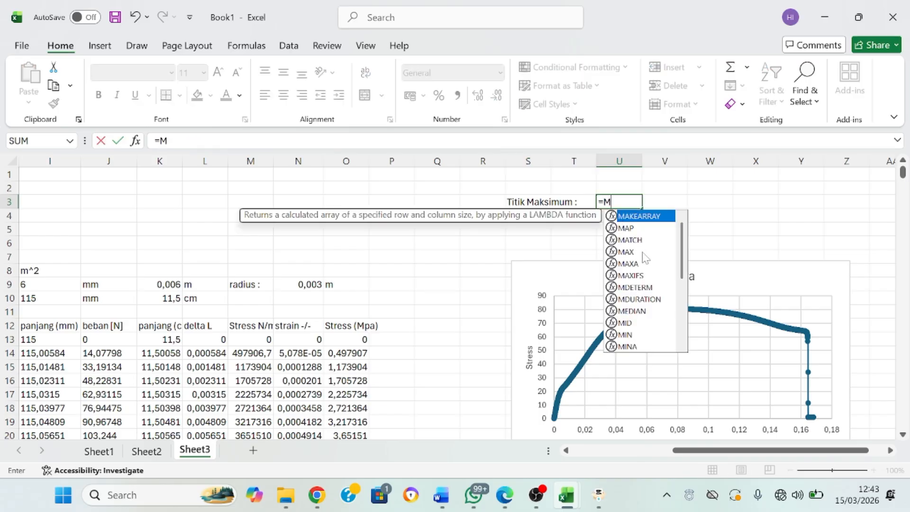
{"action": "left_click", "coordinate": [644, 254]}
{"action": "double_click", "coordinate": [644, 253]}
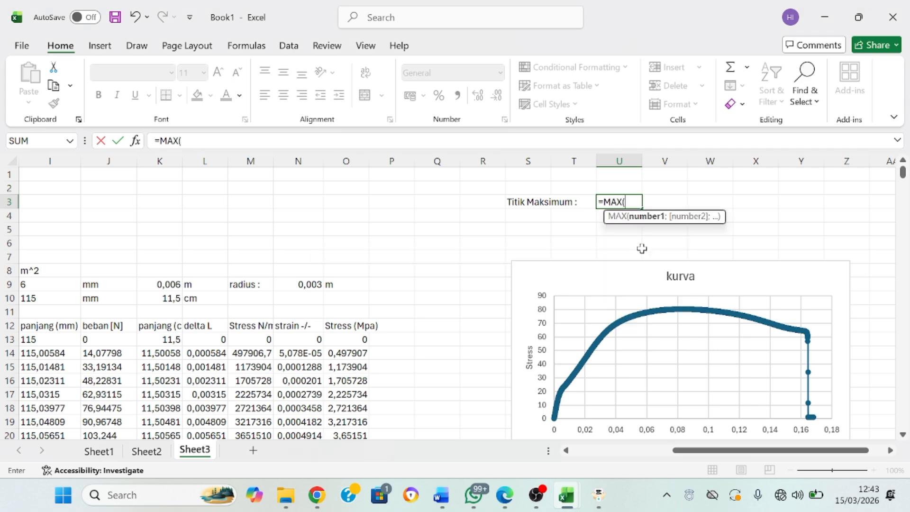
{"action": "left_click", "coordinate": [348, 338]}
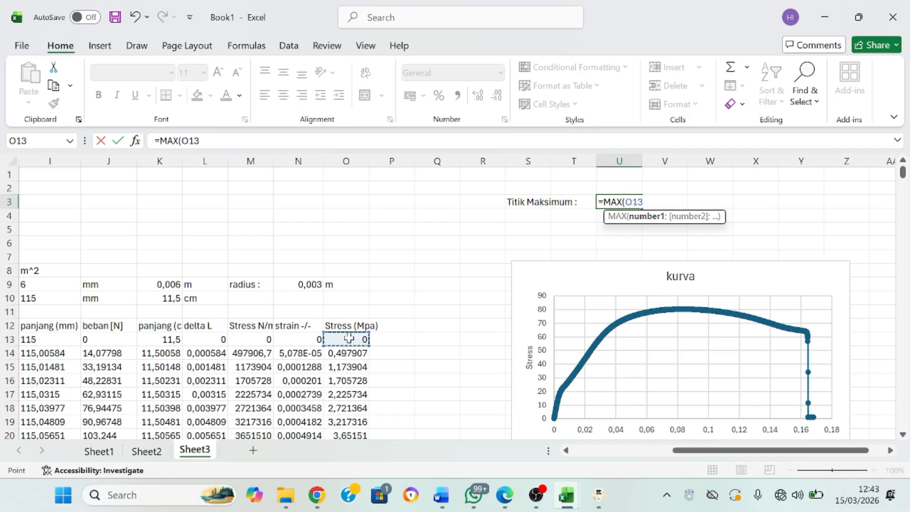
{"action": "key", "text": "ctrl+shift+Down"}
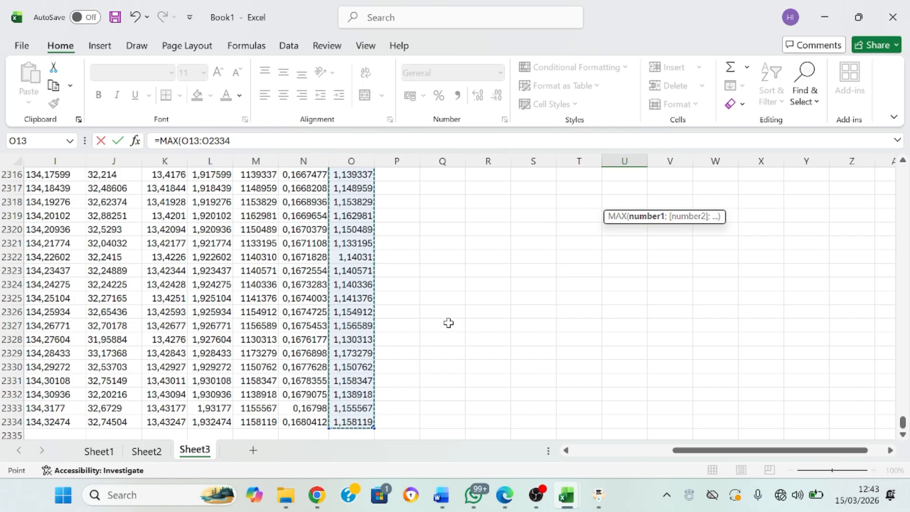
{"action": "key", "text": "Return"}
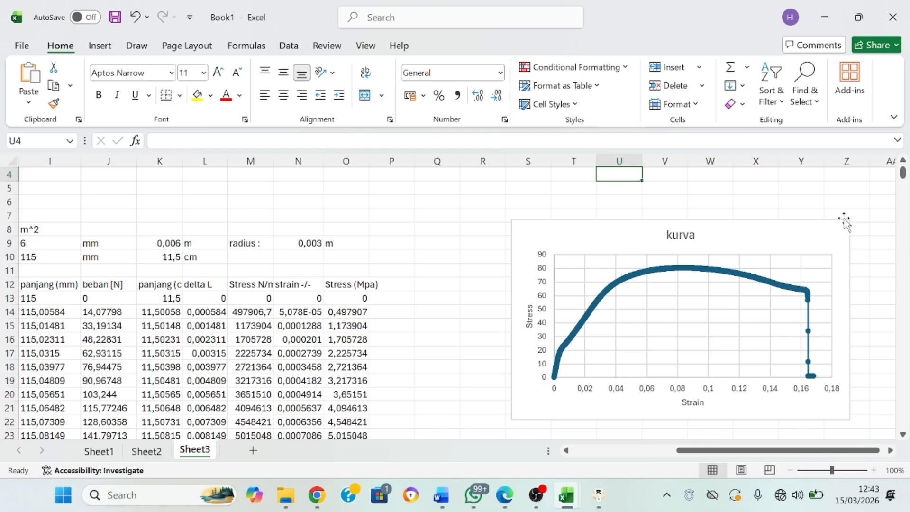
{"action": "left_click_drag", "start_coordinate": [903, 174], "coordinate": [902, 170]}
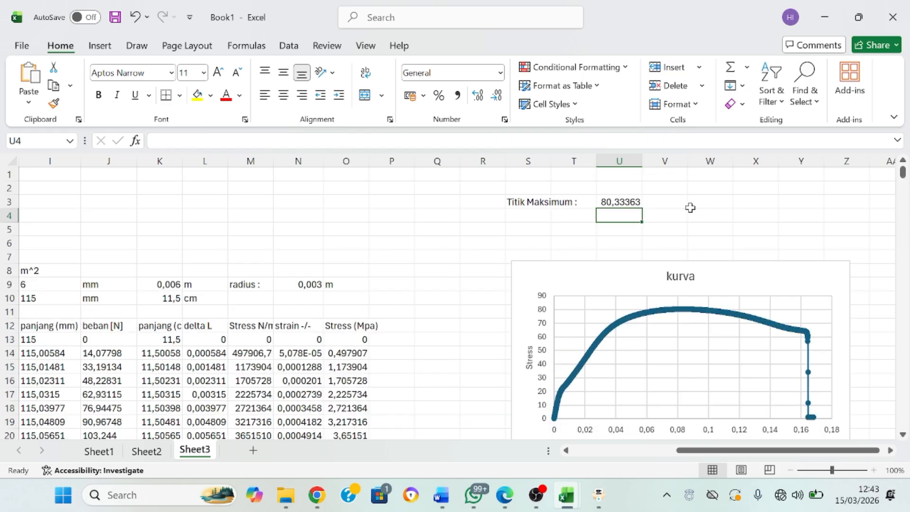
{"action": "left_click", "coordinate": [619, 200]}
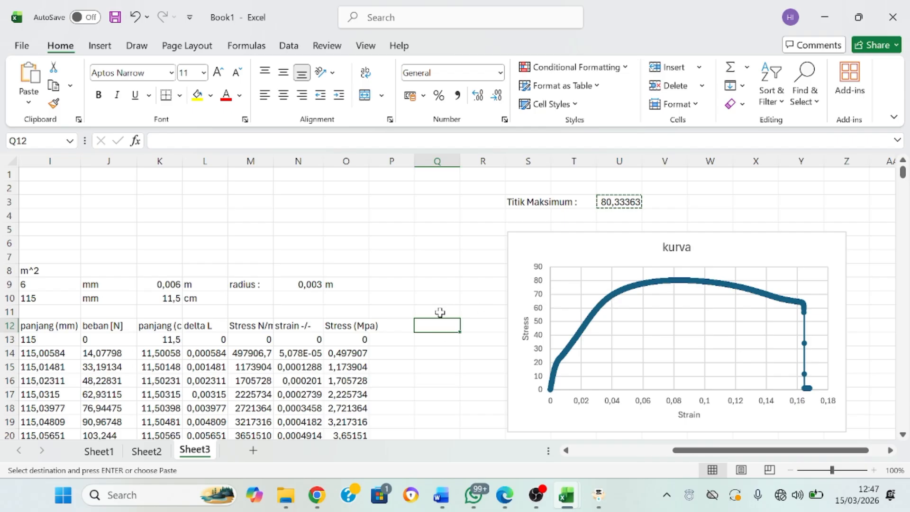
Shift the kurva chart slightly down so it starts at about row 7, and deselect it.
{"action": "left_click", "coordinate": [533, 241]}
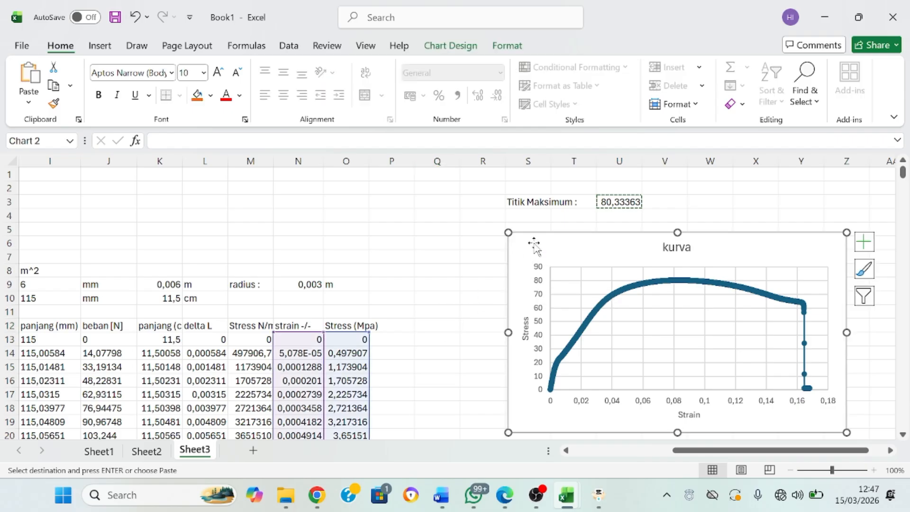
{"action": "left_click_drag", "start_coordinate": [534, 245], "coordinate": [530, 265]}
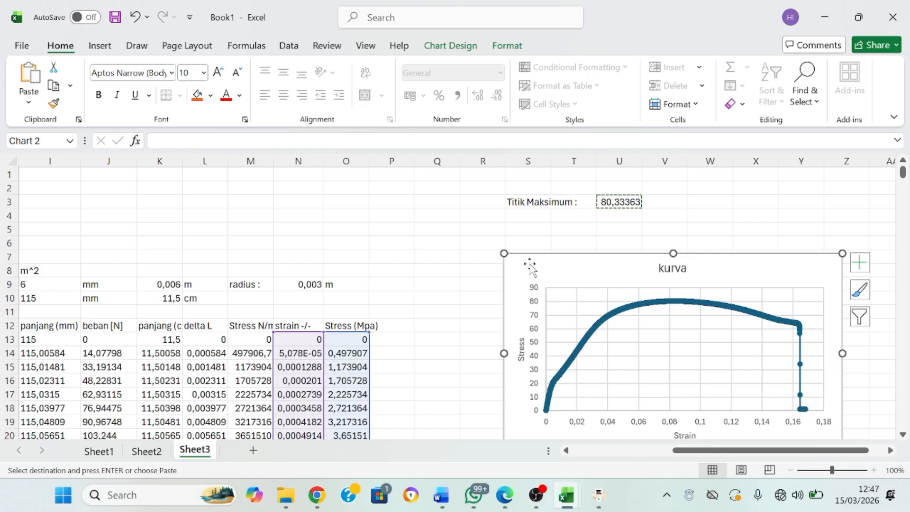
{"action": "left_click", "coordinate": [462, 283]}
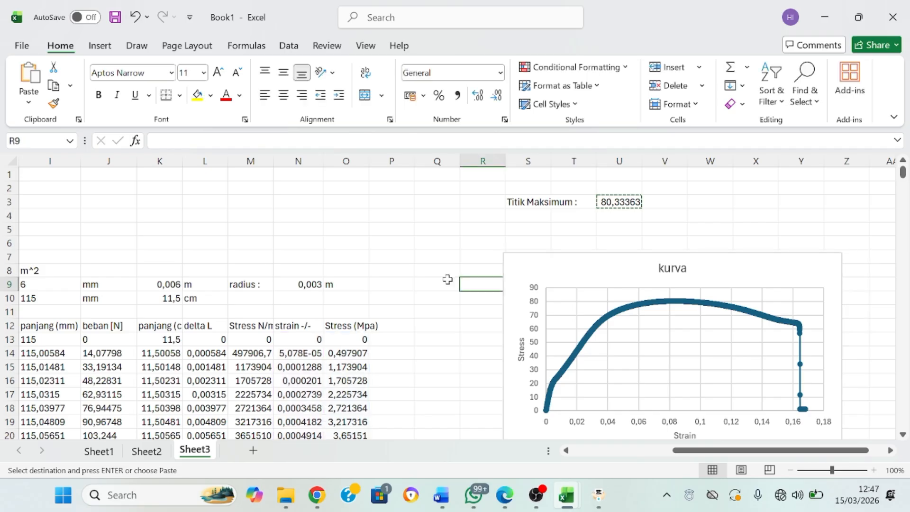
{"action": "left_click", "coordinate": [447, 279]}
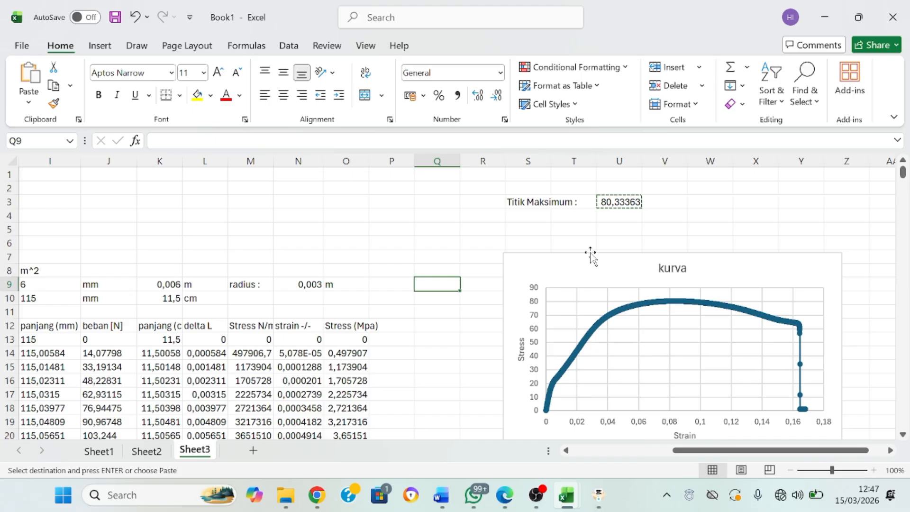
Enlarge the kurva chart by extending its lower-left corner to about column R, row 24.
{"action": "left_click", "coordinate": [904, 175]}
{"action": "left_click_drag", "start_coordinate": [904, 179], "coordinate": [904, 181]}
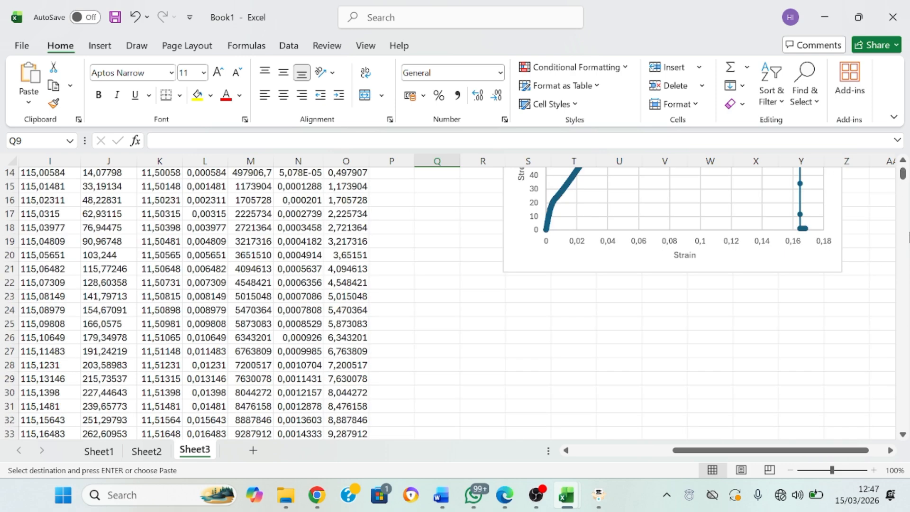
{"action": "scroll", "coordinate": [596, 267], "scroll_direction": "up", "scroll_amount": 2}
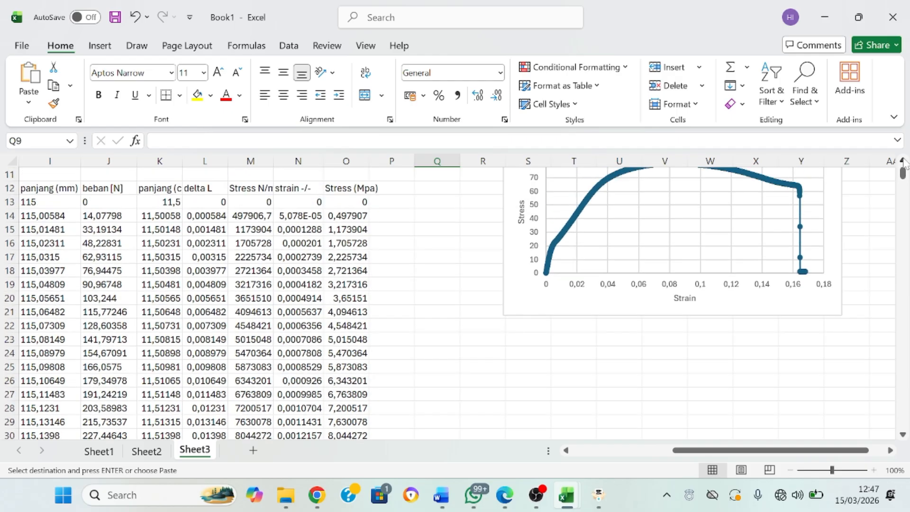
{"action": "scroll", "coordinate": [596, 267], "scroll_direction": "up", "scroll_amount": 2, "text": "ctrl"}
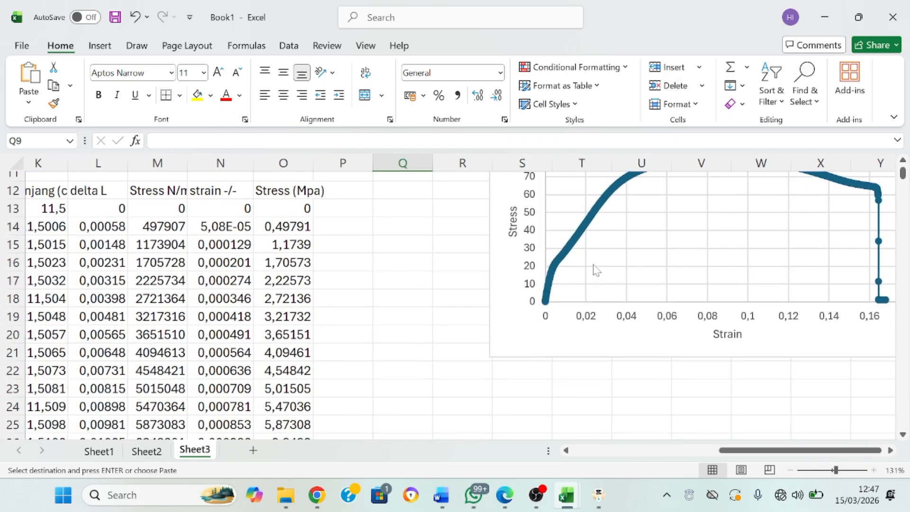
{"action": "left_click", "coordinate": [545, 336]}
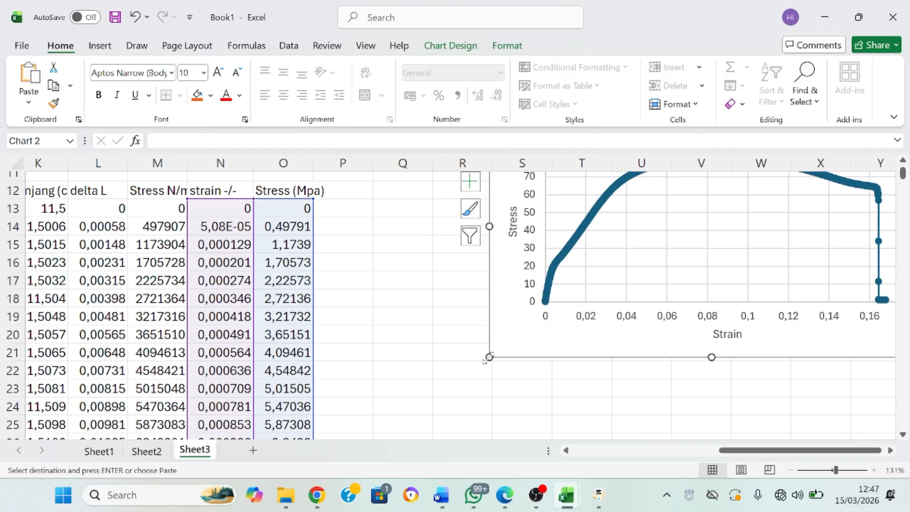
{"action": "left_click_drag", "start_coordinate": [486, 361], "coordinate": [464, 406]}
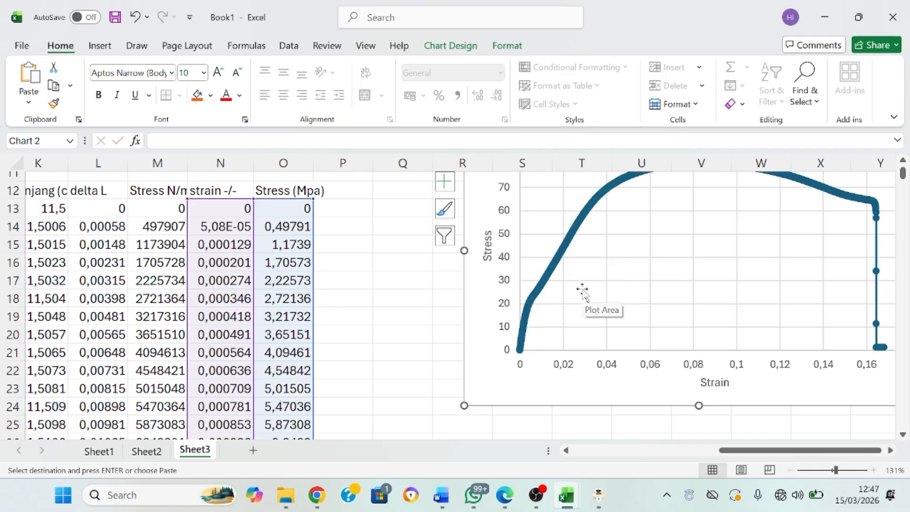
Examine the data points along the initial steep part of the stress-strain curve, starting from the origin.
{"action": "scroll", "coordinate": [583, 291], "scroll_direction": "up", "scroll_amount": 4, "text": "ctrl"}
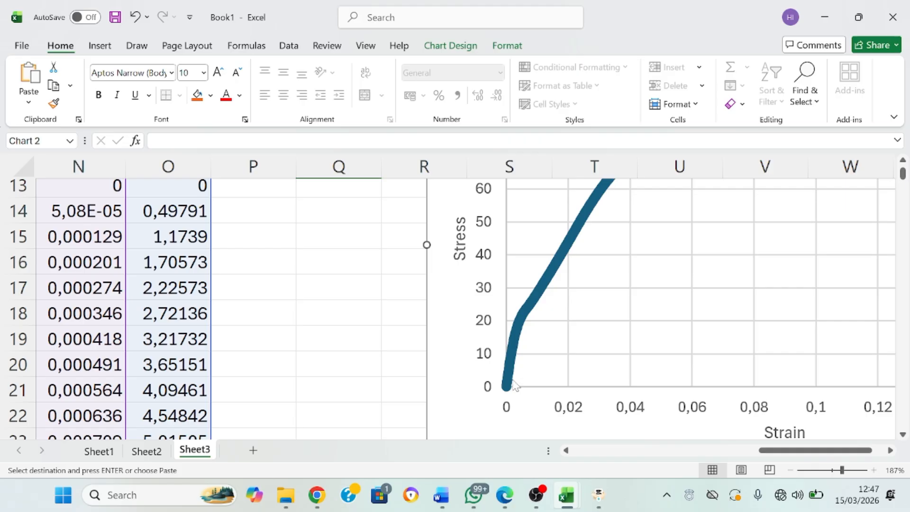
{"action": "mouse_move", "coordinate": [515, 354]}
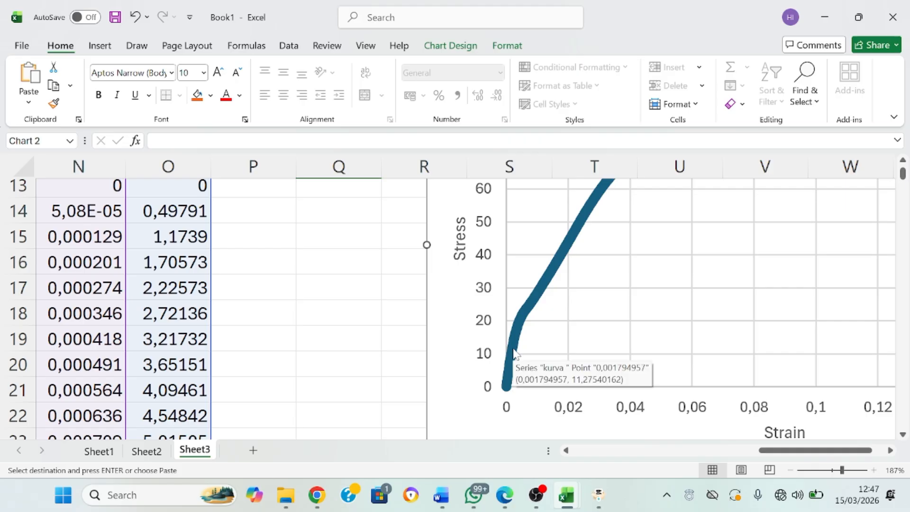
{"action": "scroll", "coordinate": [515, 353], "scroll_direction": "up", "scroll_amount": 2, "text": "ctrl"}
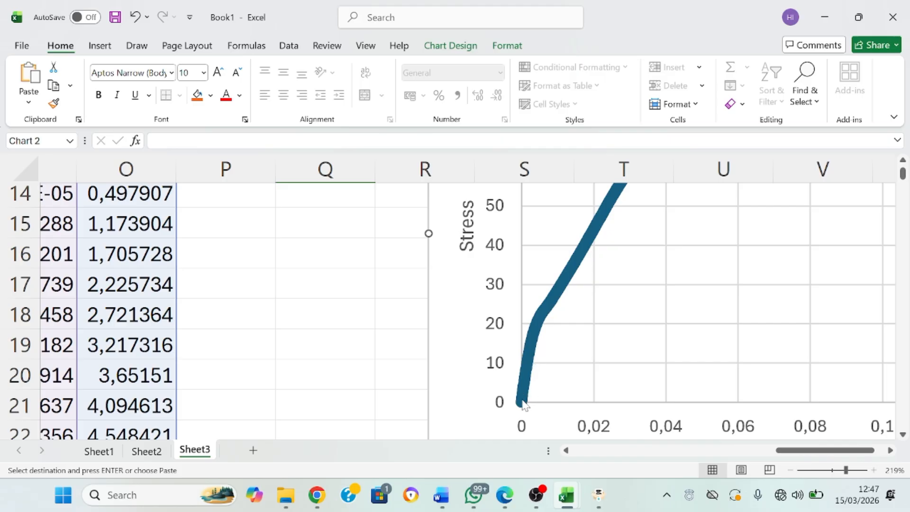
{"action": "mouse_move", "coordinate": [524, 403]}
{"action": "scroll", "coordinate": [556, 295], "scroll_direction": "down", "scroll_amount": 9, "text": "ctrl"}
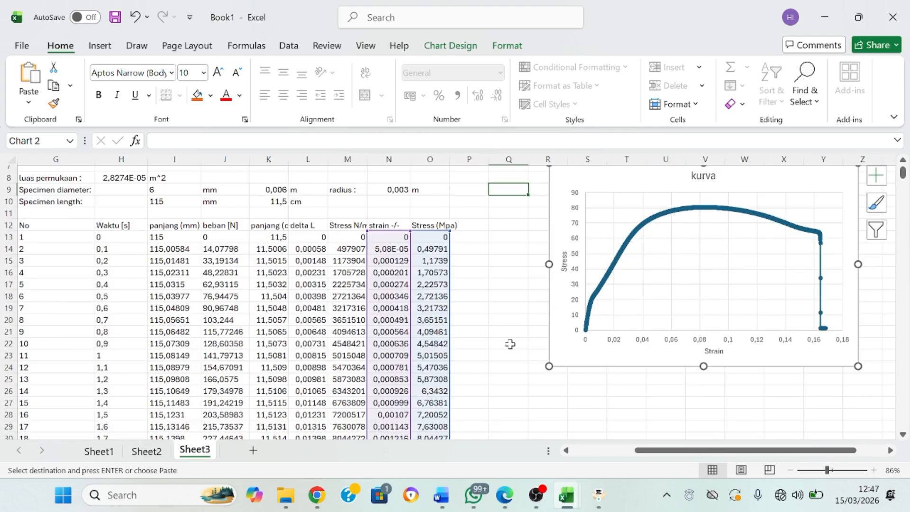
{"action": "left_click", "coordinate": [509, 344]}
{"action": "left_click", "coordinate": [590, 398]}
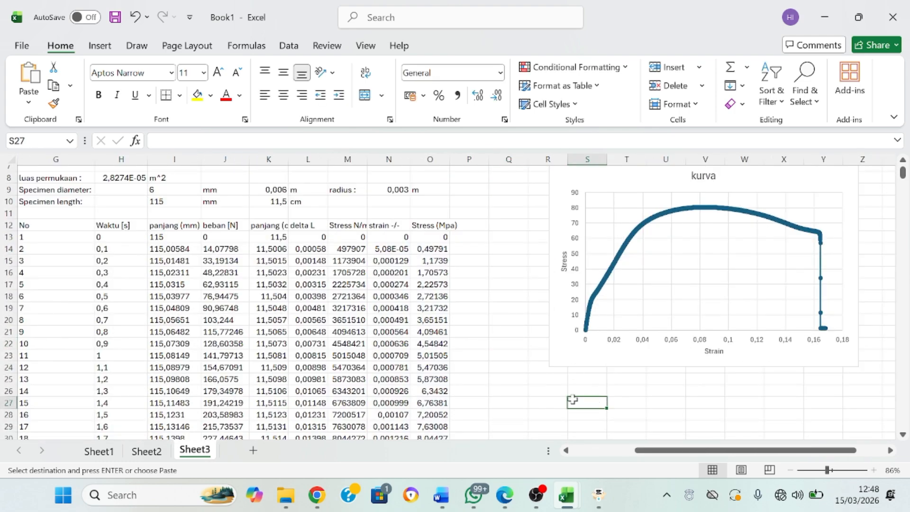
Insert a blank scatter chart with smooth lines and markers on Sheet3, starting from an empty cell below the kurva chart.
{"action": "left_click_drag", "start_coordinate": [649, 453], "coordinate": [626, 456]}
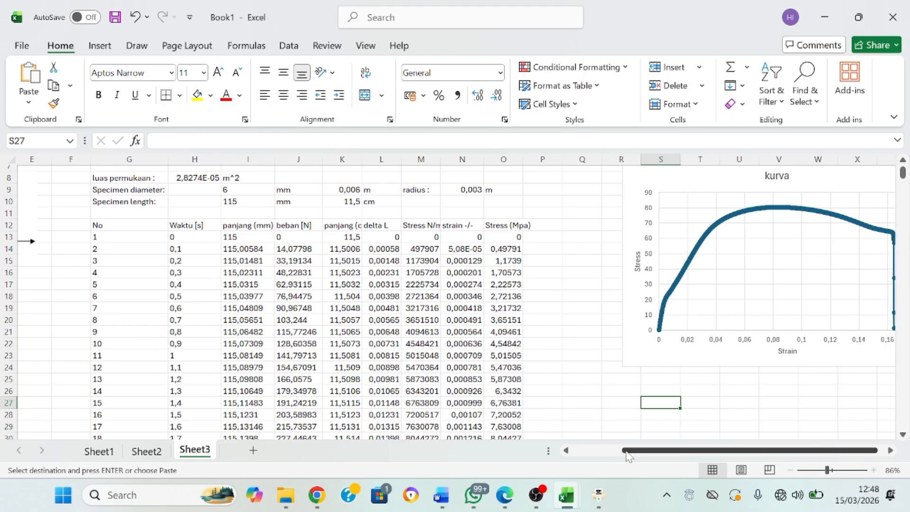
{"action": "left_click", "coordinate": [613, 379]}
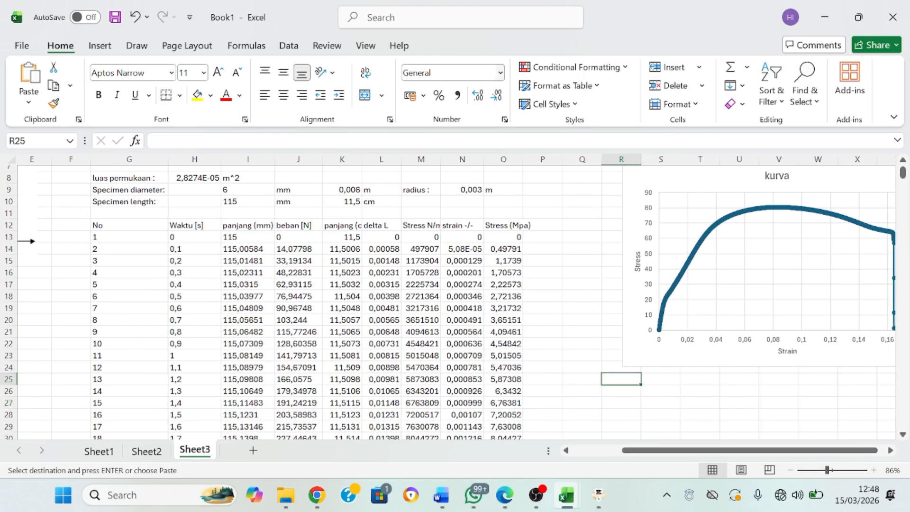
{"action": "left_click", "coordinate": [97, 45]}
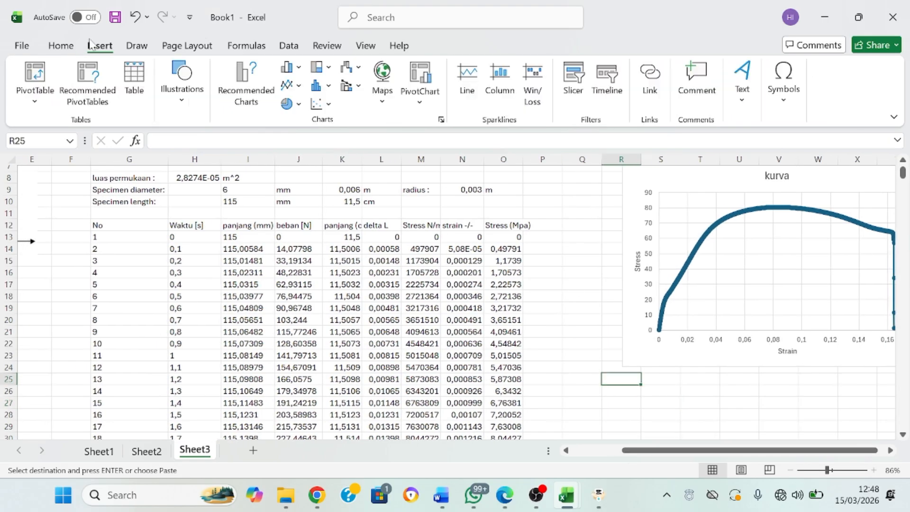
{"action": "left_click", "coordinate": [317, 104]}
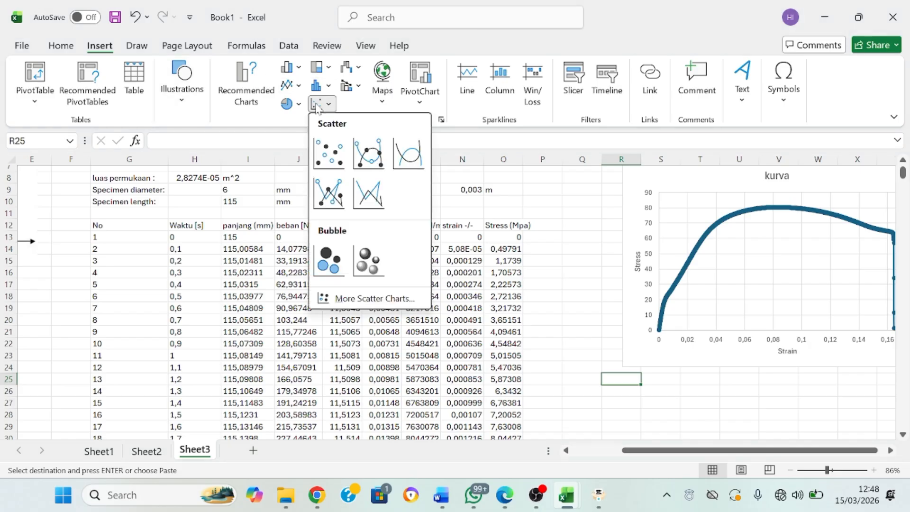
{"action": "left_click", "coordinate": [365, 154]}
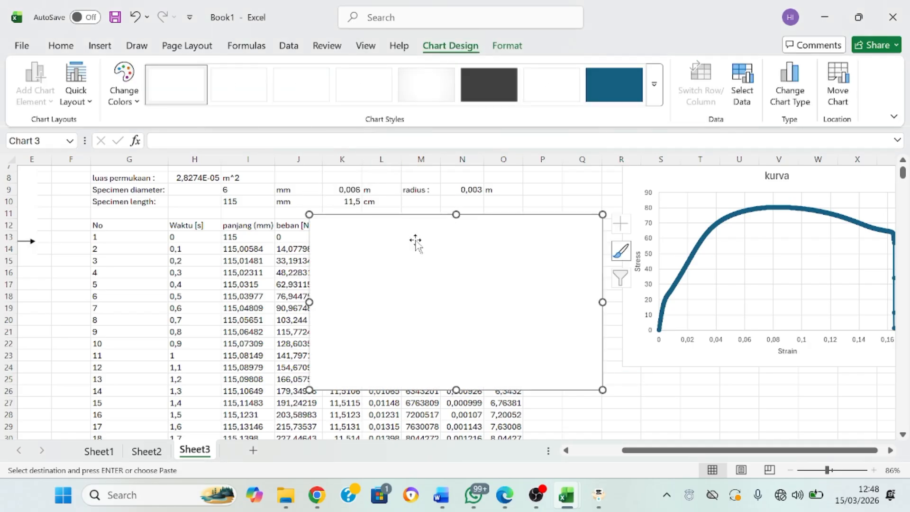
Shrink the blank scatter chart and place it directly below the kurva chart, spanning about columns R to X, rows 26 to 38.
{"action": "left_click_drag", "start_coordinate": [417, 240], "coordinate": [528, 213]}
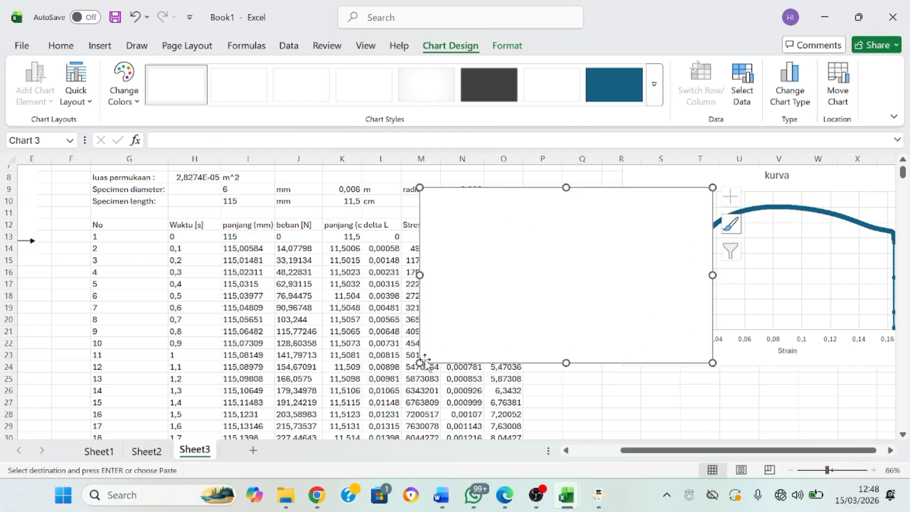
{"action": "left_click_drag", "start_coordinate": [420, 362], "coordinate": [473, 338]}
{"action": "left_click_drag", "start_coordinate": [545, 287], "coordinate": [710, 402]}
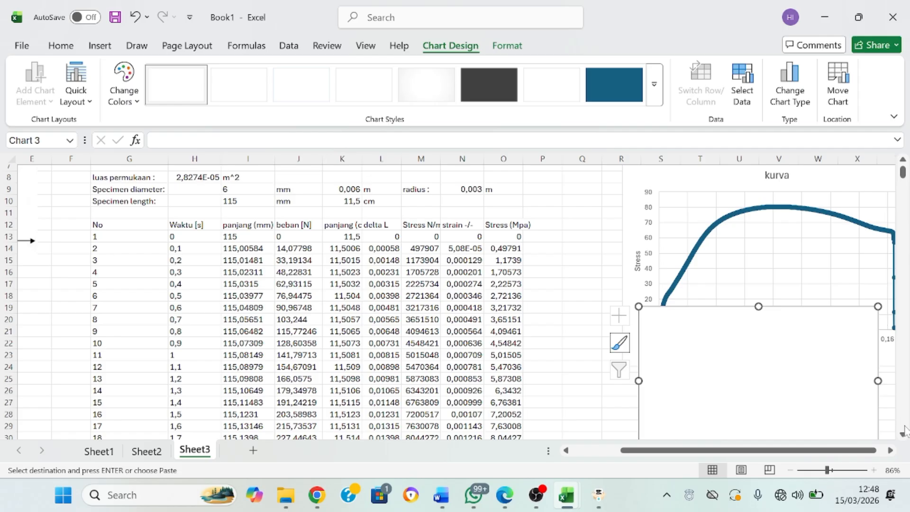
{"action": "scroll", "coordinate": [904, 437], "scroll_direction": "down", "scroll_amount": 3}
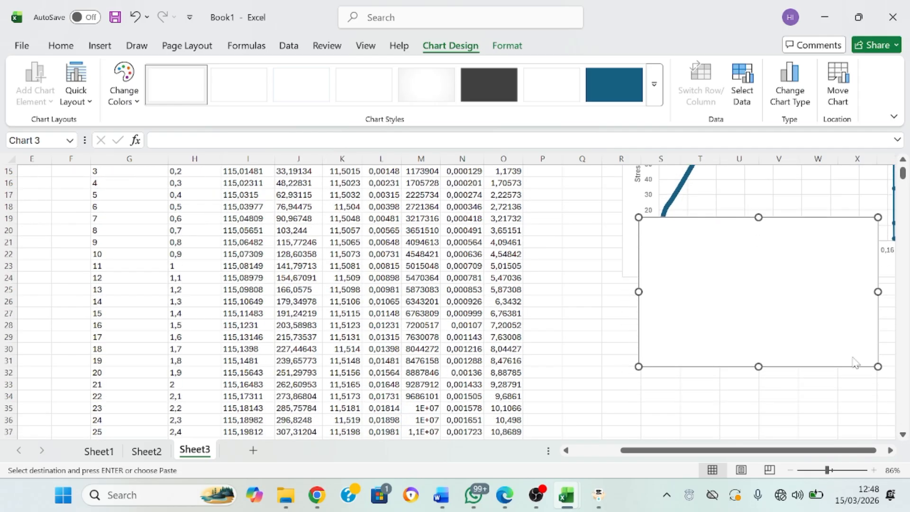
{"action": "left_click_drag", "start_coordinate": [812, 303], "coordinate": [799, 379]}
{"action": "scroll", "coordinate": [904, 446], "scroll_direction": "down", "scroll_amount": 1}
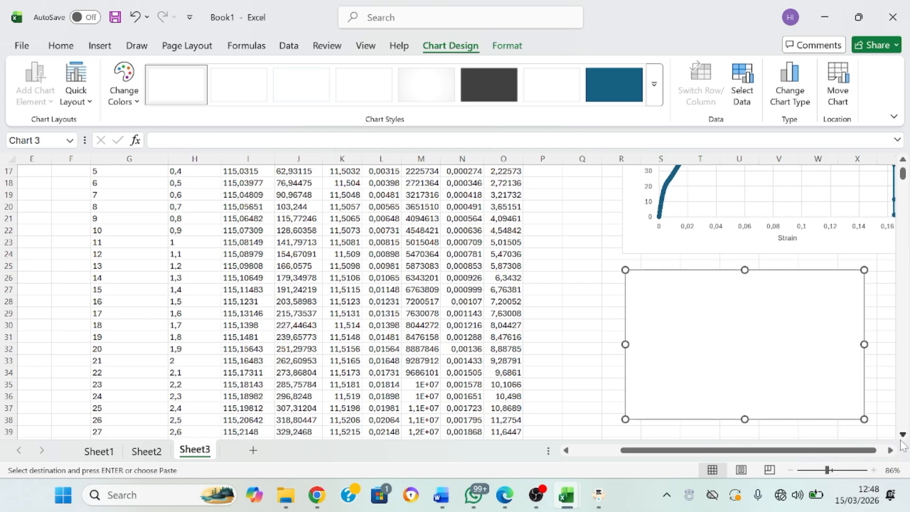
Add a data series named Batas Proposional to the blank scatter chart.
{"action": "left_click", "coordinate": [756, 100]}
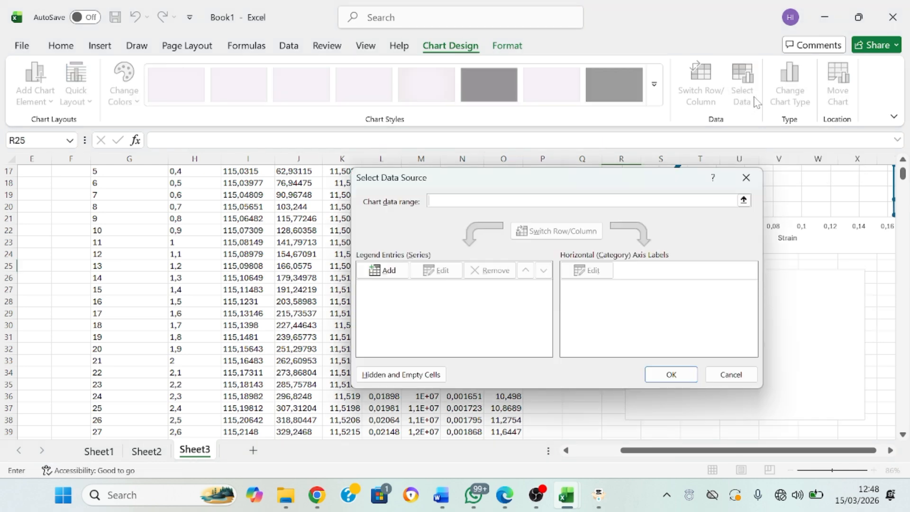
{"action": "left_click", "coordinate": [387, 271]}
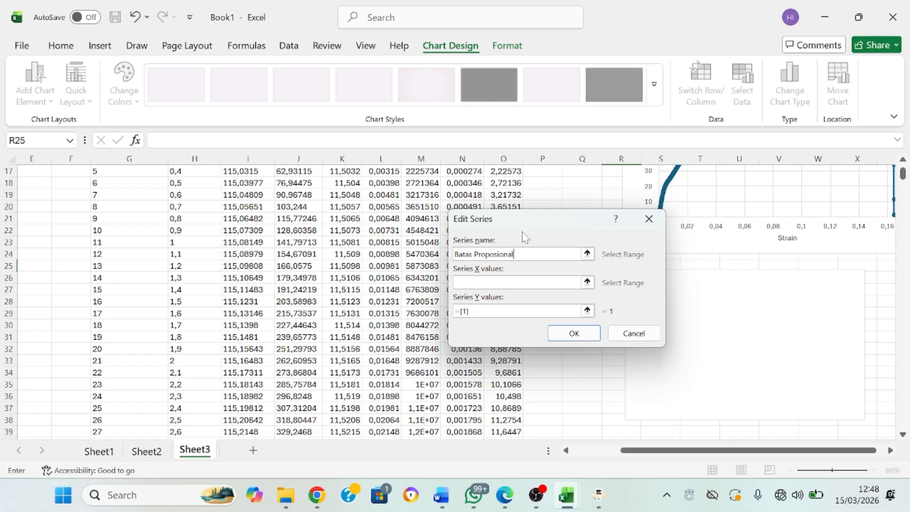
{"action": "left_click", "coordinate": [586, 282]}
{"action": "left_click_drag", "start_coordinate": [552, 232], "coordinate": [688, 275]}
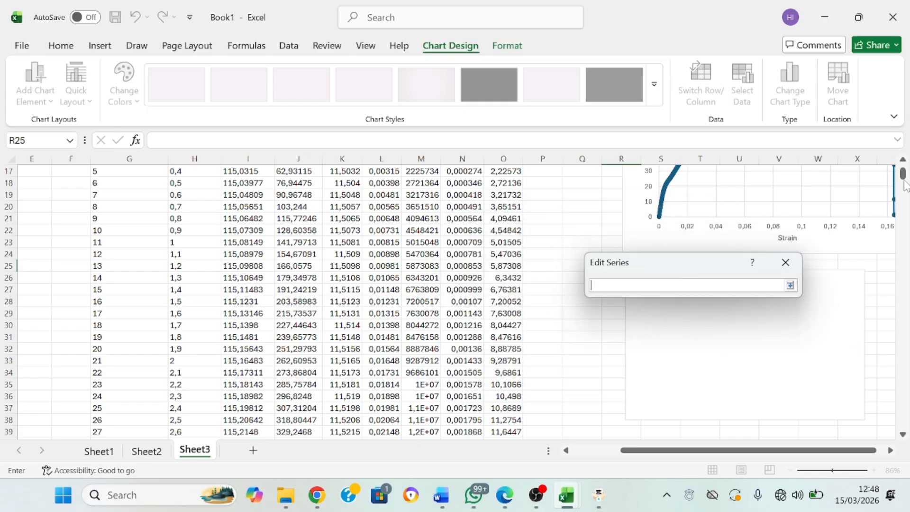
{"action": "left_click_drag", "start_coordinate": [902, 174], "coordinate": [903, 184]}
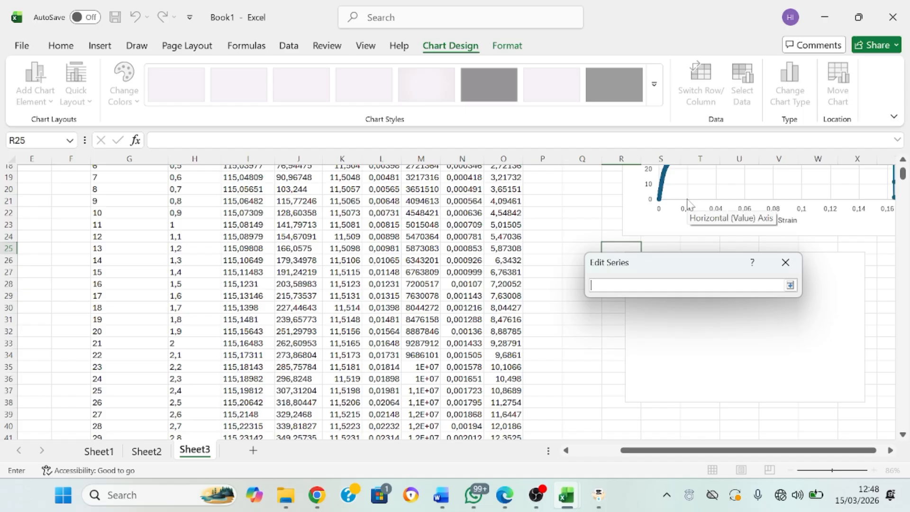
{"action": "mouse_move", "coordinate": [666, 203]}
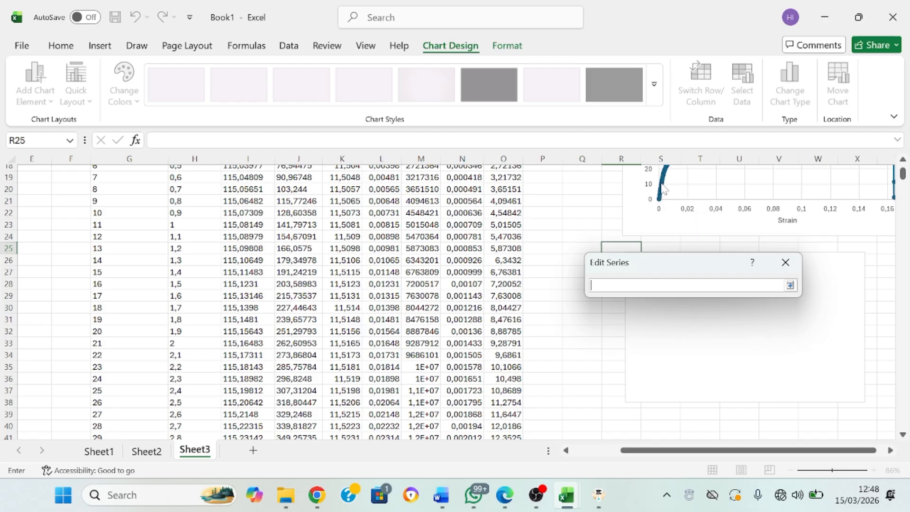
{"action": "scroll", "coordinate": [662, 190], "scroll_direction": "up", "scroll_amount": 4, "text": "ctrl"}
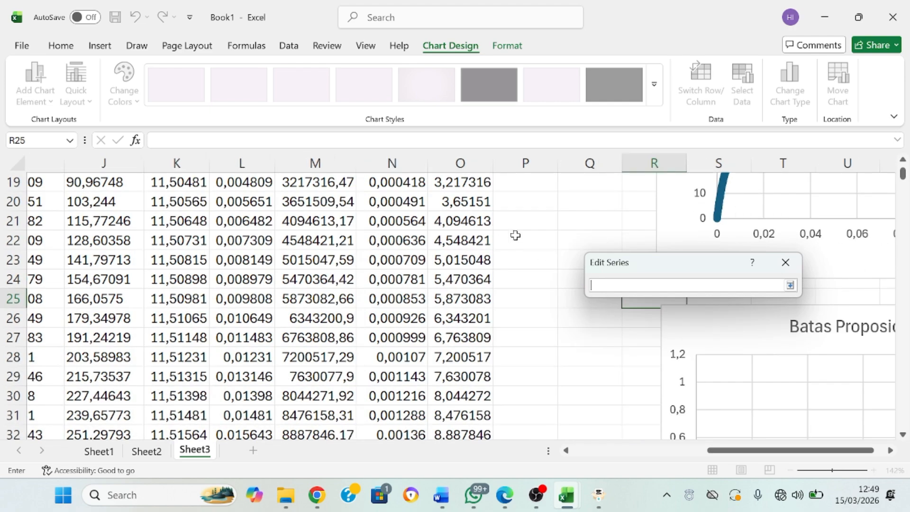
{"action": "left_click_drag", "start_coordinate": [903, 176], "coordinate": [903, 174]}
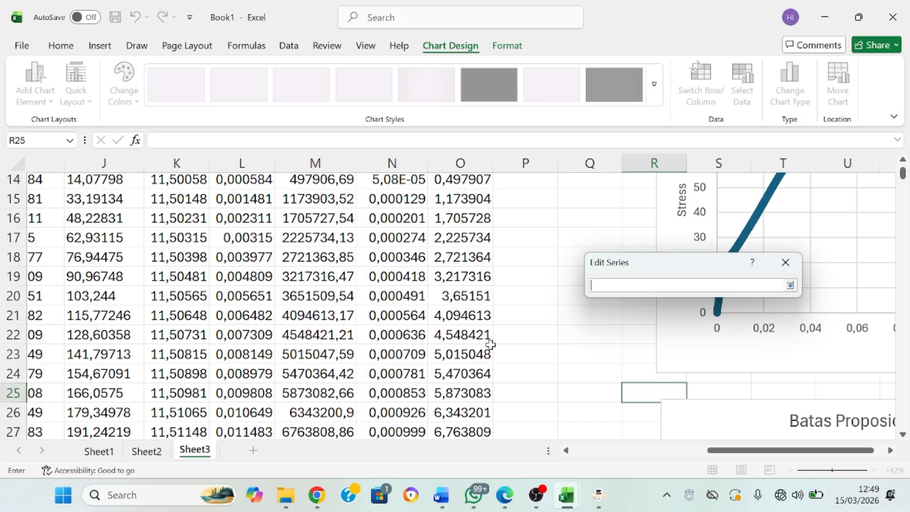
{"action": "left_click", "coordinate": [785, 262]}
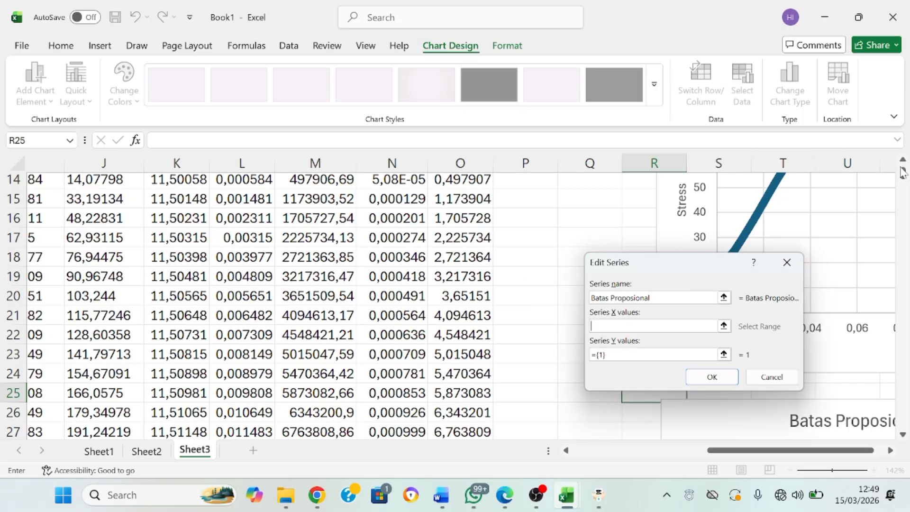
Set the X values of the Batas Proposional series to the strain cells N13:N37 on Sheet3.
{"action": "left_click_drag", "start_coordinate": [903, 176], "coordinate": [903, 171]}
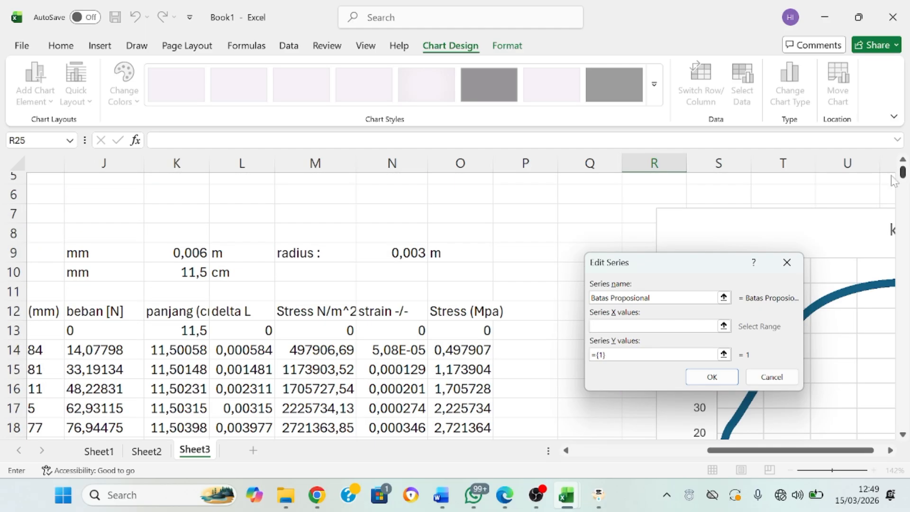
{"action": "left_click", "coordinate": [724, 327]}
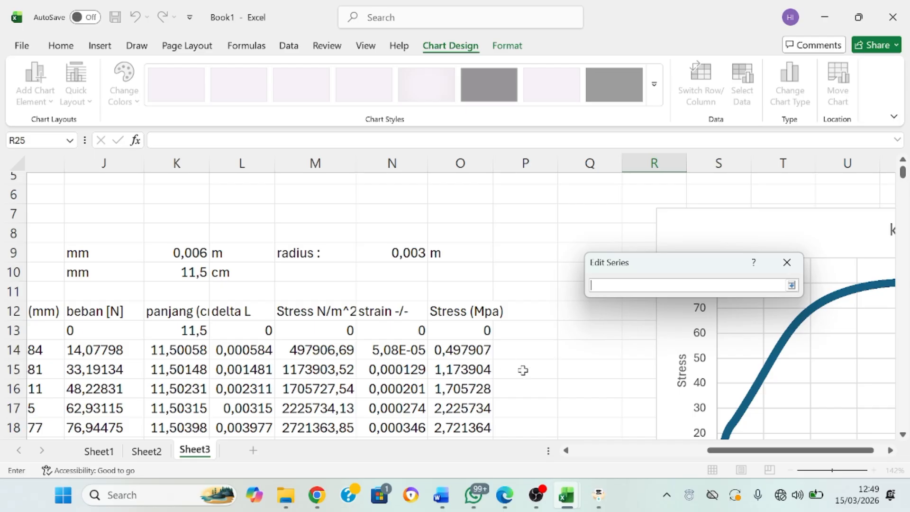
{"action": "scroll", "coordinate": [424, 339], "scroll_direction": "right", "scroll_amount": 1}
{"action": "left_click", "coordinate": [409, 331]}
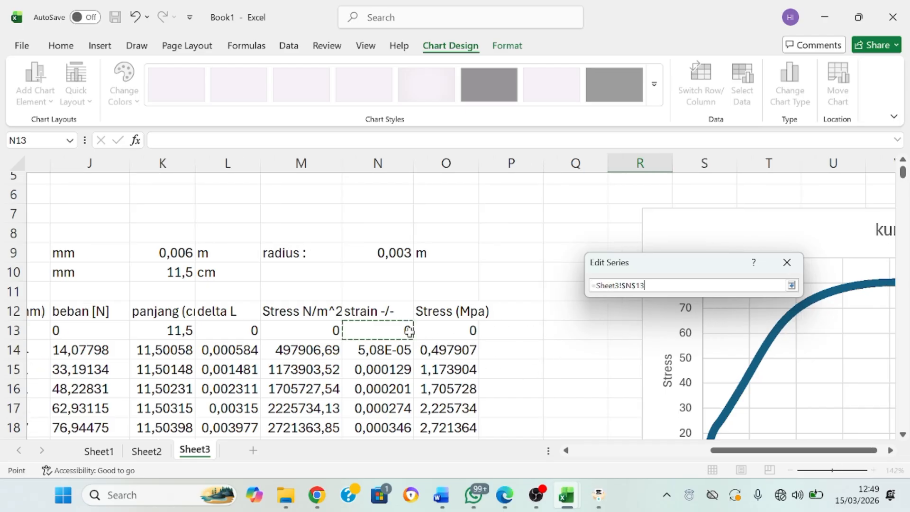
{"action": "left_click_drag", "start_coordinate": [408, 331], "coordinate": [408, 257]}
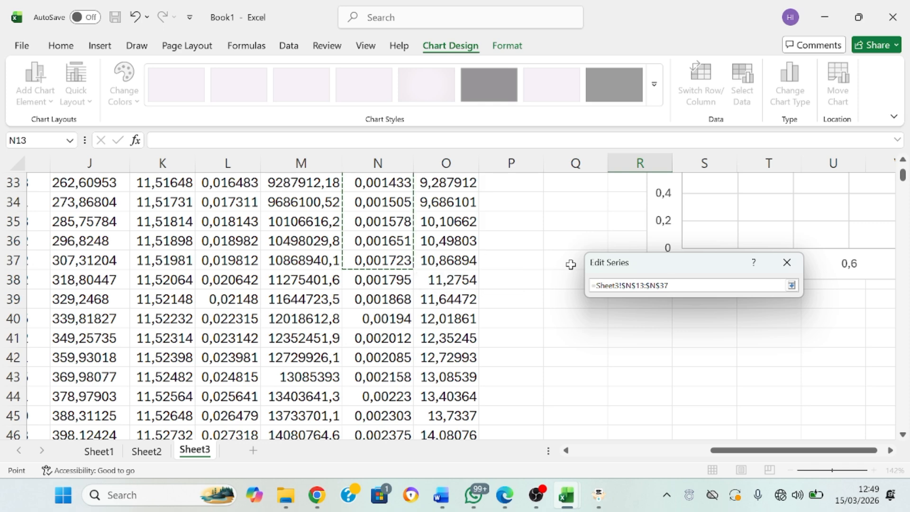
{"action": "left_click", "coordinate": [791, 285]}
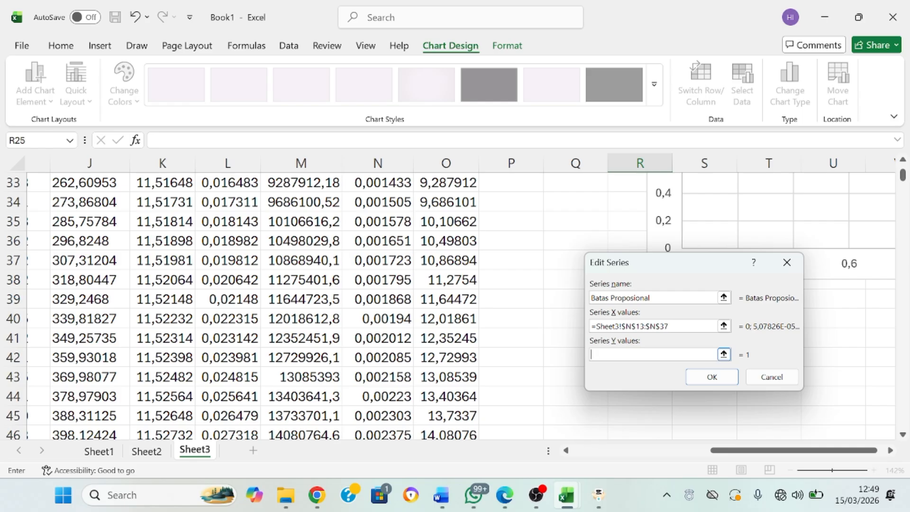
Set the series' Y values to the Stress (Mpa) cells O13:O37 on Sheet3 and apply the chart's data source.
{"action": "left_click", "coordinate": [723, 354]}
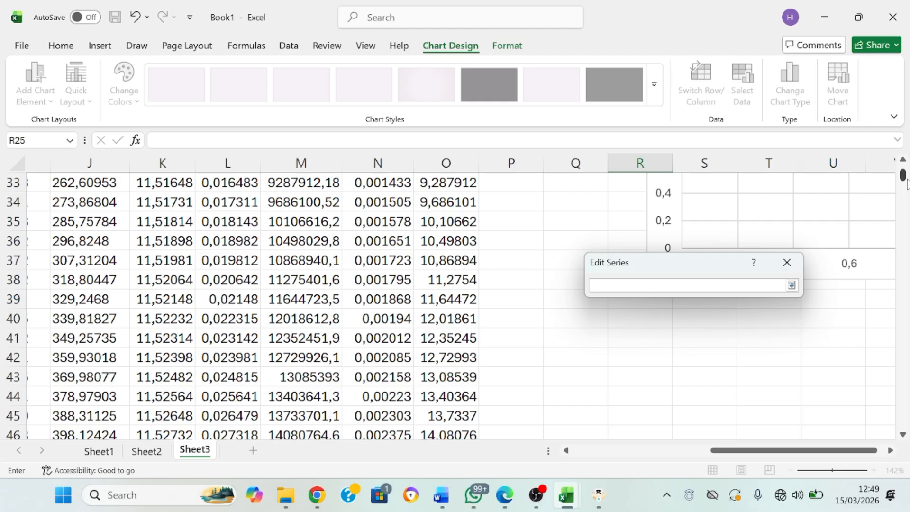
{"action": "left_click_drag", "start_coordinate": [906, 184], "coordinate": [903, 164]}
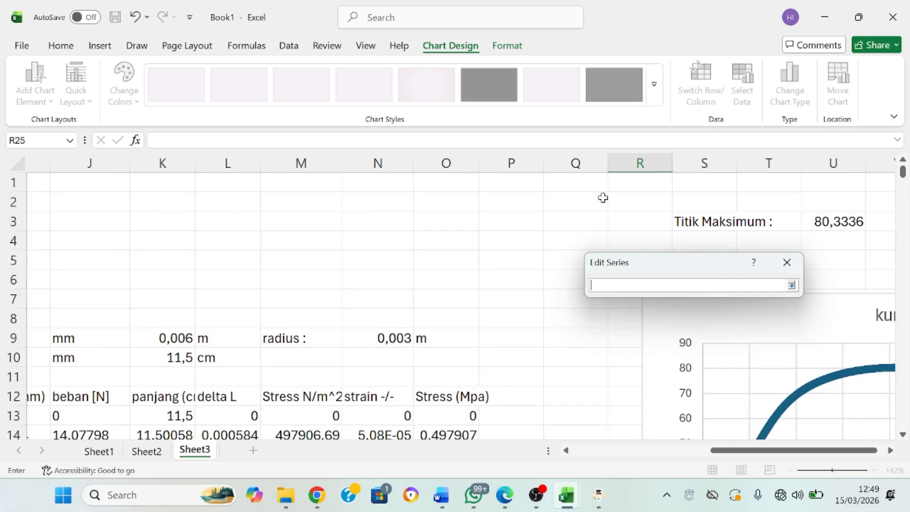
{"action": "left_click", "coordinate": [903, 434]}
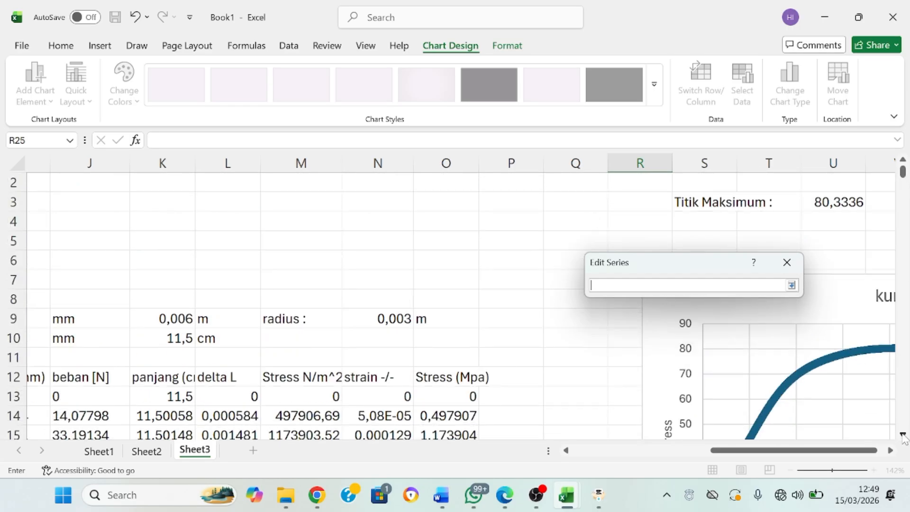
{"action": "left_click", "coordinate": [903, 434]}
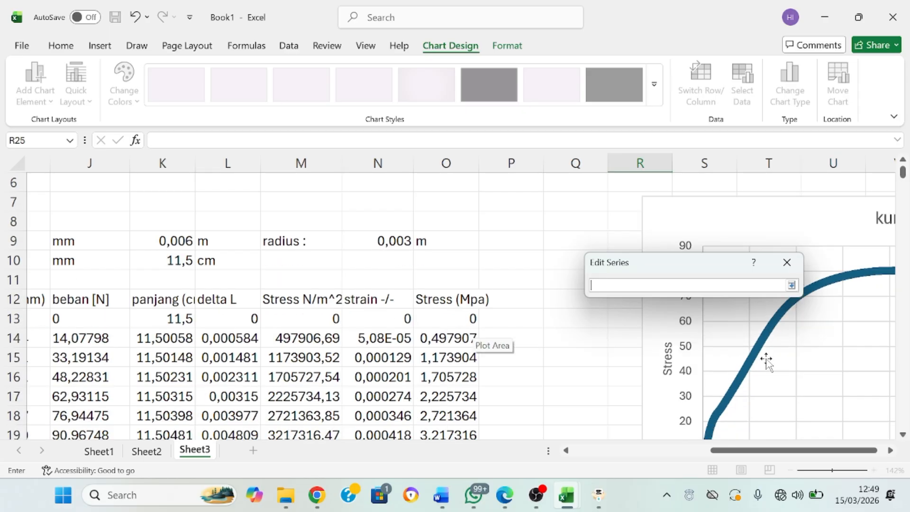
{"action": "left_click", "coordinate": [459, 324]}
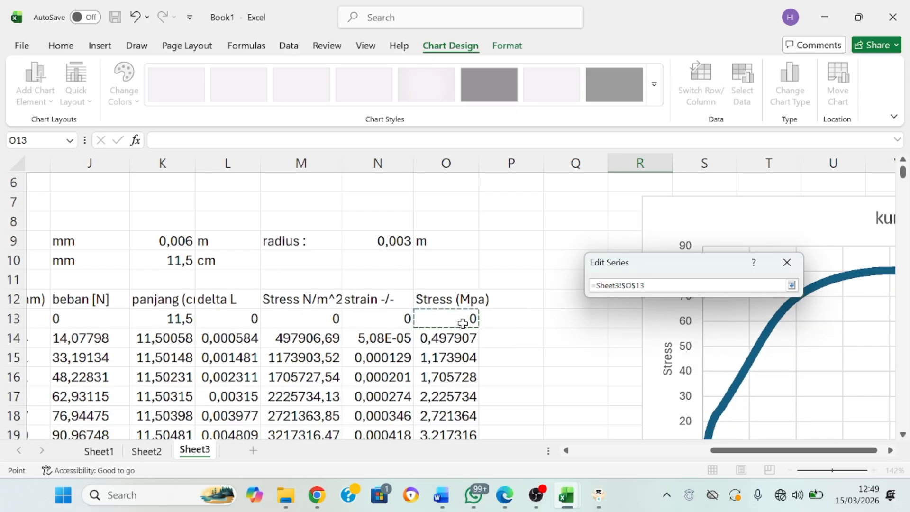
{"action": "left_click_drag", "start_coordinate": [462, 323], "coordinate": [468, 430]}
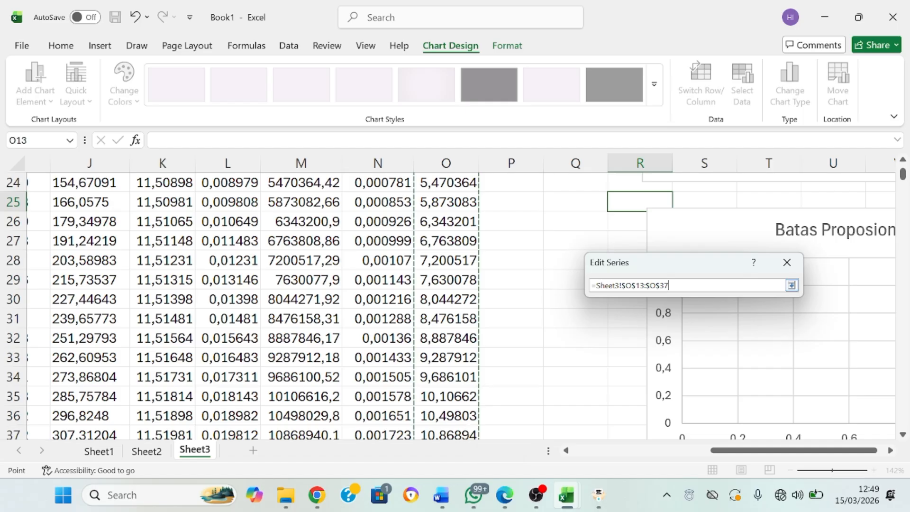
{"action": "left_click", "coordinate": [791, 286]}
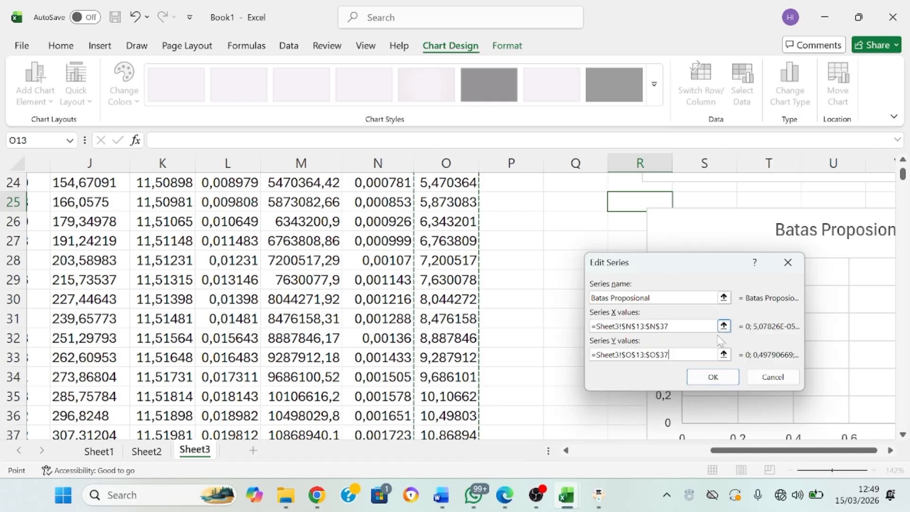
{"action": "left_click", "coordinate": [707, 381]}
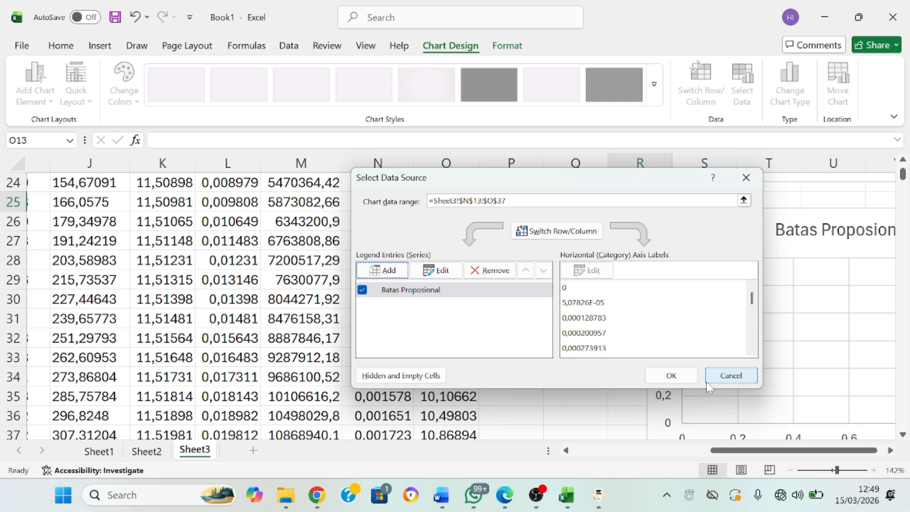
{"action": "left_click", "coordinate": [671, 376]}
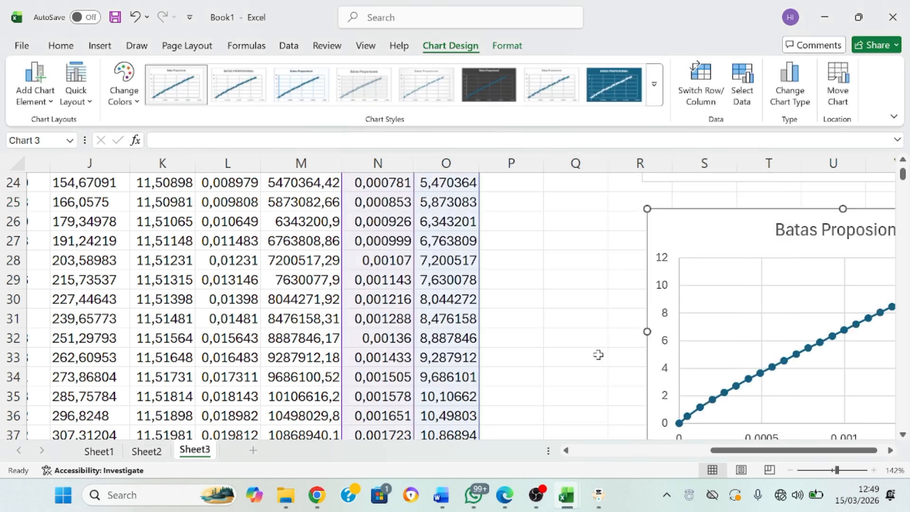
Apply the quick layout with axis titles, legend, linear trendline, equation and R² value to the Batas Proposional chart.
{"action": "left_click_drag", "start_coordinate": [777, 450], "coordinate": [819, 451]}
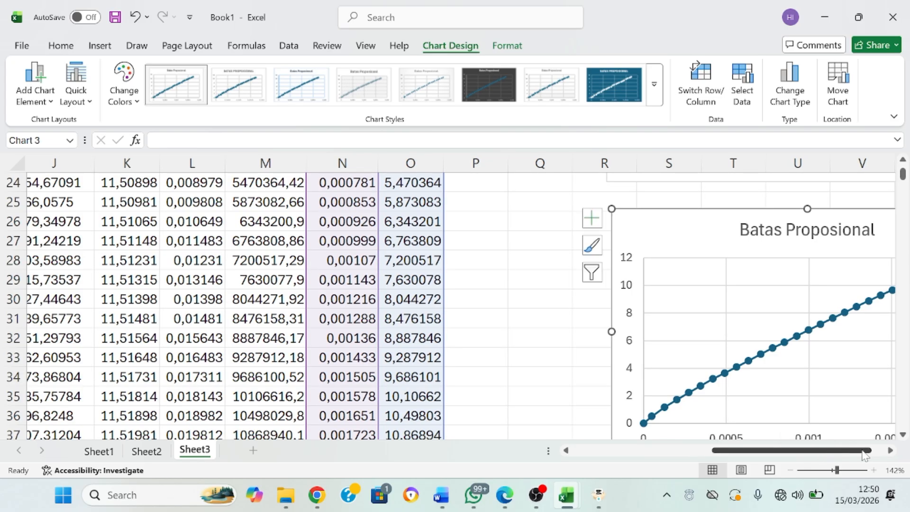
{"action": "left_click", "coordinate": [891, 451]}
{"action": "scroll", "coordinate": [688, 309], "scroll_direction": "down", "scroll_amount": 3}
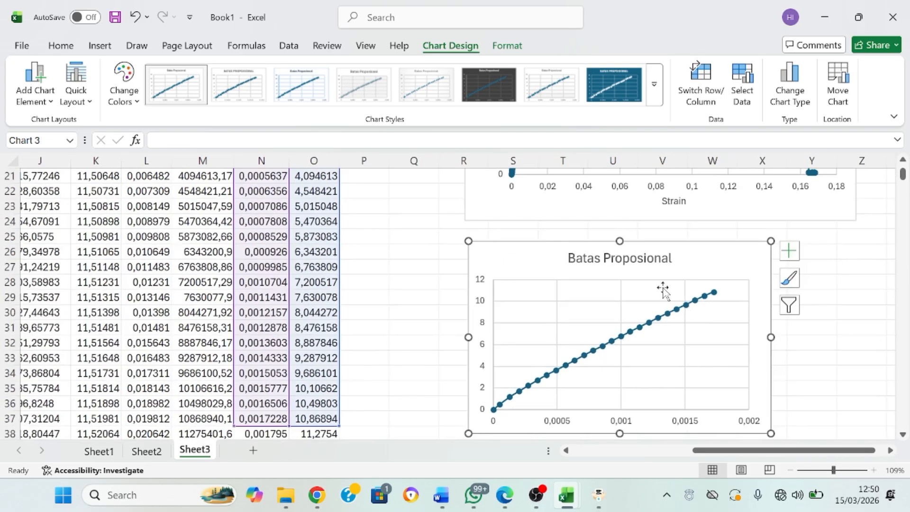
{"action": "left_click", "coordinate": [80, 102]}
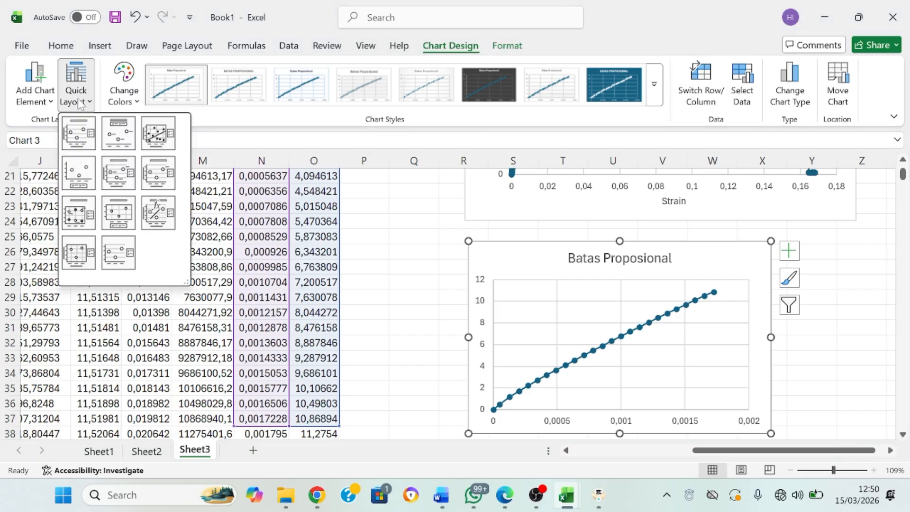
{"action": "left_click", "coordinate": [158, 211]}
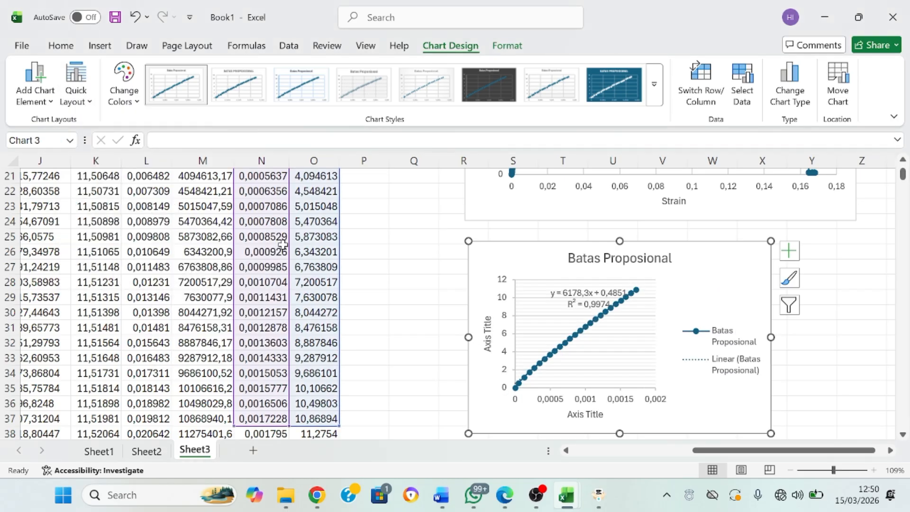
Move the trendline equation label slightly to the left within the Batas Proposional chart's plot area, and deselect it.
{"action": "left_click", "coordinate": [605, 309]}
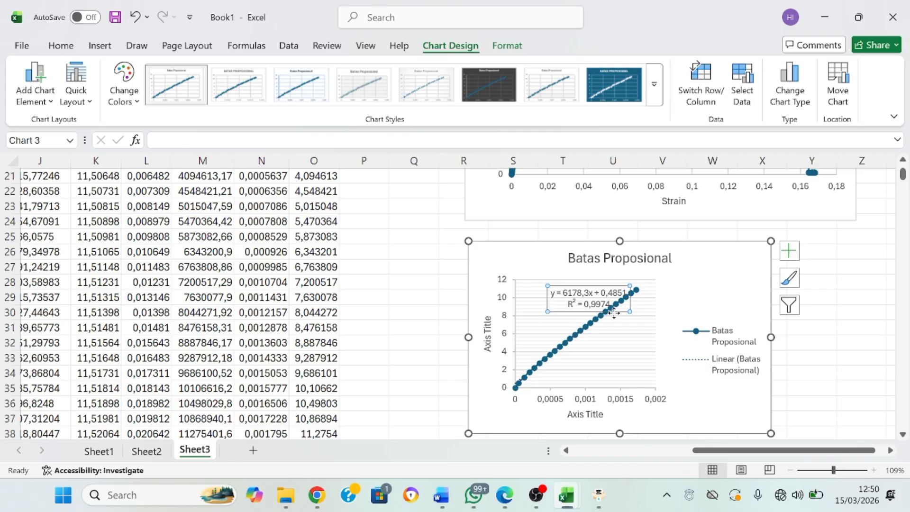
{"action": "left_click_drag", "start_coordinate": [614, 311], "coordinate": [597, 311]}
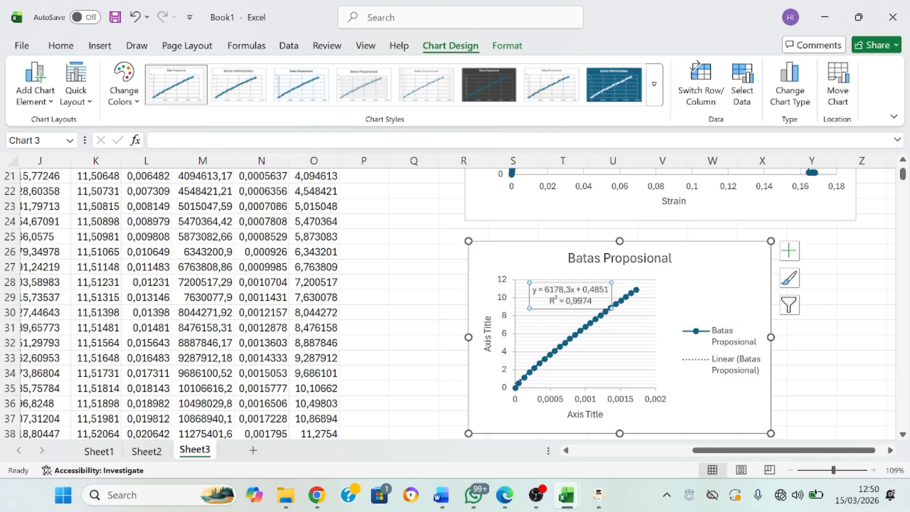
{"action": "left_click", "coordinate": [557, 325]}
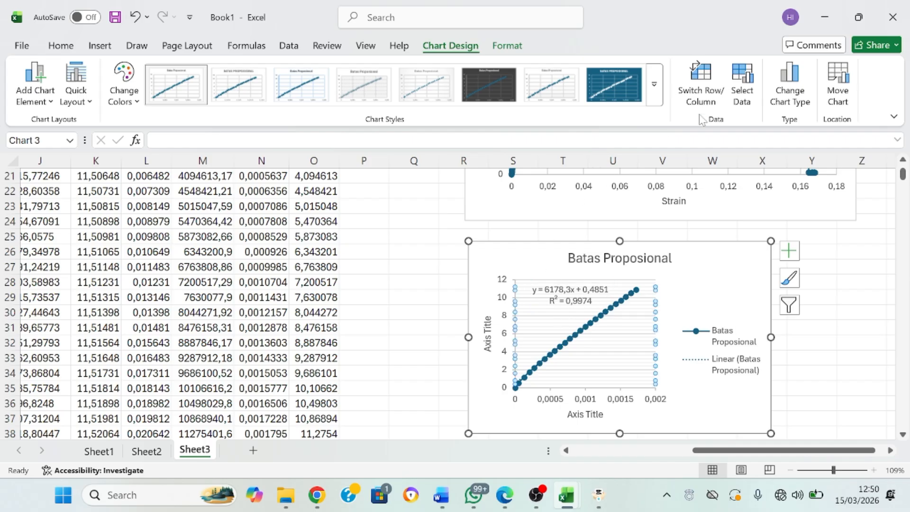
Open the X values range of the Batas Proposional series for editing, keeping the strain and stress data in view.
{"action": "left_click", "coordinate": [741, 95]}
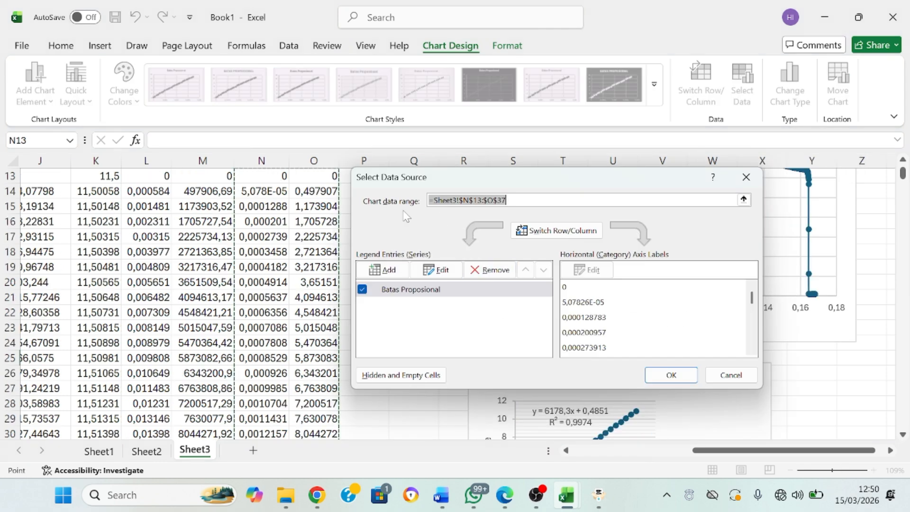
{"action": "left_click_drag", "start_coordinate": [514, 192], "coordinate": [599, 214]}
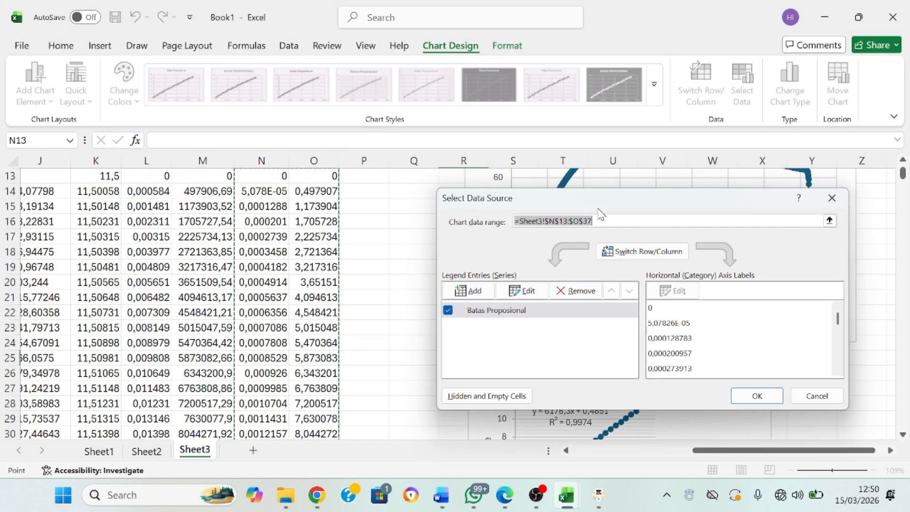
{"action": "left_click", "coordinate": [903, 161]}
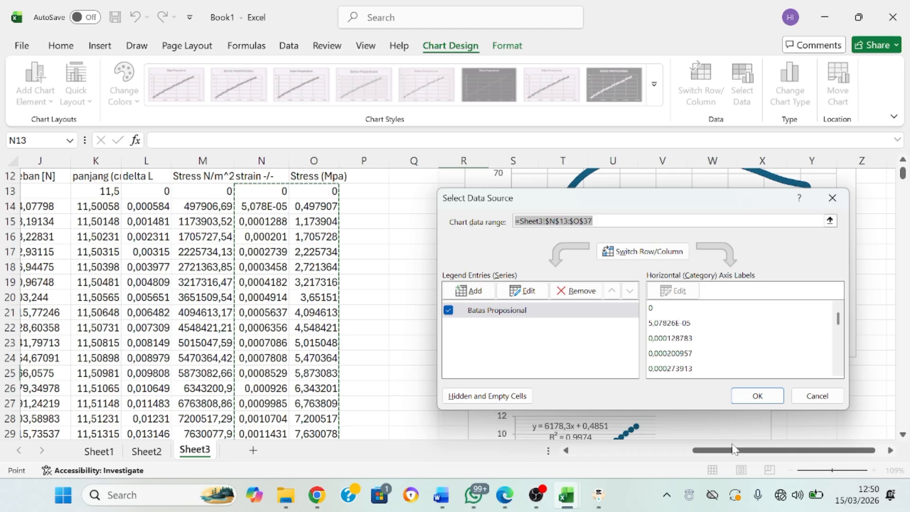
{"action": "left_click_drag", "start_coordinate": [733, 450], "coordinate": [694, 452]}
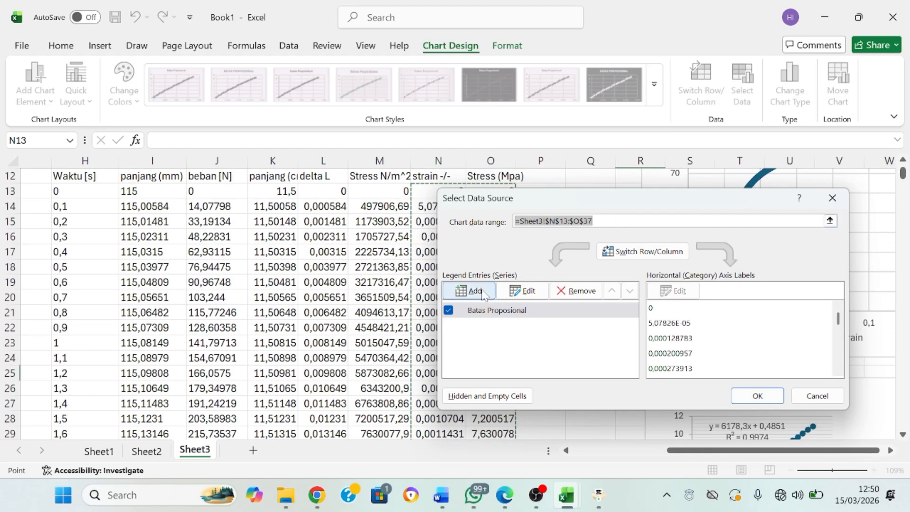
{"action": "left_click", "coordinate": [522, 291]}
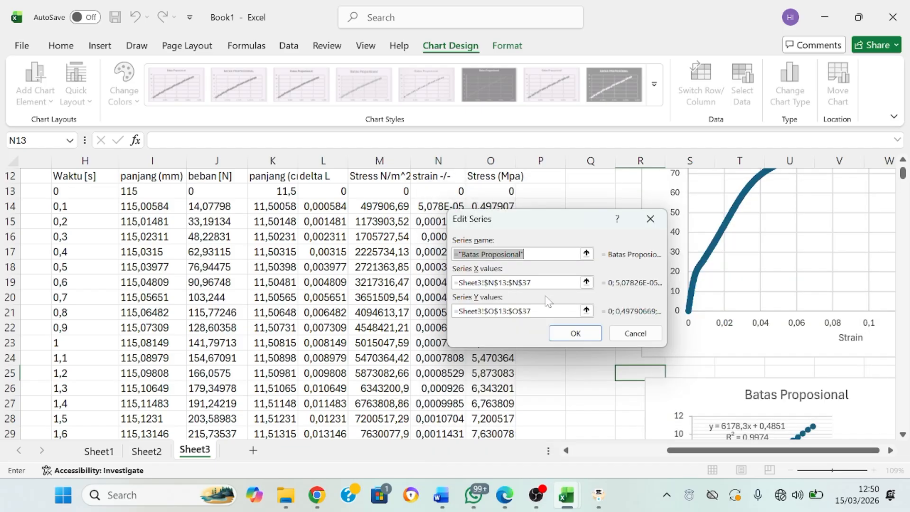
{"action": "left_click", "coordinate": [587, 281]}
{"action": "left_click", "coordinate": [586, 282]}
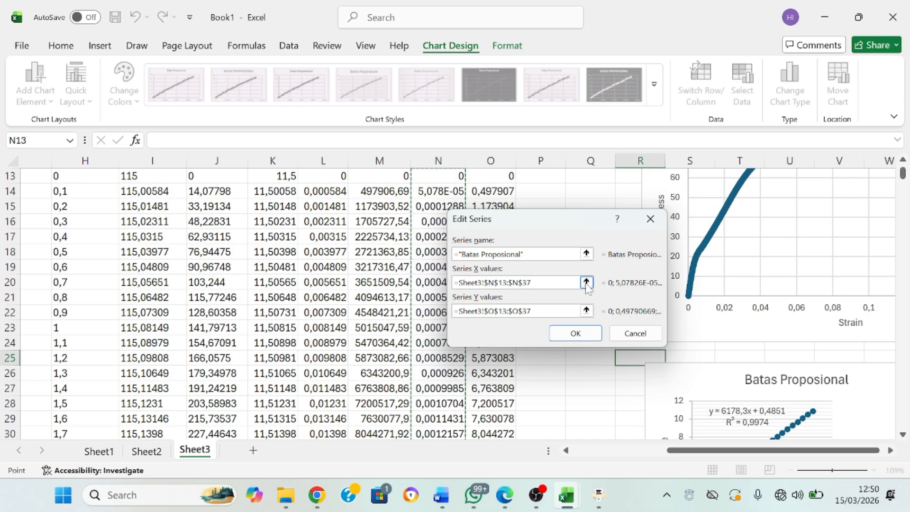
{"action": "left_click_drag", "start_coordinate": [563, 228], "coordinate": [701, 238]}
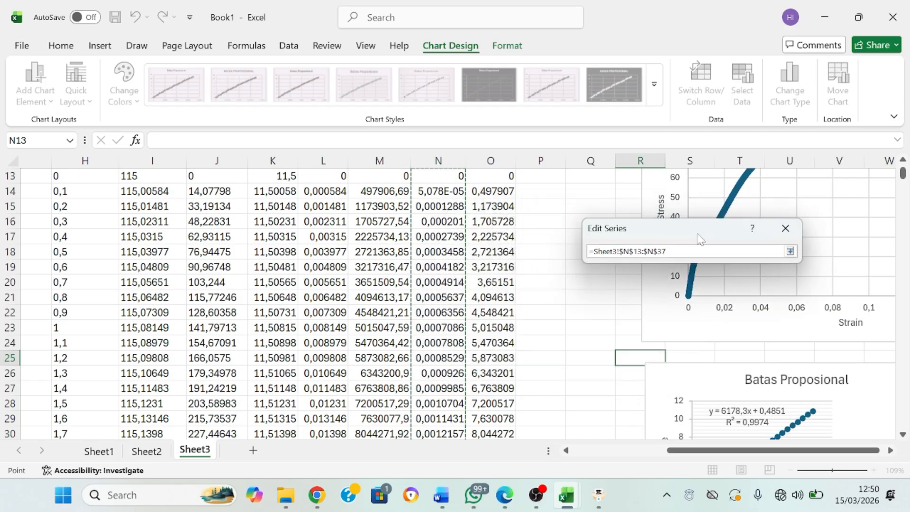
{"action": "type", "text": "+"}
{"action": "left_click", "coordinate": [425, 328]}
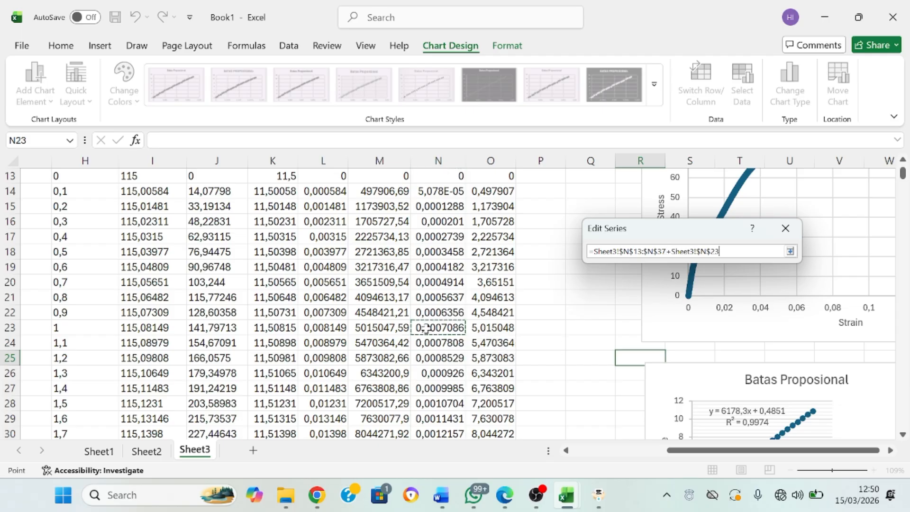
{"action": "left_click_drag", "start_coordinate": [442, 328], "coordinate": [458, 247]}
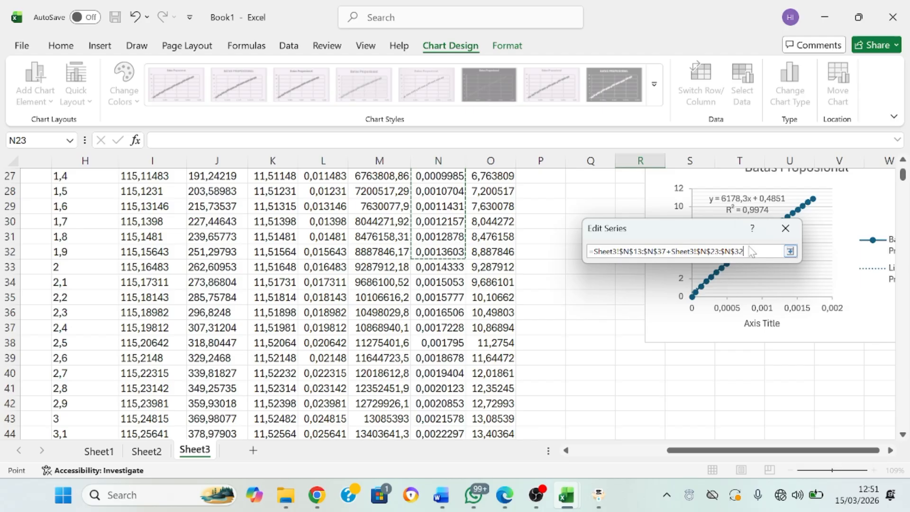
{"action": "left_click_drag", "start_coordinate": [743, 251], "coordinate": [516, 247]}
{"action": "key", "text": "BackSpace"}
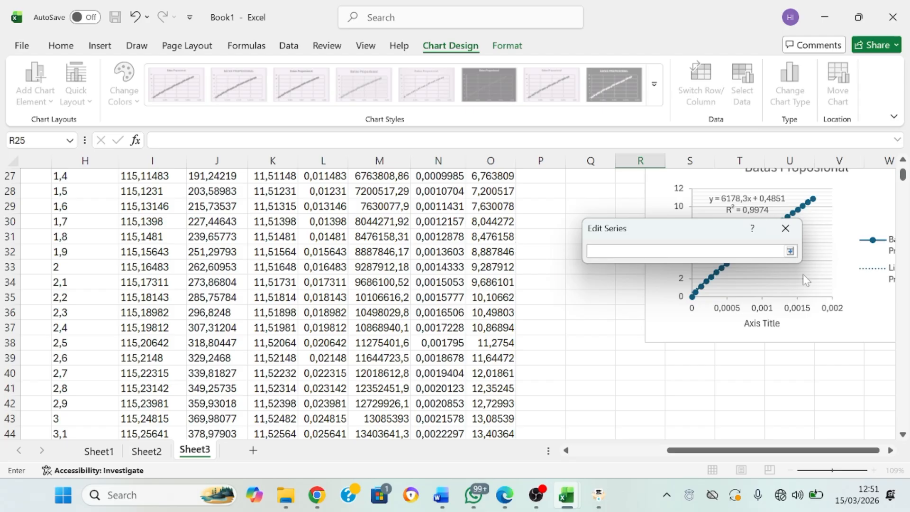
Set the Batas Proposional series' X values to the strain cells N23:N32 on Sheet3.
{"action": "mouse_move", "coordinate": [688, 453]}
{"action": "left_mouse_down"}
{"action": "mouse_move", "coordinate": [633, 457]}
{"action": "mouse_move", "coordinate": [677, 455]}
{"action": "left_mouse_up"}
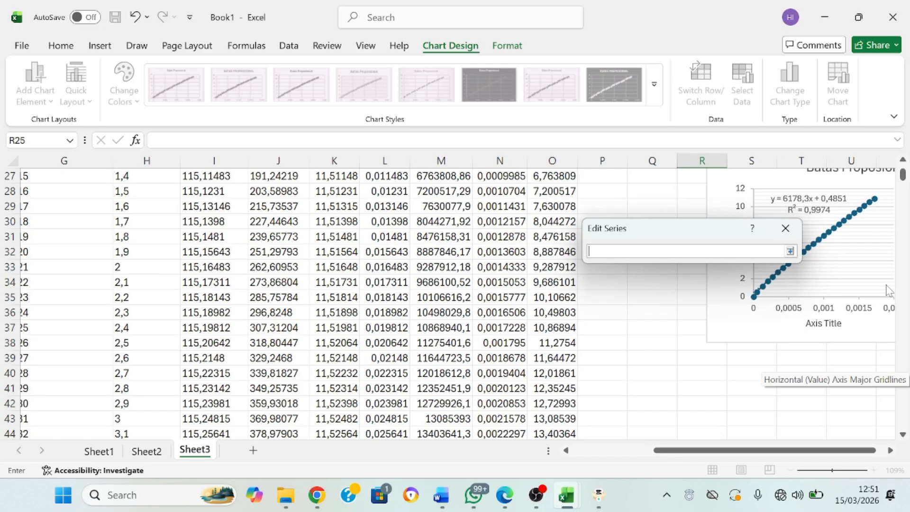
{"action": "left_click", "coordinate": [902, 160]}
{"action": "left_click", "coordinate": [903, 161]}
{"action": "left_click", "coordinate": [903, 160]}
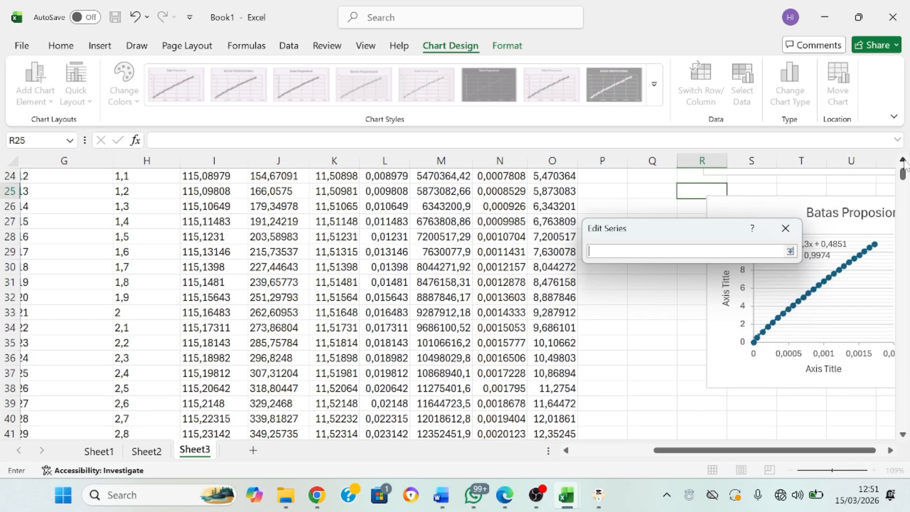
{"action": "left_click", "coordinate": [903, 161]}
{"action": "left_click", "coordinate": [903, 161]}
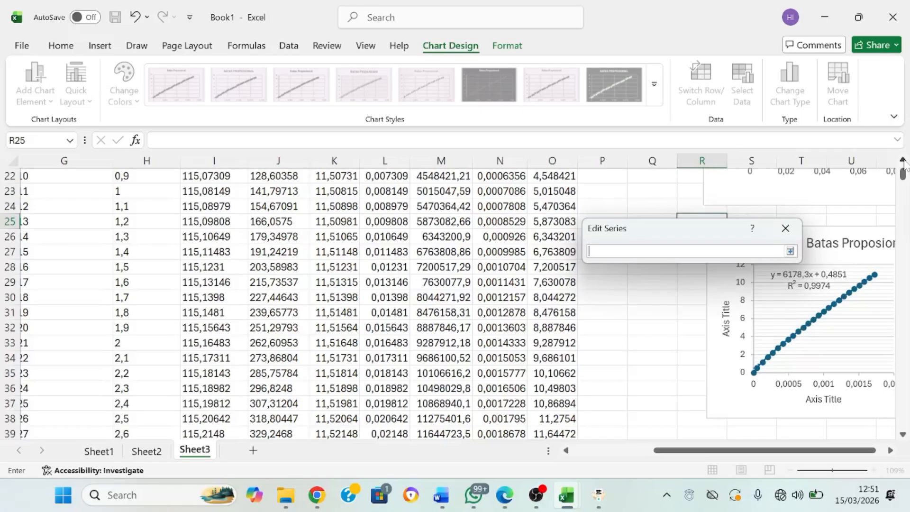
{"action": "left_click", "coordinate": [506, 192]}
{"action": "left_click_drag", "start_coordinate": [508, 192], "coordinate": [497, 330]}
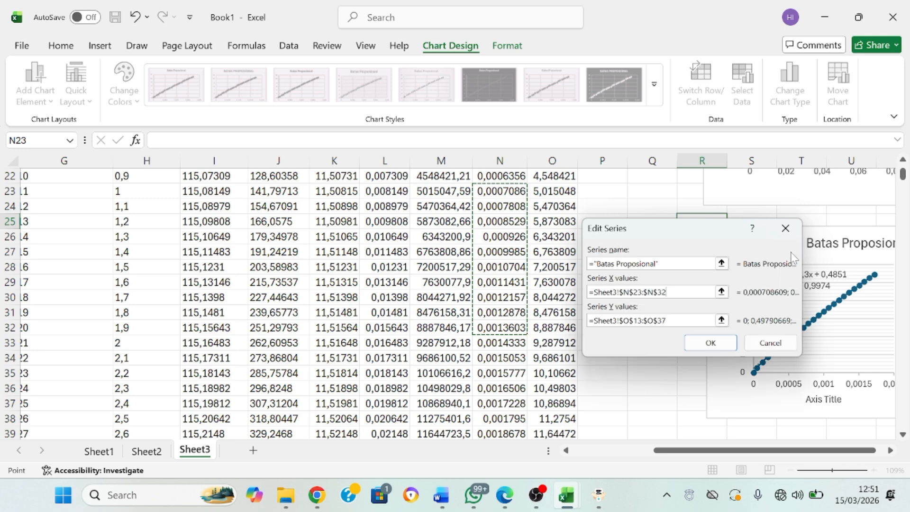
{"action": "left_click", "coordinate": [790, 251]}
Set the series' Y values to the Stress (Mpa) cells O23:O32 on Sheet3 and apply the chart's data source.
{"action": "left_click", "coordinate": [682, 320]}
{"action": "key", "text": "BackSpace"}
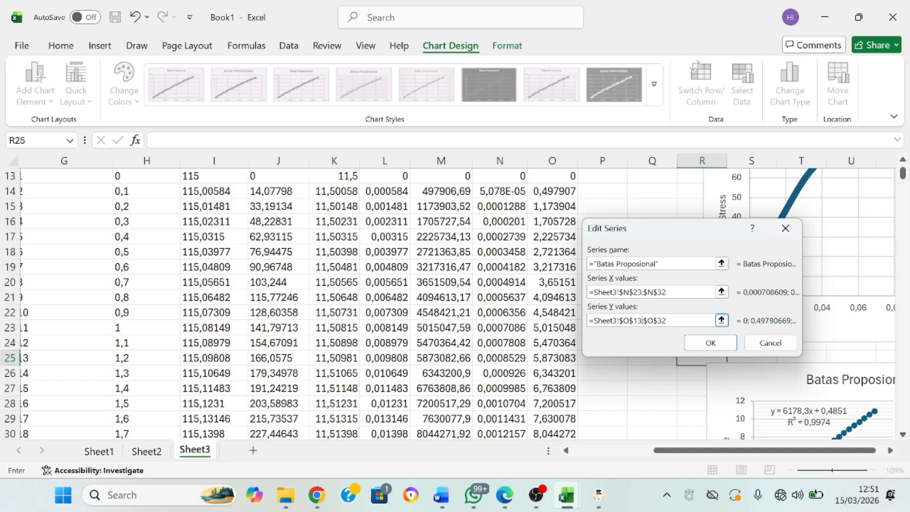
{"action": "key", "text": "BackSpace"}
{"action": "key", "text": "BackSpace"}
{"action": "type", "text": "23"}
{"action": "left_click", "coordinate": [721, 320]}
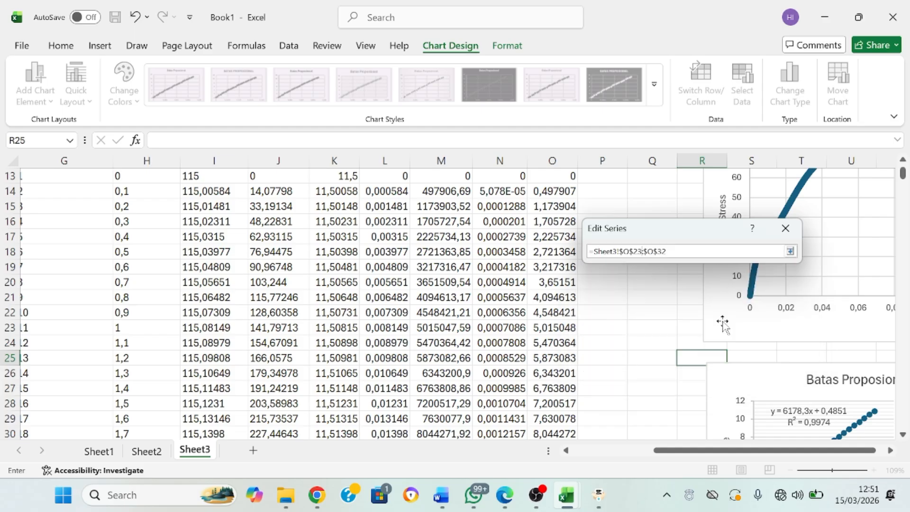
{"action": "left_click", "coordinate": [790, 251]}
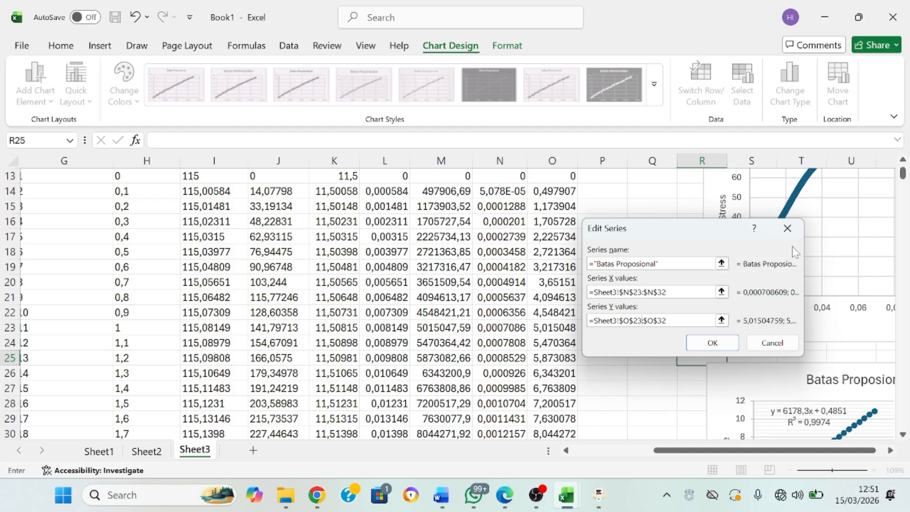
{"action": "left_click", "coordinate": [715, 347]}
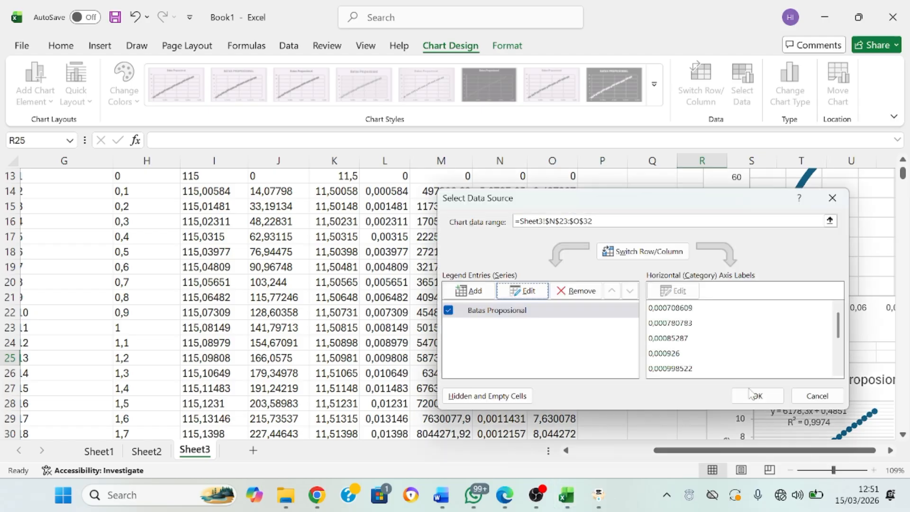
{"action": "left_click", "coordinate": [749, 397]}
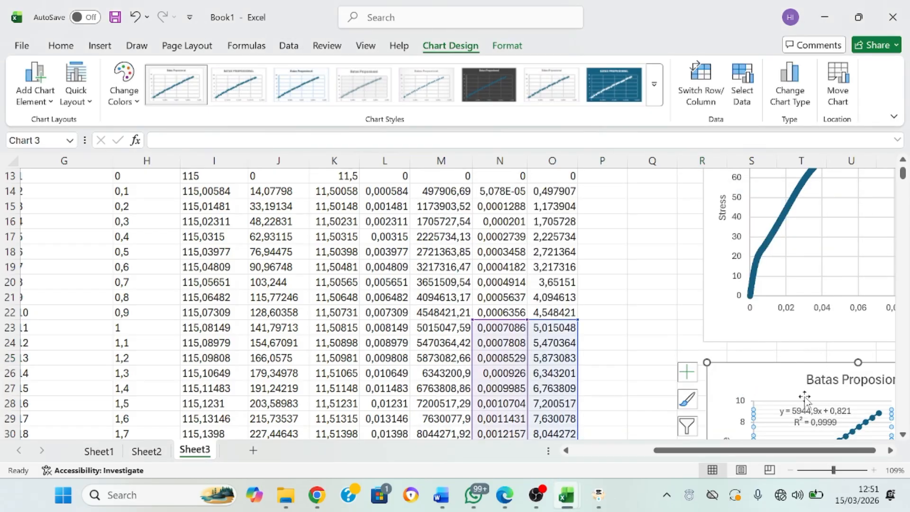
Examine the updated Batas Proposional chart and its trendline equation beside the strain and stress data.
{"action": "left_click_drag", "start_coordinate": [787, 452], "coordinate": [801, 451]}
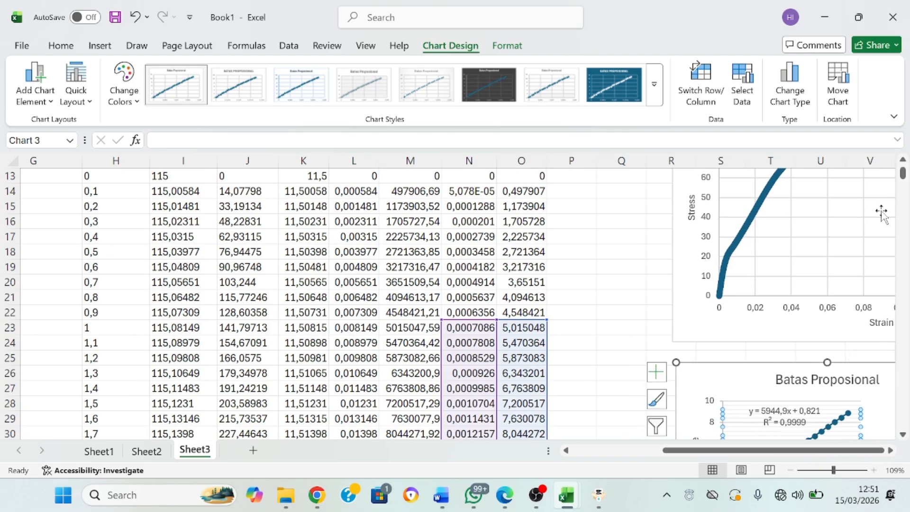
{"action": "left_click_drag", "start_coordinate": [904, 179], "coordinate": [904, 174]}
{"action": "scroll", "coordinate": [747, 248], "scroll_direction": "down", "scroll_amount": 2}
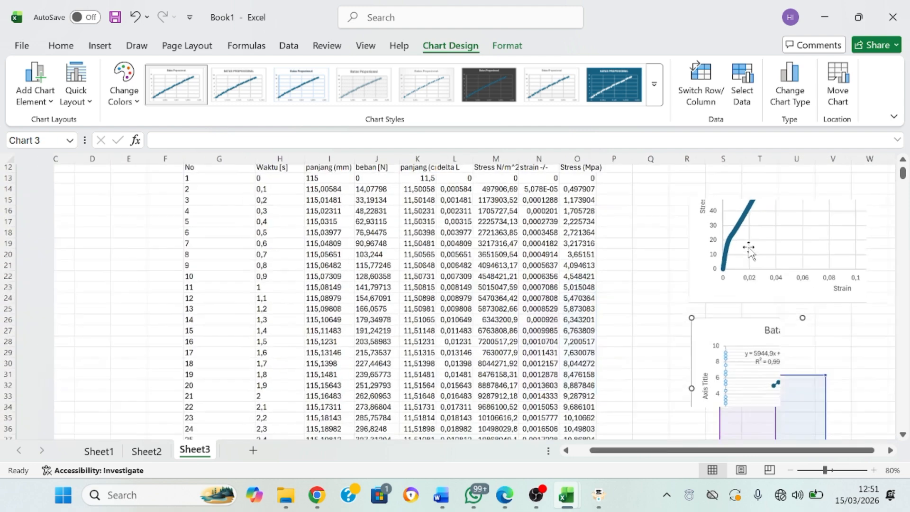
{"action": "left_click_drag", "start_coordinate": [792, 449], "coordinate": [804, 450]}
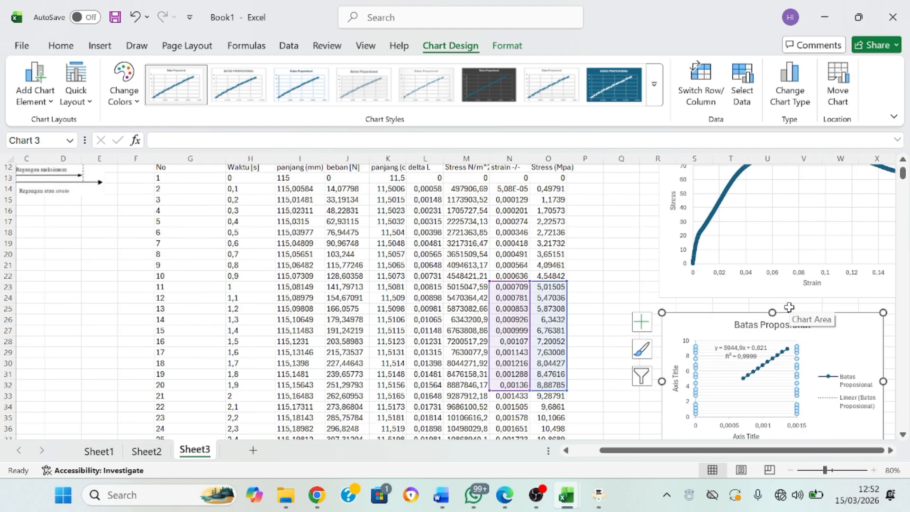
{"action": "scroll", "coordinate": [789, 348], "scroll_direction": "up", "scroll_amount": 2, "text": "ctrl"}
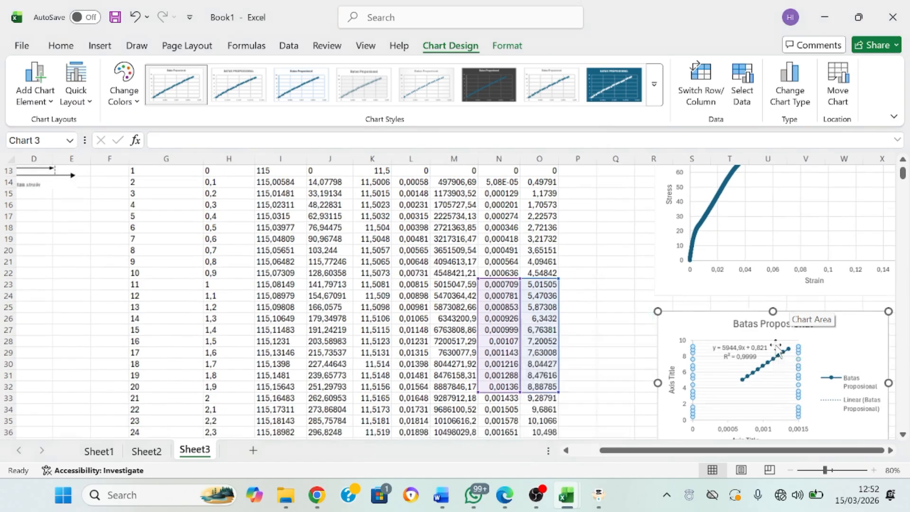
{"action": "left_click", "coordinate": [602, 265]}
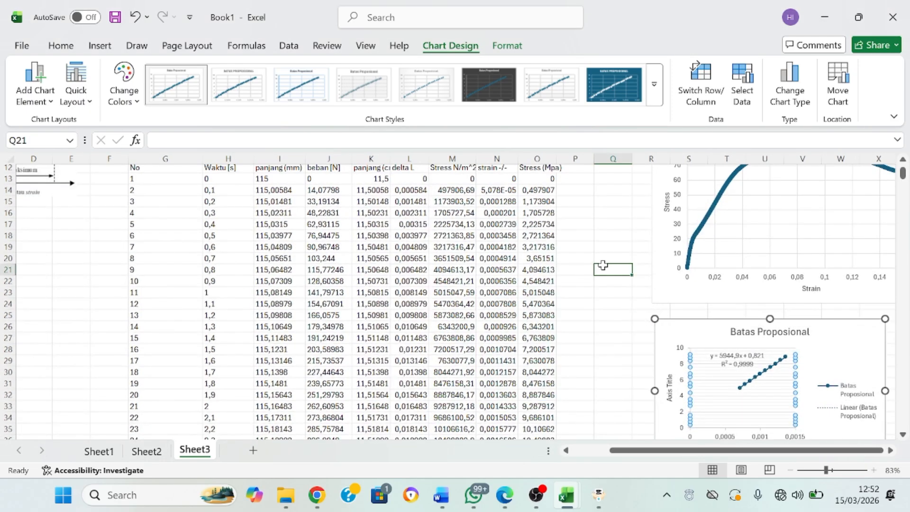
{"action": "left_click", "coordinate": [496, 298]}
{"action": "scroll", "coordinate": [496, 295], "scroll_direction": "down", "scroll_amount": 1}
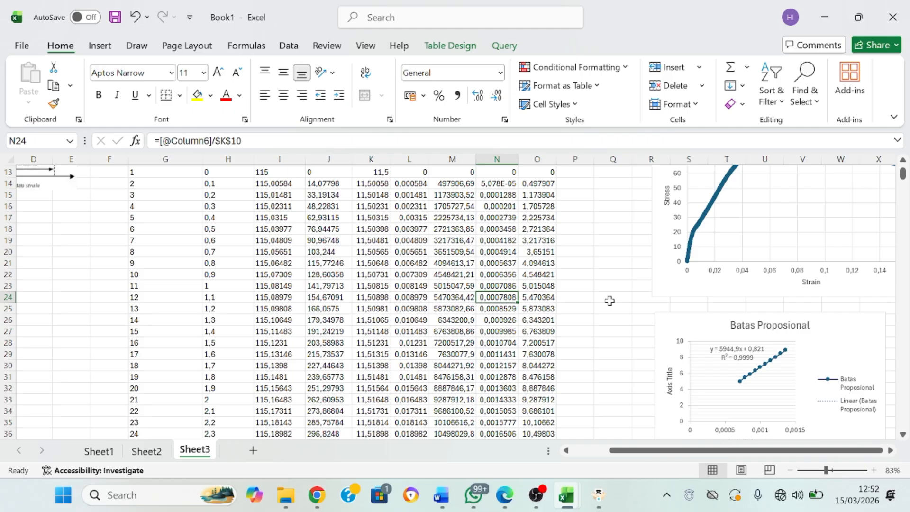
Fill the Batas Proposional chart's source cells N23:O32 with the lightest dark-blue theme tint.
{"action": "left_click", "coordinate": [749, 326]}
{"action": "left_click", "coordinate": [693, 333]}
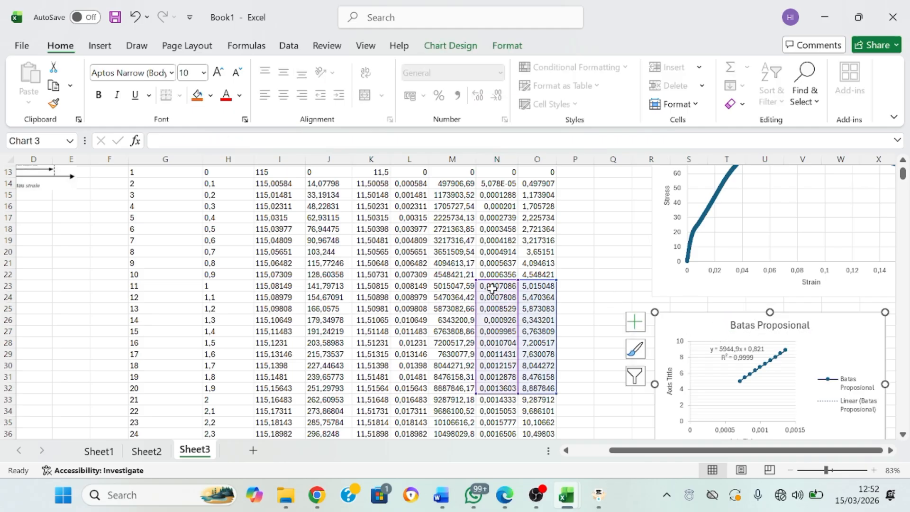
{"action": "left_click_drag", "start_coordinate": [492, 288], "coordinate": [527, 387]}
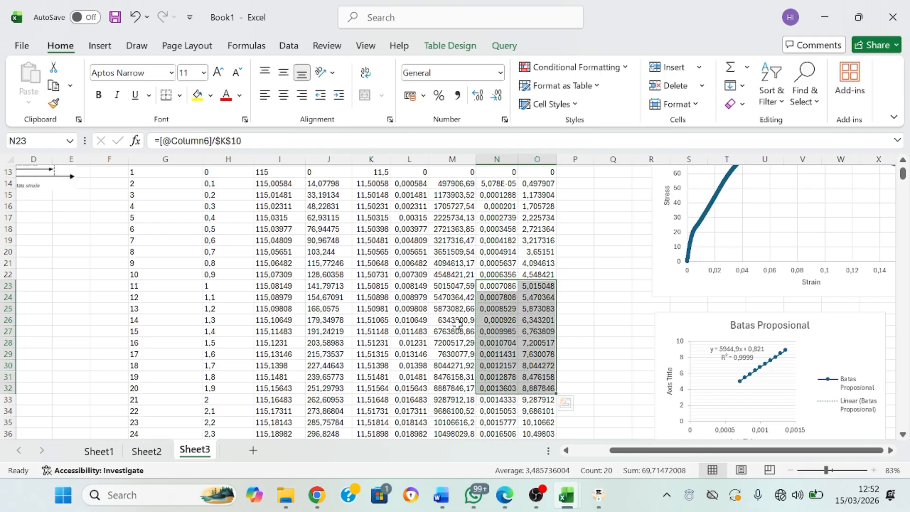
{"action": "left_click", "coordinate": [210, 95]}
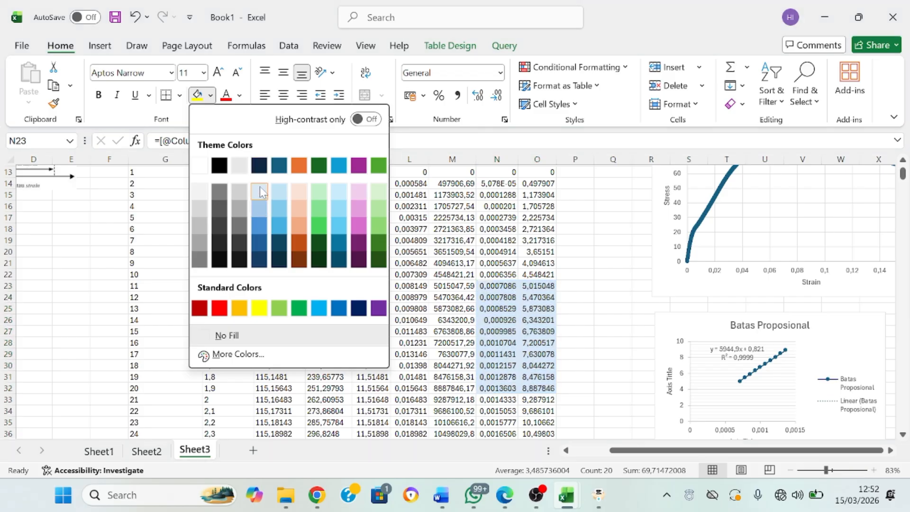
{"action": "left_click", "coordinate": [260, 192]}
{"action": "left_click", "coordinate": [601, 297]}
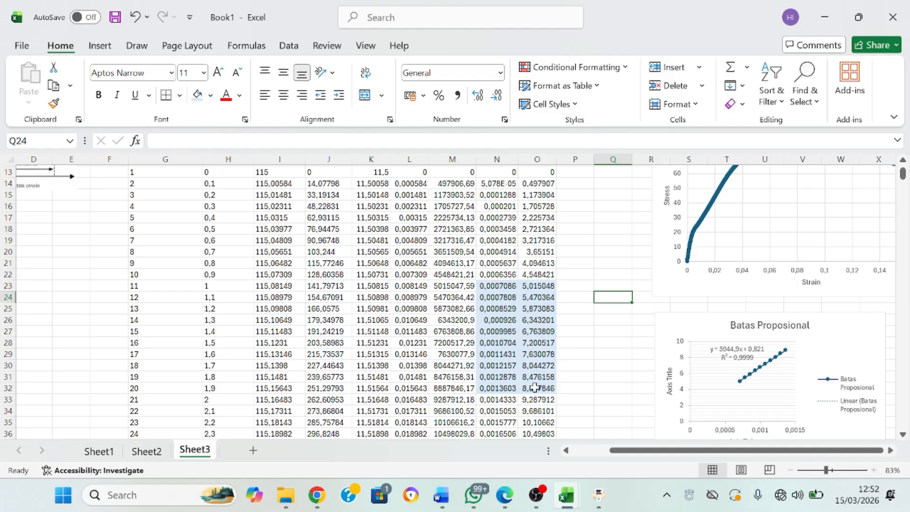
Copy the strain and stress cells N32:O32 at the end of the shaded proportional range.
{"action": "left_click", "coordinate": [483, 390]}
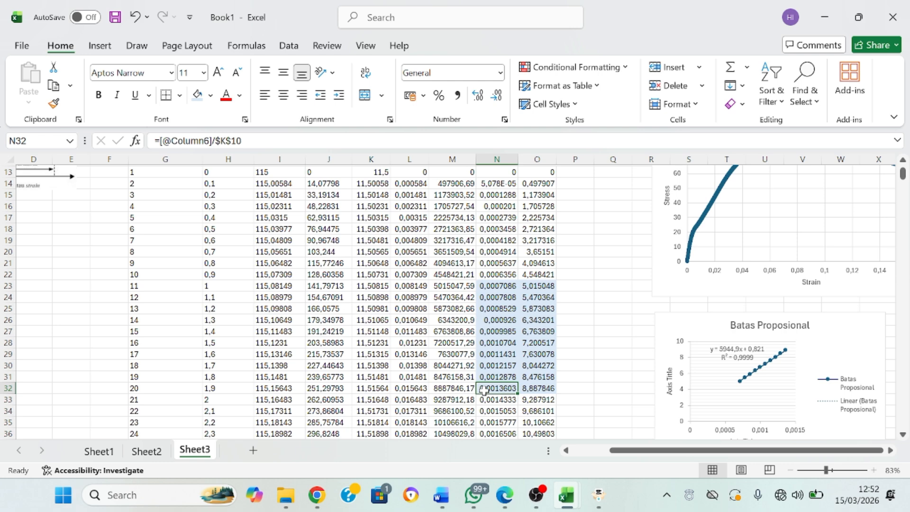
{"action": "left_click", "coordinate": [529, 389]}
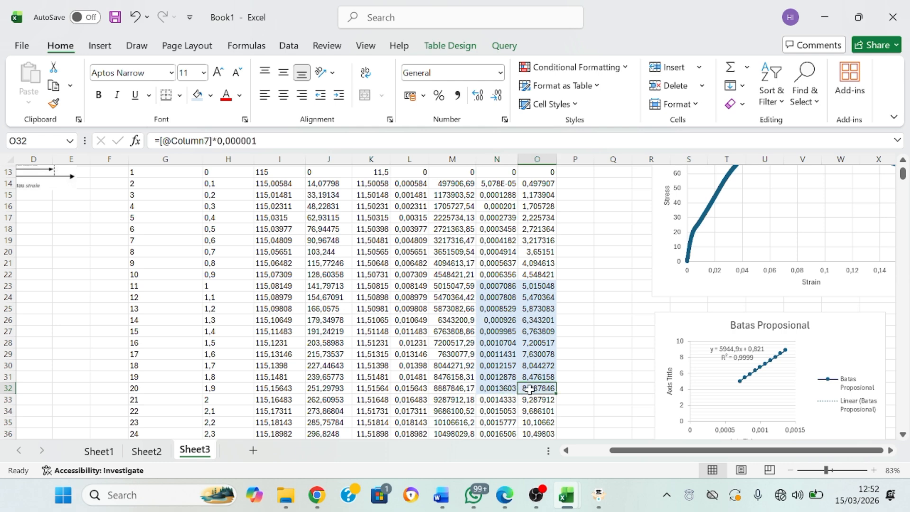
{"action": "left_click", "coordinate": [504, 388]}
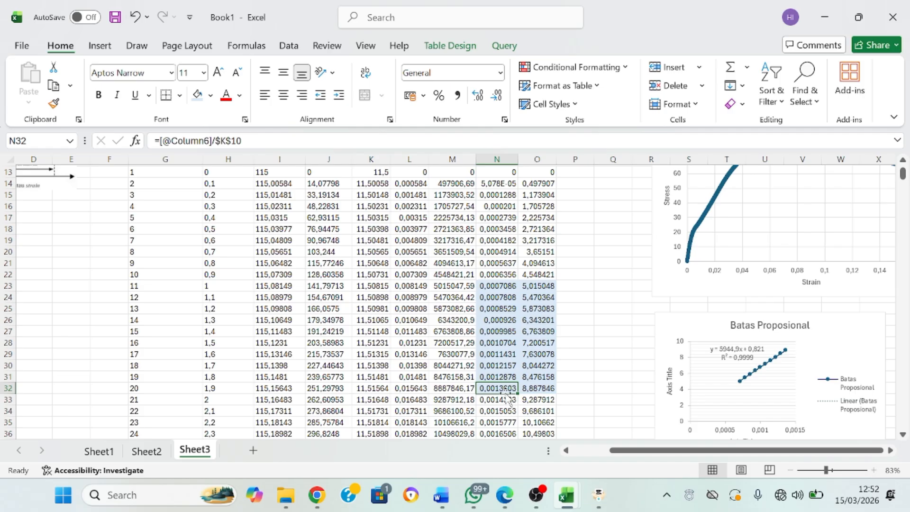
{"action": "left_click", "coordinate": [544, 391]}
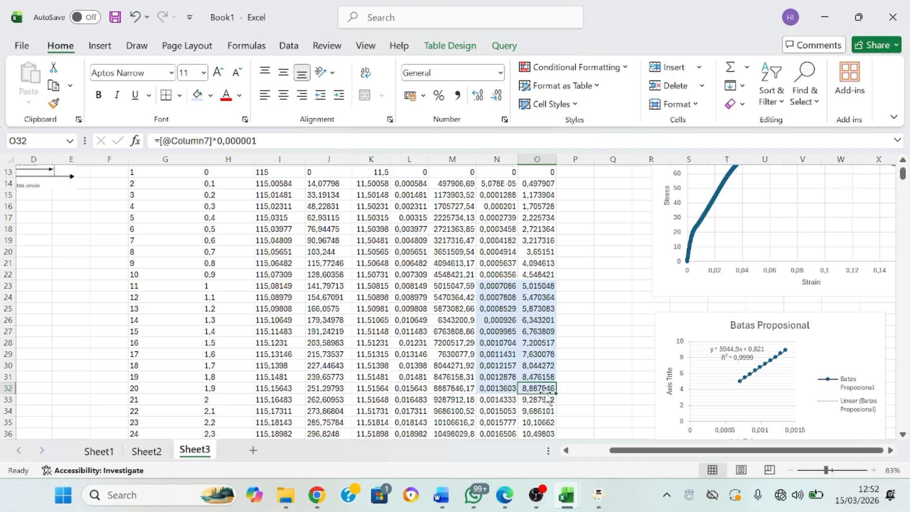
{"action": "left_click", "coordinate": [505, 389]}
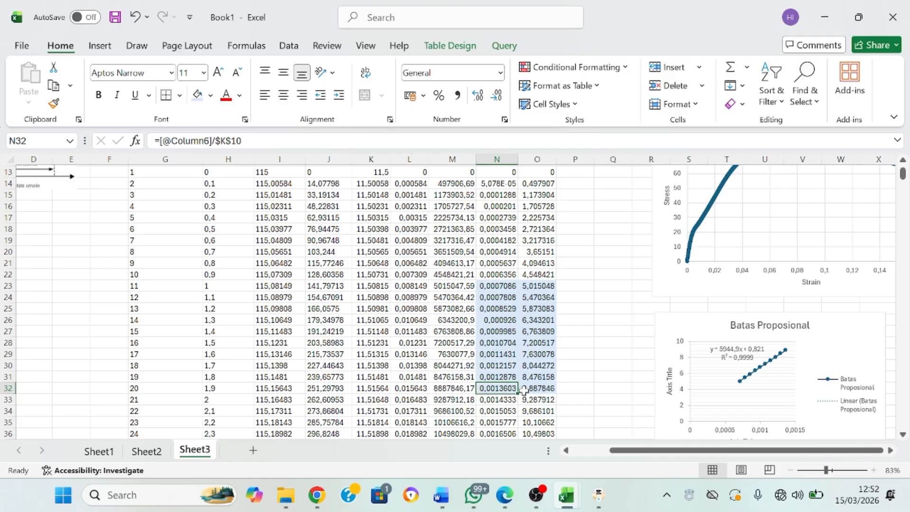
{"action": "left_click", "coordinate": [523, 389], "text": "ctrl"}
{"action": "key", "text": "ctrl+c"}
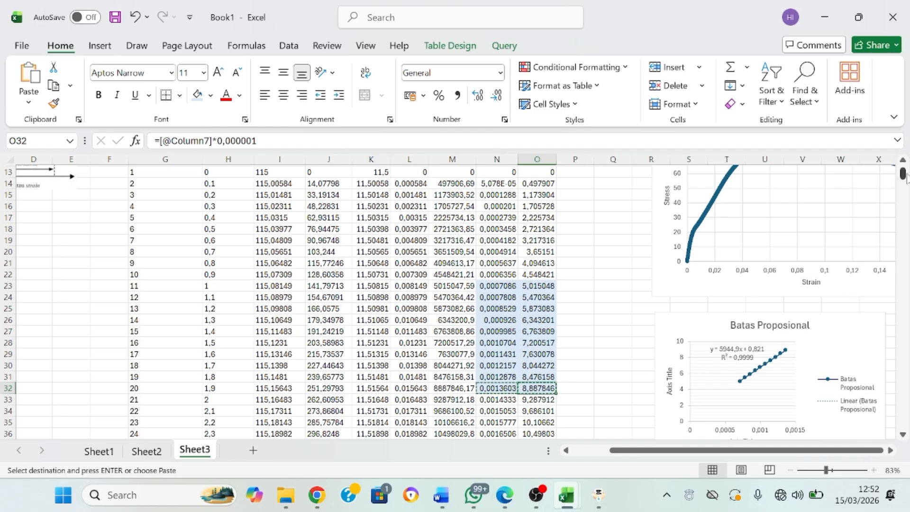
Paste the copied proportional-limit strain and stress as values only into cells U4:V4, below the Titik Maksimum result.
{"action": "scroll", "coordinate": [906, 177], "scroll_direction": "up", "scroll_amount": 4}
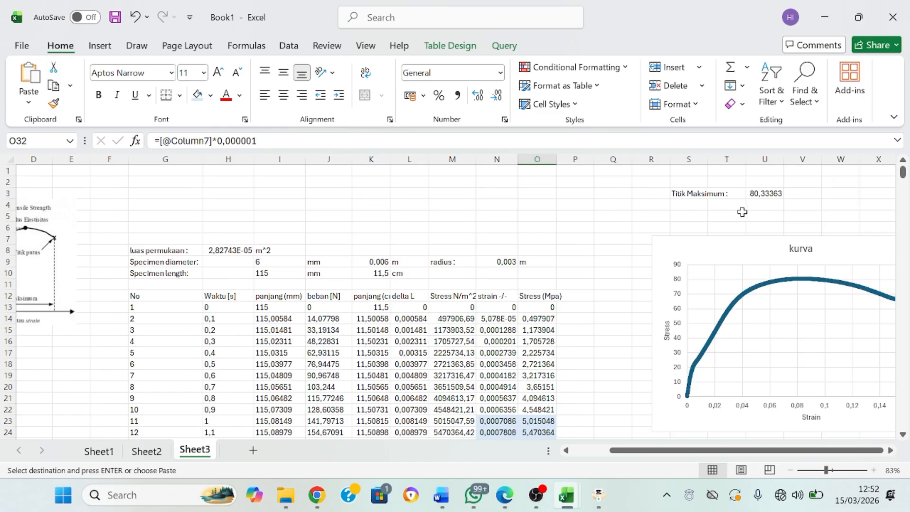
{"action": "left_click", "coordinate": [757, 204]}
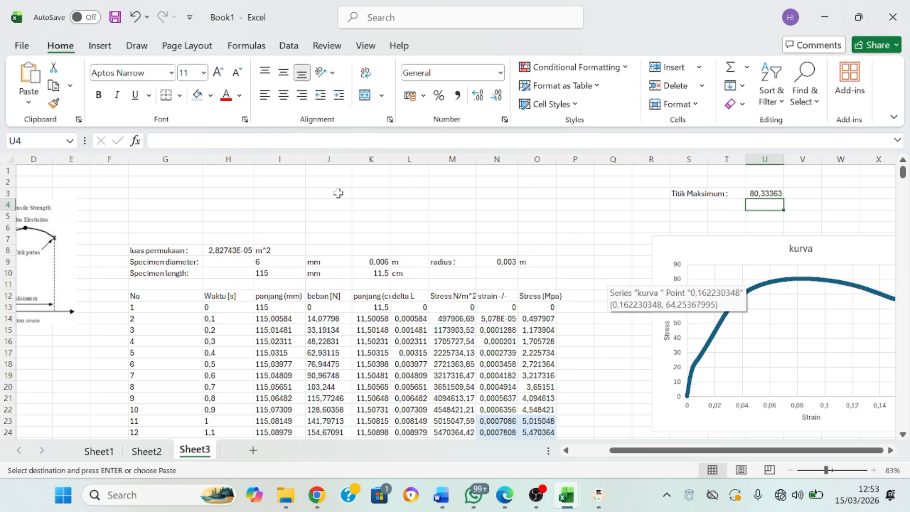
{"action": "key", "text": "ctrl+alt+v"}
{"action": "left_click", "coordinate": [541, 233]}
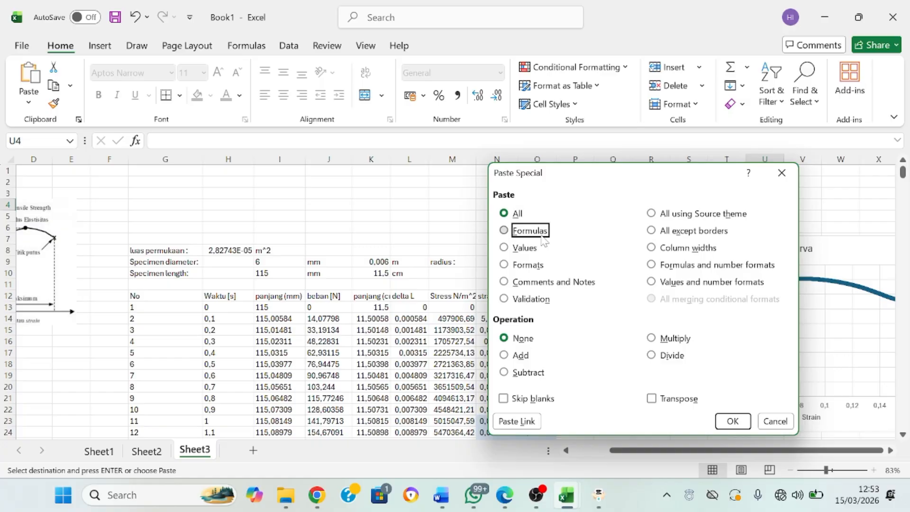
{"action": "left_click", "coordinate": [531, 249]}
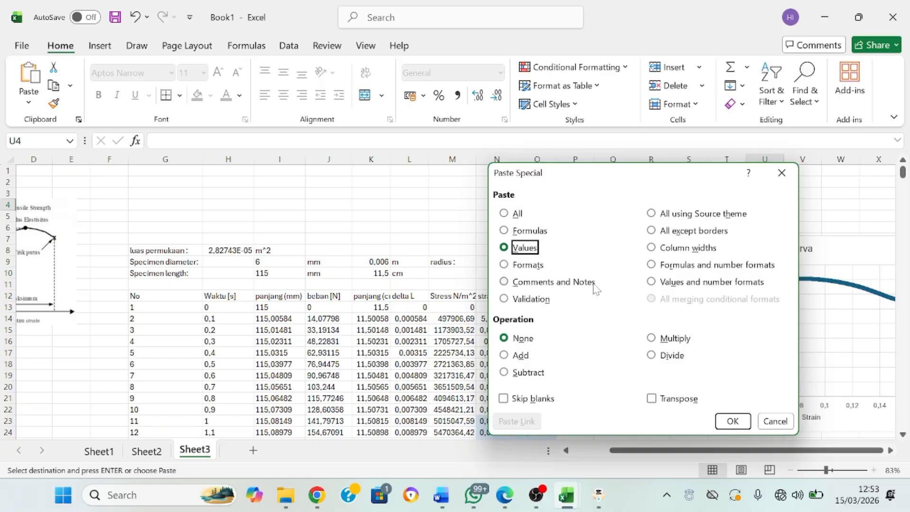
{"action": "left_click", "coordinate": [733, 421]}
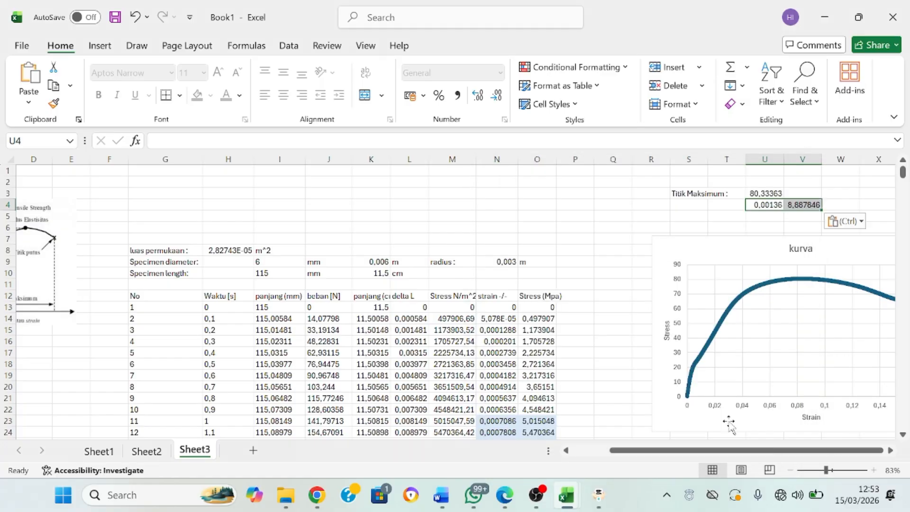
Enter the label "Batas Proposional :" in cell S4 beside the pasted strain and stress.
{"action": "left_click", "coordinate": [765, 194]}
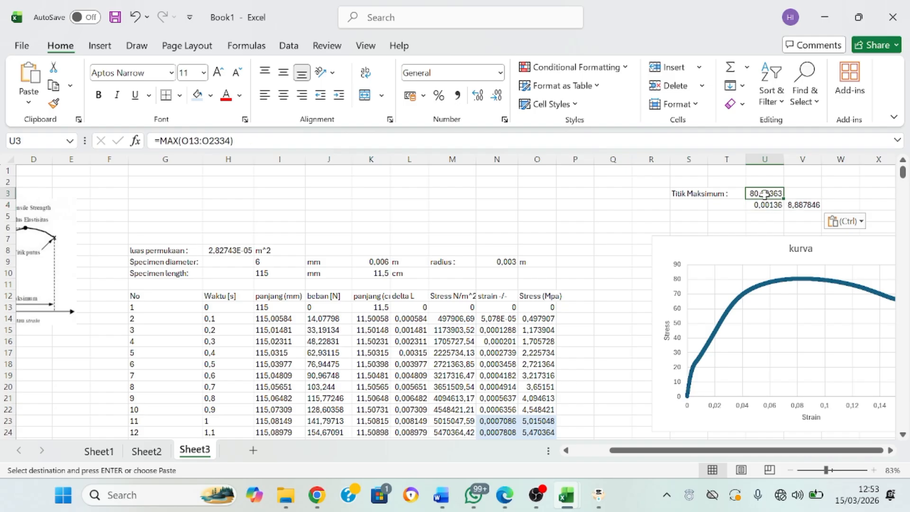
{"action": "left_click", "coordinate": [799, 192]}
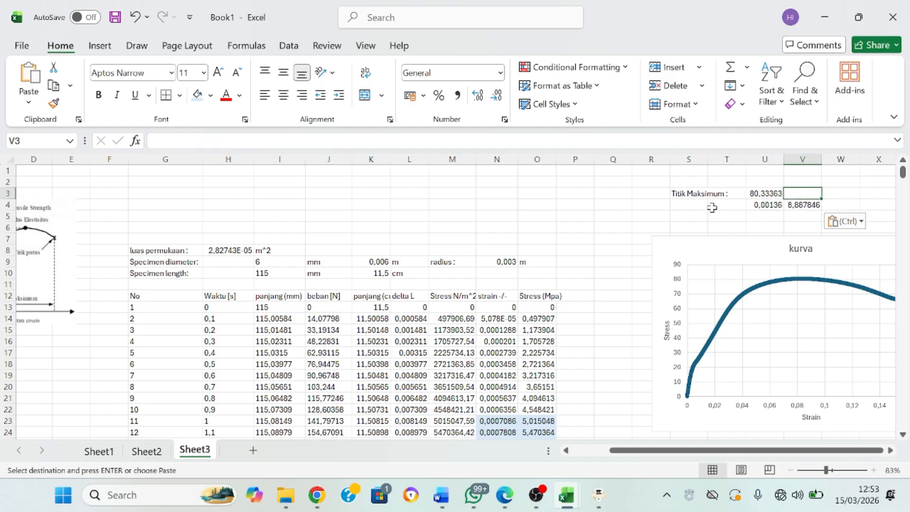
{"action": "left_click", "coordinate": [683, 206]}
{"action": "type", "text": "Ba"}
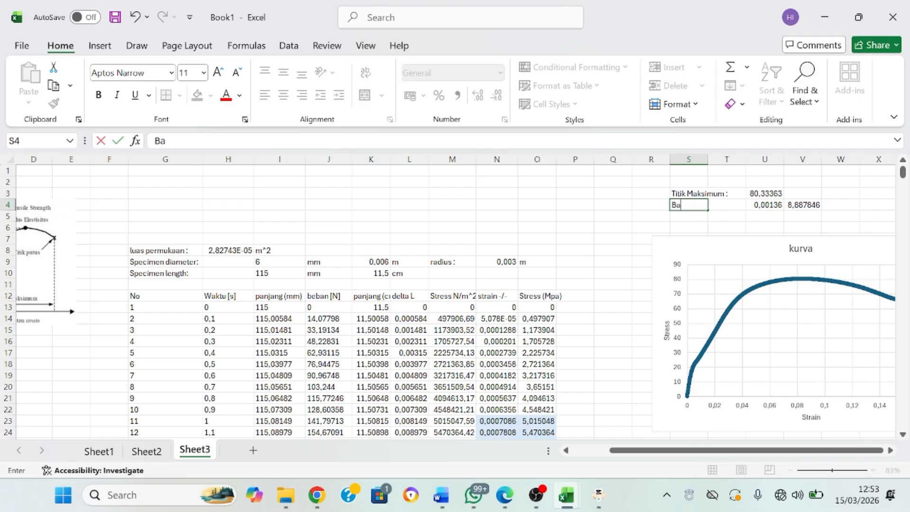
{"action": "type", "text": "tas Proposional :"}
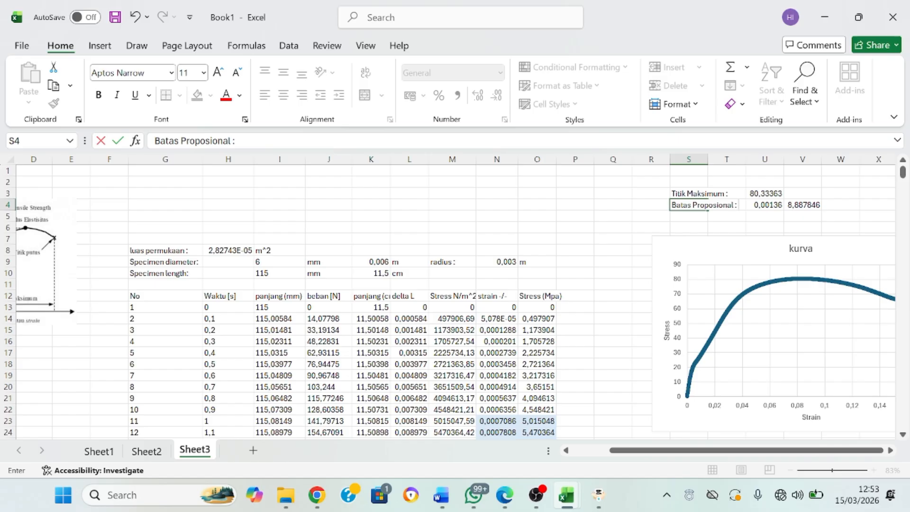
Copy the maximum stress from U3 into V3 as a value only and clear U3.
{"action": "left_click", "coordinate": [760, 193]}
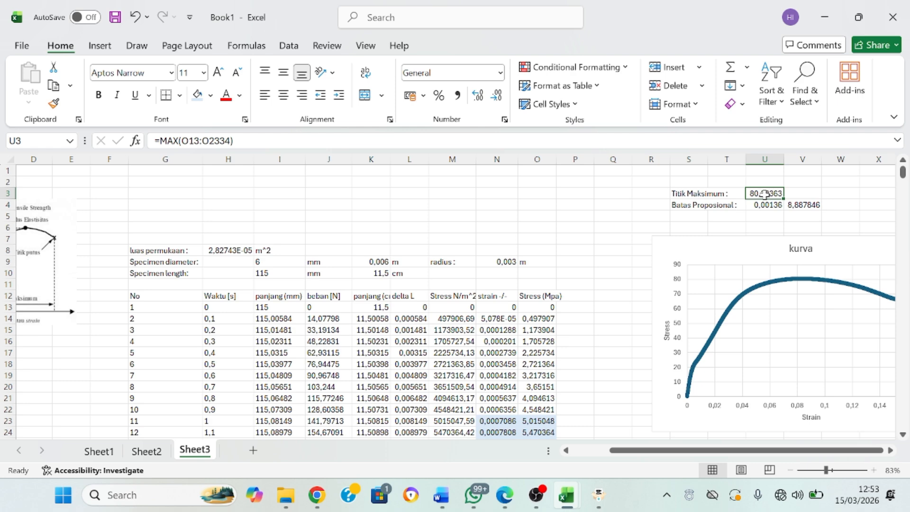
{"action": "key", "text": "ctrl+c"}
{"action": "left_click", "coordinate": [807, 196]}
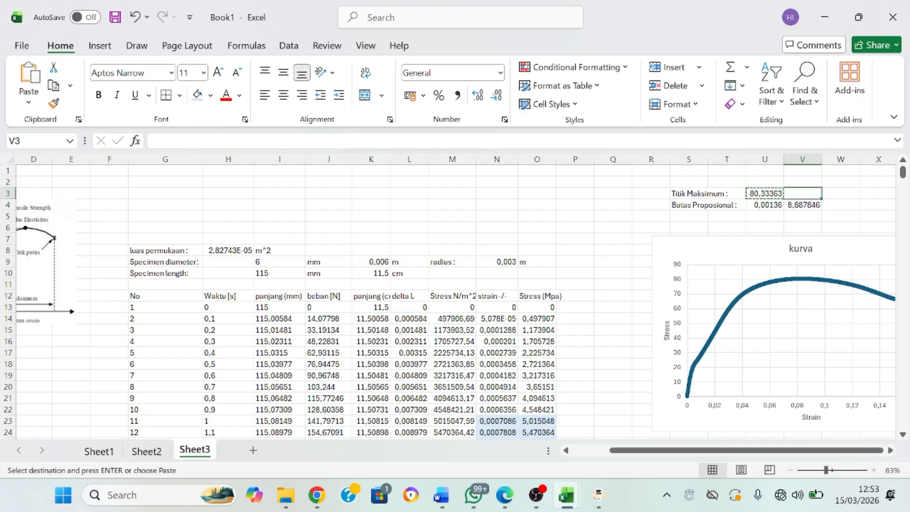
{"action": "key", "text": "ctrl+alt+v"}
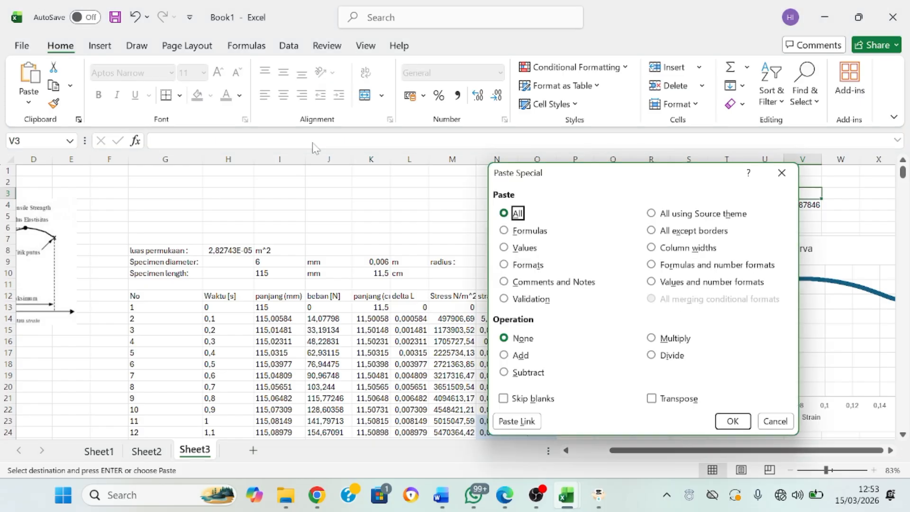
{"action": "left_click", "coordinate": [507, 248]}
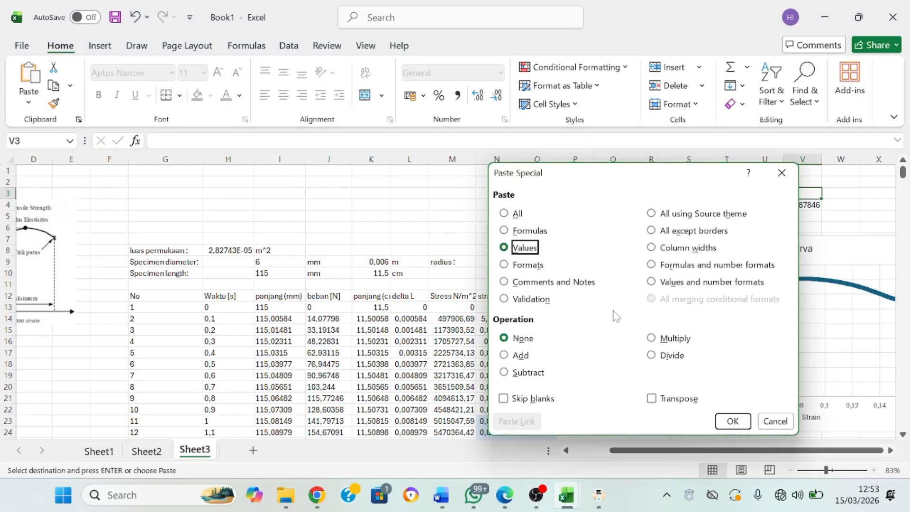
{"action": "left_click", "coordinate": [729, 420]}
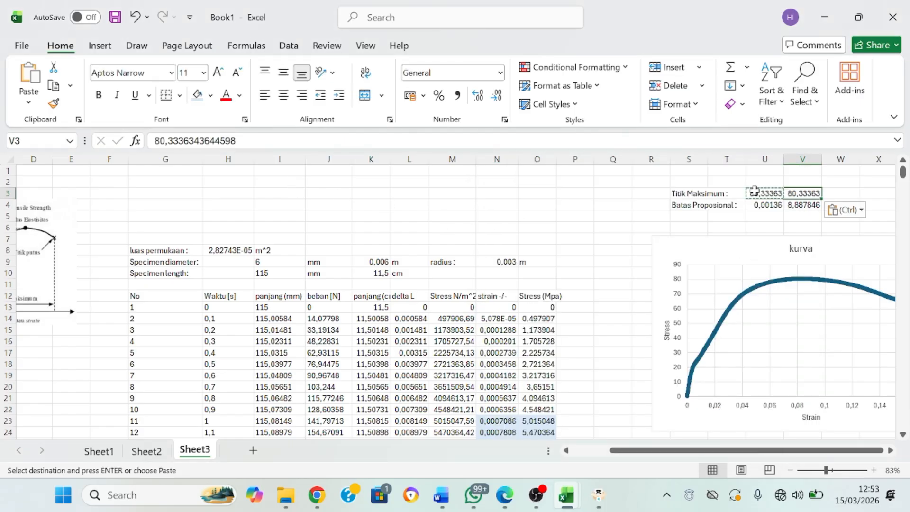
{"action": "left_click", "coordinate": [755, 195]}
{"action": "key", "text": "BackSpace"}
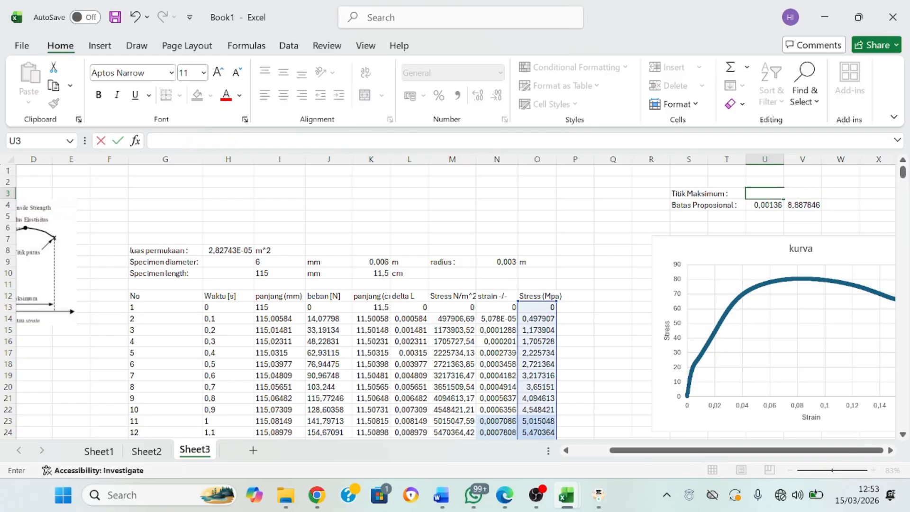
{"action": "key", "text": "ctrl+z"}
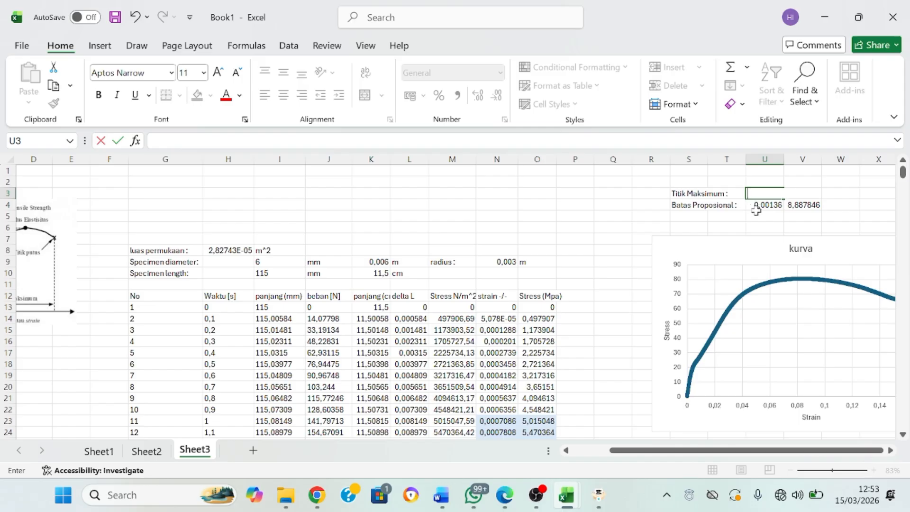
{"action": "left_click", "coordinate": [754, 213]}
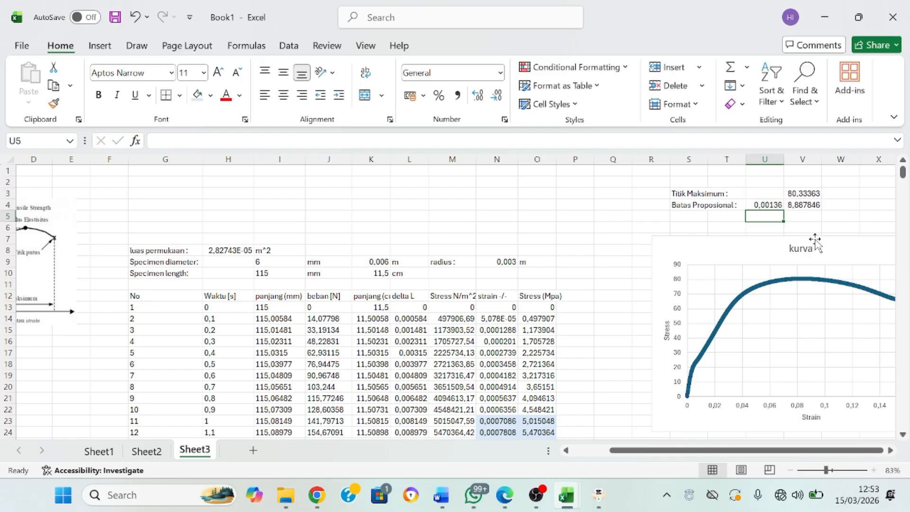
Enter the label "Batas Elastisitas :" in cell S5 under the Batas Proposional label.
{"action": "left_click", "coordinate": [890, 450]}
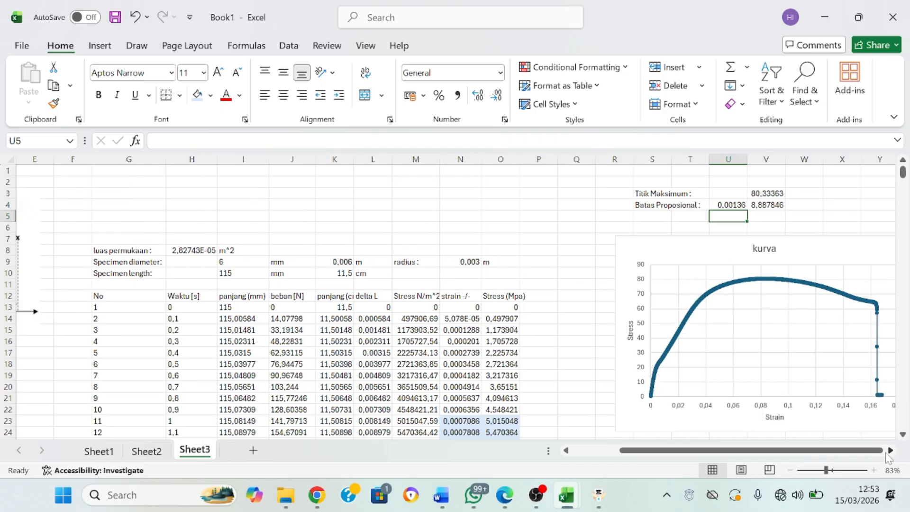
{"action": "left_click", "coordinate": [651, 214]}
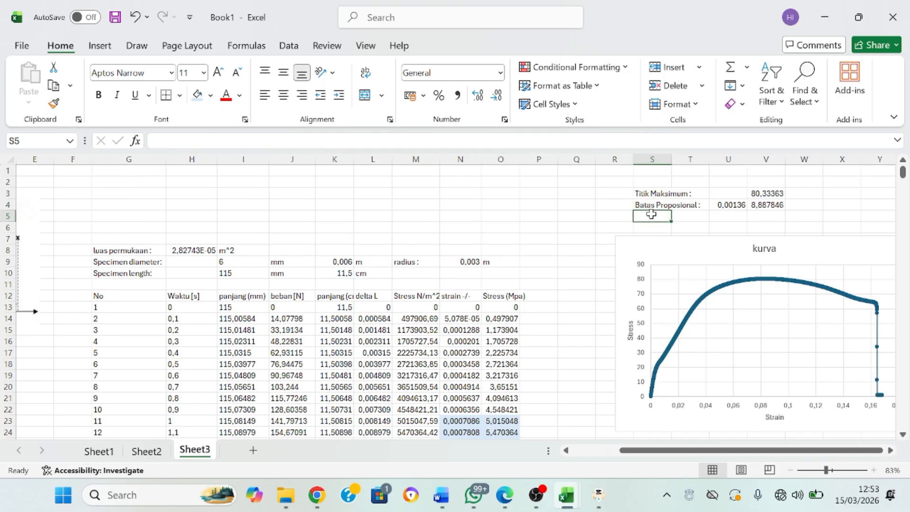
{"action": "type", "text": "Batas "}
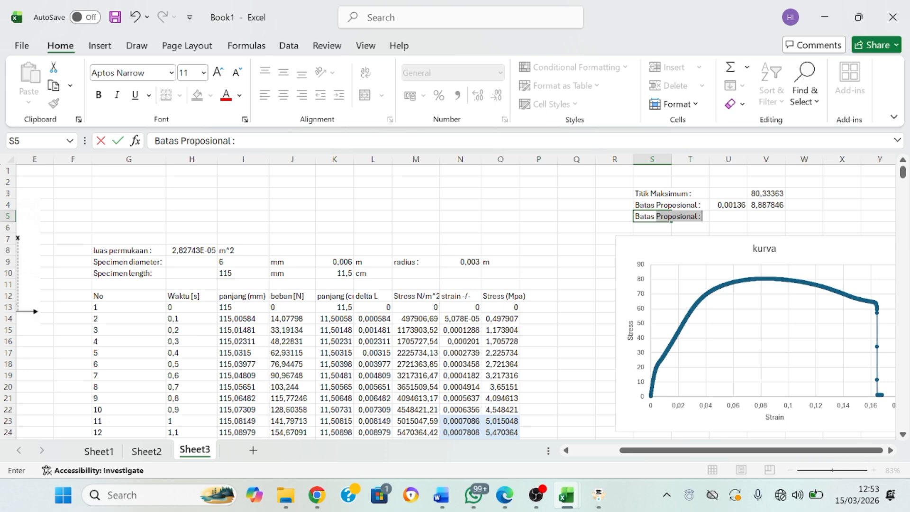
{"action": "type", "text": "Elasti"}
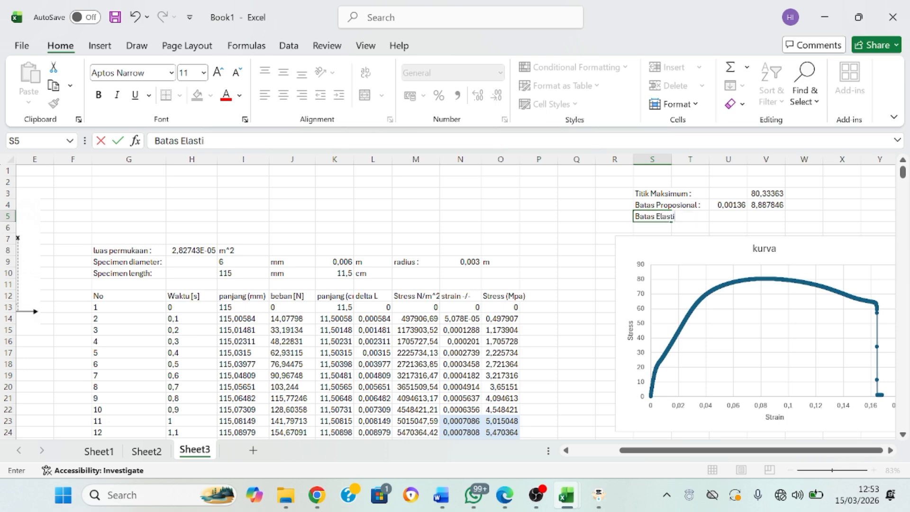
{"action": "type", "text": "a"}
{"action": "key", "text": "BackSpace"}
{"action": "key", "text": "BackSpace"}
{"action": "type", "text": "t"}
{"action": "key", "text": "BackSpace"}
{"action": "key", "text": "BackSpace"}
{"action": "type", "text": "stisitas :"}
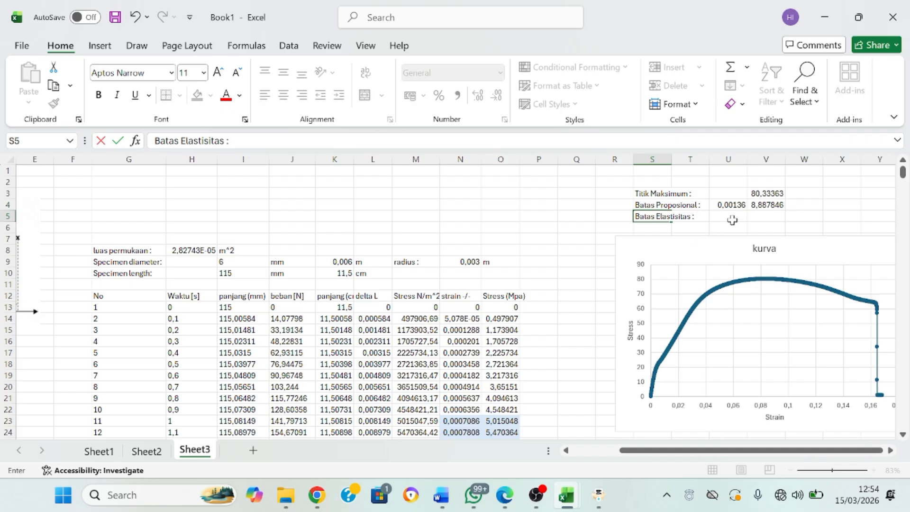
{"action": "left_click", "coordinate": [727, 218]}
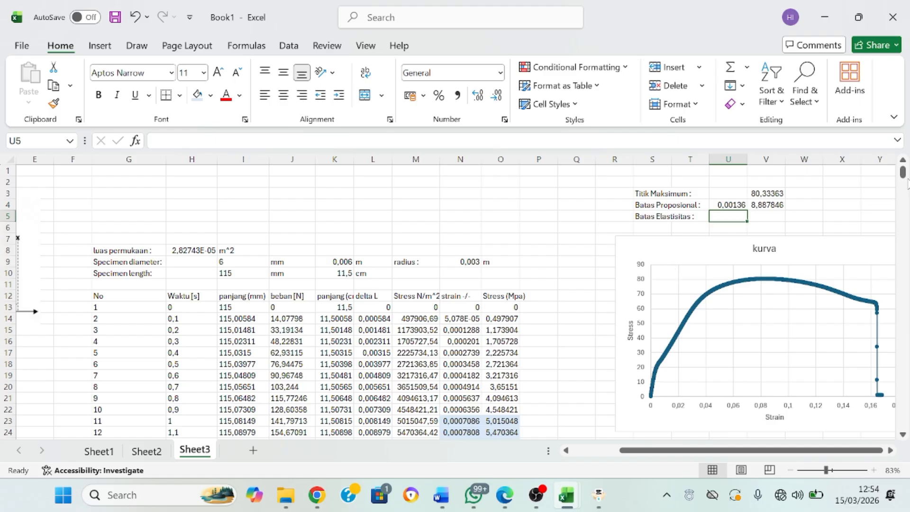
Copy the strain and stress cells N33:O33 and paste them as values only into U5:V5 for Batas Elastisitas.
{"action": "left_click", "coordinate": [902, 433]}
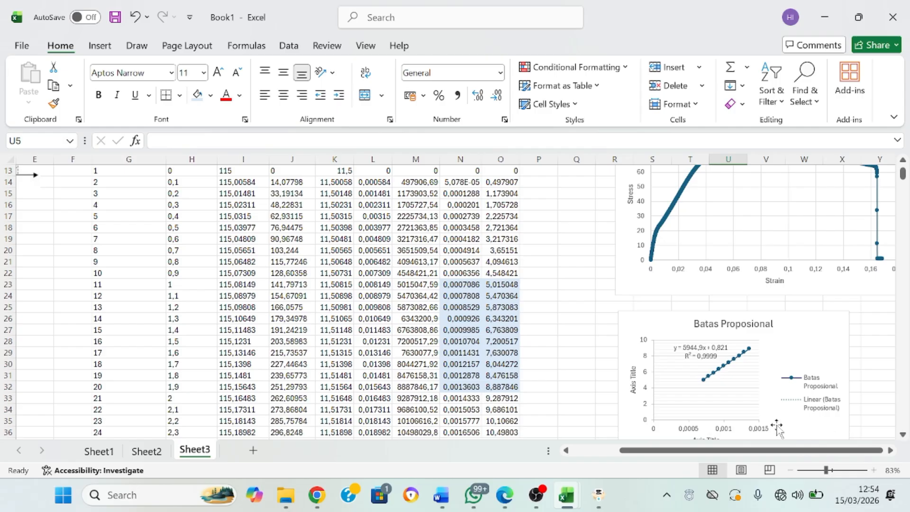
{"action": "left_click", "coordinate": [450, 396]}
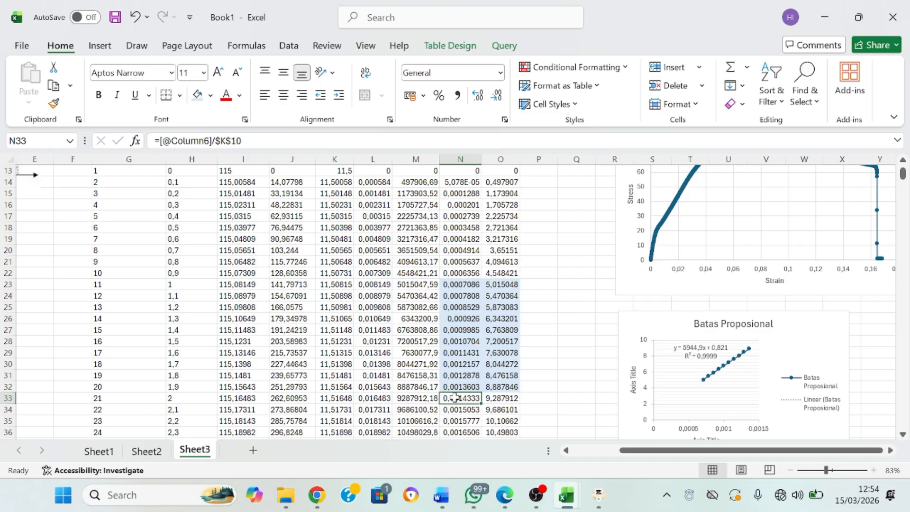
{"action": "left_click", "coordinate": [508, 399], "text": "ctrl"}
{"action": "key", "text": "ctrl+c"}
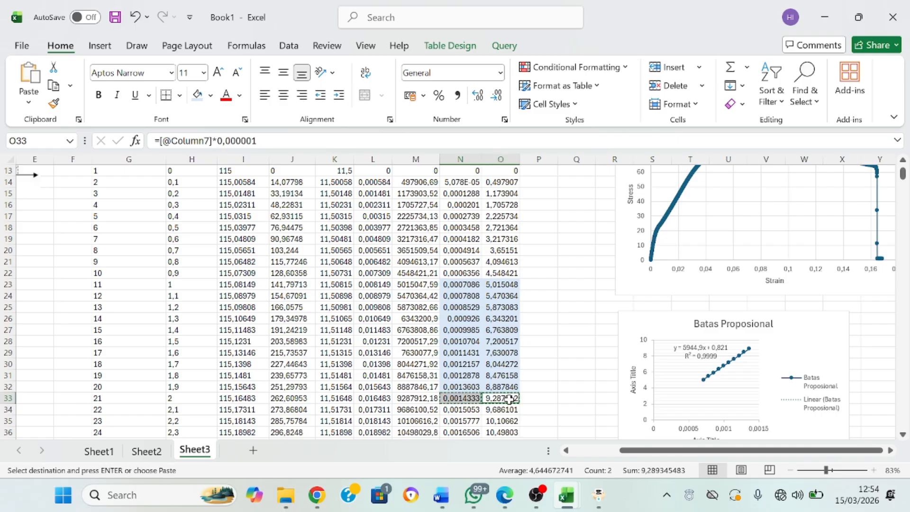
{"action": "left_click_drag", "start_coordinate": [905, 178], "coordinate": [904, 167]}
{"action": "left_click", "coordinate": [744, 214]}
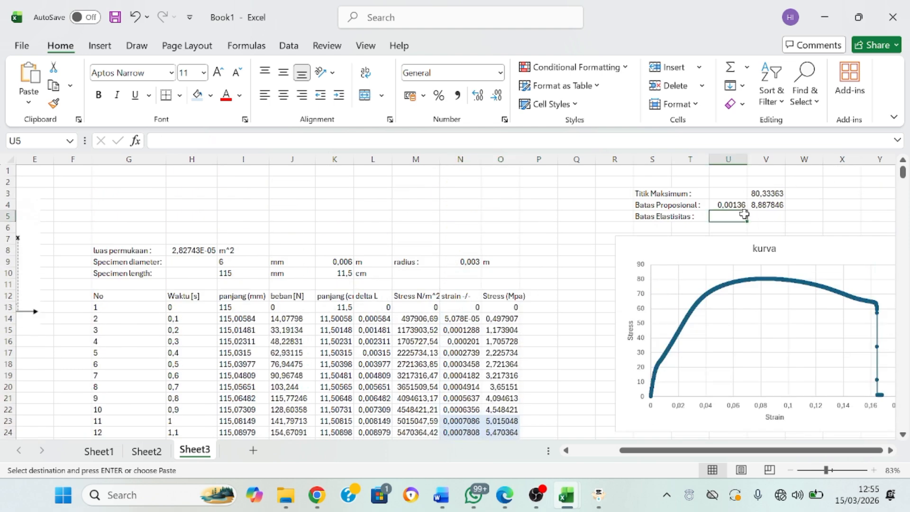
{"action": "key", "text": "ctrl+alt+v"}
{"action": "left_click", "coordinate": [534, 254]}
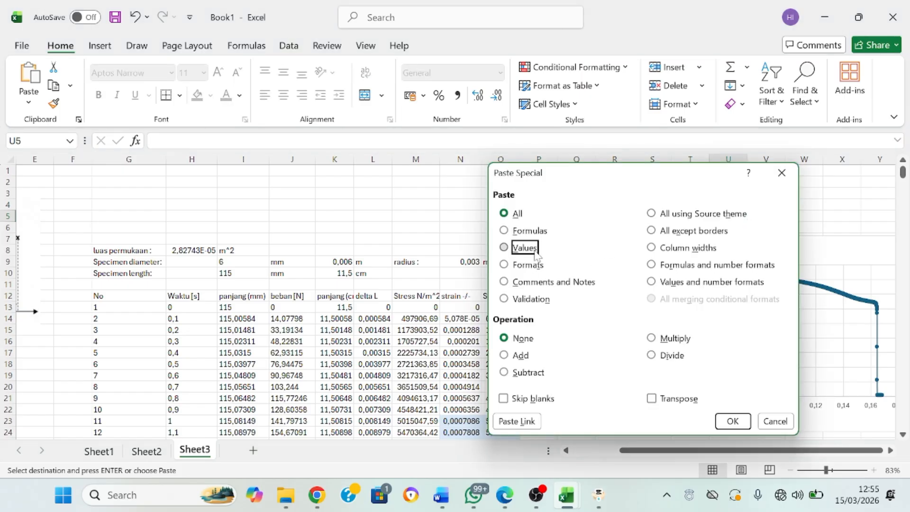
{"action": "left_click", "coordinate": [726, 422]}
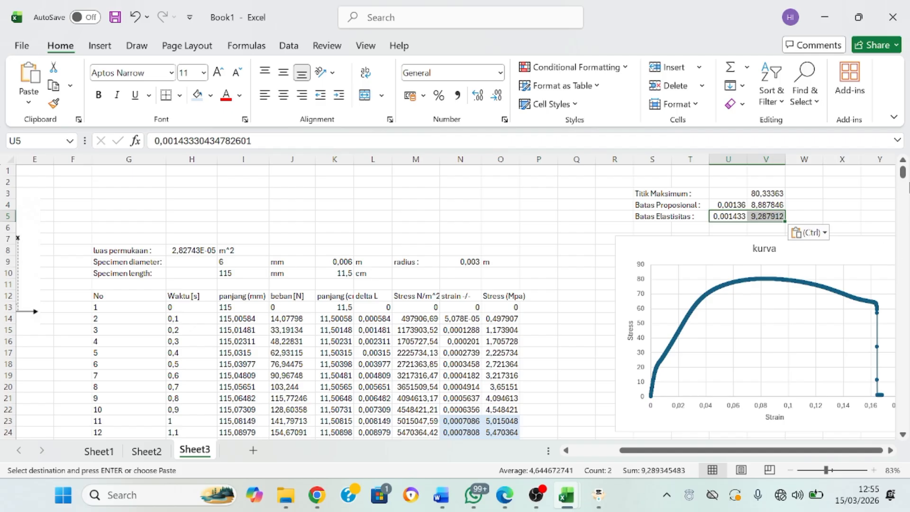
Move the Batas Proposional chart lower on the sheet so that it starts at about row 34.
{"action": "left_click_drag", "start_coordinate": [903, 175], "coordinate": [903, 176]}
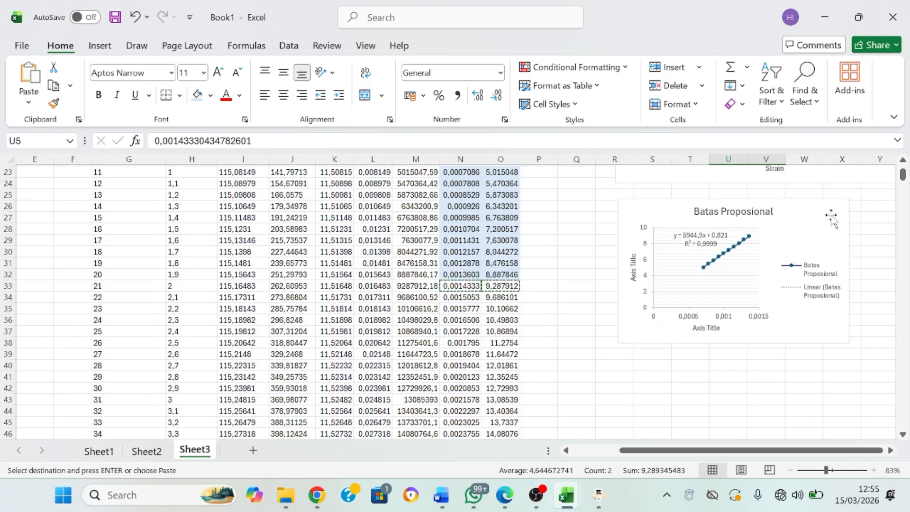
{"action": "left_click", "coordinate": [830, 214]}
{"action": "left_click_drag", "start_coordinate": [831, 214], "coordinate": [844, 310]}
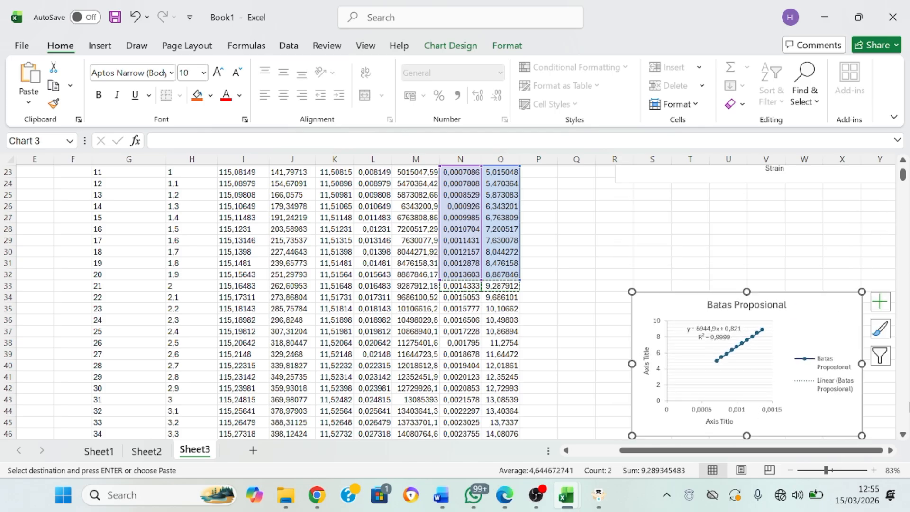
{"action": "left_click", "coordinate": [902, 435]}
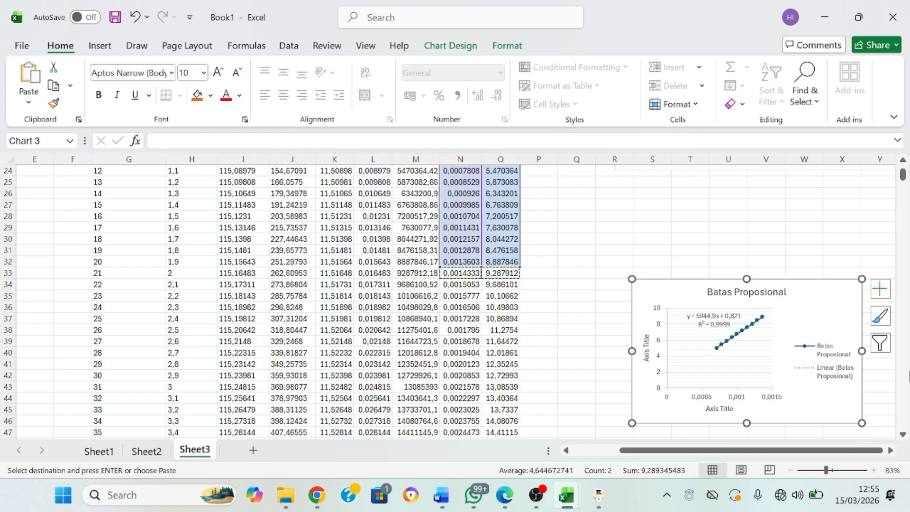
Move the kurva stress-strain chart down to about row 15, just above the Batas Proposional chart.
{"action": "scroll", "coordinate": [902, 173], "scroll_direction": "up", "scroll_amount": 4}
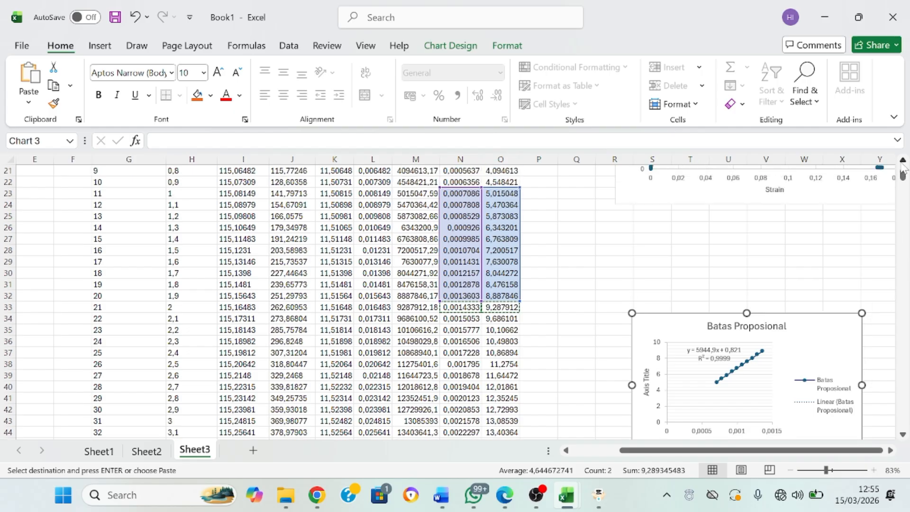
{"action": "left_click", "coordinate": [857, 209]}
{"action": "left_click_drag", "start_coordinate": [858, 209], "coordinate": [872, 302]}
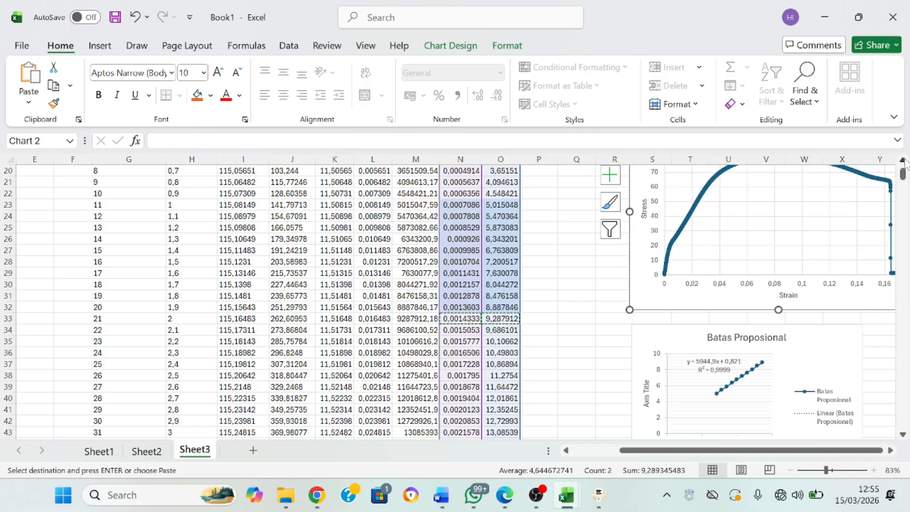
{"action": "scroll", "coordinate": [903, 161], "scroll_direction": "up", "scroll_amount": 3}
{"action": "scroll", "coordinate": [903, 163], "scroll_direction": "up", "scroll_amount": 3}
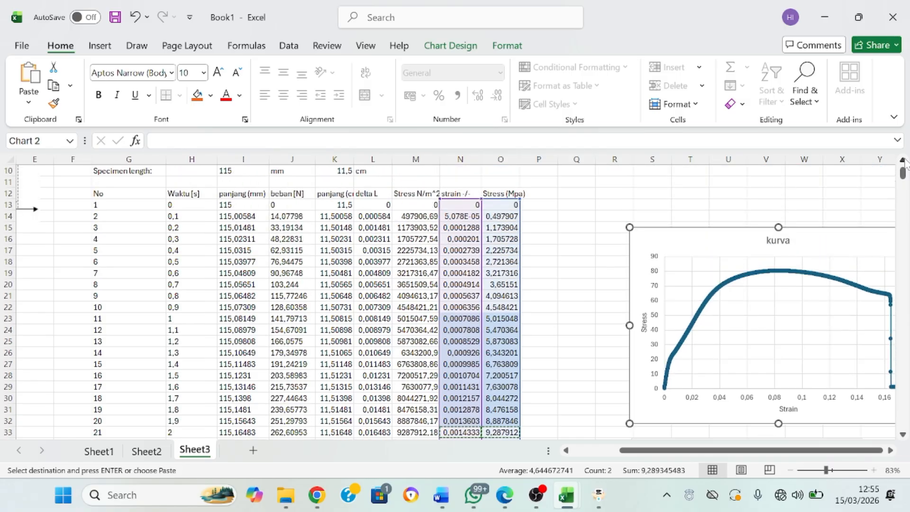
Enter the label "Titik Luluh :" in cell S6 under the Batas Elastisitas label.
{"action": "scroll", "coordinate": [903, 163], "scroll_direction": "up", "scroll_amount": 1}
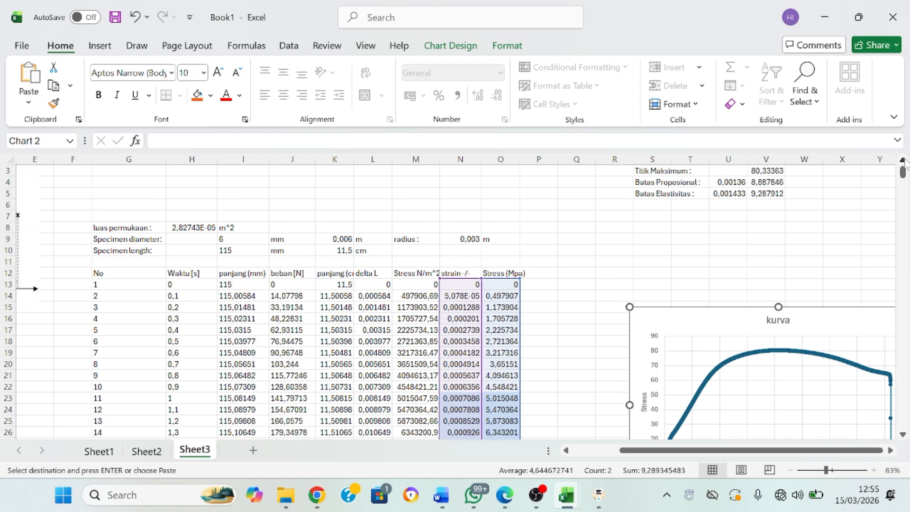
{"action": "left_click", "coordinate": [550, 284]}
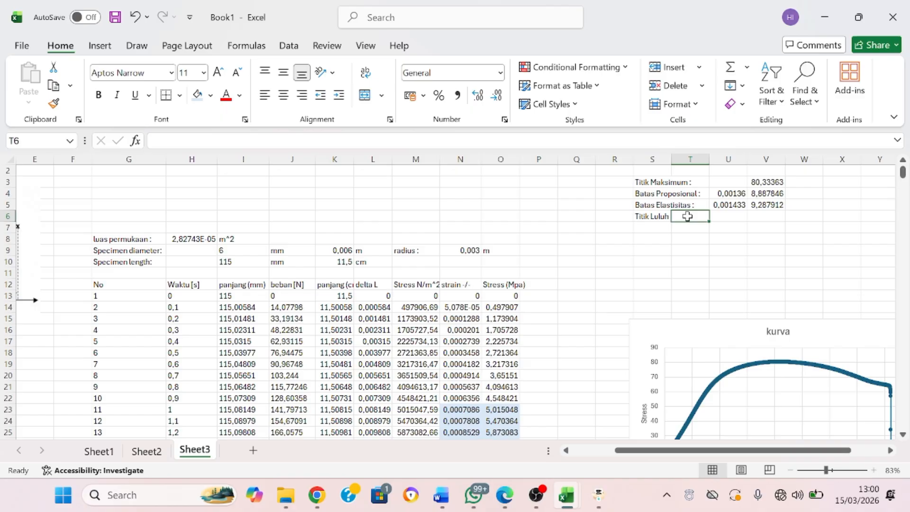
{"action": "left_click", "coordinate": [727, 214]}
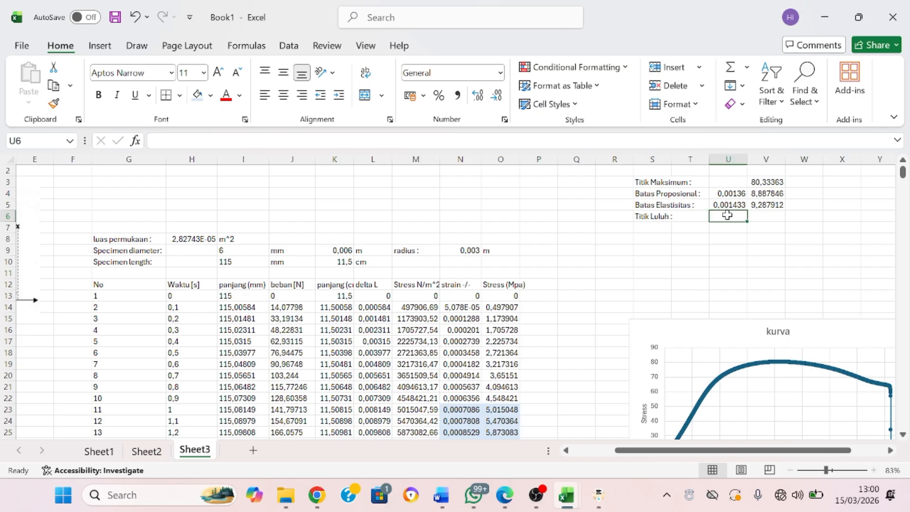
{"action": "left_click", "coordinate": [702, 216]}
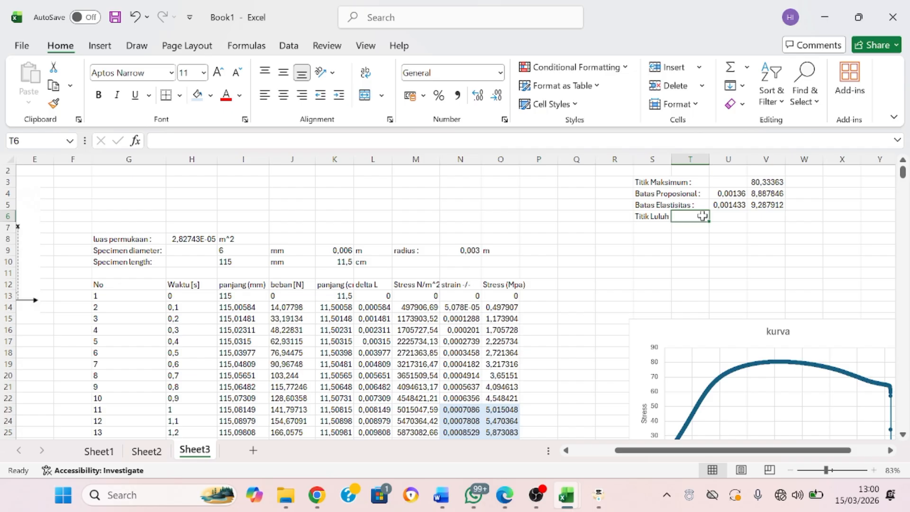
{"action": "left_click", "coordinate": [712, 221]}
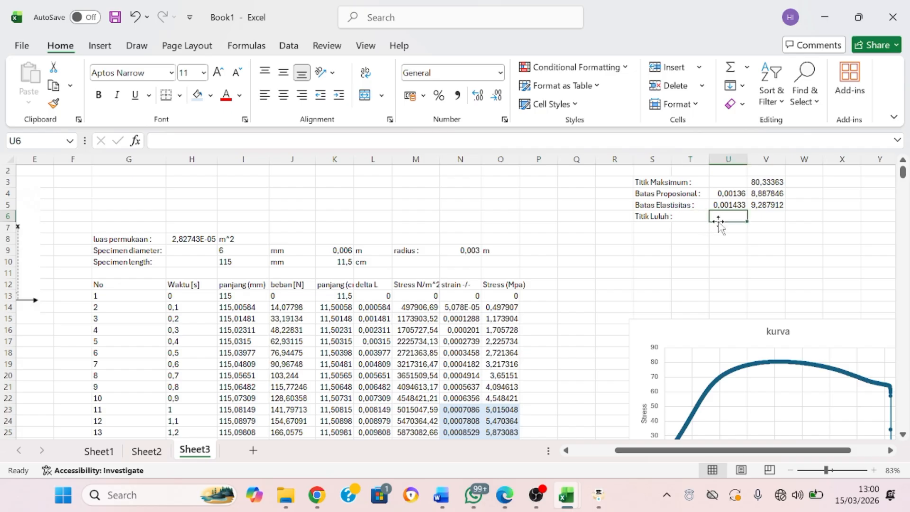
{"action": "left_click", "coordinate": [699, 222]}
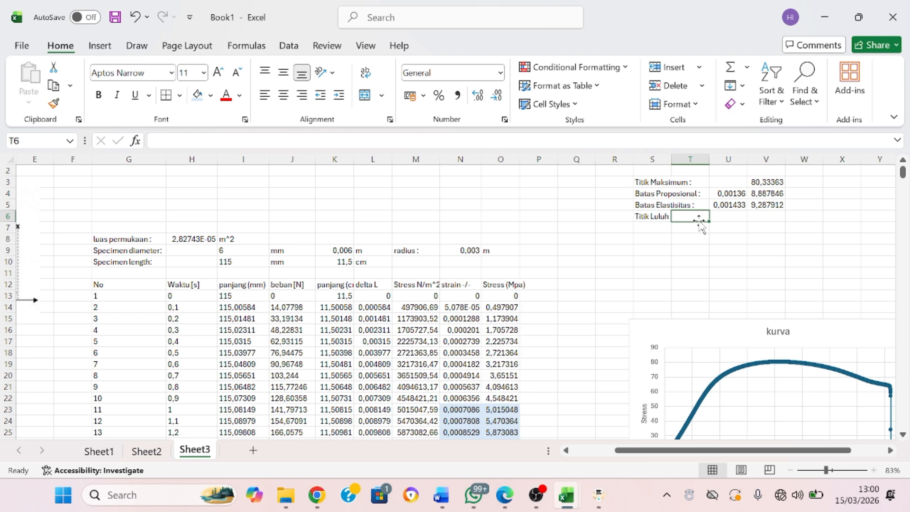
{"action": "left_click", "coordinate": [738, 217]}
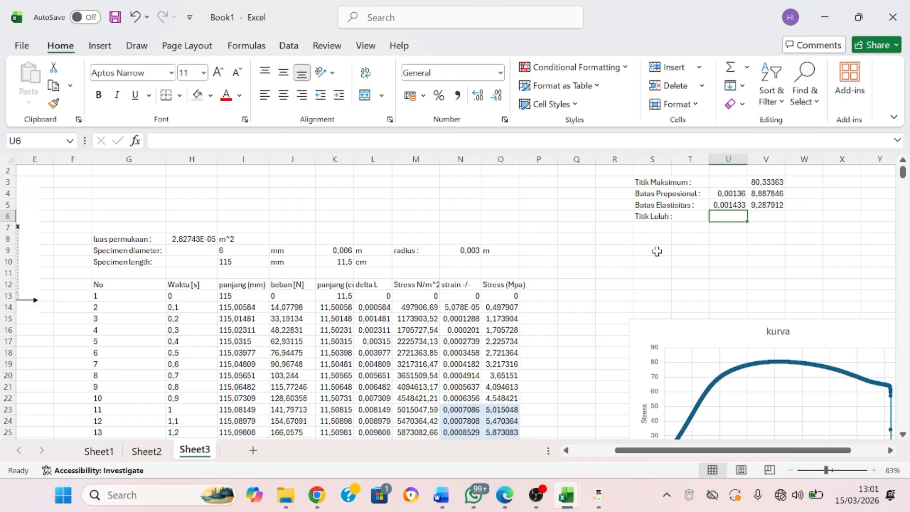
Enter the column header "Stain 0,2 % Offset" in cell P12 beside the Stress (Mpa) header.
{"action": "left_click", "coordinate": [545, 286]}
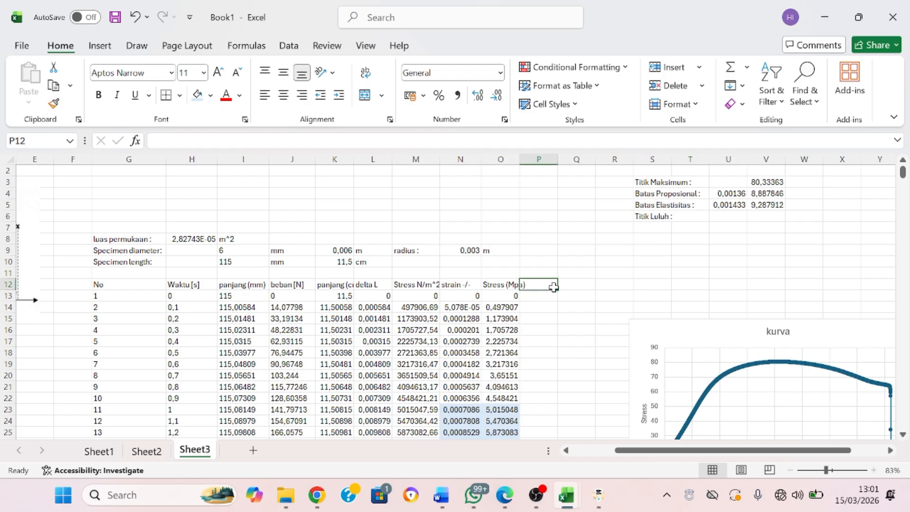
{"action": "type", "text": "Str"}
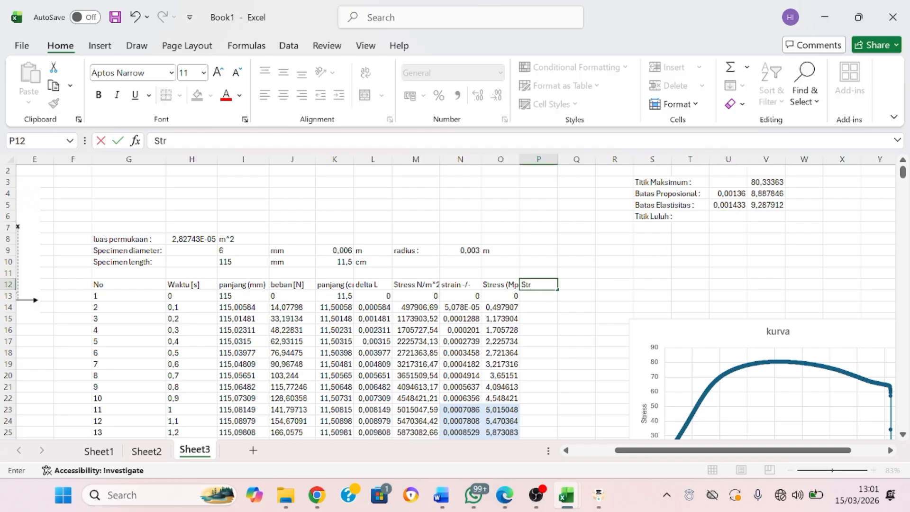
{"action": "key", "text": "BackSpace"}
{"action": "type", "text": "ain 0,2 % Offset"}
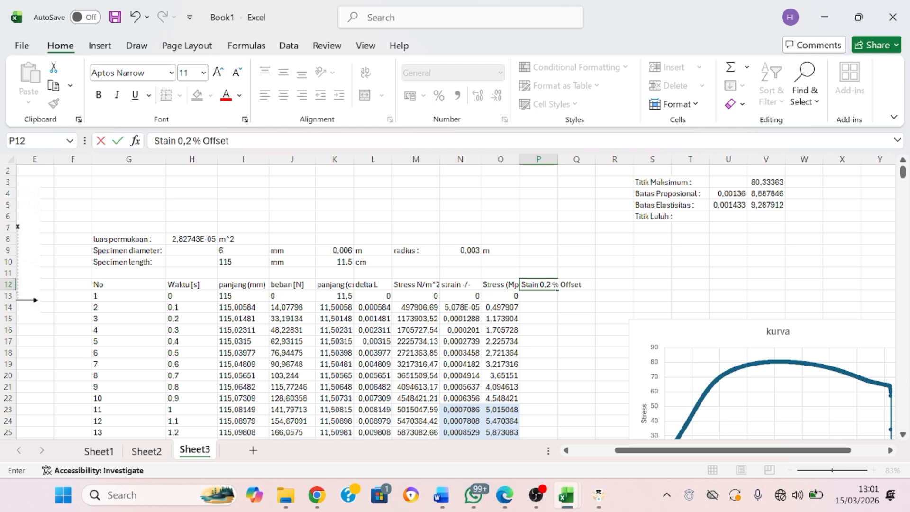
Calculate the offset strain in P13 as the strain value in N13 plus 0,002 and fill the formula down the column.
{"action": "left_click", "coordinate": [547, 297]}
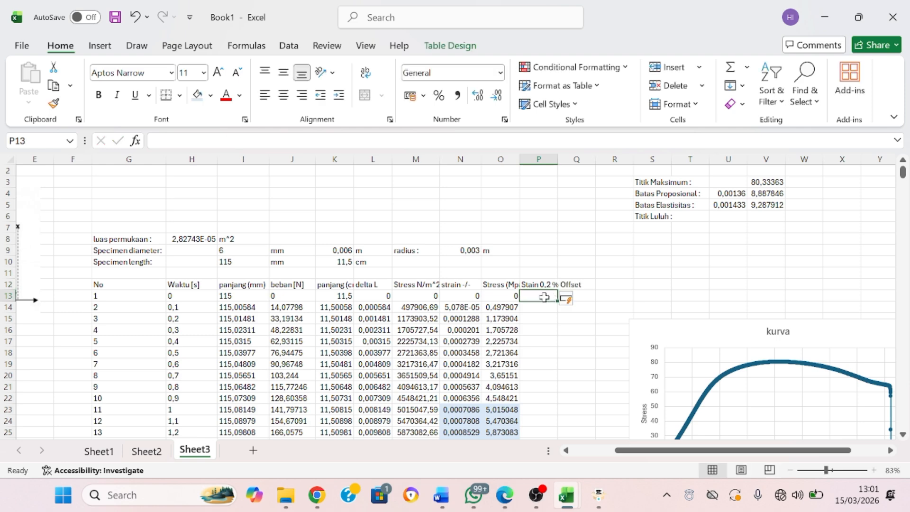
{"action": "type", "text": "="}
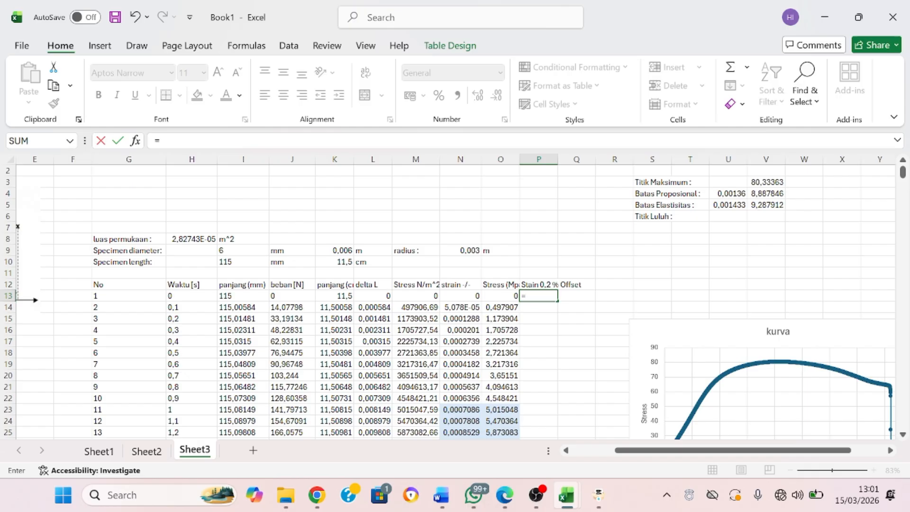
{"action": "type", "text": "0,002"}
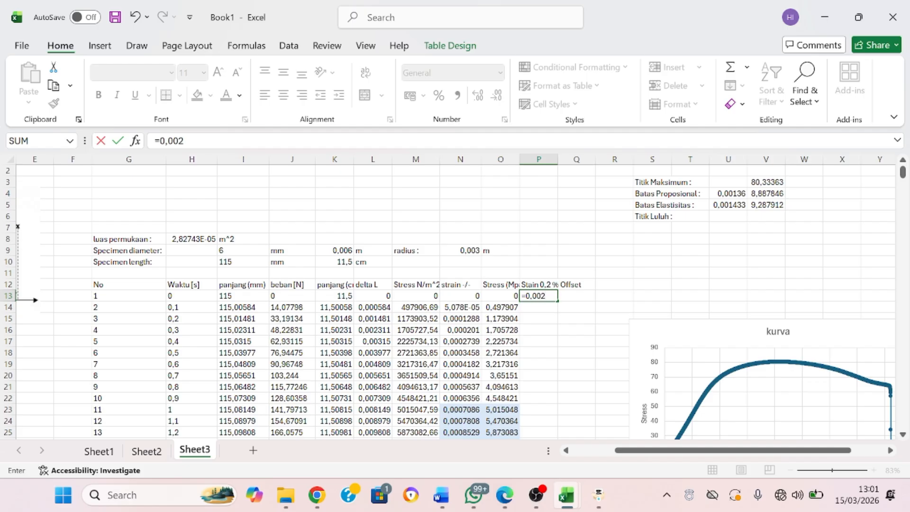
{"action": "type", "text": " +"}
{"action": "key", "text": "BackSpace"}
{"action": "key", "text": "BackSpace"}
{"action": "key", "text": "BackSpace"}
{"action": "key", "text": "BackSpace"}
{"action": "key", "text": "BackSpace"}
{"action": "left_click", "coordinate": [450, 296]}
{"action": "type", "text": "+"}
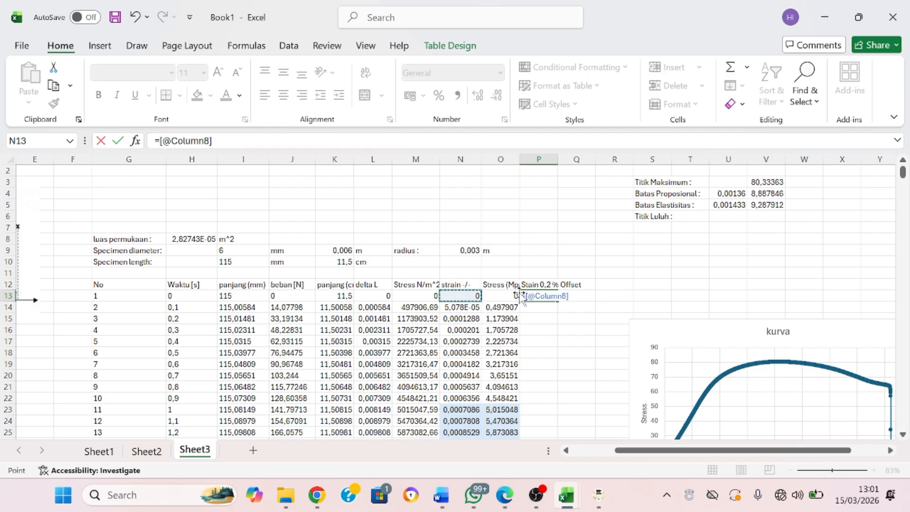
{"action": "type", "text": "0,002"}
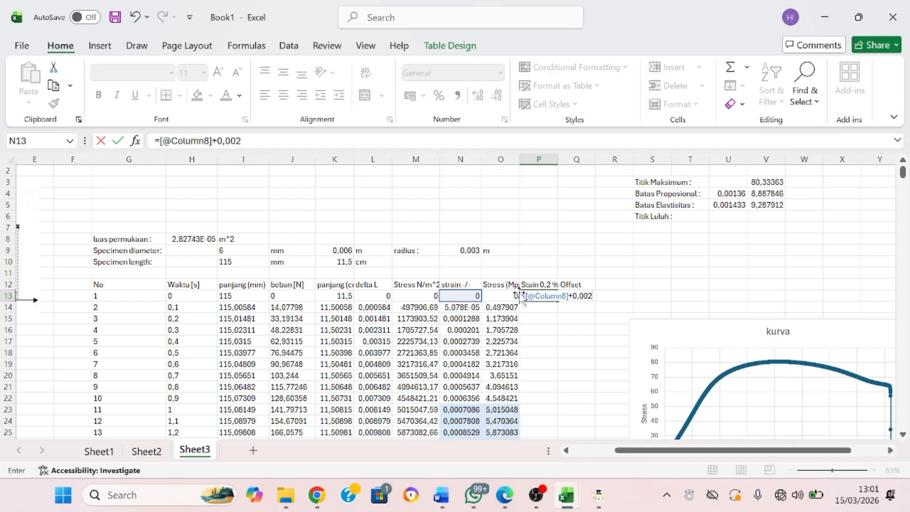
{"action": "key", "text": "Return"}
{"action": "left_click", "coordinate": [547, 299]}
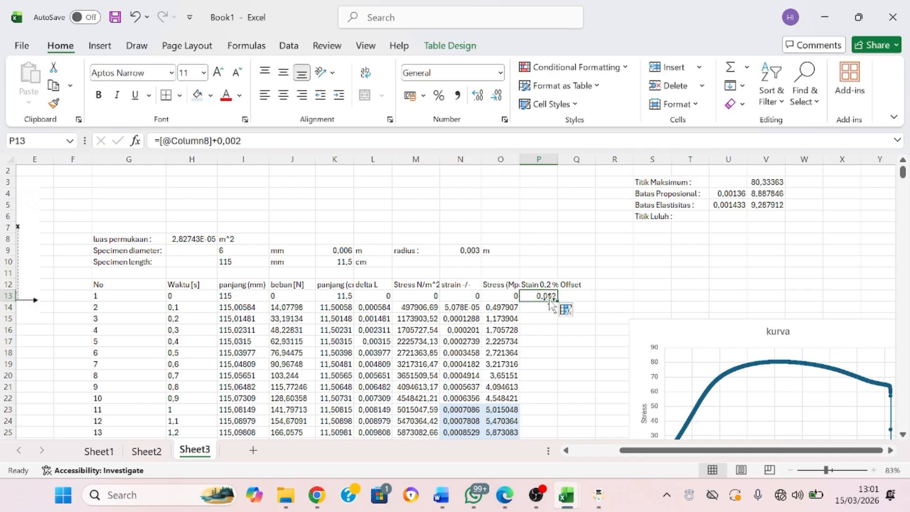
{"action": "double_click", "coordinate": [557, 300]}
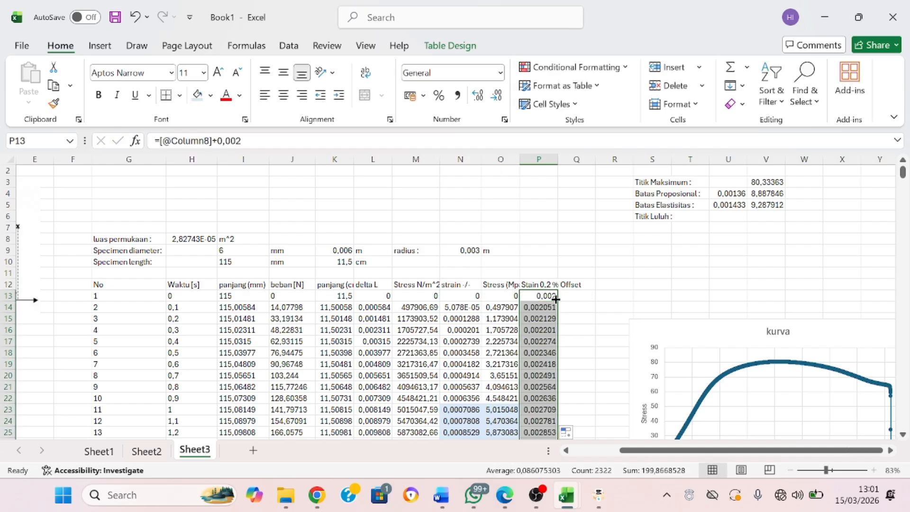
Enter the column header "Stress 0,2% Offset" in cell R12.
{"action": "left_click", "coordinate": [599, 286]}
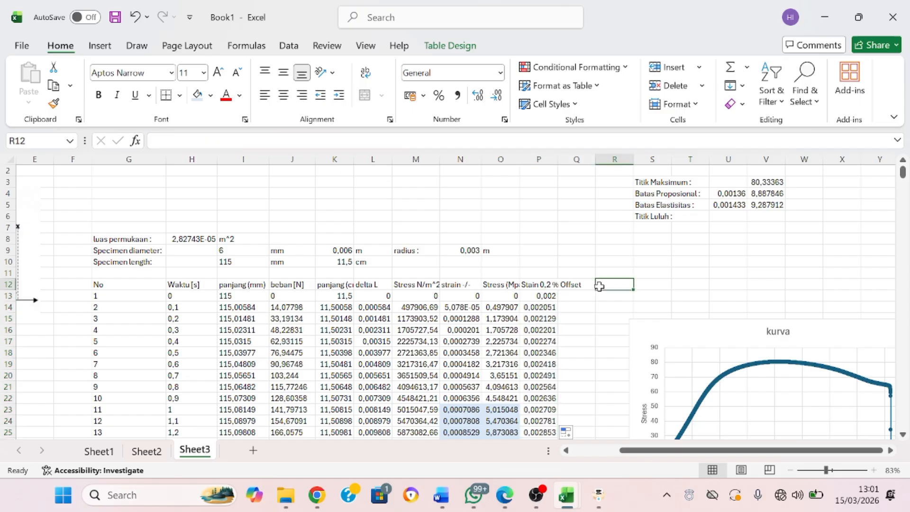
{"action": "type", "text": "Stres"}
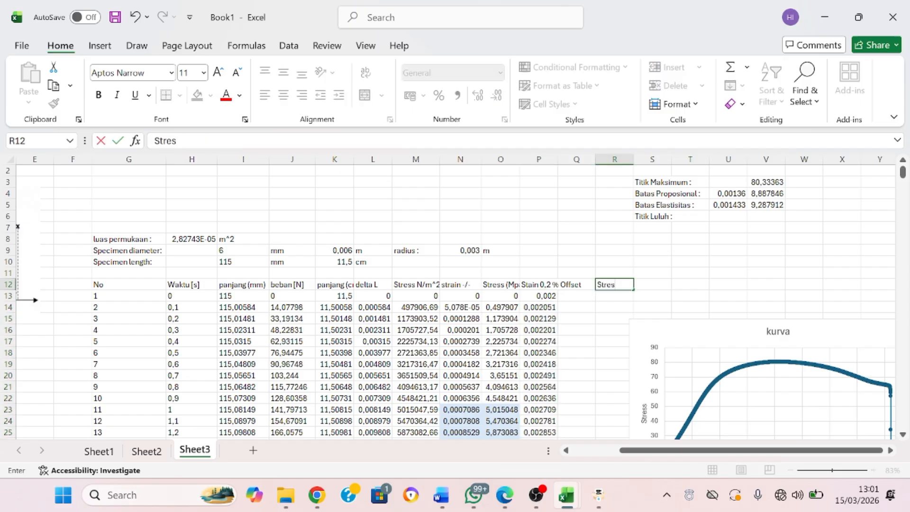
{"action": "type", "text": "s 0,2% Offset"}
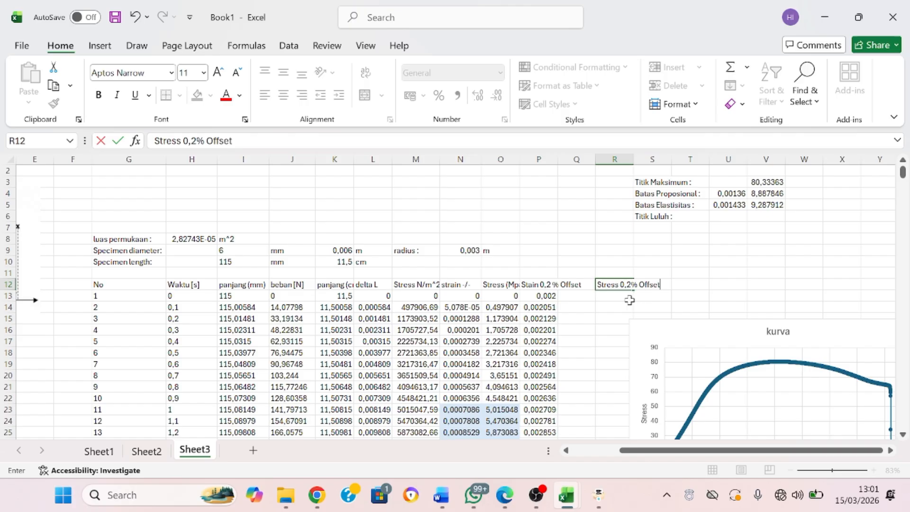
{"action": "key", "text": "Return"}
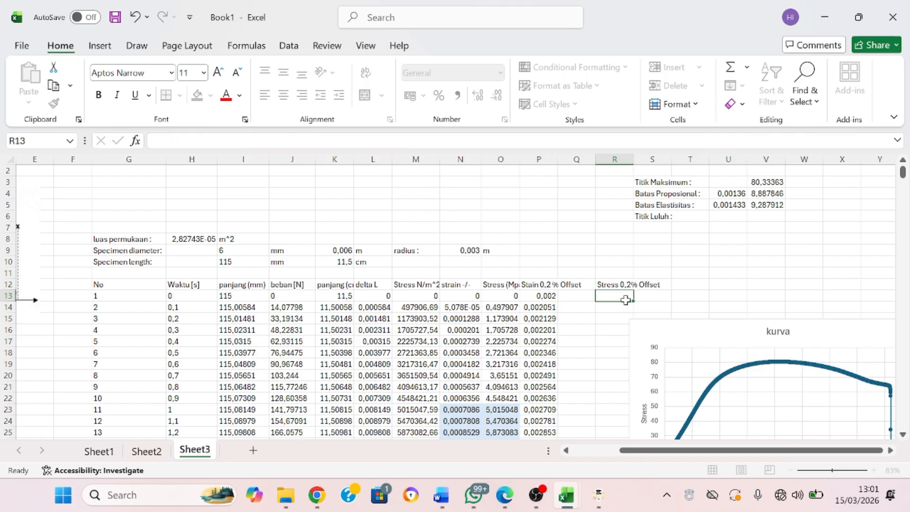
Move the kurva stress-strain chart slightly up and to the right so that it starts at about column T.
{"action": "left_click", "coordinate": [664, 331]}
{"action": "left_click_drag", "start_coordinate": [664, 331], "coordinate": [706, 314]}
{"action": "left_click_drag", "start_coordinate": [665, 456], "coordinate": [843, 456]}
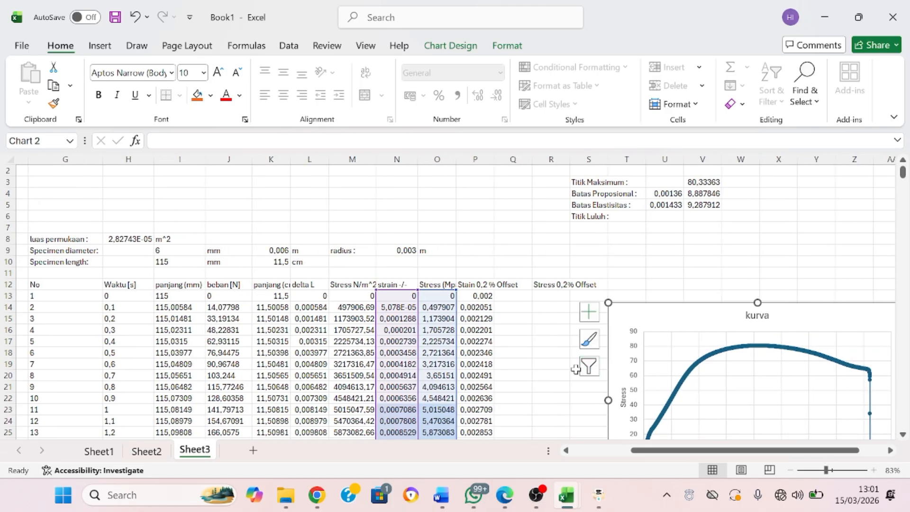
{"action": "left_click", "coordinate": [465, 295]}
{"action": "left_click", "coordinate": [444, 298]}
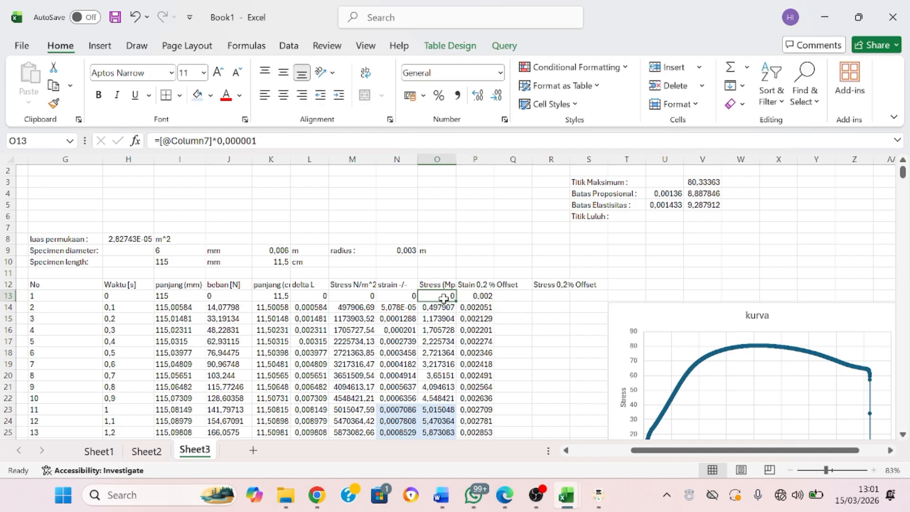
{"action": "key", "text": "ctrl+shift+Down"}
{"action": "key", "text": "ctrl+c"}
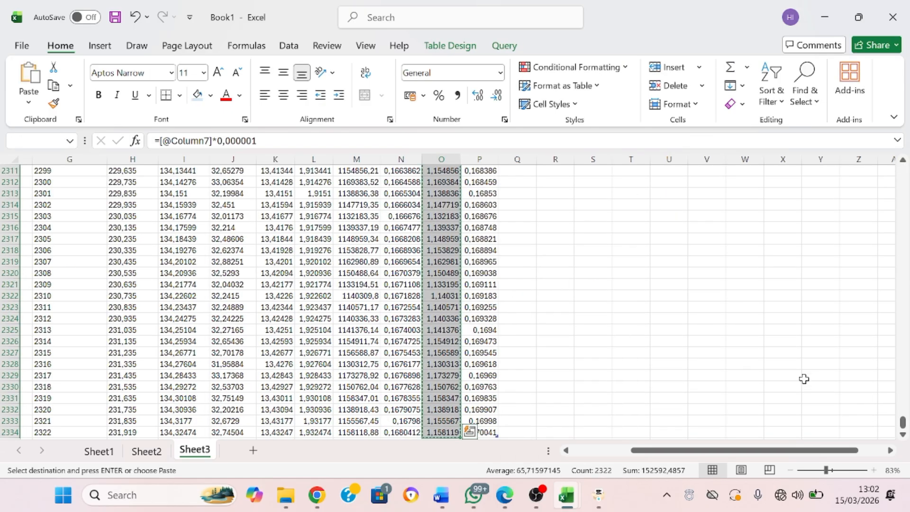
{"action": "left_click_drag", "start_coordinate": [902, 421], "coordinate": [901, 167]}
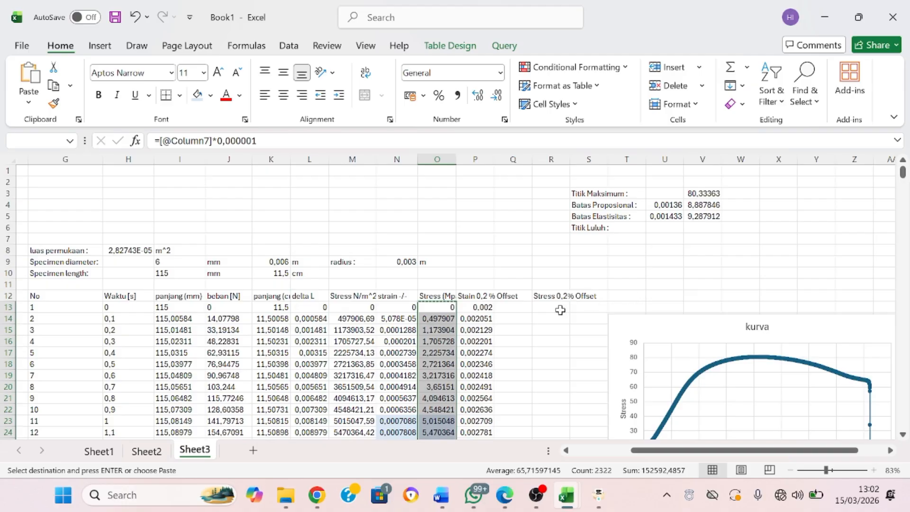
{"action": "left_click", "coordinate": [524, 303]}
Clear the header in R12 and enter "stress 0,2% Offset" in cell Q12 beside the offset strain header.
{"action": "left_click", "coordinate": [552, 297]}
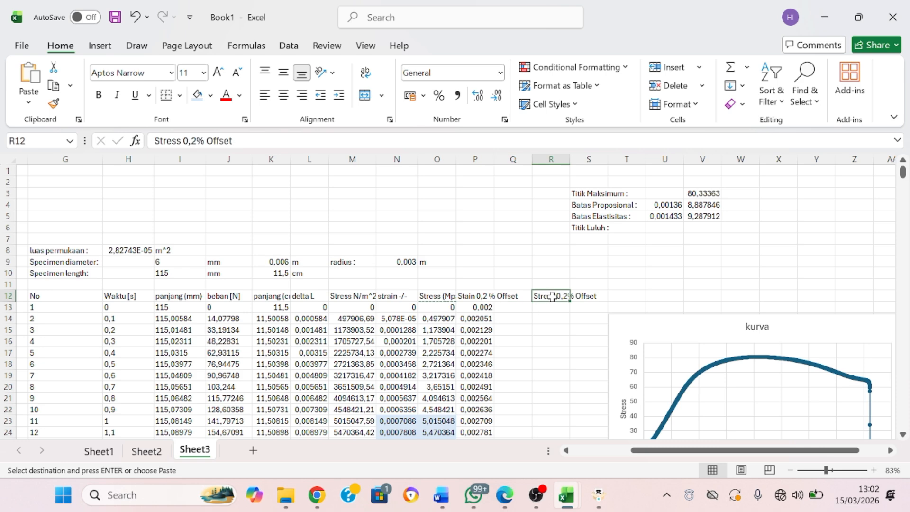
{"action": "key", "text": "BackSpace"}
{"action": "left_click", "coordinate": [522, 298]}
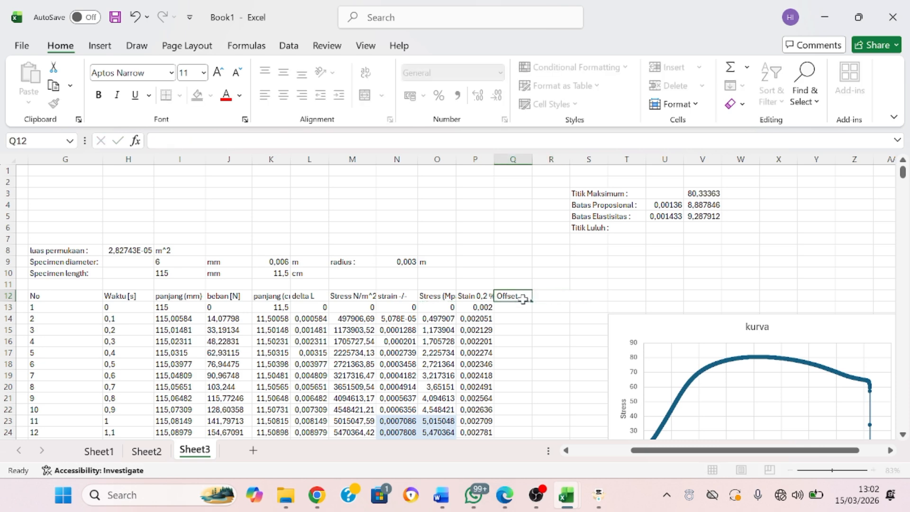
{"action": "type", "text": "stress 0,2%"}
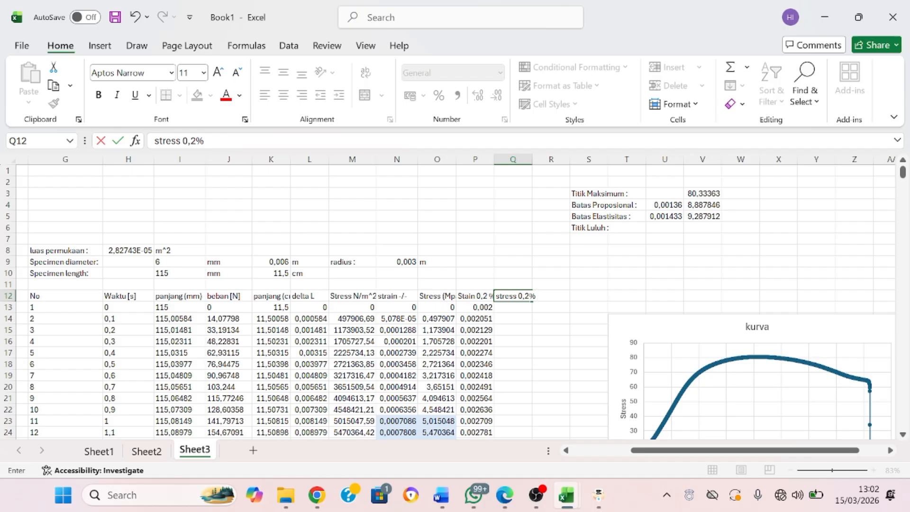
{"action": "type", "text": "Offset"}
{"action": "key", "text": "Return"}
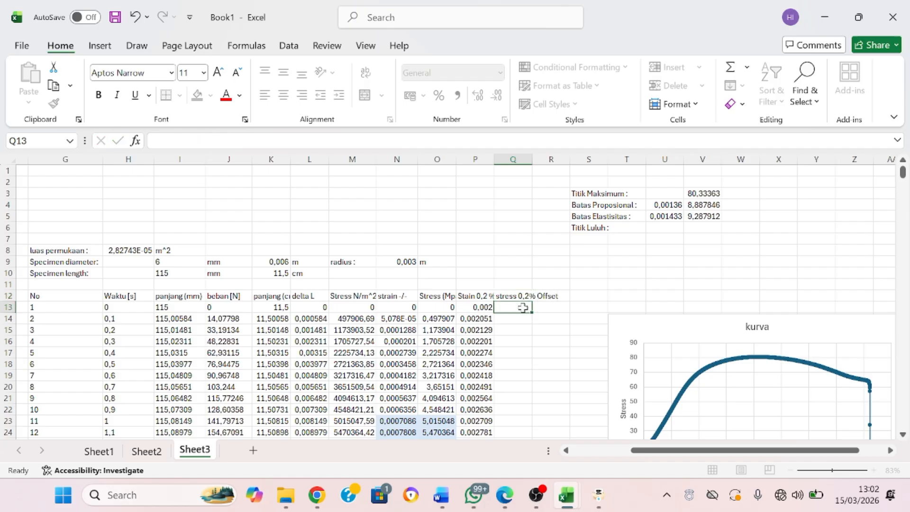
Copy all Stress (Mpa) values from O13 down and paste them into the offset stress column starting at Q13.
{"action": "left_click", "coordinate": [443, 307]}
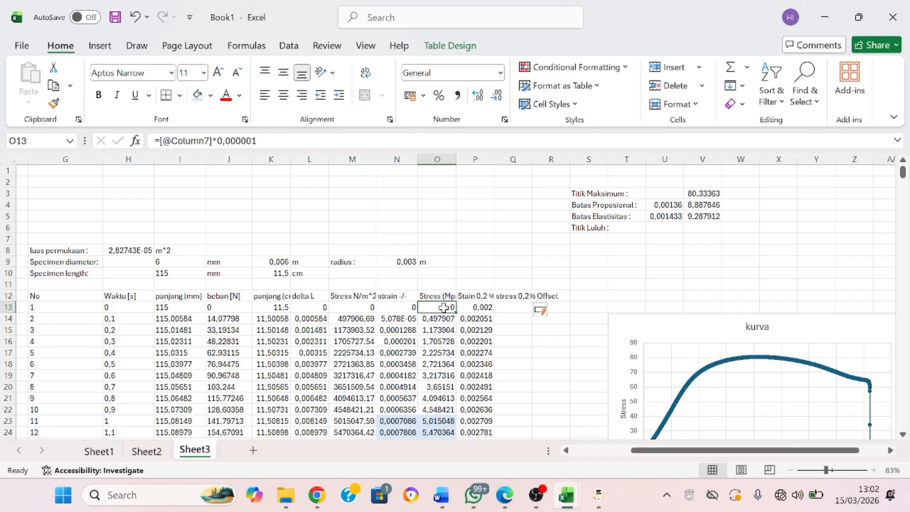
{"action": "key", "text": "ctrl+shift+Down"}
{"action": "key", "text": "ctrl+c"}
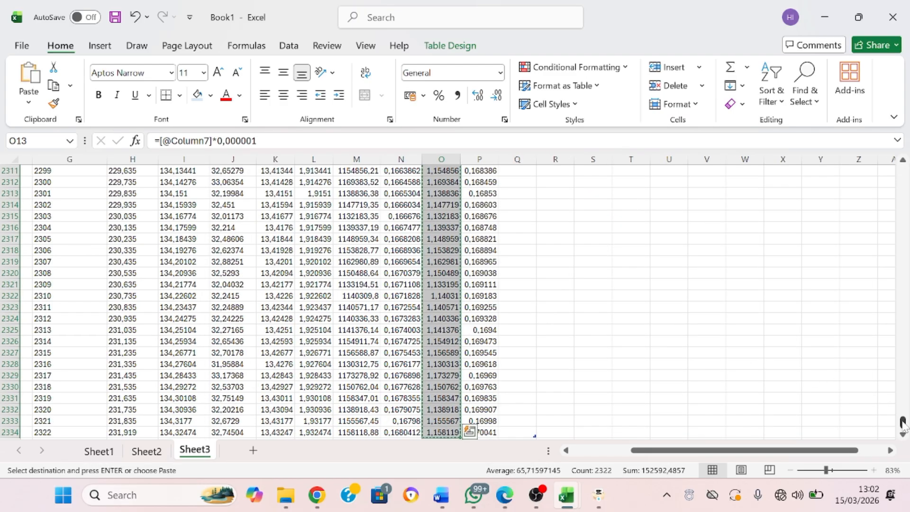
{"action": "left_click_drag", "start_coordinate": [903, 423], "coordinate": [903, 173]}
{"action": "left_click", "coordinate": [521, 307]}
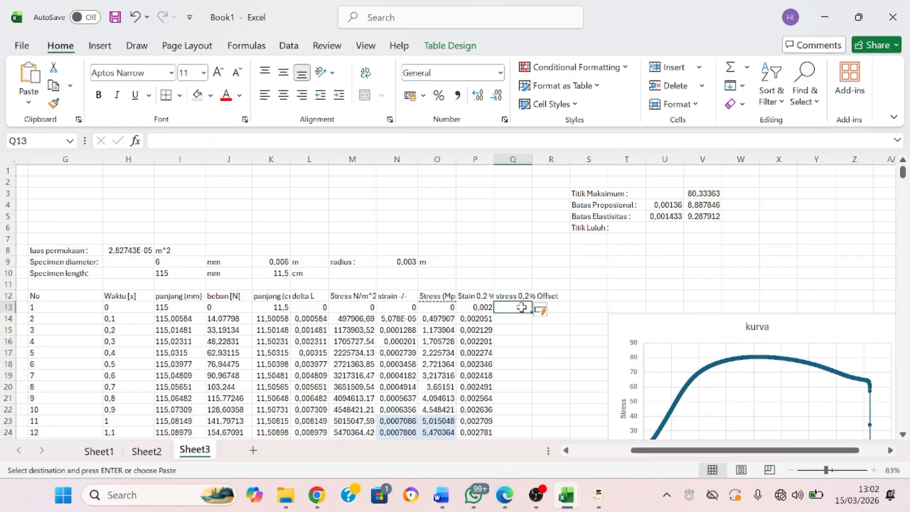
{"action": "key", "text": "ctrl+v"}
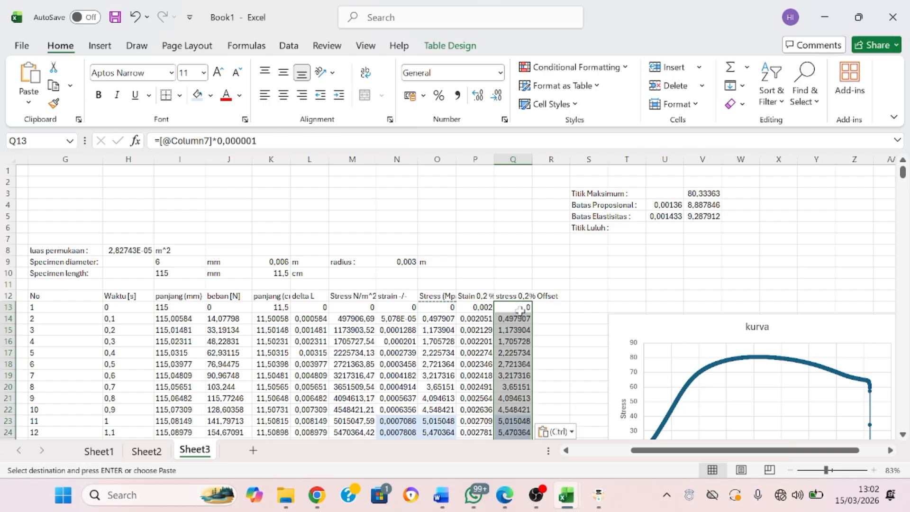
Move the kurva chart up to about row 11 and right to about column U, clear of the offset columns.
{"action": "left_click", "coordinate": [605, 330]}
{"action": "left_click", "coordinate": [629, 331]}
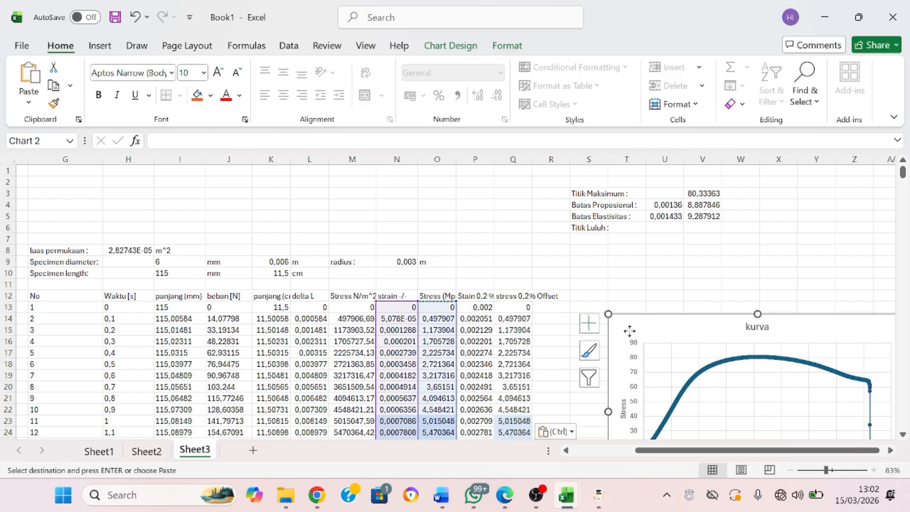
{"action": "left_click_drag", "start_coordinate": [629, 331], "coordinate": [663, 294]}
{"action": "left_click_drag", "start_coordinate": [657, 452], "coordinate": [675, 451]}
{"action": "left_click", "coordinate": [567, 369]}
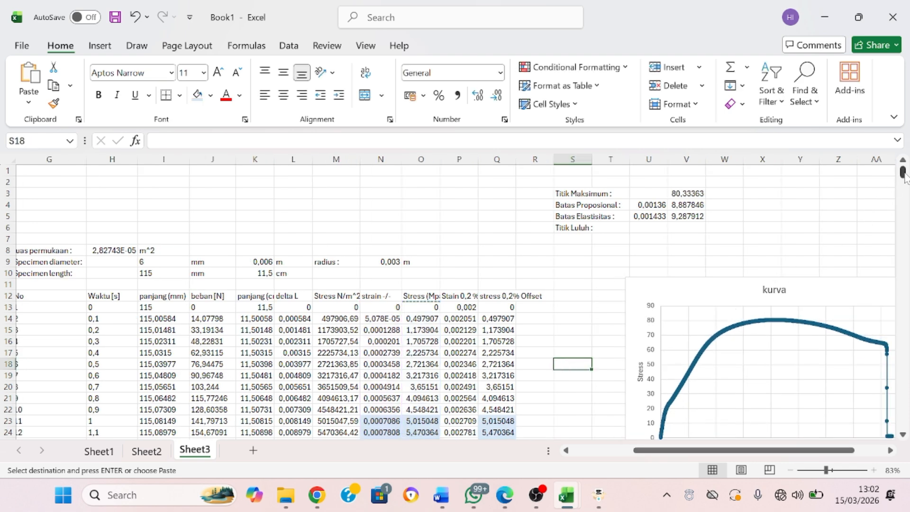
{"action": "left_click_drag", "start_coordinate": [904, 174], "coordinate": [905, 180]}
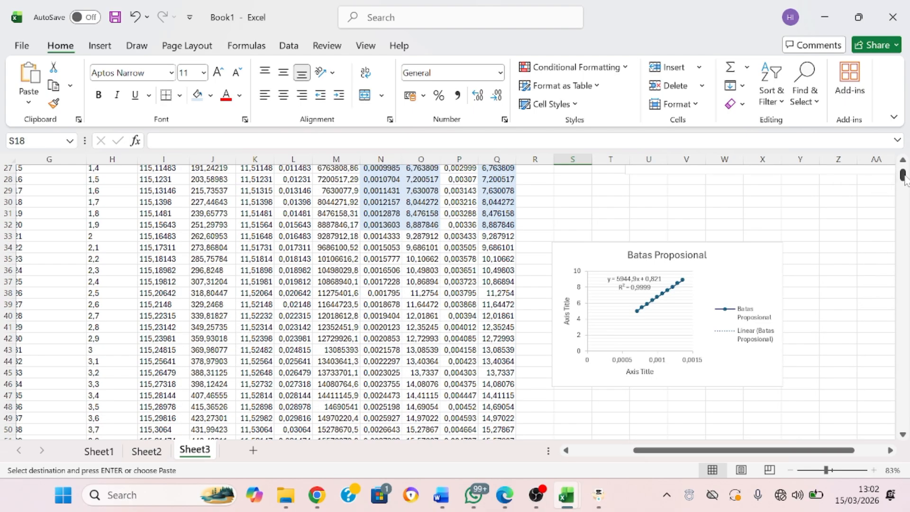
{"action": "left_click", "coordinate": [503, 237]}
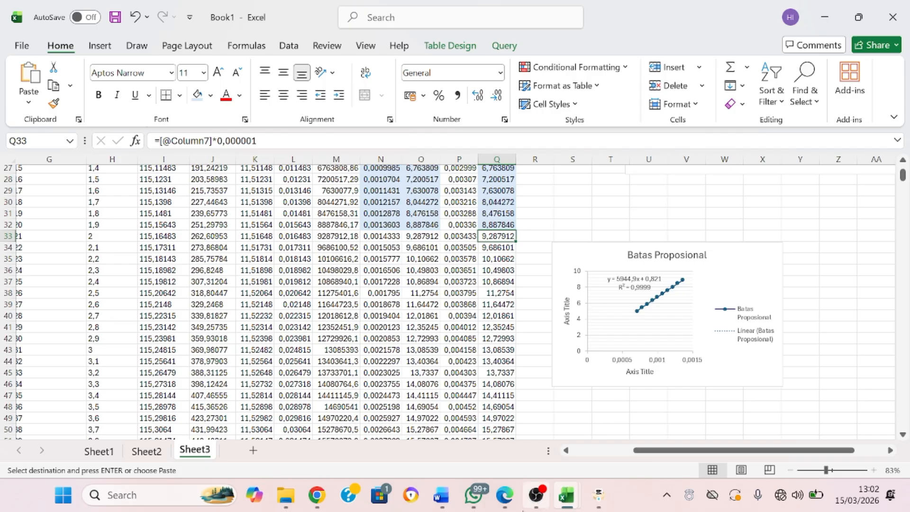
{"action": "mouse_move", "coordinate": [536, 495]}
{"action": "left_click", "coordinate": [564, 440]}
{"action": "left_click", "coordinate": [758, 360]}
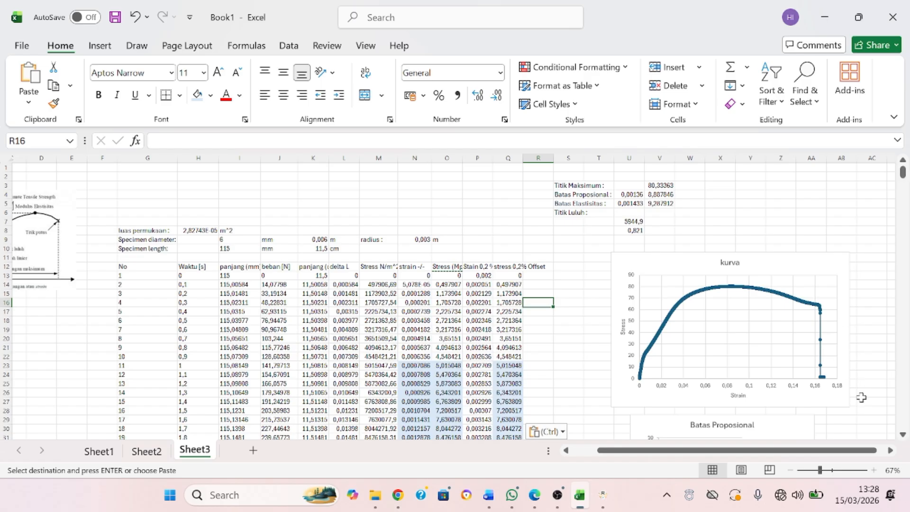
{"action": "scroll", "coordinate": [905, 439], "scroll_direction": "down", "scroll_amount": 2}
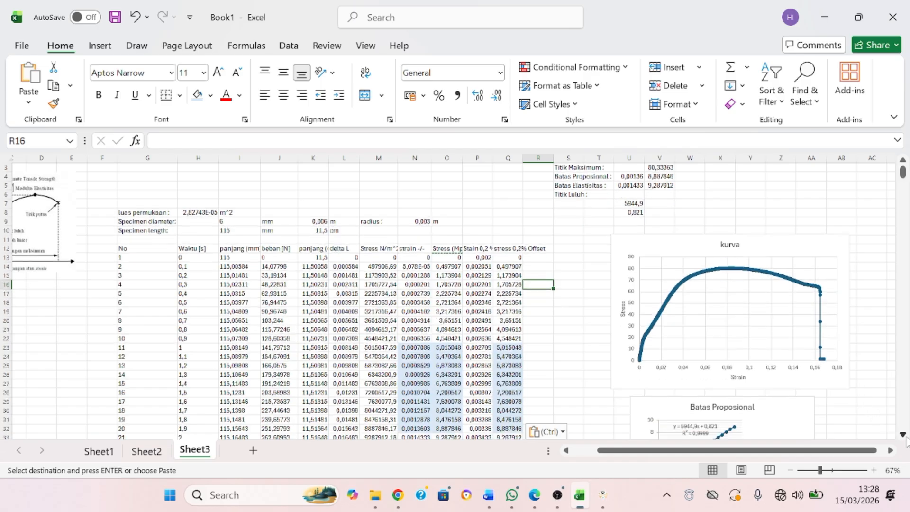
{"action": "mouse_move", "coordinate": [679, 280]}
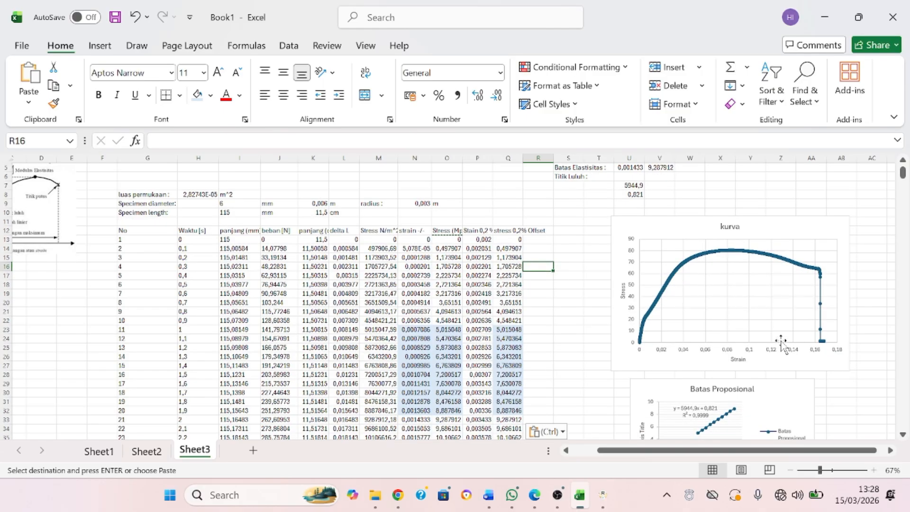
{"action": "scroll", "coordinate": [905, 440], "scroll_direction": "down", "scroll_amount": 1}
{"action": "scroll", "coordinate": [906, 439], "scroll_direction": "down", "scroll_amount": 3}
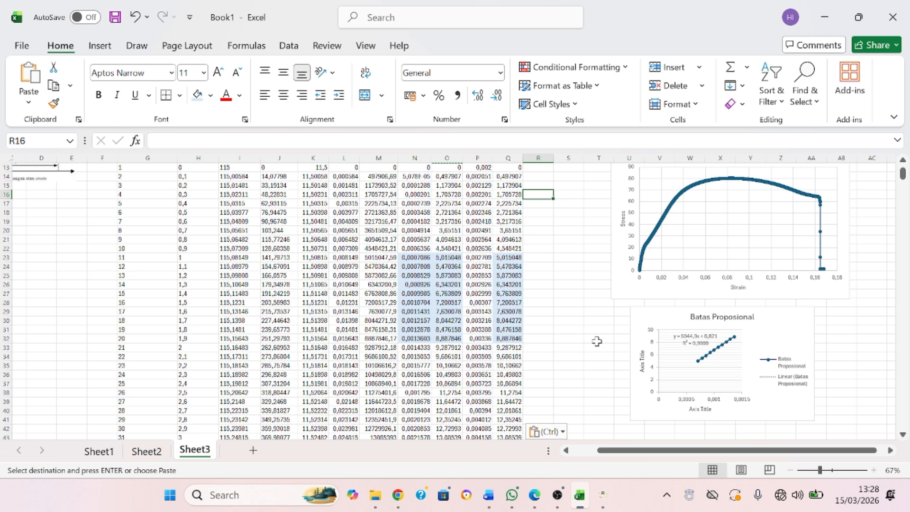
{"action": "left_click", "coordinate": [516, 349]}
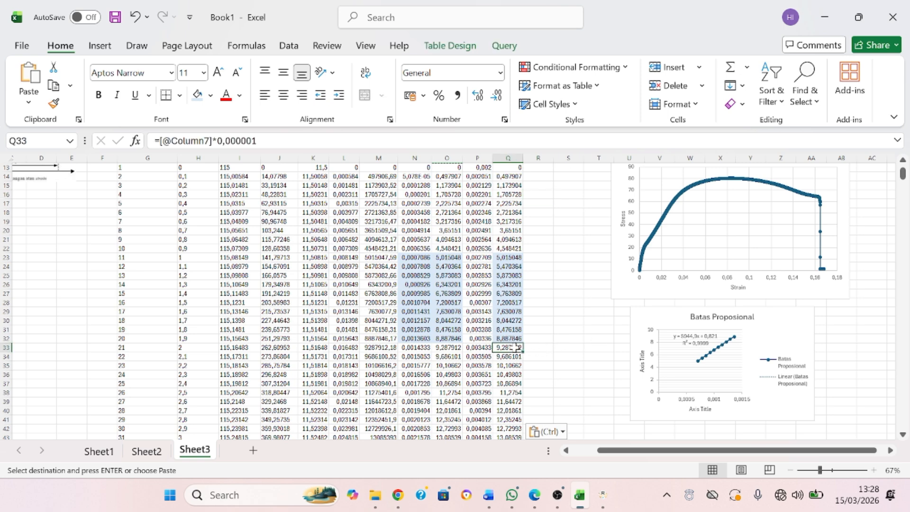
{"action": "type", "text": "="}
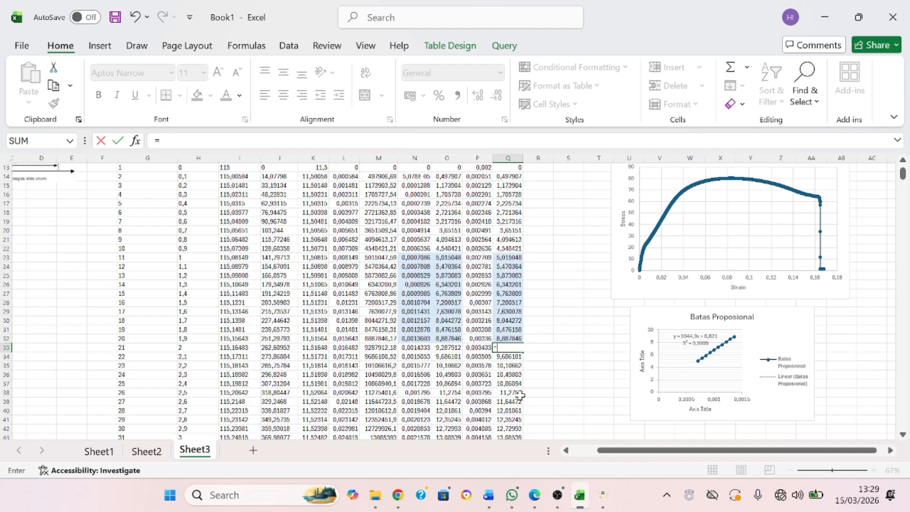
{"action": "type", "text": "5944,9*"}
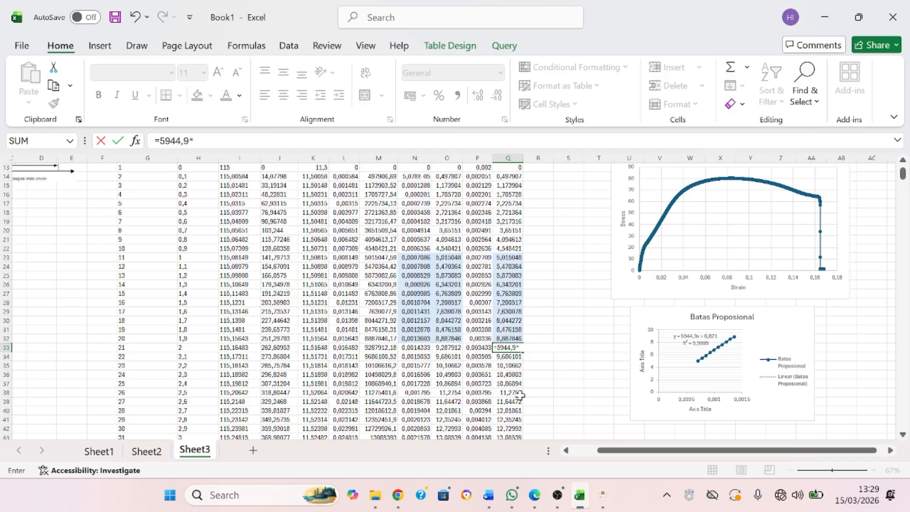
{"action": "left_click", "coordinate": [419, 348]}
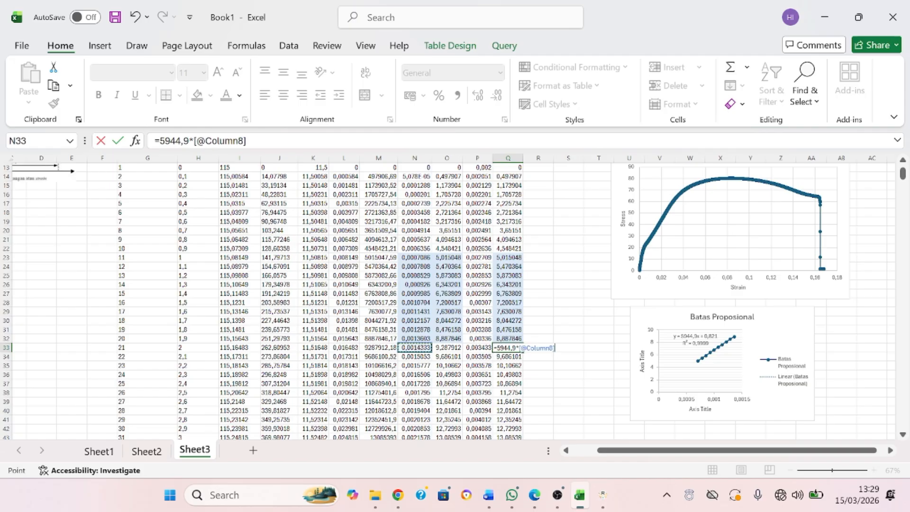
{"action": "type", "text": "+0,821"}
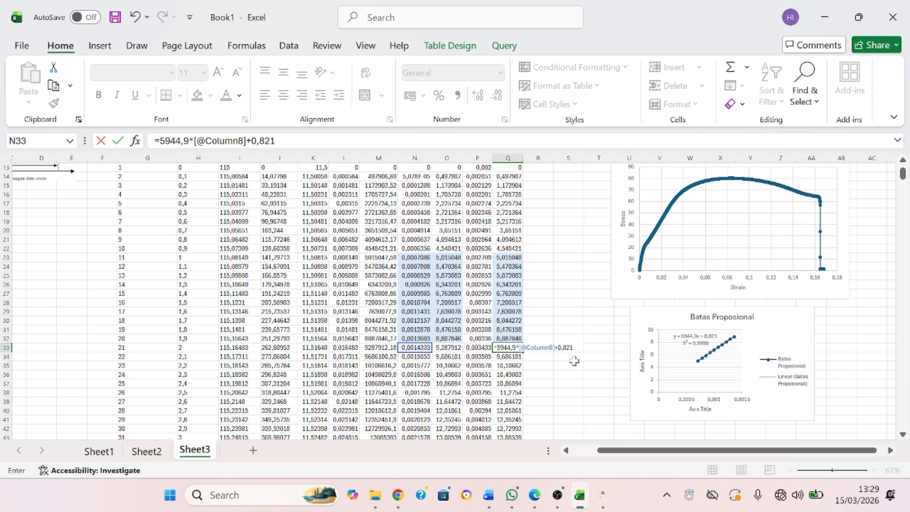
{"action": "key", "text": "Return"}
Fill the Q33 formula down through the remaining rows of the offset stress column.
{"action": "left_click_drag", "start_coordinate": [523, 355], "coordinate": [523, 358]}
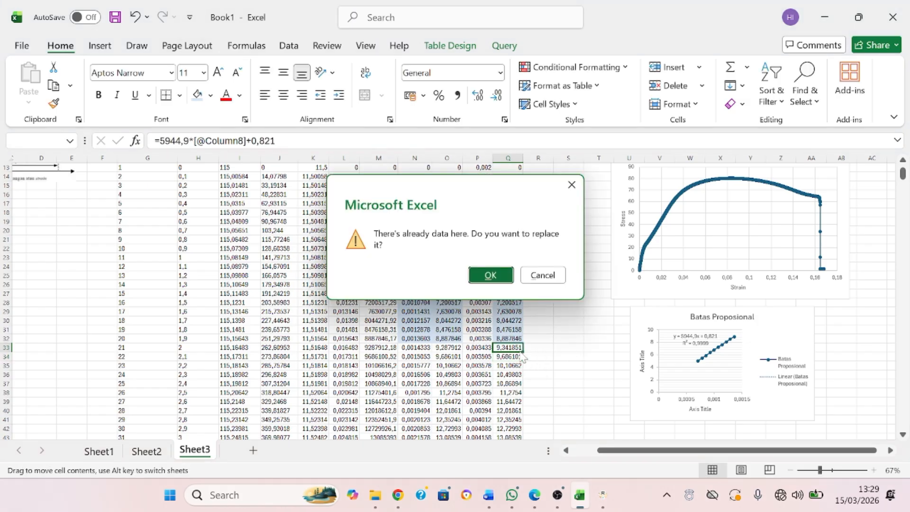
{"action": "left_click", "coordinate": [571, 187]}
{"action": "left_click", "coordinate": [514, 347]}
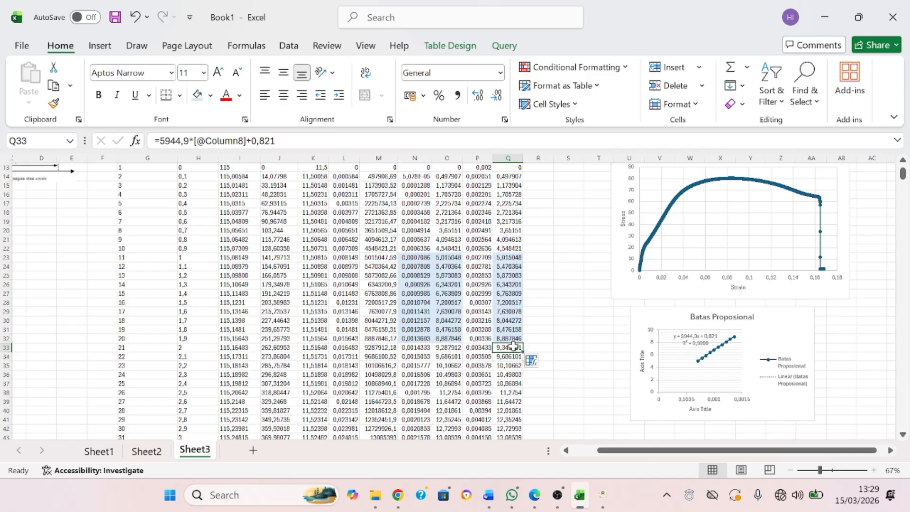
{"action": "double_click", "coordinate": [521, 351]}
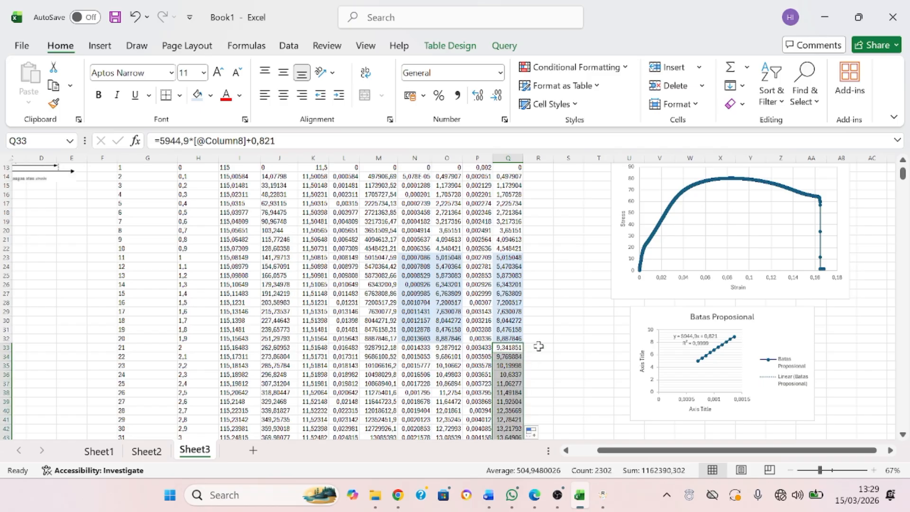
{"action": "left_click", "coordinate": [539, 345]}
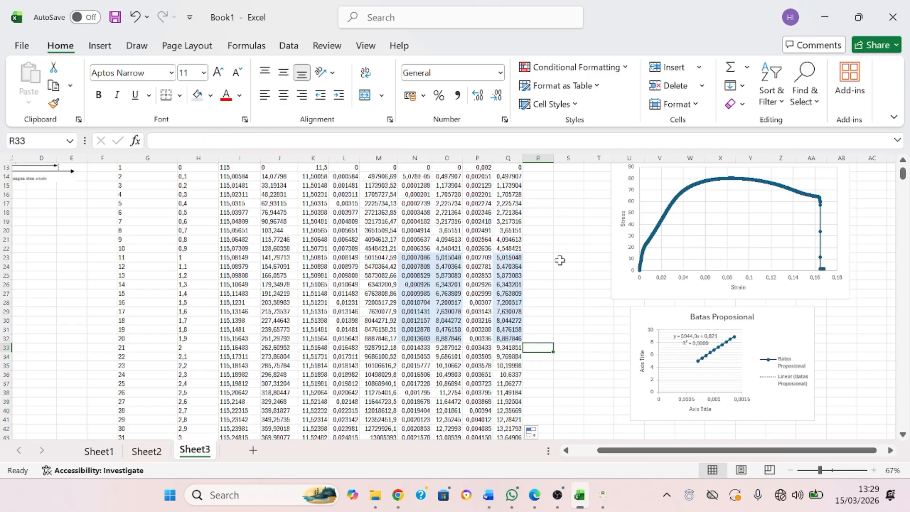
Move the Batas Proposional chart down to about row 32 at column U, leaving a gap below the kurva chart.
{"action": "left_click", "coordinate": [661, 317]}
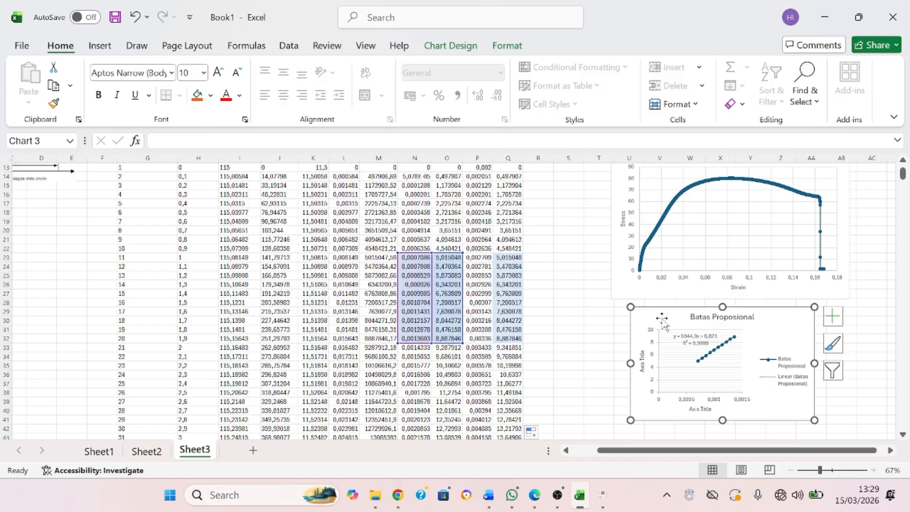
{"action": "left_click_drag", "start_coordinate": [662, 317], "coordinate": [650, 347]}
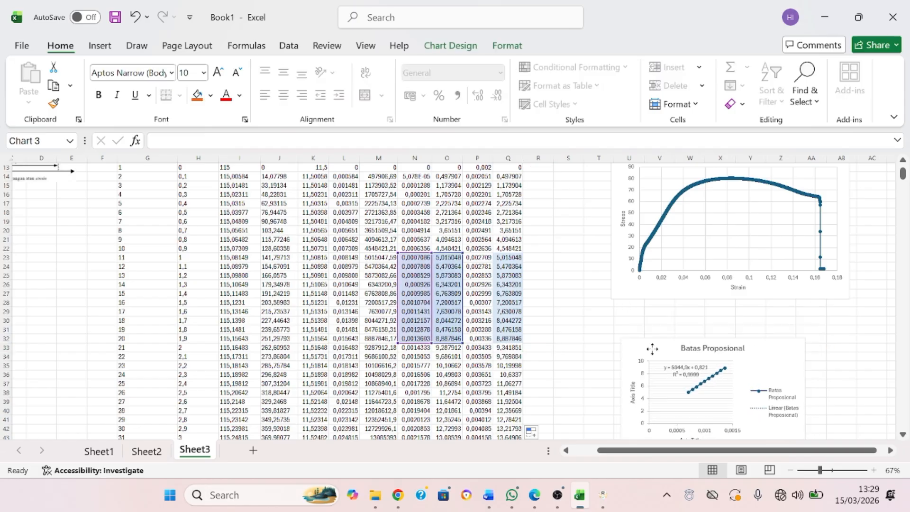
{"action": "left_click", "coordinate": [692, 211]}
{"action": "left_click", "coordinate": [903, 163]}
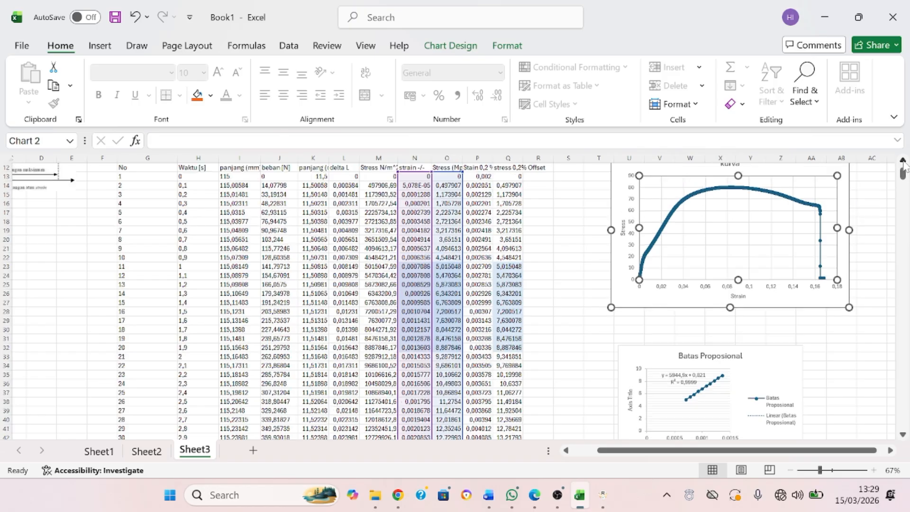
{"action": "left_click", "coordinate": [903, 163]}
{"action": "left_click", "coordinate": [723, 344]}
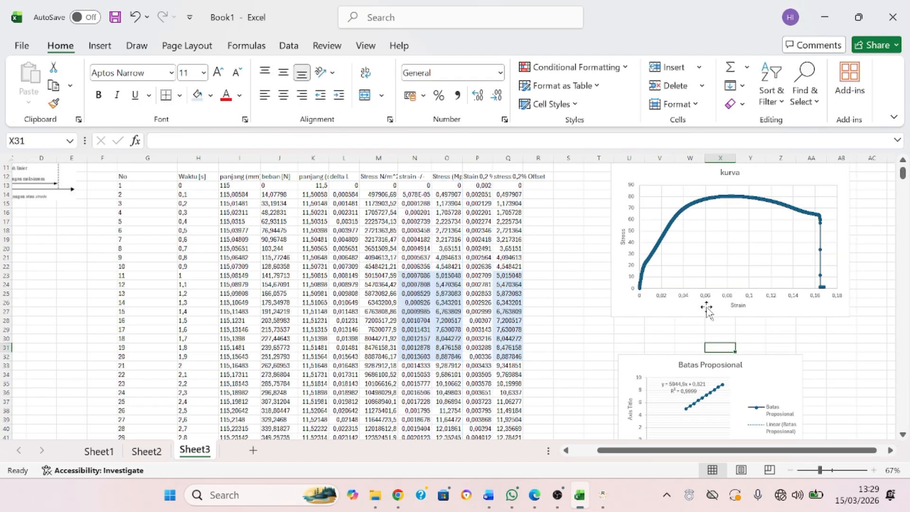
Add a new data series named "Titik luluh" to the kurva chart's data source.
{"action": "left_click", "coordinate": [707, 305]}
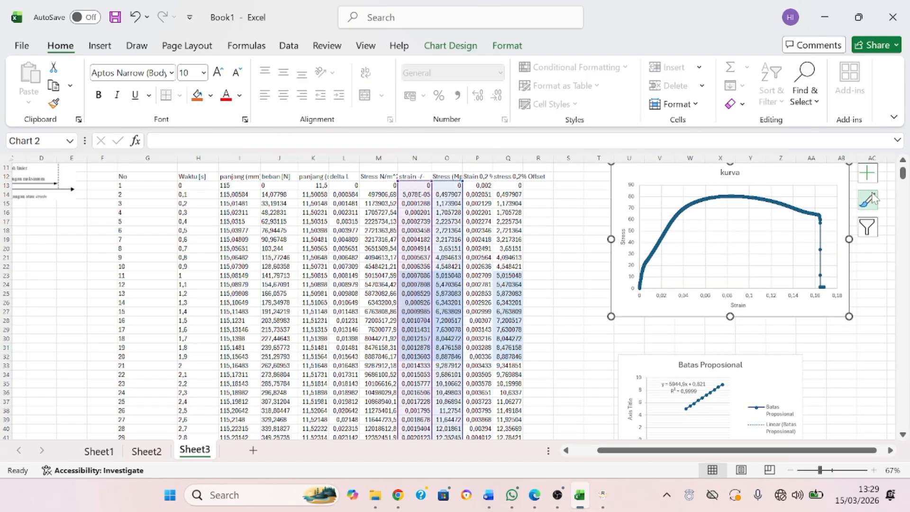
{"action": "left_click", "coordinate": [903, 163]}
{"action": "left_click", "coordinate": [903, 163]}
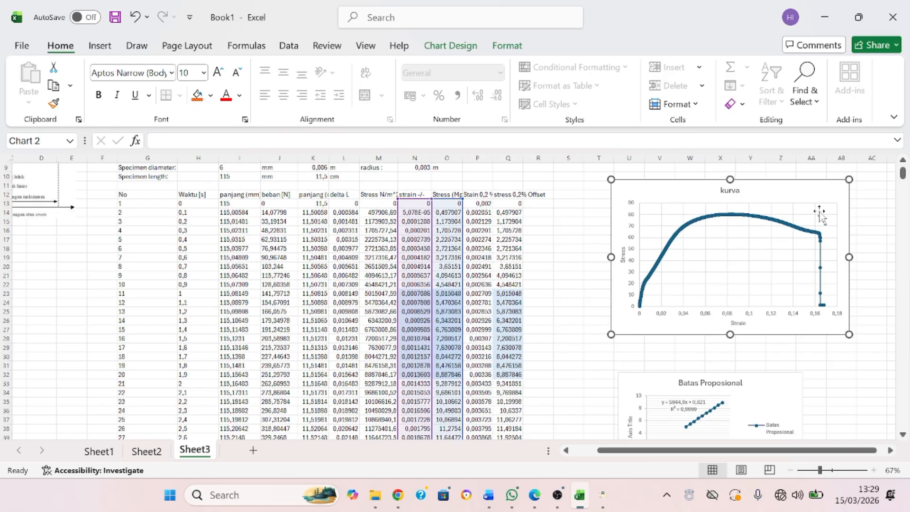
{"action": "double_click", "coordinate": [778, 203]}
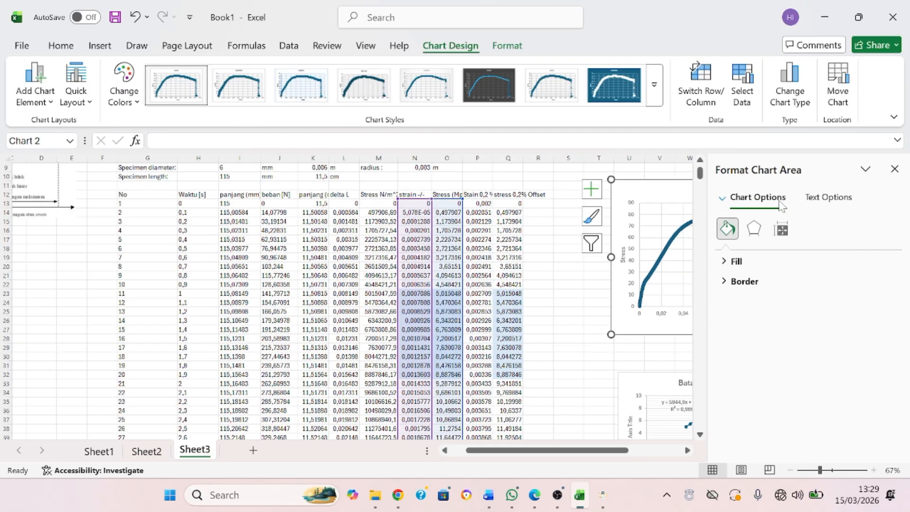
{"action": "left_click", "coordinate": [894, 170]}
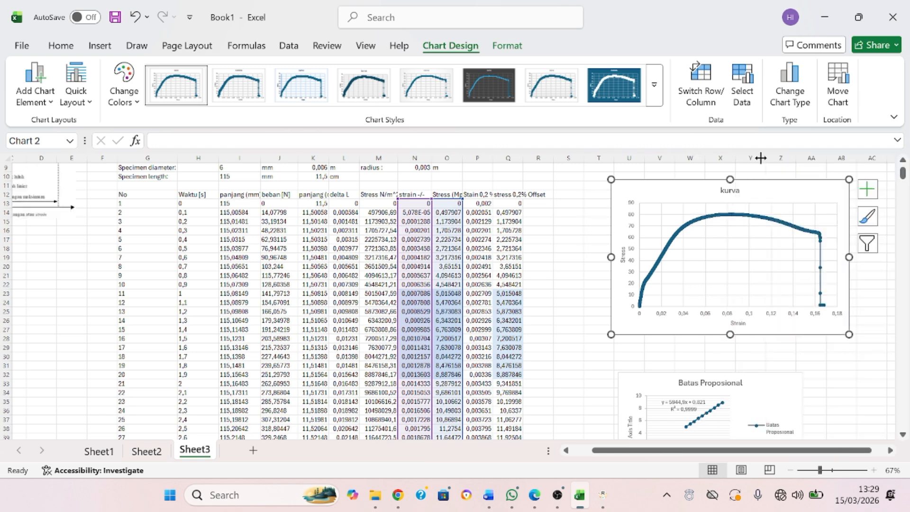
{"action": "left_click", "coordinate": [753, 99]}
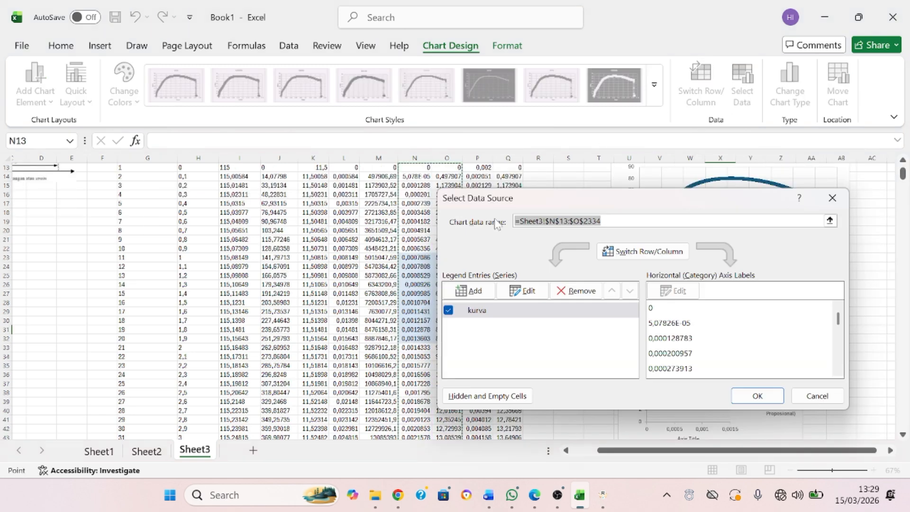
{"action": "left_click", "coordinate": [484, 290]}
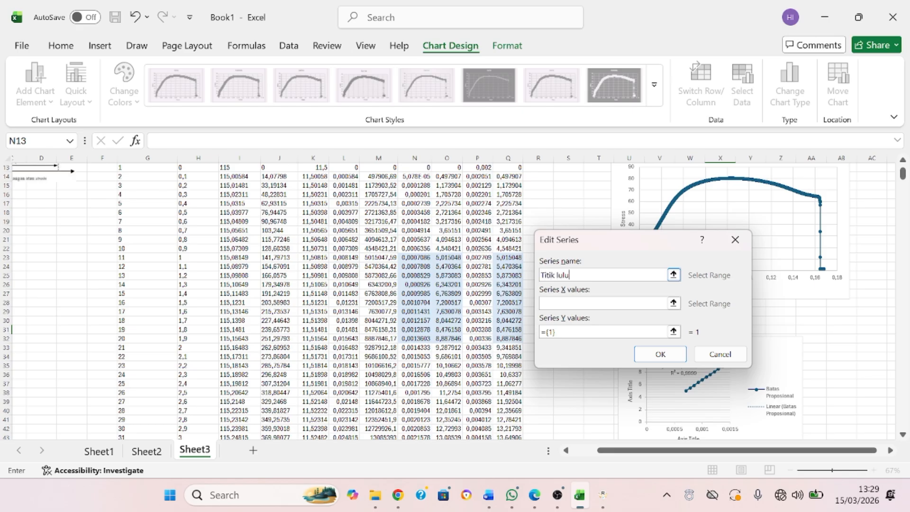
{"action": "type", "text": "Titik luluh"}
Set the Titik luluh series X values to the offset strain range P23:P32.
{"action": "left_click", "coordinate": [673, 303]}
{"action": "left_click_drag", "start_coordinate": [638, 251], "coordinate": [689, 250]}
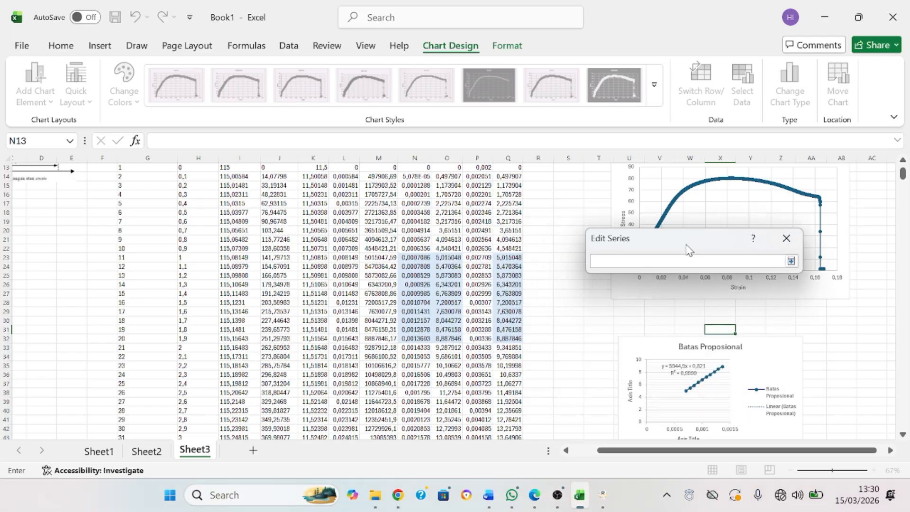
{"action": "left_click", "coordinate": [483, 257]}
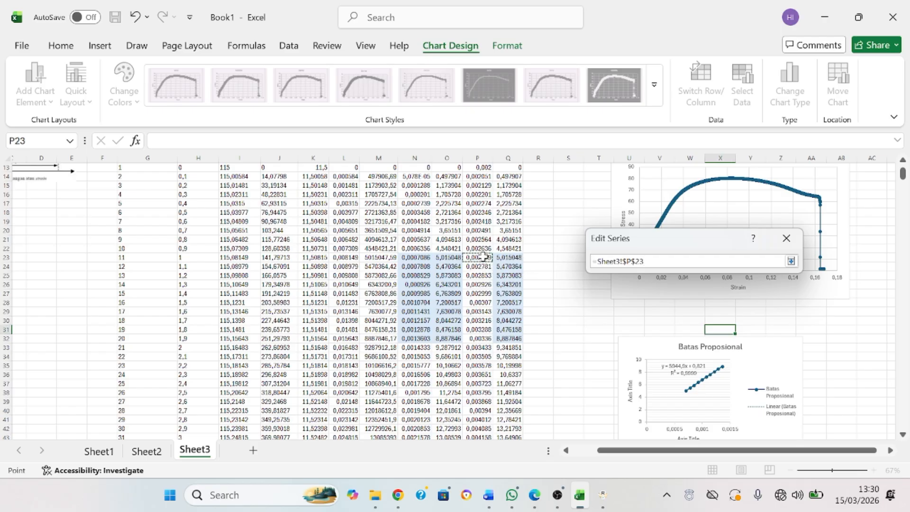
{"action": "left_click_drag", "start_coordinate": [483, 257], "coordinate": [491, 339]}
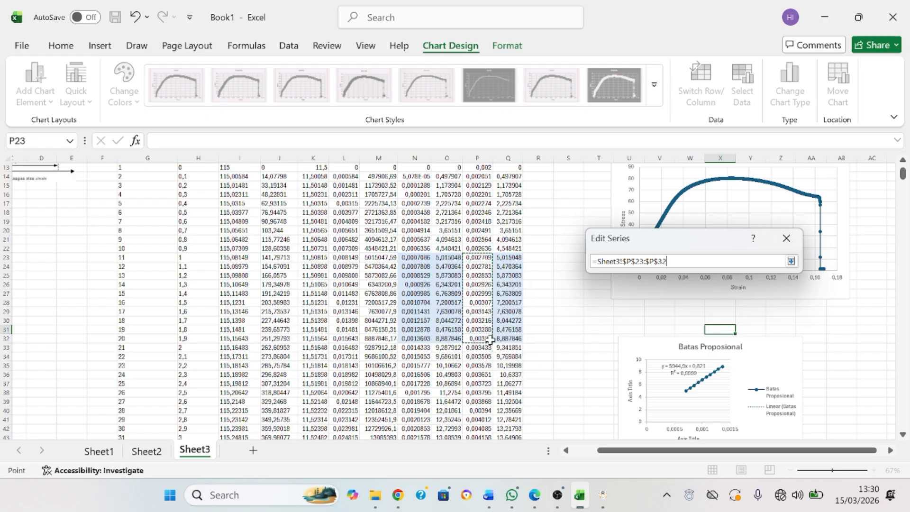
{"action": "left_click", "coordinate": [790, 261]}
Clear the default Y values of the Titik luluh series and select offset stress values starting at Q23.
{"action": "left_click", "coordinate": [709, 333]}
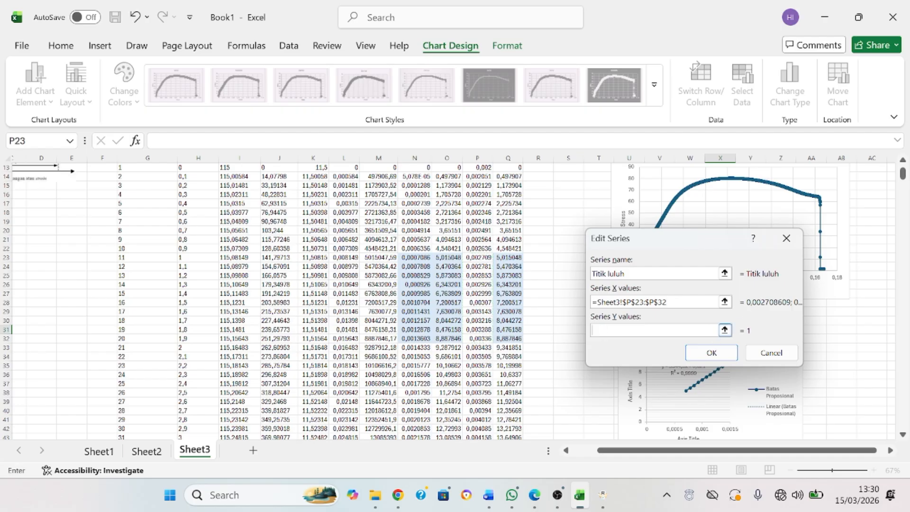
{"action": "left_click", "coordinate": [725, 330]}
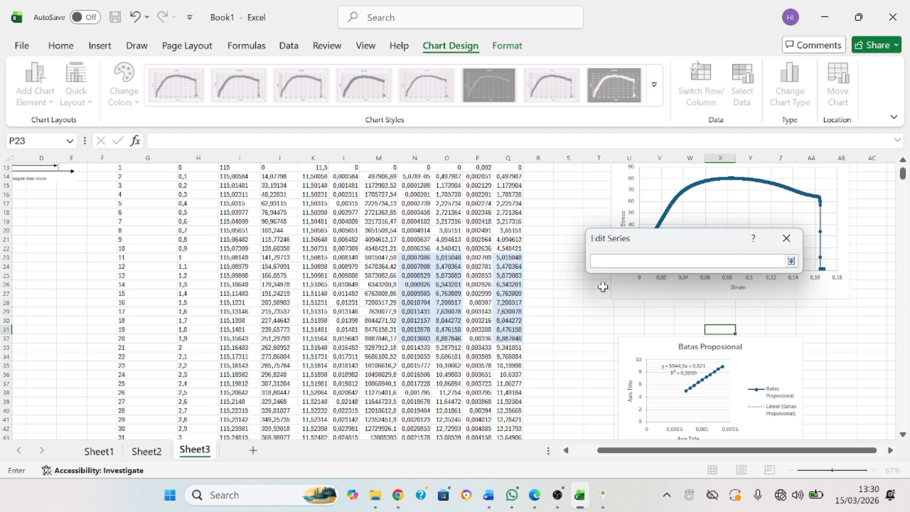
{"action": "left_click", "coordinate": [519, 257]}
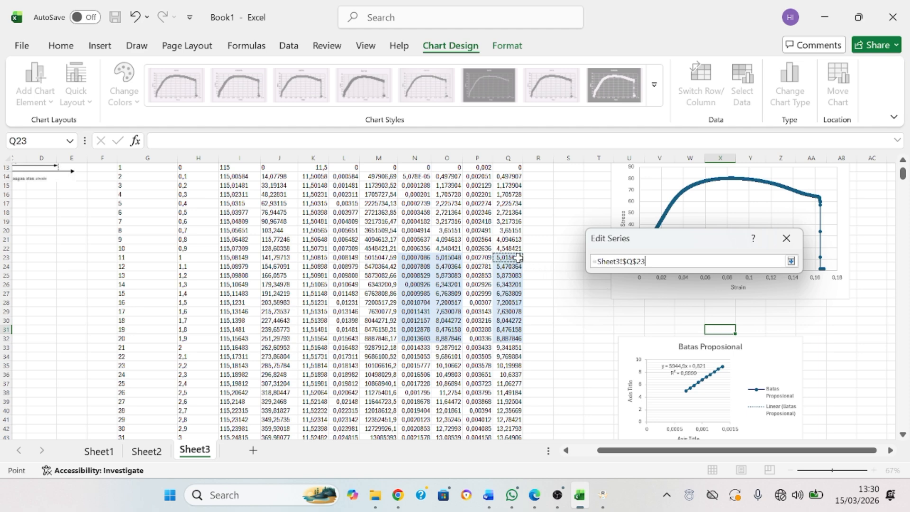
Set the Titik luluh series' Y values to Sheet3!$Q$23:$Q$32 and apply the chart's data source changes.
{"action": "left_click_drag", "start_coordinate": [518, 257], "coordinate": [523, 338]}
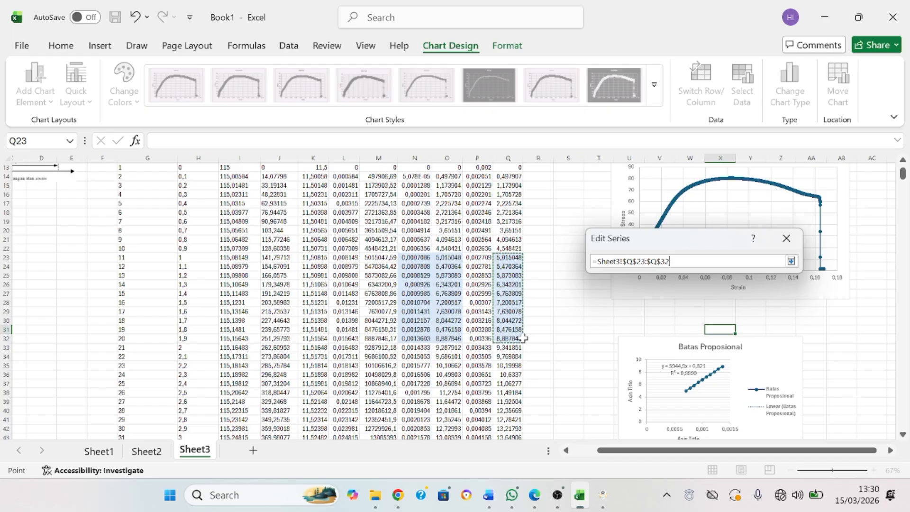
{"action": "left_click", "coordinate": [791, 261]}
{"action": "left_click", "coordinate": [726, 353]}
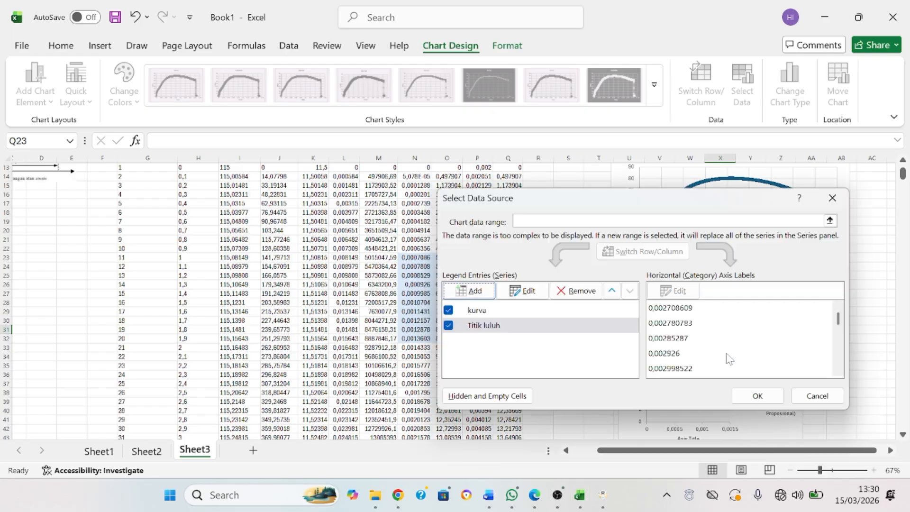
{"action": "left_click", "coordinate": [757, 396]}
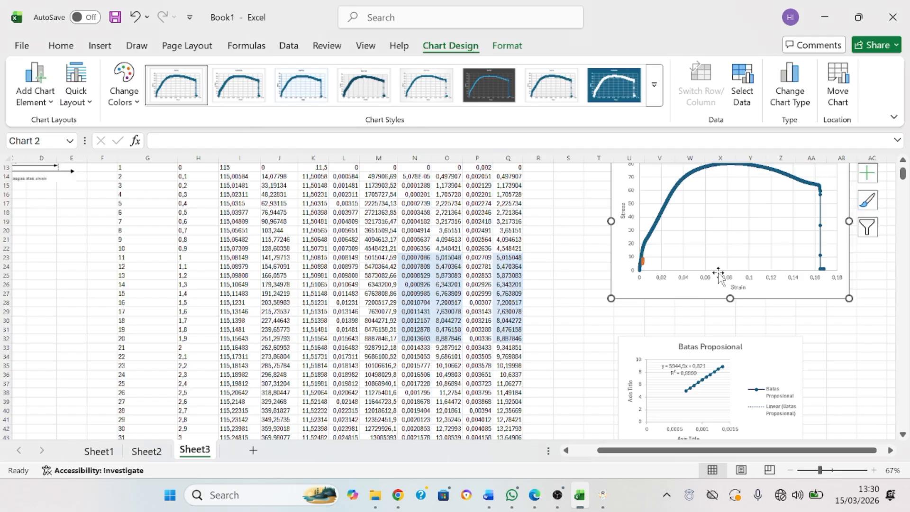
Open the Titik luluh series' X values range for editing in the stress-strain chart's data source.
{"action": "scroll", "coordinate": [719, 273], "scroll_direction": "up", "scroll_amount": 3}
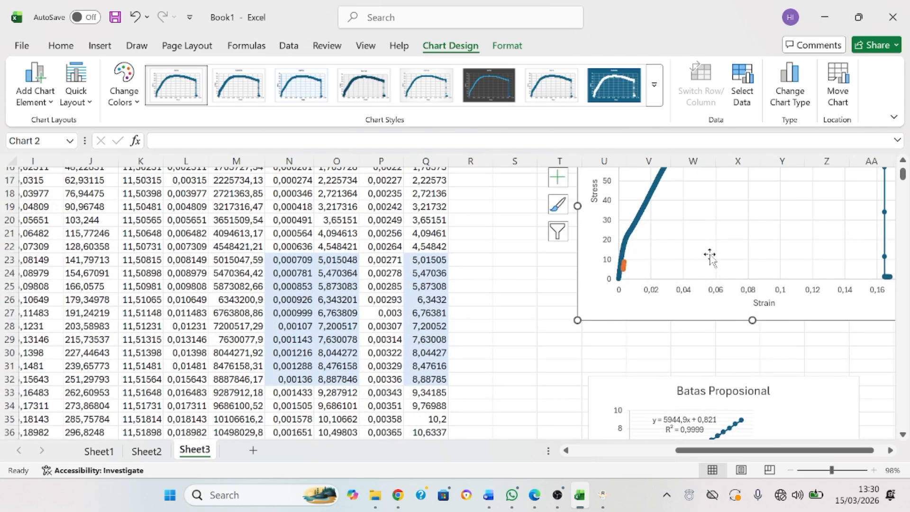
{"action": "scroll", "coordinate": [668, 249], "scroll_direction": "up", "scroll_amount": 1}
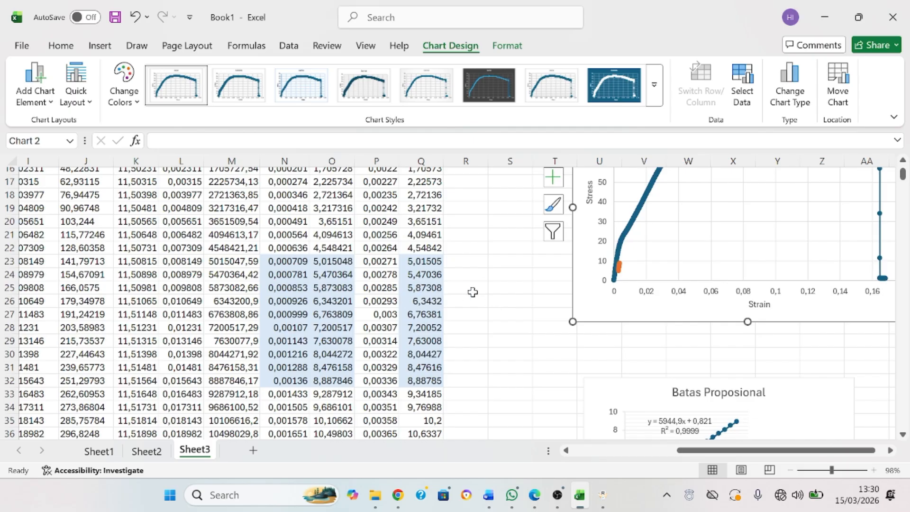
{"action": "double_click", "coordinate": [620, 271]}
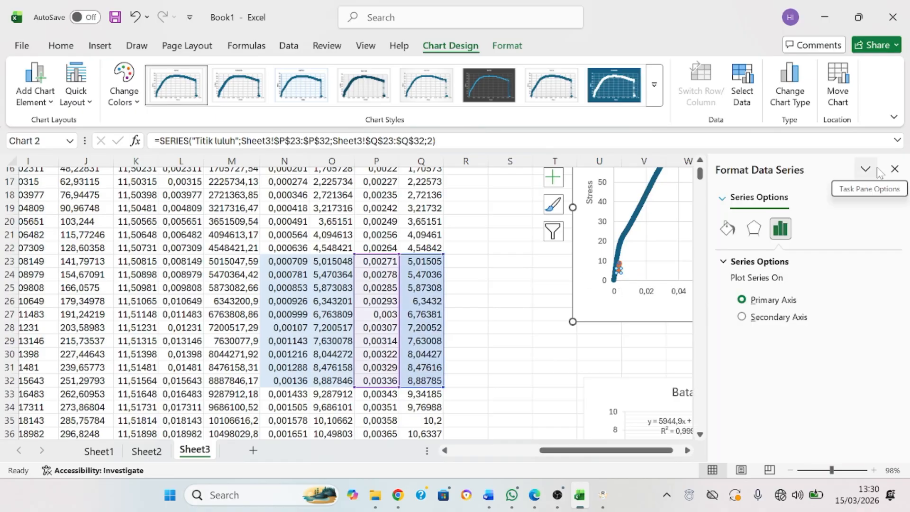
{"action": "left_click", "coordinate": [739, 99]}
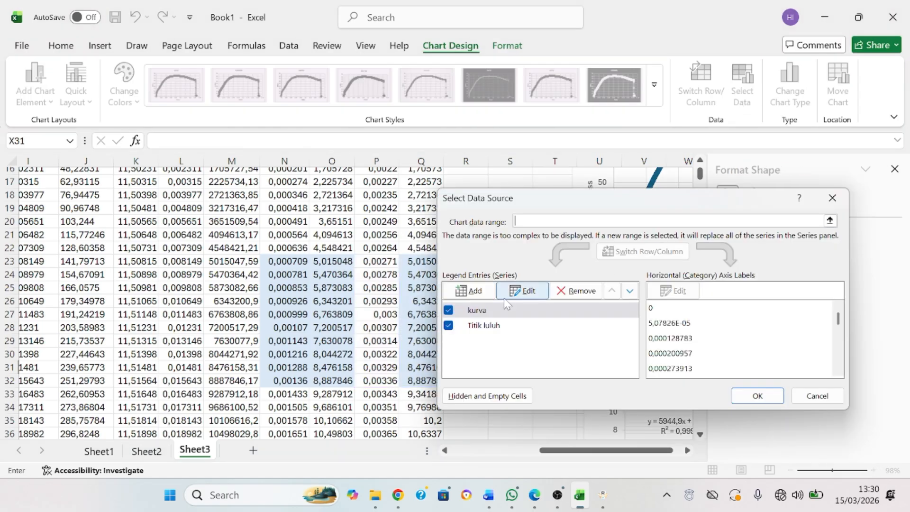
{"action": "left_click", "coordinate": [521, 292]}
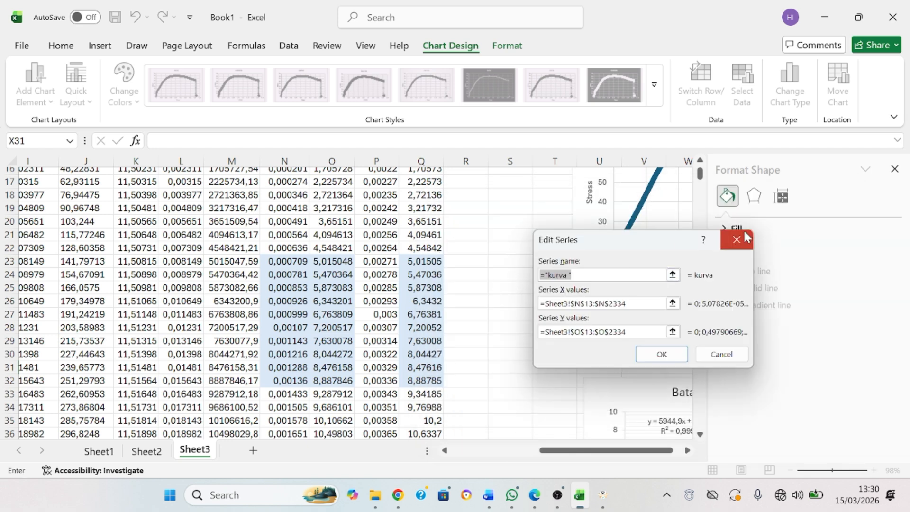
{"action": "left_click", "coordinate": [737, 239]}
{"action": "left_click", "coordinate": [522, 326]}
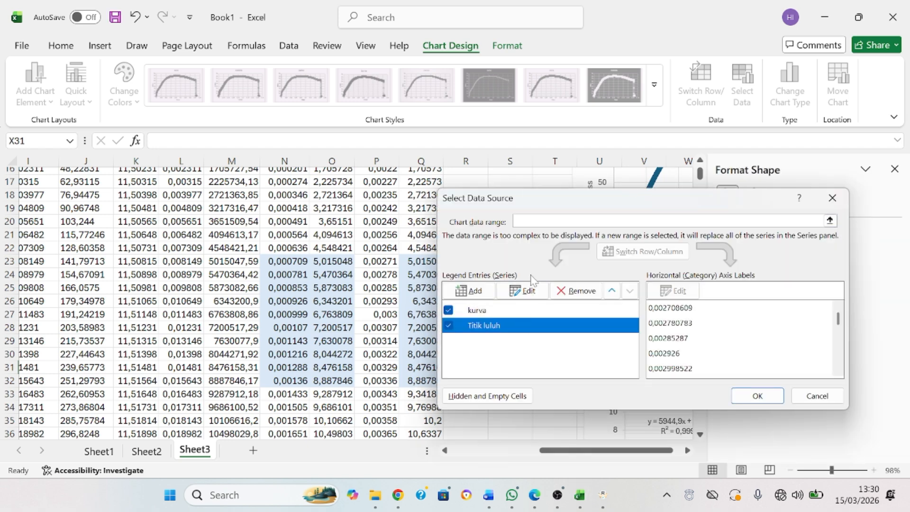
{"action": "left_click", "coordinate": [533, 290]}
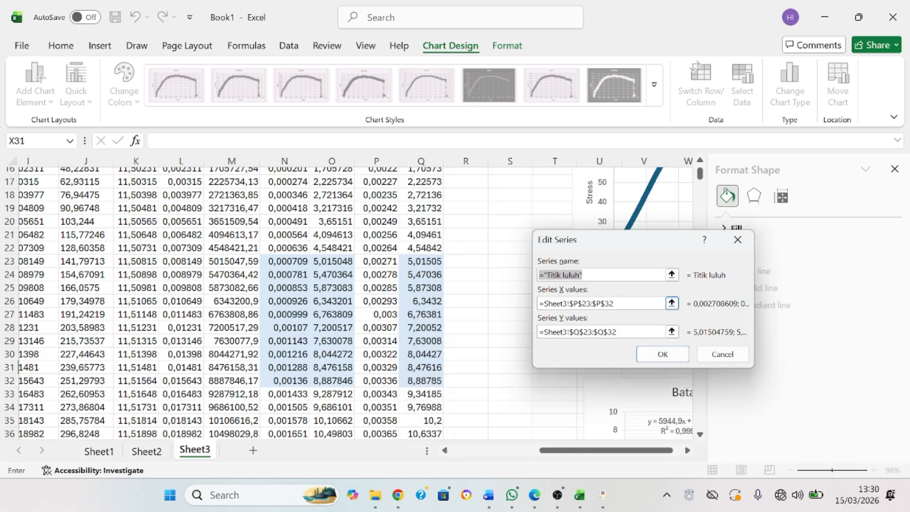
{"action": "left_click", "coordinate": [622, 304]}
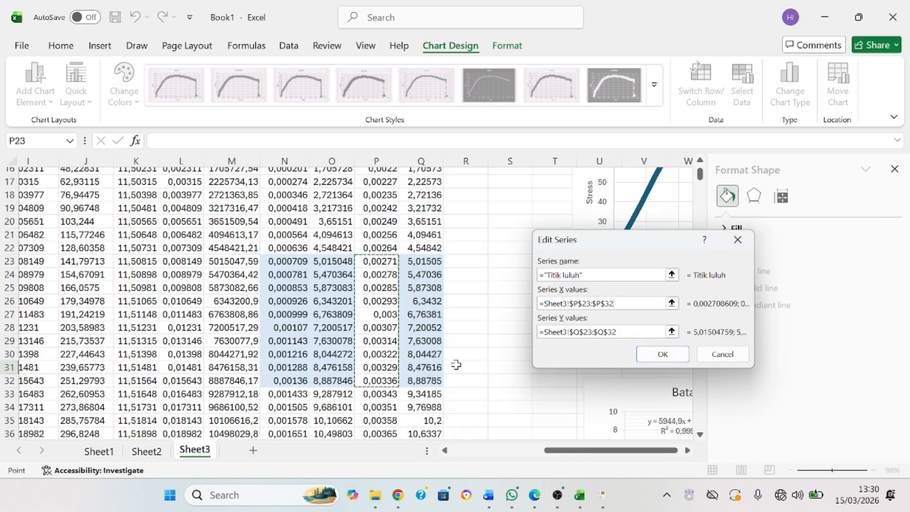
{"action": "left_click", "coordinate": [671, 304]}
{"action": "type", "text": "+"}
{"action": "left_click", "coordinate": [388, 394]}
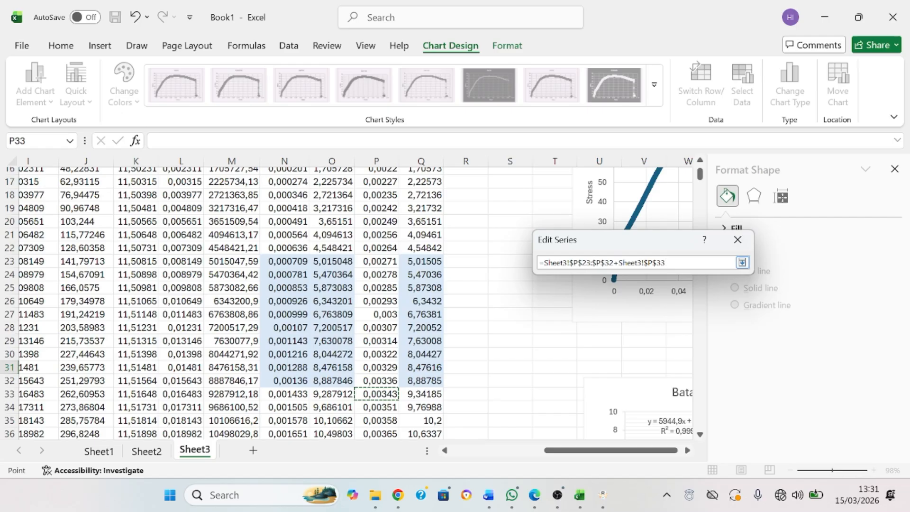
{"action": "left_click_drag", "start_coordinate": [666, 263], "coordinate": [643, 263]}
{"action": "key", "text": "BackSpace"}
{"action": "key", "text": "BackSpace"}
{"action": "key", "text": "BackSpace"}
{"action": "key", "text": "BackSpace"}
{"action": "key", "text": "BackSpace"}
{"action": "key", "text": "BackSpace"}
{"action": "key", "text": "BackSpace"}
{"action": "key", "text": "BackSpace"}
{"action": "key", "text": "BackSpace"}
{"action": "key", "text": "BackSpace"}
{"action": "key", "text": "BackSpace"}
{"action": "key", "text": "BackSpace"}
{"action": "key", "text": "BackSpace"}
{"action": "key", "text": "BackSpace"}
{"action": "key", "text": "BackSpace"}
{"action": "key", "text": "BackSpace"}
{"action": "key", "text": "BackSpace"}
{"action": "key", "text": "BackSpace"}
{"action": "key", "text": "BackSpace"}
{"action": "key", "text": "BackSpace"}
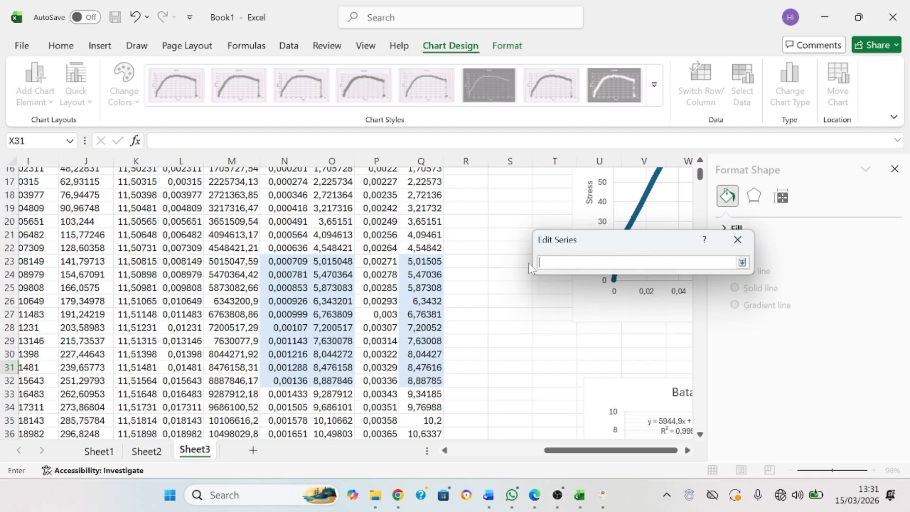
Set the Titik luluh series' X values to Sheet3!$P$23:$P$45.
{"action": "left_click", "coordinate": [393, 261]}
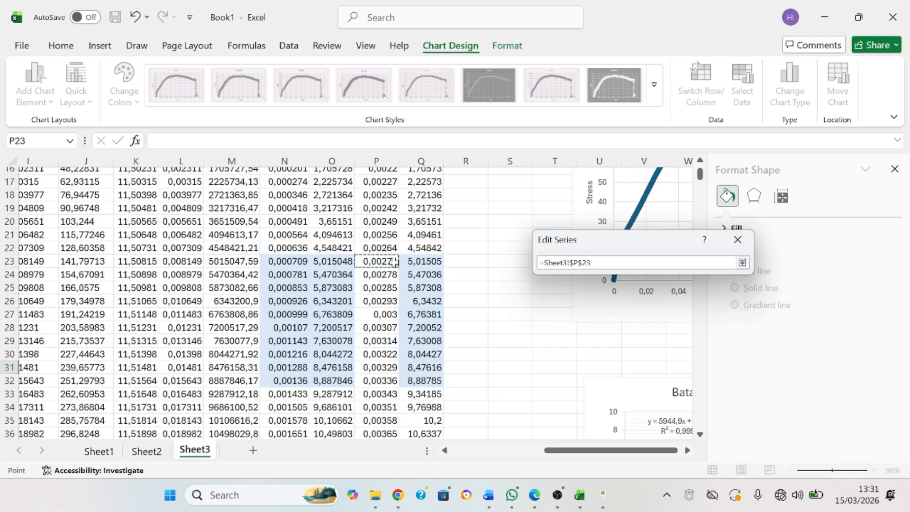
{"action": "left_click_drag", "start_coordinate": [394, 261], "coordinate": [394, 425]}
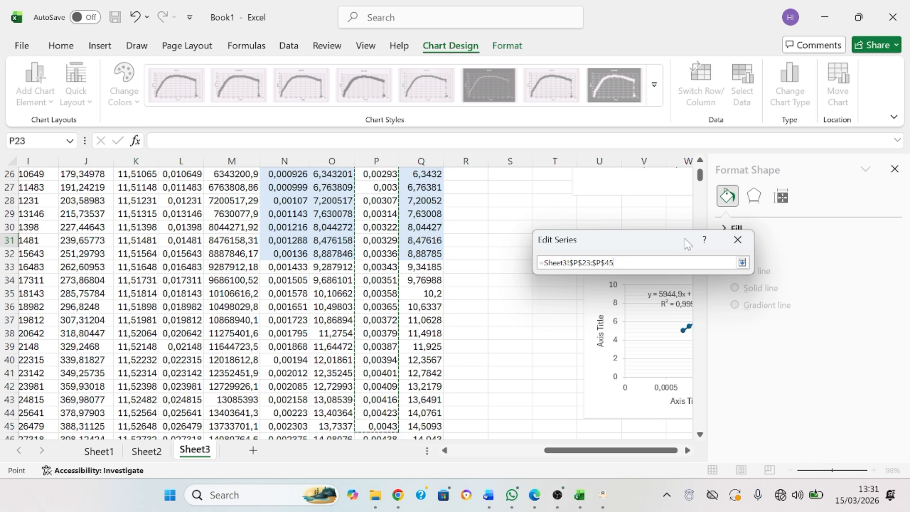
{"action": "left_click", "coordinate": [742, 263]}
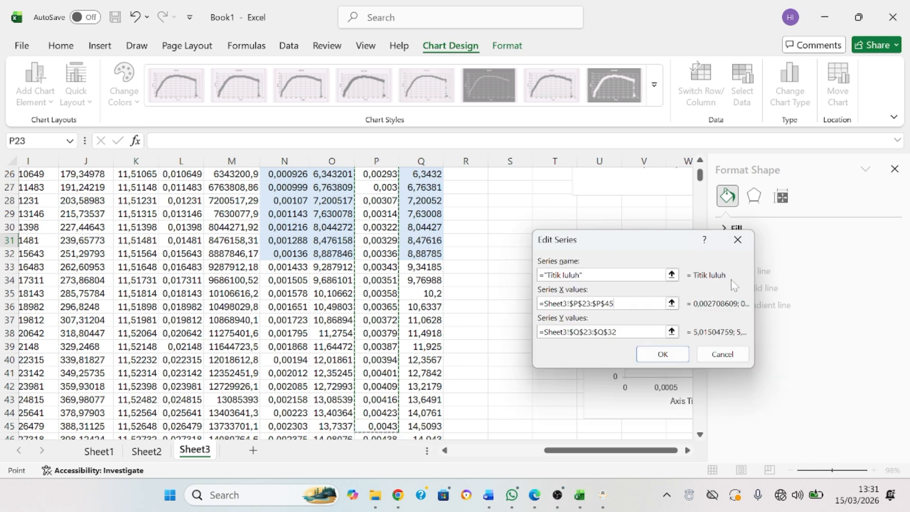
Set the Titik luluh series' Y values to Sheet3!$Q$23:$Q$45 and apply the chart's data source changes.
{"action": "left_click", "coordinate": [672, 332]}
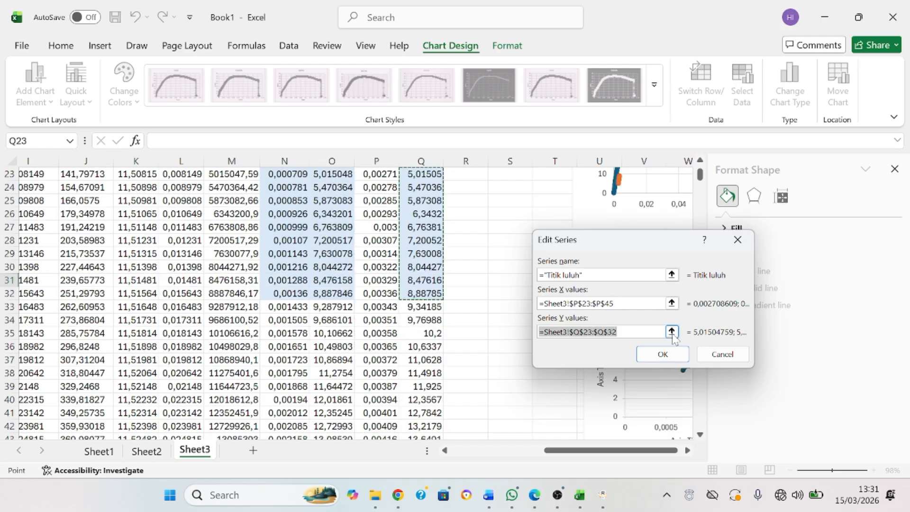
{"action": "left_click", "coordinate": [637, 263]}
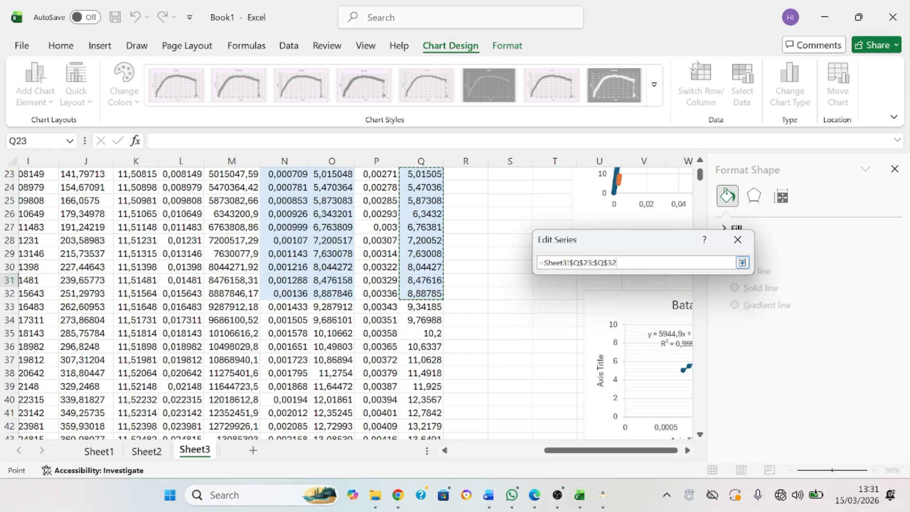
{"action": "key", "text": "BackSpace"}
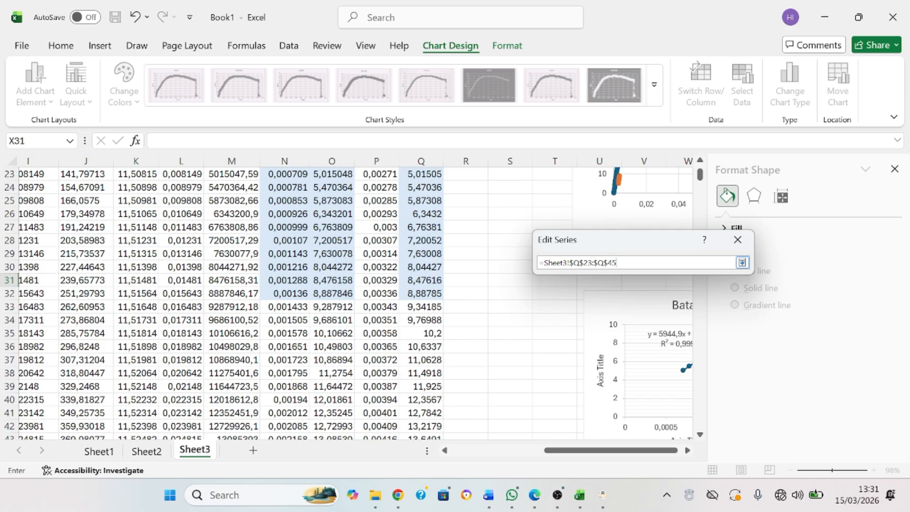
{"action": "left_click", "coordinate": [742, 263]}
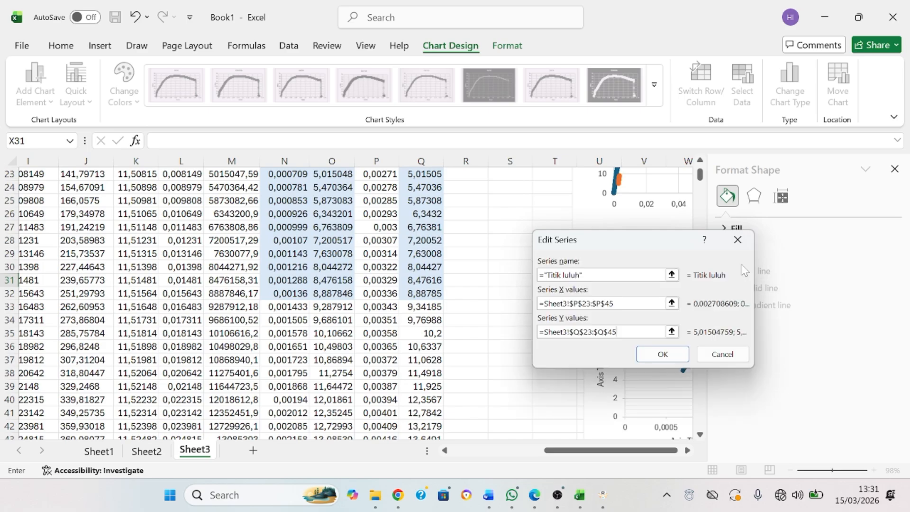
{"action": "left_click", "coordinate": [681, 359]}
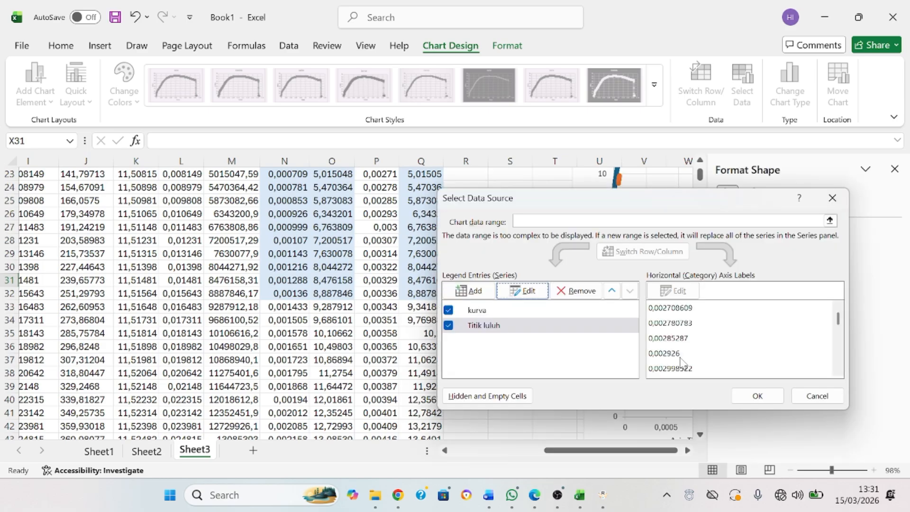
{"action": "left_click", "coordinate": [754, 398]}
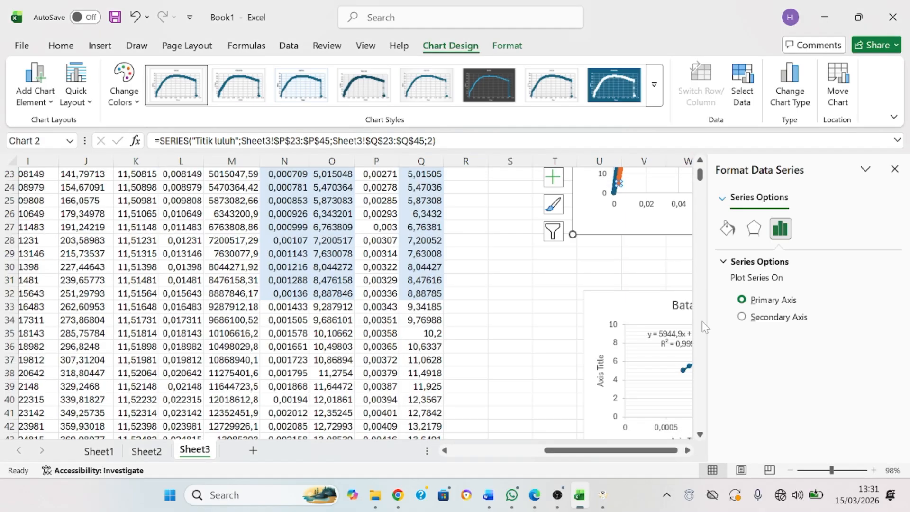
Extend the Titik luluh series' highlighted source ranges in columns P and Q down to row 52.
{"action": "left_click_drag", "start_coordinate": [700, 176], "coordinate": [702, 171]}
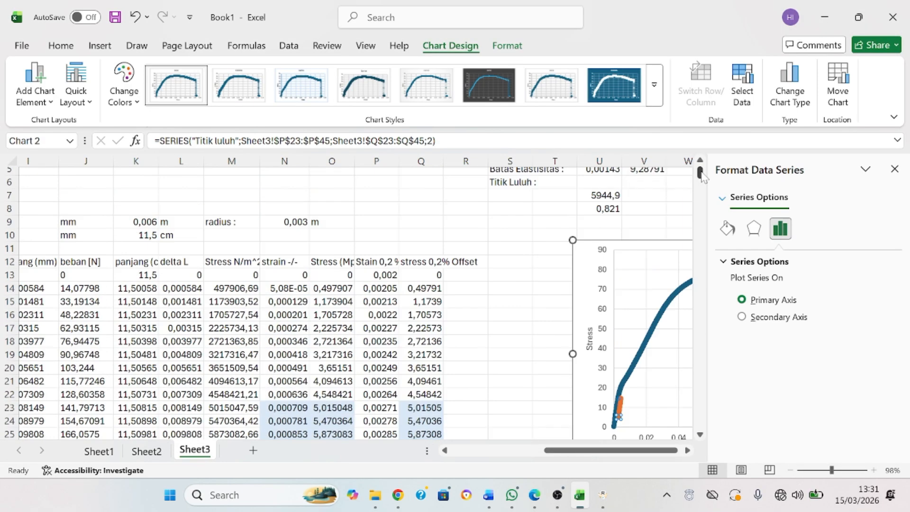
{"action": "left_click", "coordinate": [618, 403]}
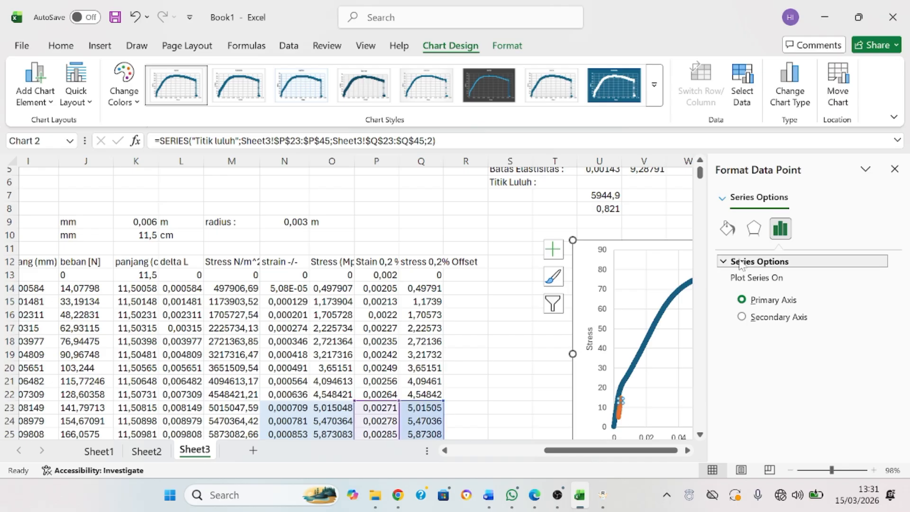
{"action": "scroll", "coordinate": [700, 434], "scroll_direction": "down", "scroll_amount": 20}
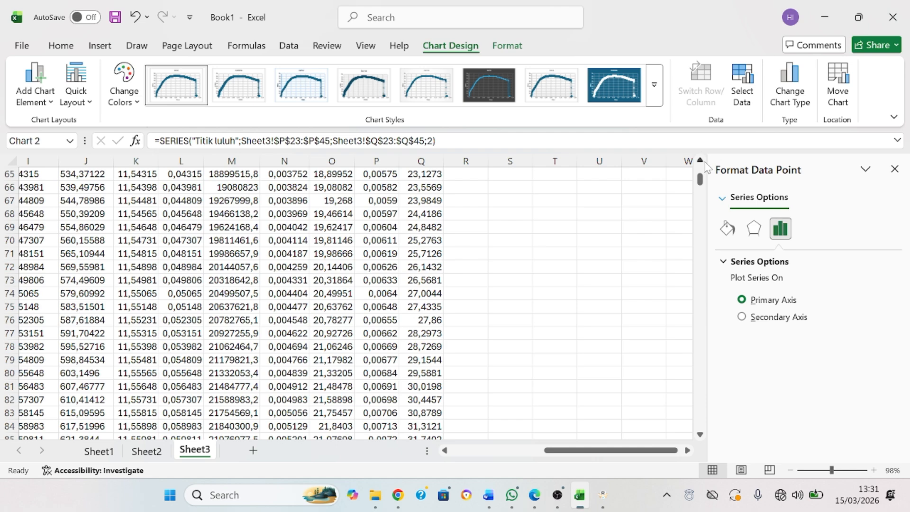
{"action": "scroll", "coordinate": [707, 166], "scroll_direction": "up", "scroll_amount": 4}
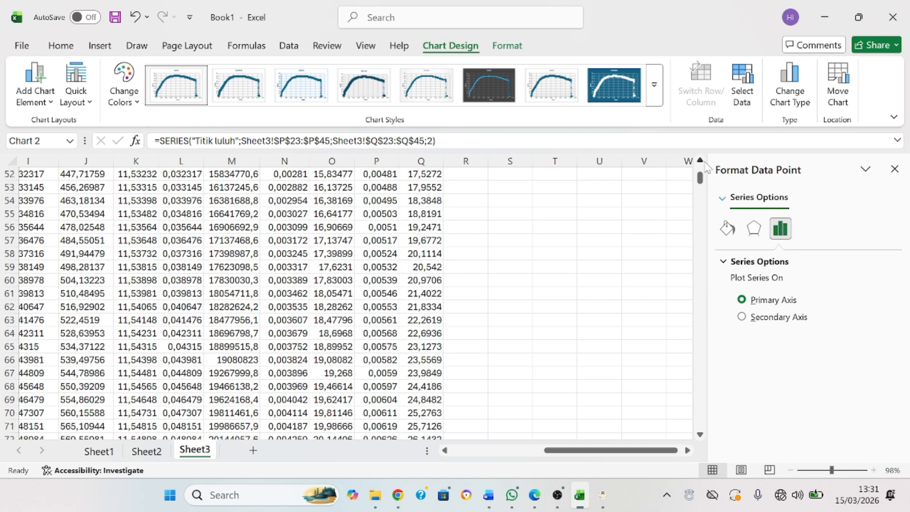
{"action": "scroll", "coordinate": [706, 166], "scroll_direction": "up", "scroll_amount": 3}
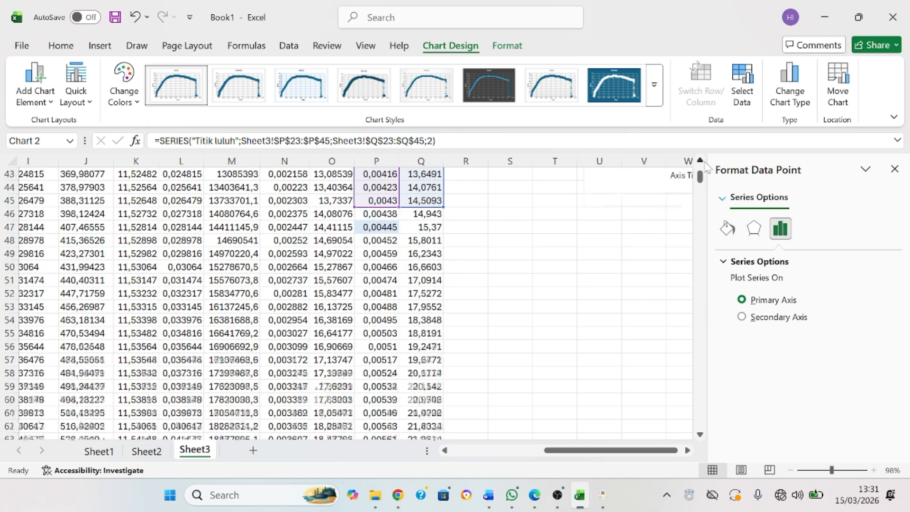
{"action": "scroll", "coordinate": [706, 166], "scroll_direction": "up", "scroll_amount": 1}
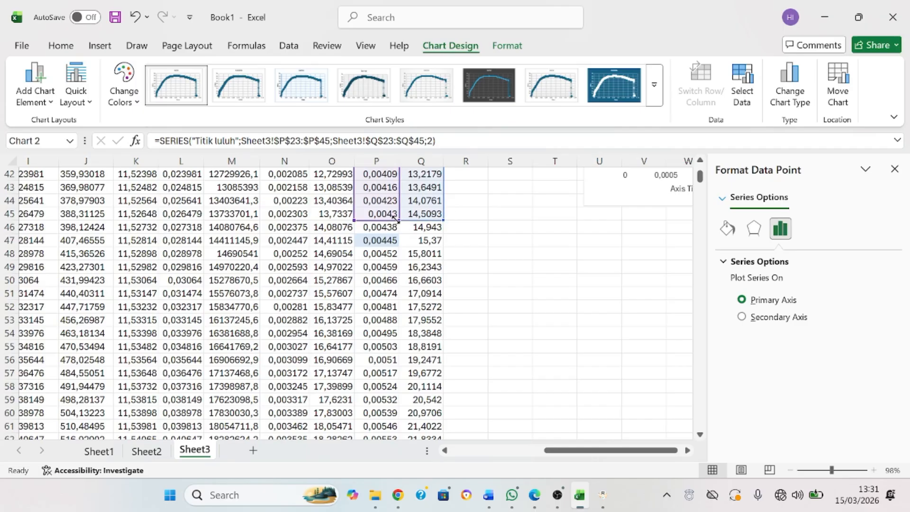
{"action": "left_click_drag", "start_coordinate": [397, 221], "coordinate": [414, 311]}
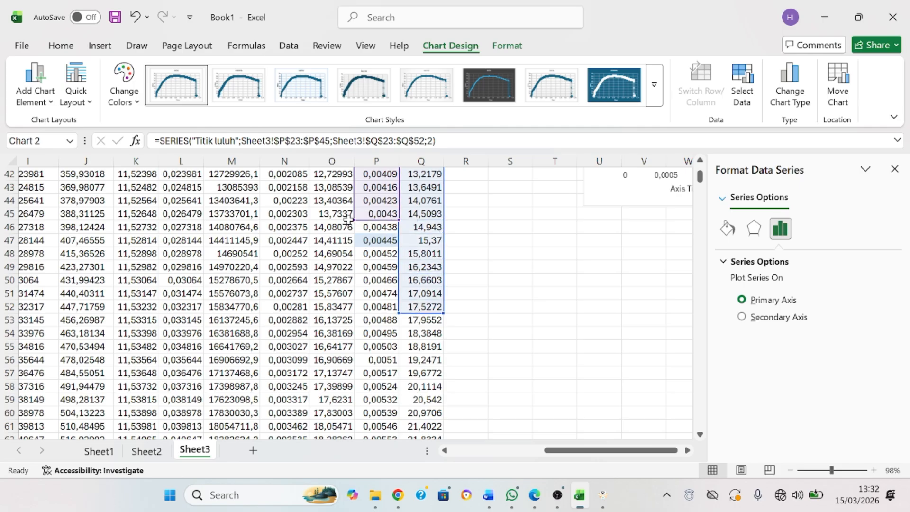
{"action": "left_click_drag", "start_coordinate": [353, 220], "coordinate": [385, 316]}
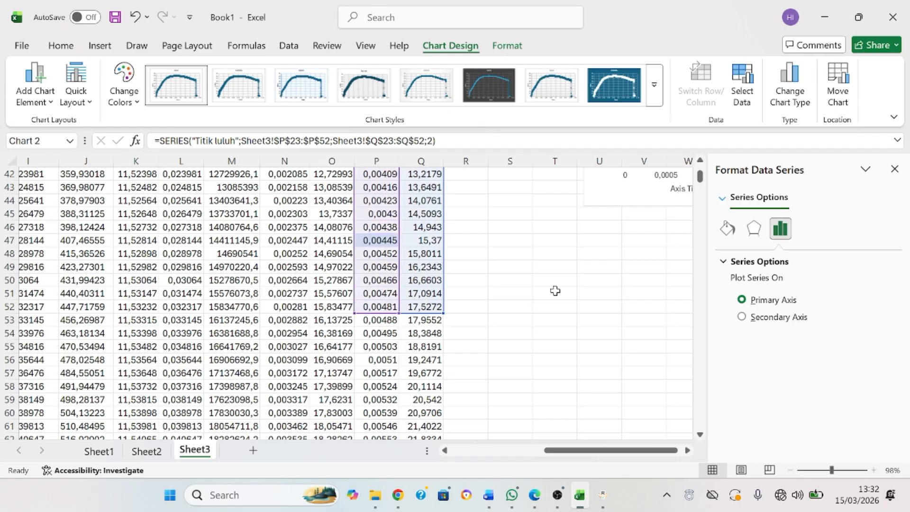
Extend the Titik luluh series' source ranges to P23:P60 and Q23:Q60, and return to the chart.
{"action": "left_click_drag", "start_coordinate": [700, 185], "coordinate": [701, 182]}
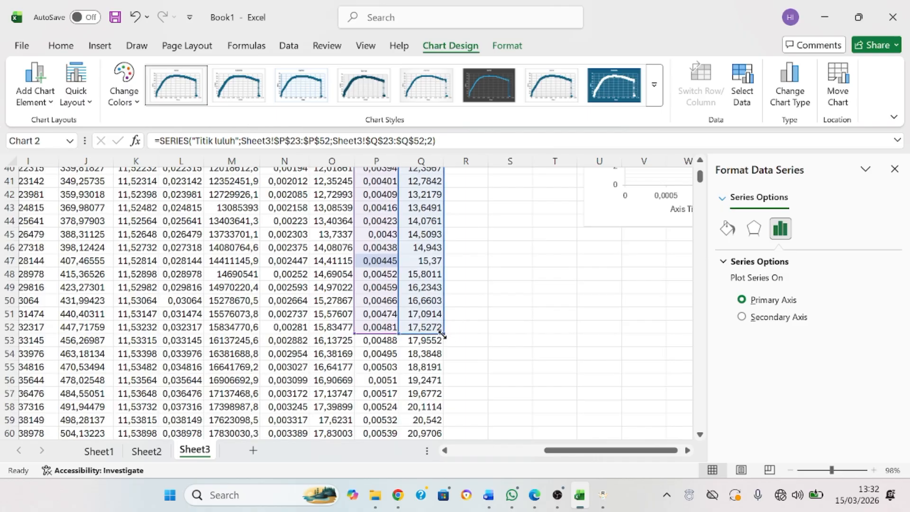
{"action": "left_click_drag", "start_coordinate": [442, 335], "coordinate": [443, 438]}
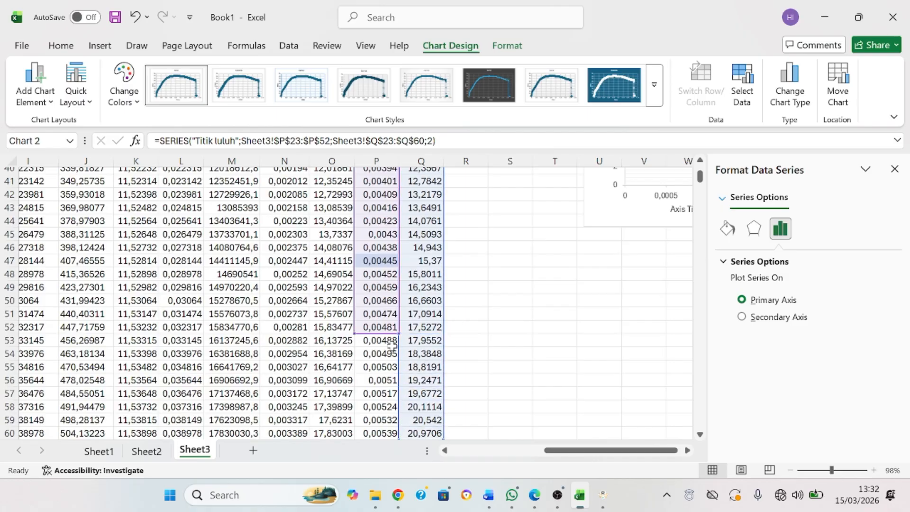
{"action": "left_click_drag", "start_coordinate": [399, 334], "coordinate": [400, 435]}
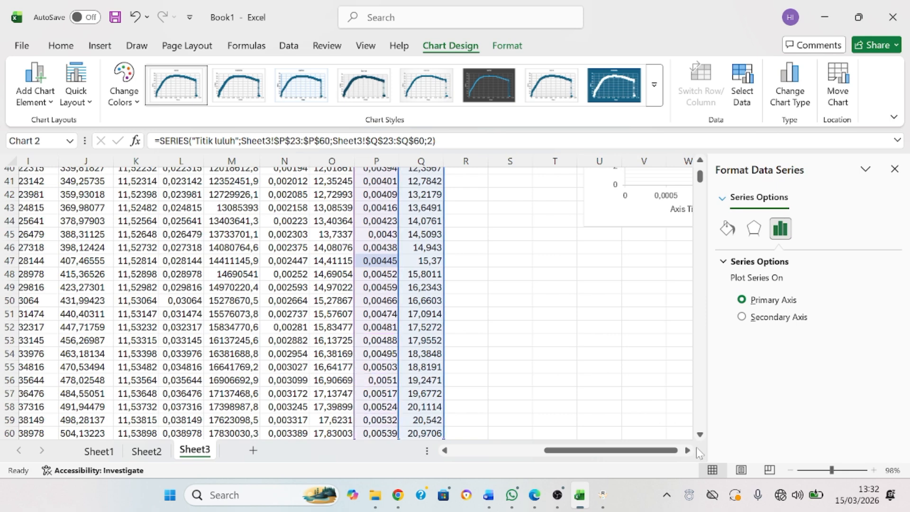
{"action": "left_click", "coordinate": [699, 435]}
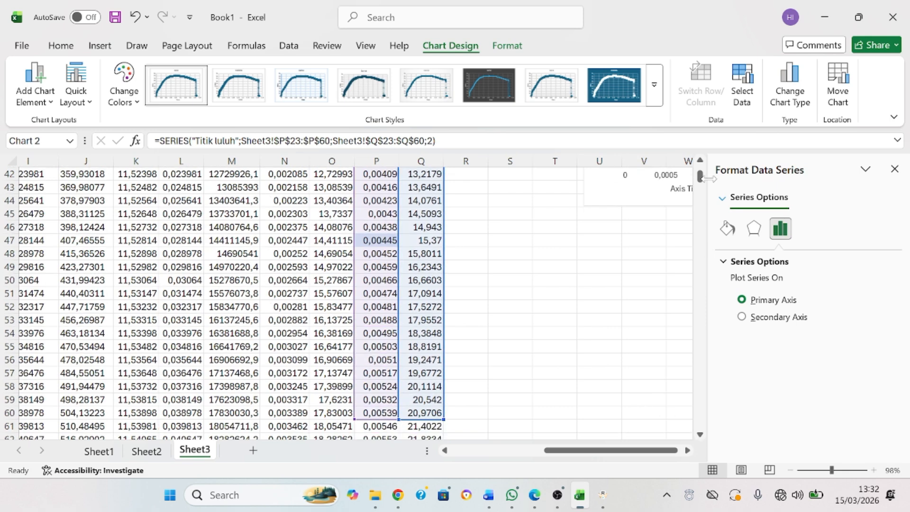
{"action": "left_click_drag", "start_coordinate": [701, 176], "coordinate": [706, 172]}
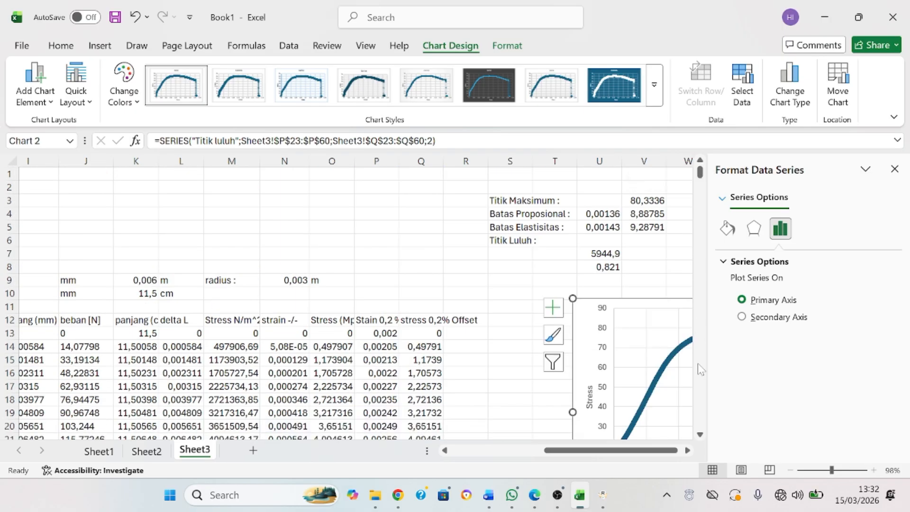
Extend the Titik luluh series' source ranges to P23:P69 and Q23:Q69.
{"action": "left_click", "coordinate": [699, 435]}
{"action": "left_click", "coordinate": [699, 436]}
{"action": "left_click", "coordinate": [699, 436]}
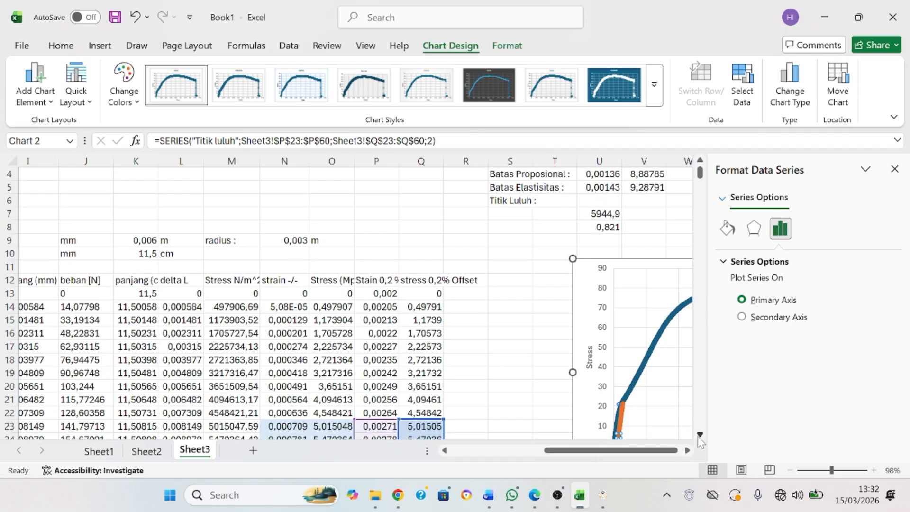
{"action": "left_click", "coordinate": [699, 436]}
{"action": "left_click", "coordinate": [699, 436]}
{"action": "left_click", "coordinate": [699, 435]}
{"action": "left_click", "coordinate": [699, 436]}
{"action": "left_click", "coordinate": [699, 436]}
{"action": "left_click", "coordinate": [699, 435]}
{"action": "left_click", "coordinate": [699, 435]}
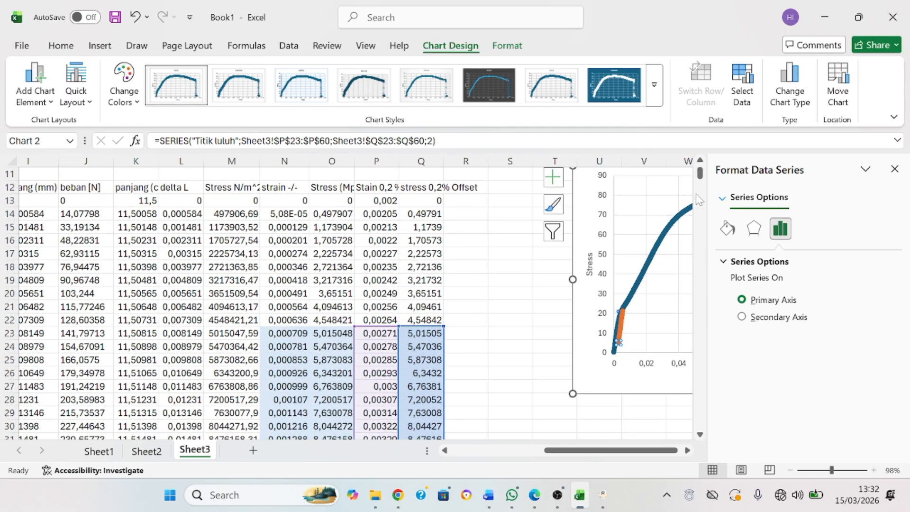
{"action": "scroll", "coordinate": [701, 185], "scroll_direction": "down", "scroll_amount": 7}
{"action": "left_click_drag", "start_coordinate": [700, 180], "coordinate": [701, 182]}
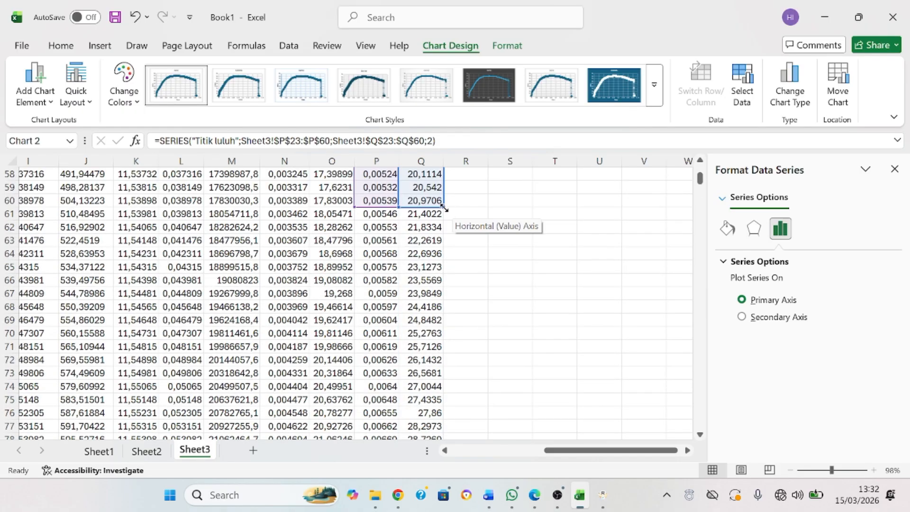
{"action": "left_click_drag", "start_coordinate": [444, 206], "coordinate": [448, 326]}
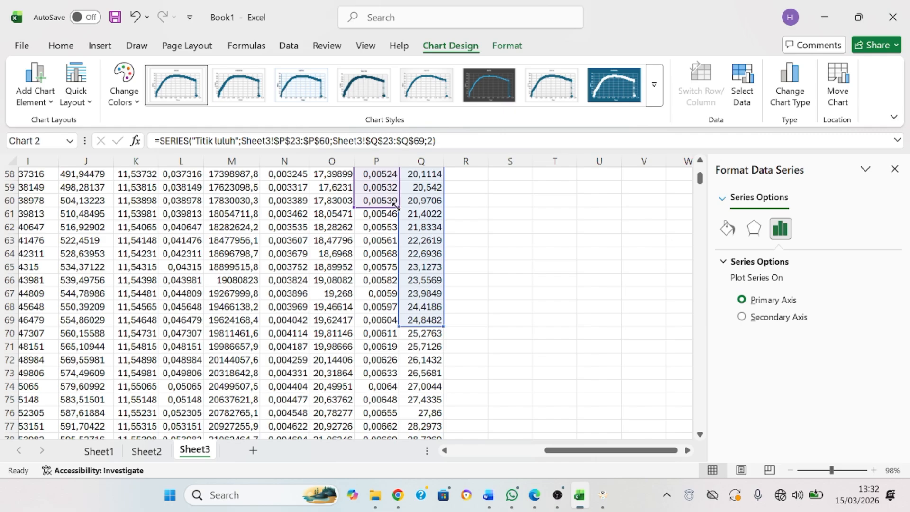
{"action": "left_click_drag", "start_coordinate": [396, 206], "coordinate": [396, 325]}
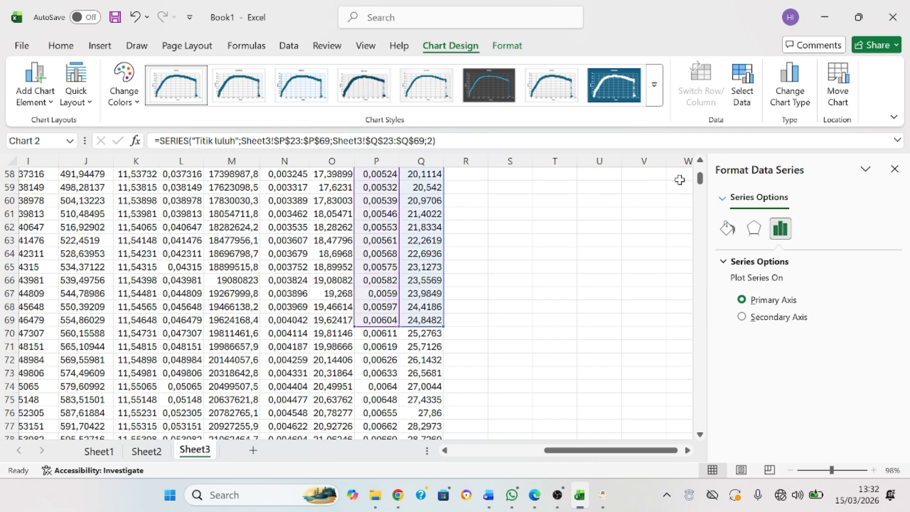
Lengthen the Titik luluh series' X and Y ranges in columns P and Q down to row 76.
{"action": "left_click_drag", "start_coordinate": [700, 184], "coordinate": [701, 185]}
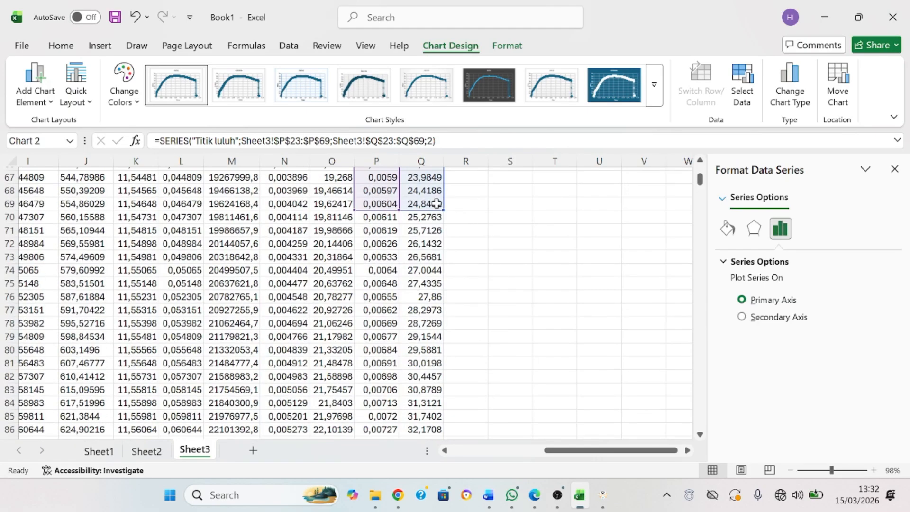
{"action": "left_click_drag", "start_coordinate": [444, 209], "coordinate": [443, 299]}
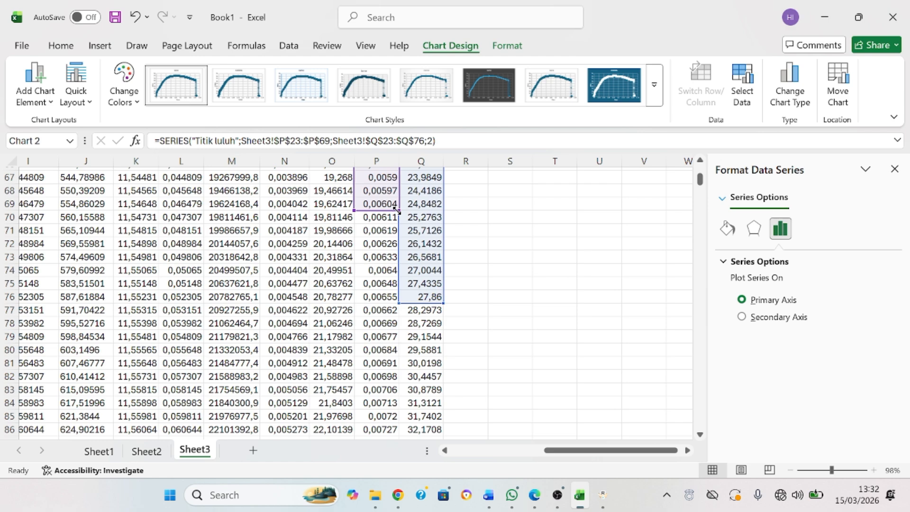
{"action": "left_click_drag", "start_coordinate": [396, 211], "coordinate": [399, 303]}
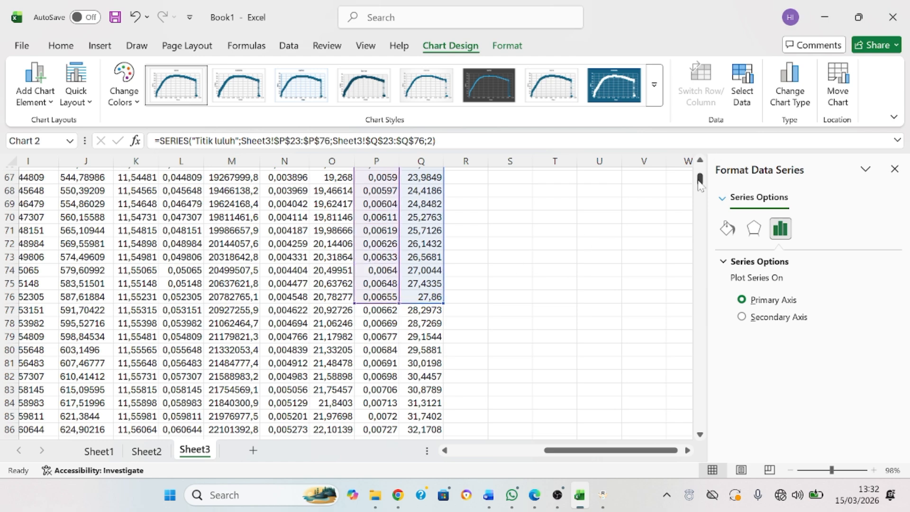
Extend the Titik luluh series' source ranges in columns P and Q down to row 84.
{"action": "left_click_drag", "start_coordinate": [700, 183], "coordinate": [703, 190]}
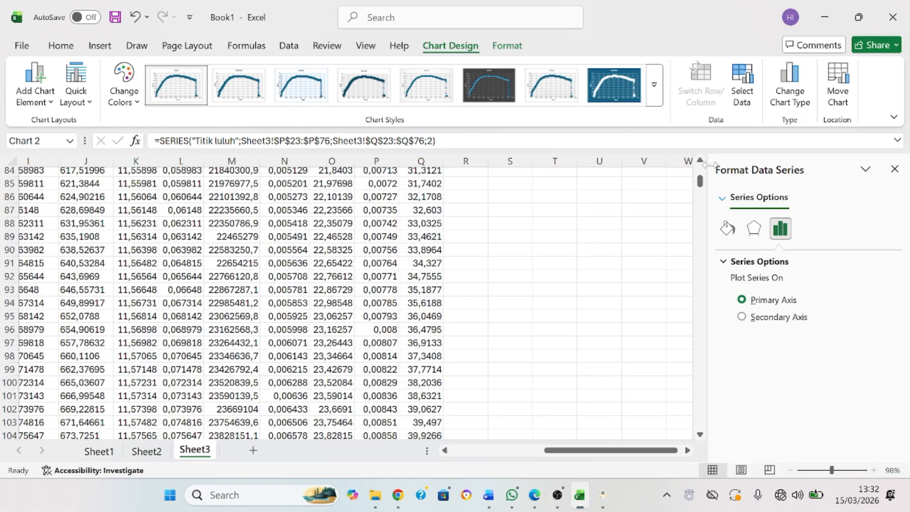
{"action": "left_click", "coordinate": [701, 161]}
{"action": "left_click", "coordinate": [702, 161]}
{"action": "left_click", "coordinate": [702, 161]}
{"action": "left_click", "coordinate": [702, 160]}
{"action": "left_click", "coordinate": [702, 161]}
{"action": "left_click", "coordinate": [701, 160]}
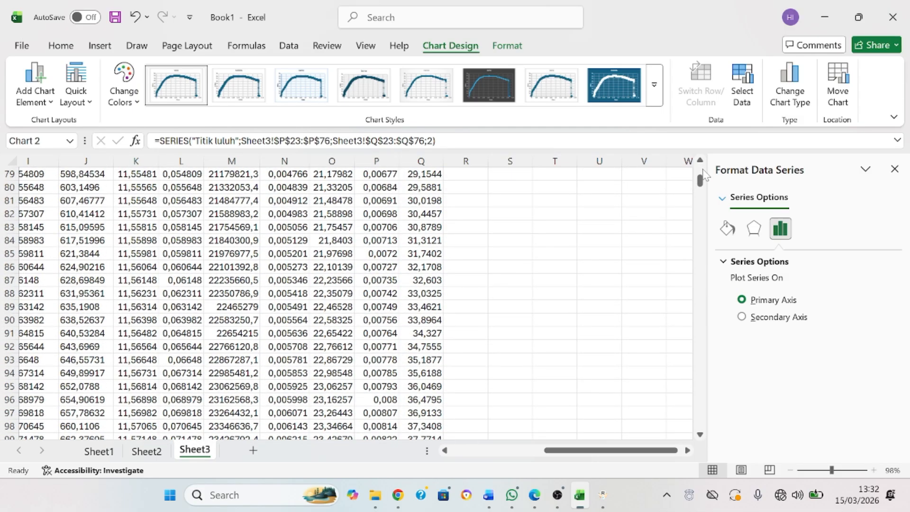
{"action": "left_click", "coordinate": [703, 173]}
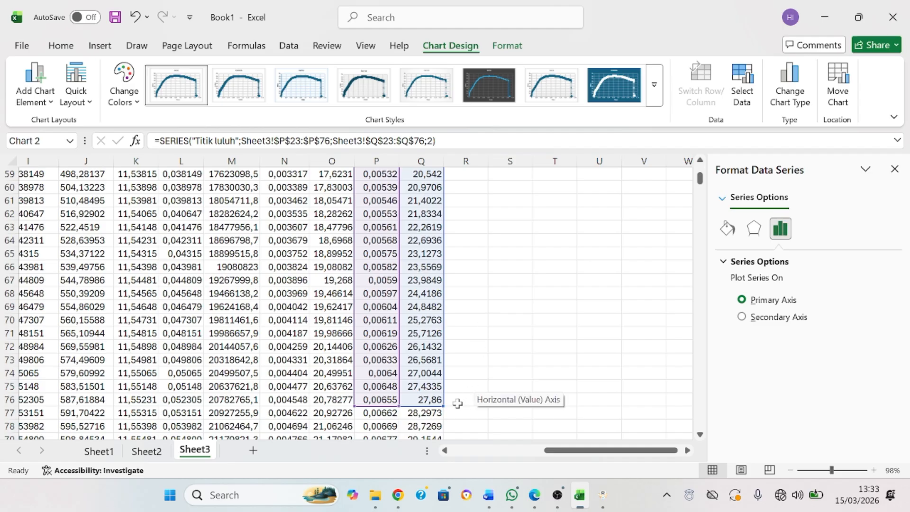
{"action": "left_click_drag", "start_coordinate": [442, 406], "coordinate": [441, 438]}
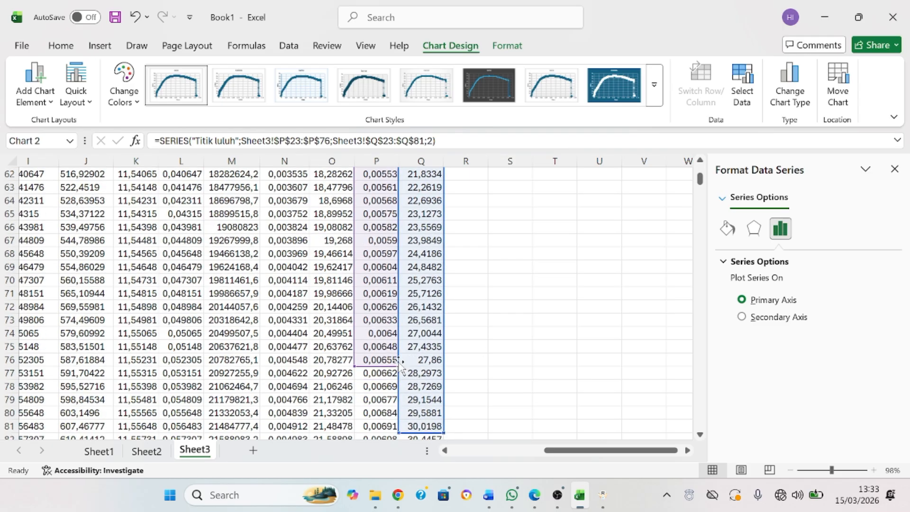
{"action": "left_click_drag", "start_coordinate": [397, 365], "coordinate": [387, 421]}
{"action": "left_click_drag", "start_coordinate": [436, 384], "coordinate": [437, 416]}
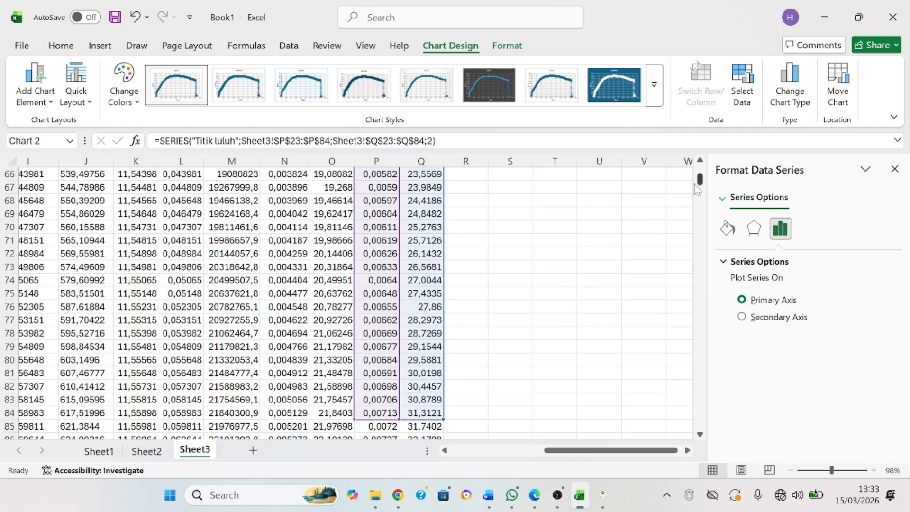
Examine where the extended Titik luluh line crosses the stress-strain curve on the chart.
{"action": "left_click_drag", "start_coordinate": [701, 187], "coordinate": [701, 173]}
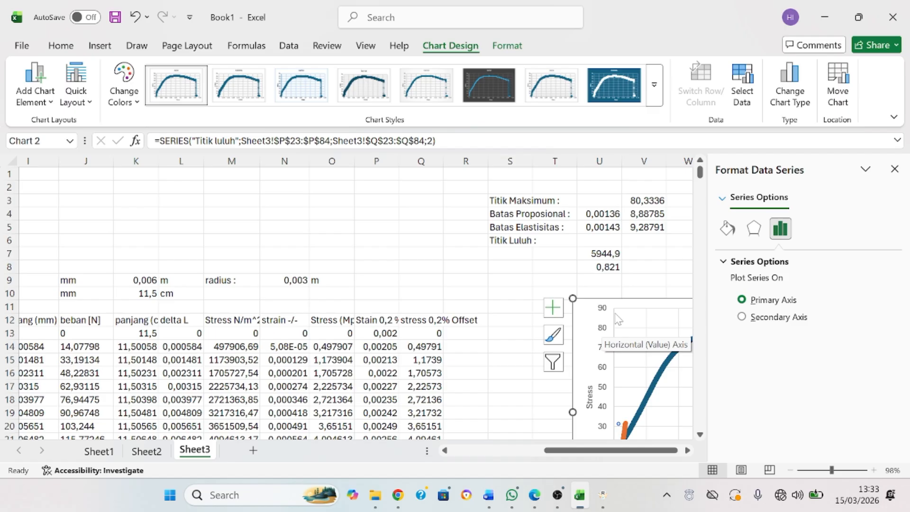
{"action": "left_click", "coordinate": [700, 435]}
{"action": "left_click", "coordinate": [700, 435]}
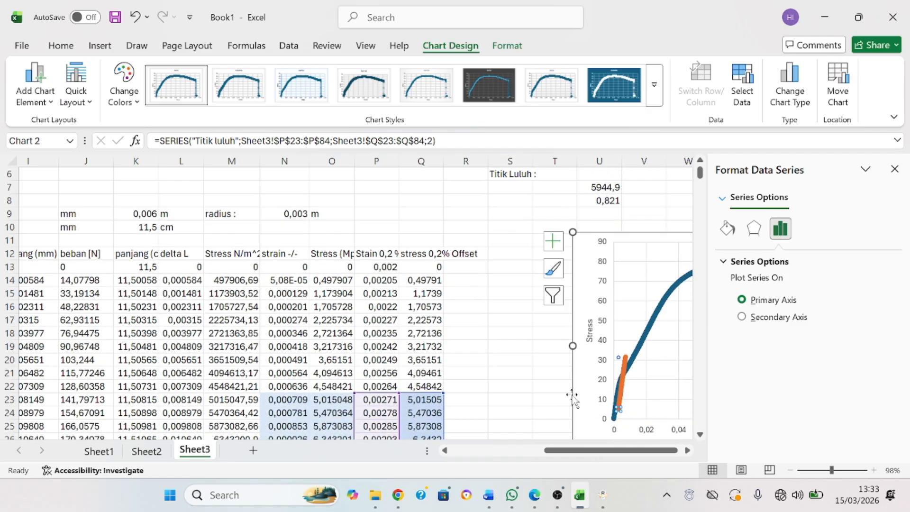
{"action": "left_click", "coordinate": [557, 391]}
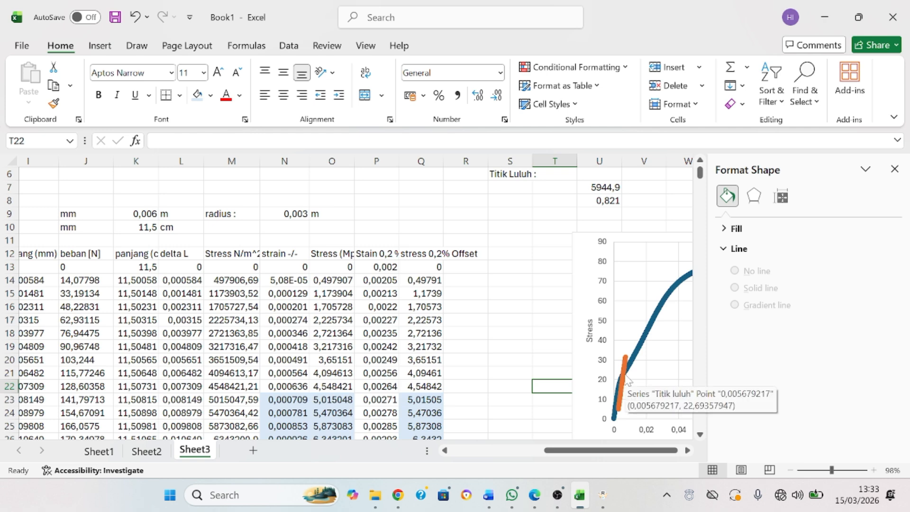
{"action": "scroll", "coordinate": [689, 305], "scroll_direction": "up", "scroll_amount": 4}
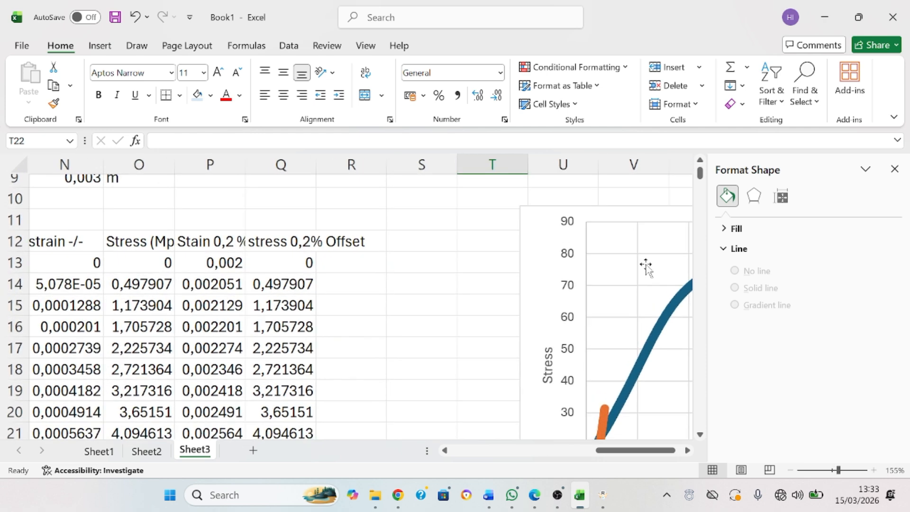
{"action": "scroll", "coordinate": [709, 442], "scroll_direction": "down", "scroll_amount": 2}
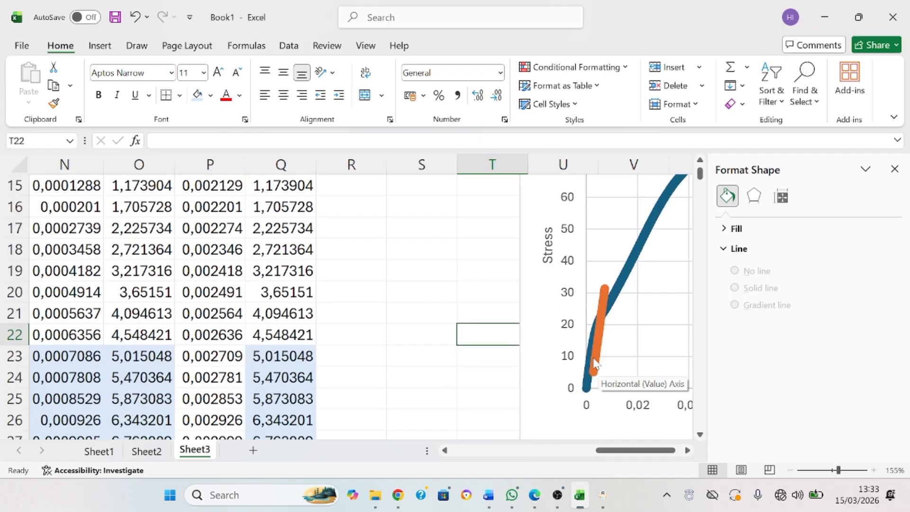
{"action": "left_click", "coordinate": [595, 366]}
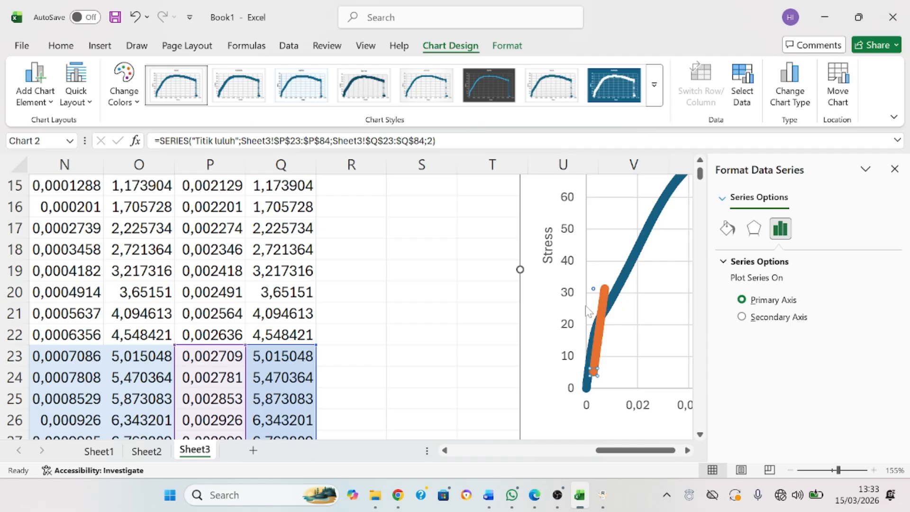
{"action": "scroll", "coordinate": [417, 307], "scroll_direction": "down", "scroll_amount": 3}
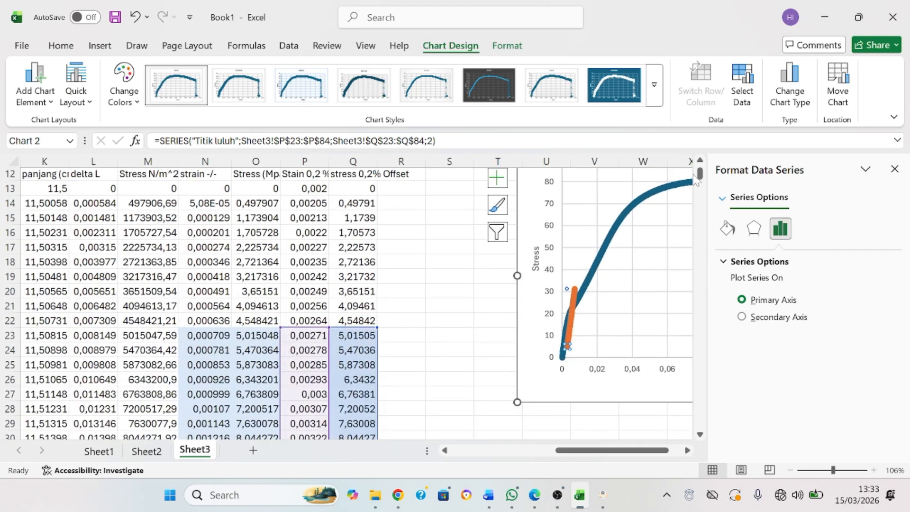
Fill cell P84 with orange and cell Q84 with a lighter orange to mark the end of the offset series.
{"action": "left_click_drag", "start_coordinate": [700, 178], "coordinate": [701, 184]}
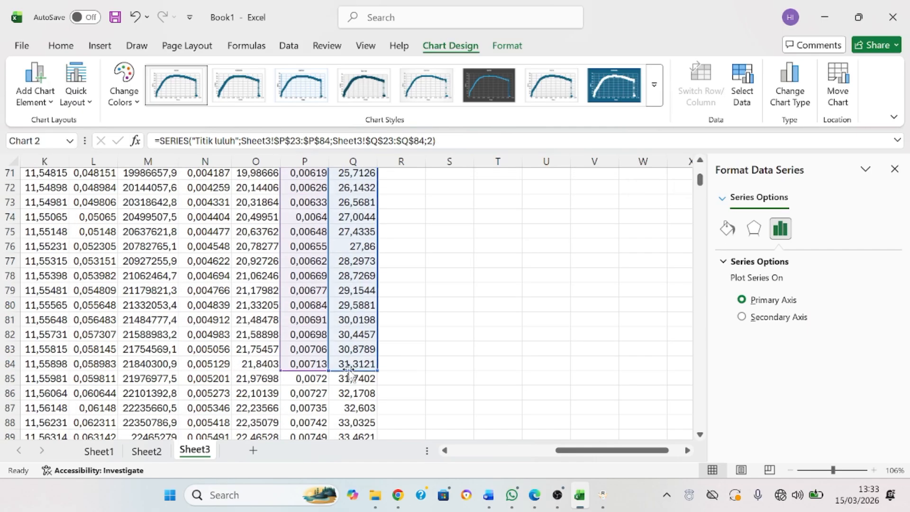
{"action": "left_click", "coordinate": [321, 364]}
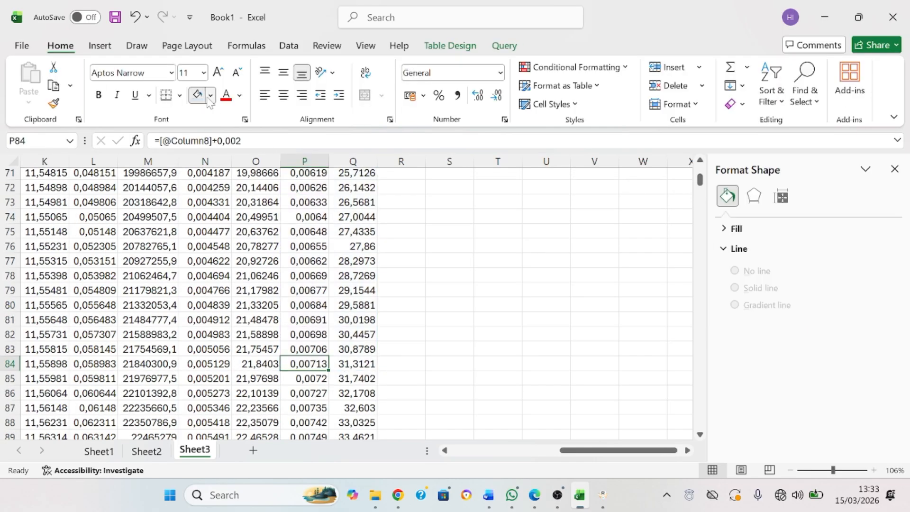
{"action": "left_click", "coordinate": [210, 95]}
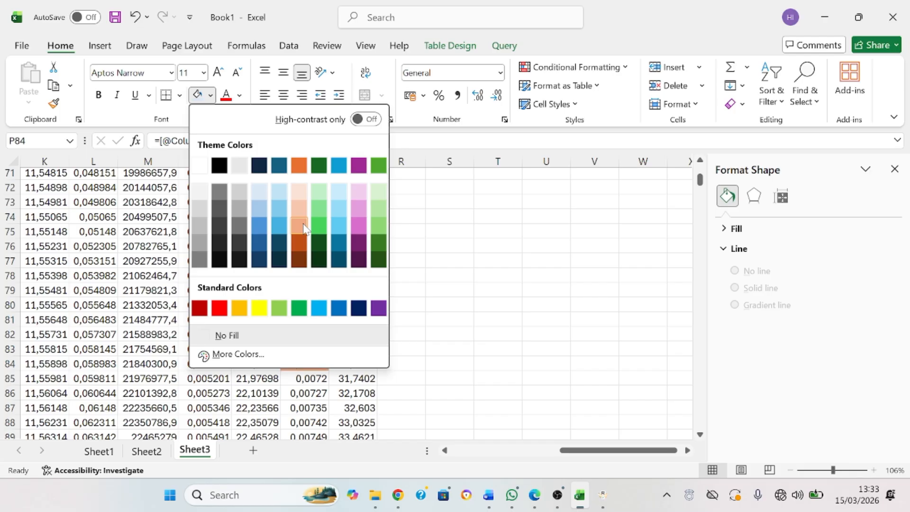
{"action": "left_click", "coordinate": [303, 228]}
{"action": "left_click", "coordinate": [363, 363]}
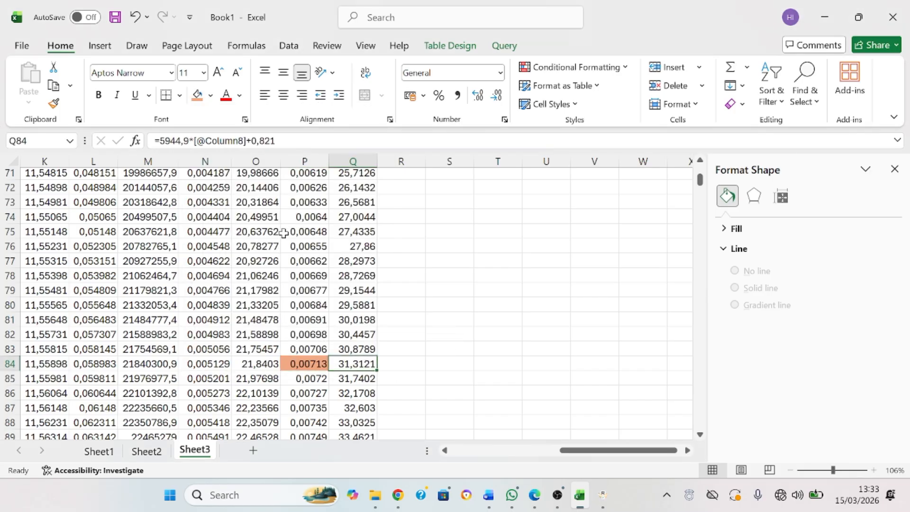
{"action": "left_click", "coordinate": [210, 95]}
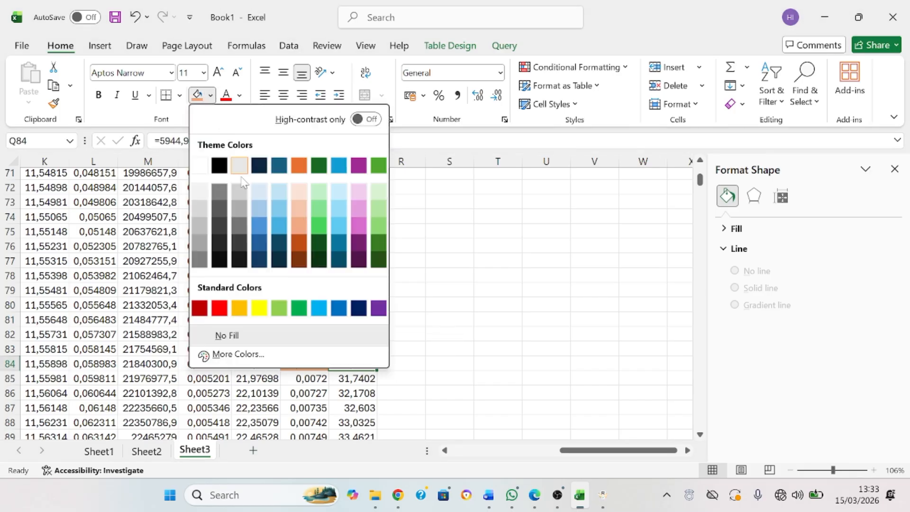
{"action": "left_click", "coordinate": [294, 212]}
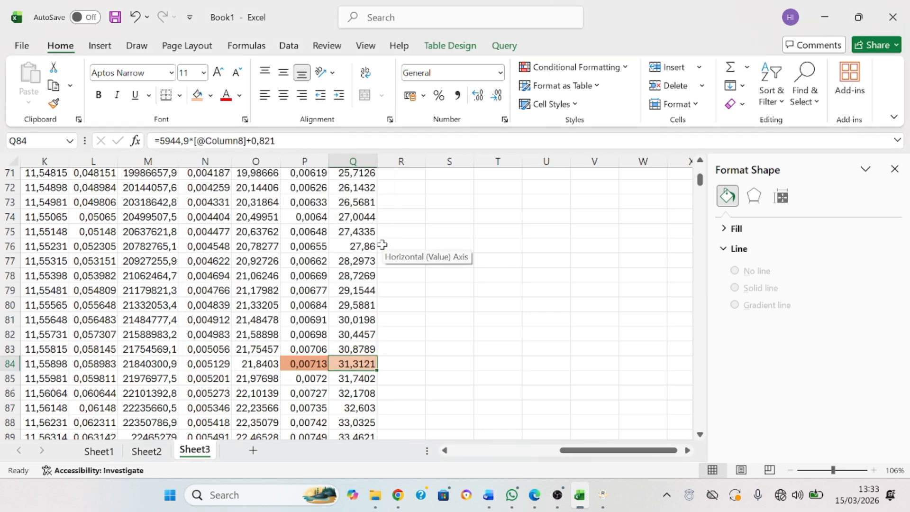
Inspect the full stress-strain chart and its intersection with the 0.2% offset line at different magnifications.
{"action": "scroll", "coordinate": [416, 257], "scroll_direction": "down", "scroll_amount": 2}
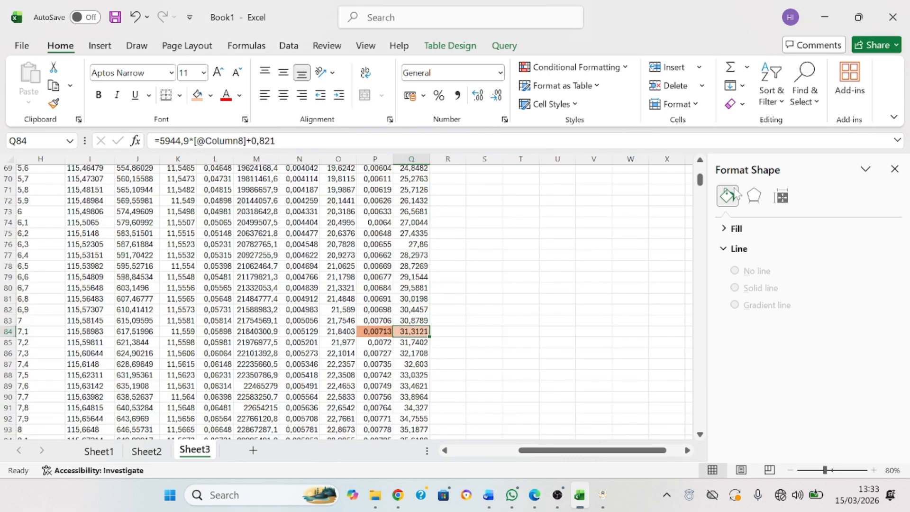
{"action": "left_click_drag", "start_coordinate": [700, 179], "coordinate": [698, 172]}
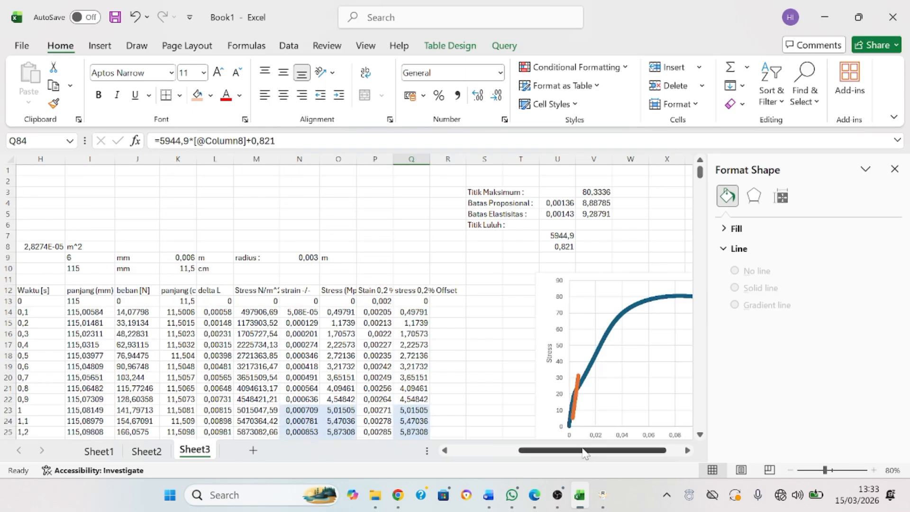
{"action": "left_click_drag", "start_coordinate": [585, 452], "coordinate": [629, 451]}
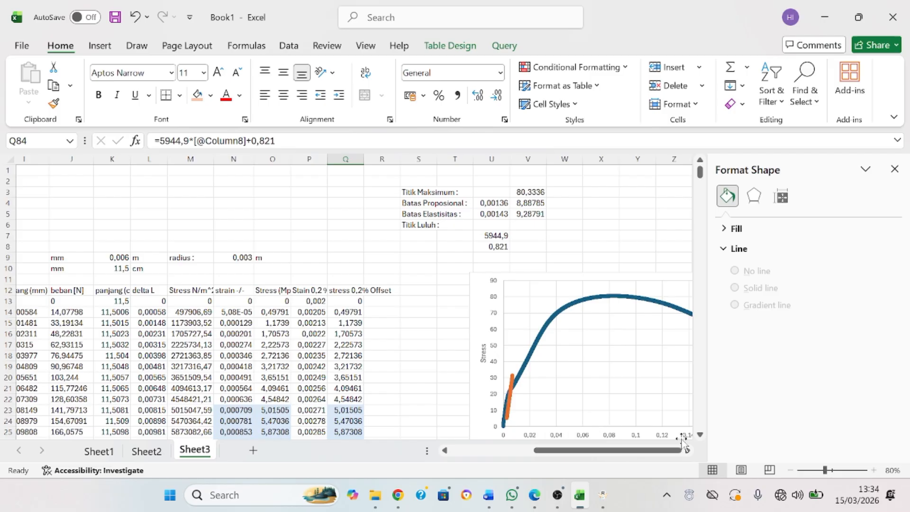
{"action": "left_click", "coordinate": [689, 451]}
{"action": "double_click", "coordinate": [689, 451]}
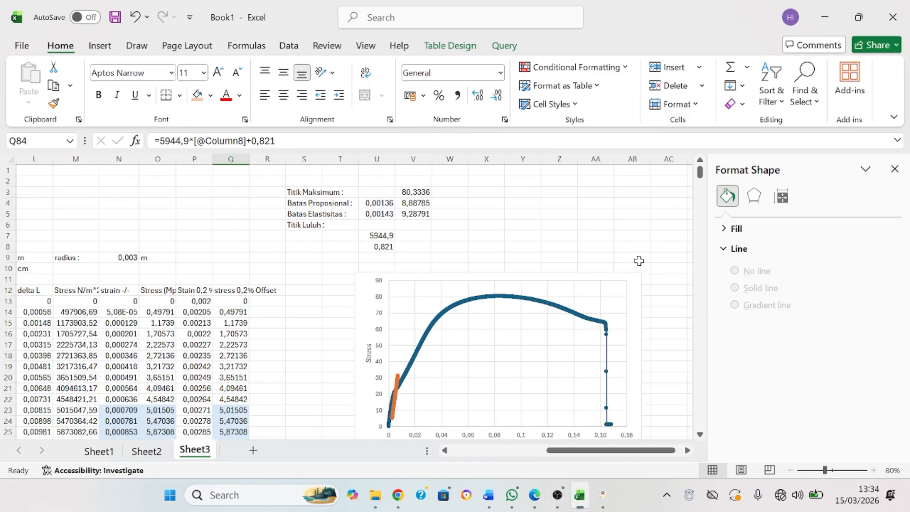
{"action": "scroll", "coordinate": [502, 321], "scroll_direction": "up", "scroll_amount": 2, "text": "ctrl"}
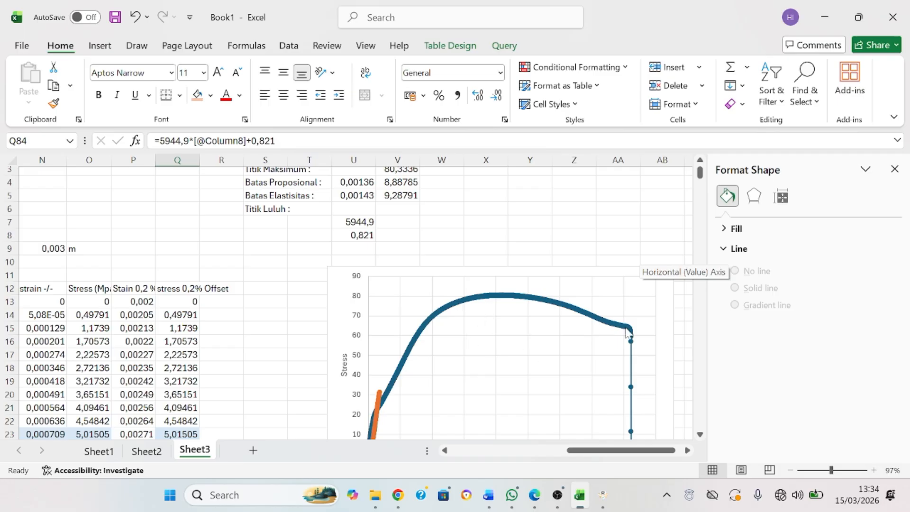
{"action": "scroll", "coordinate": [494, 301], "scroll_direction": "up", "scroll_amount": 1, "text": "ctrl"}
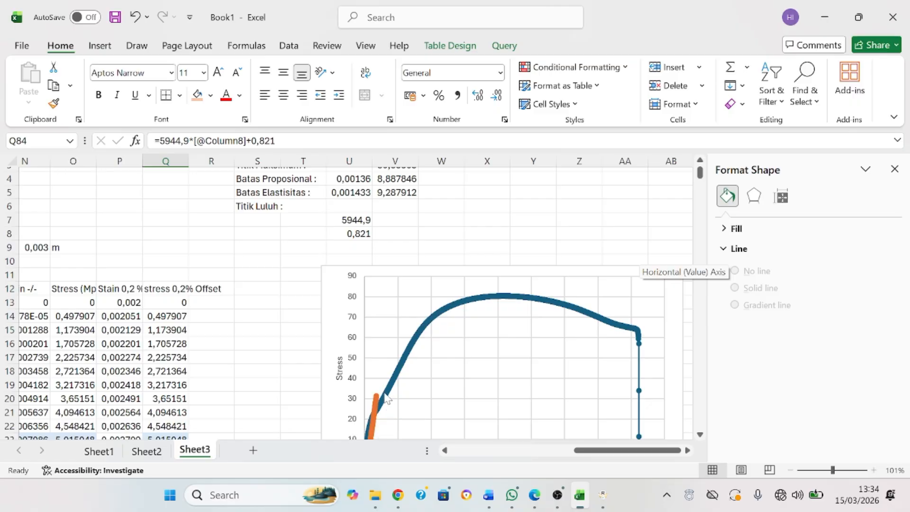
{"action": "scroll", "coordinate": [426, 315], "scroll_direction": "down", "scroll_amount": 3, "text": "ctrl"}
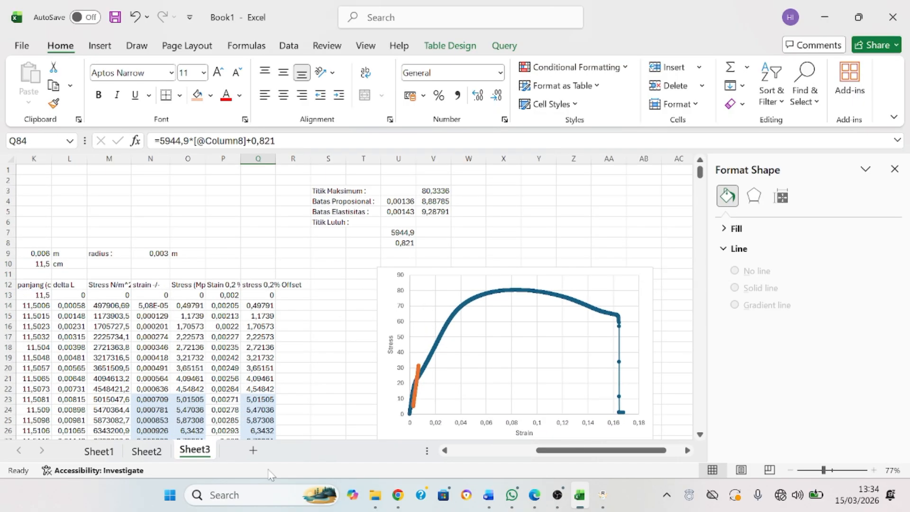
Launch OriginPro 8.5 from the recent apps.
{"action": "left_click", "coordinate": [233, 495]}
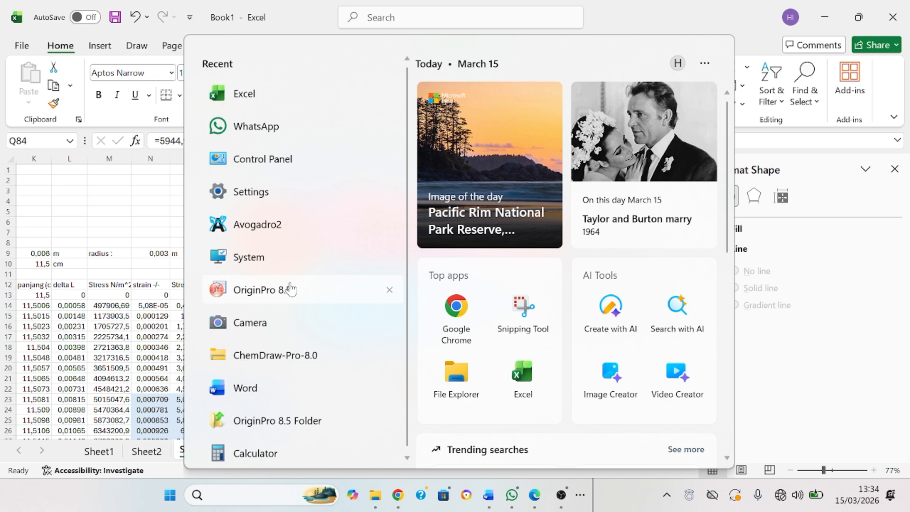
{"action": "left_click", "coordinate": [290, 288]}
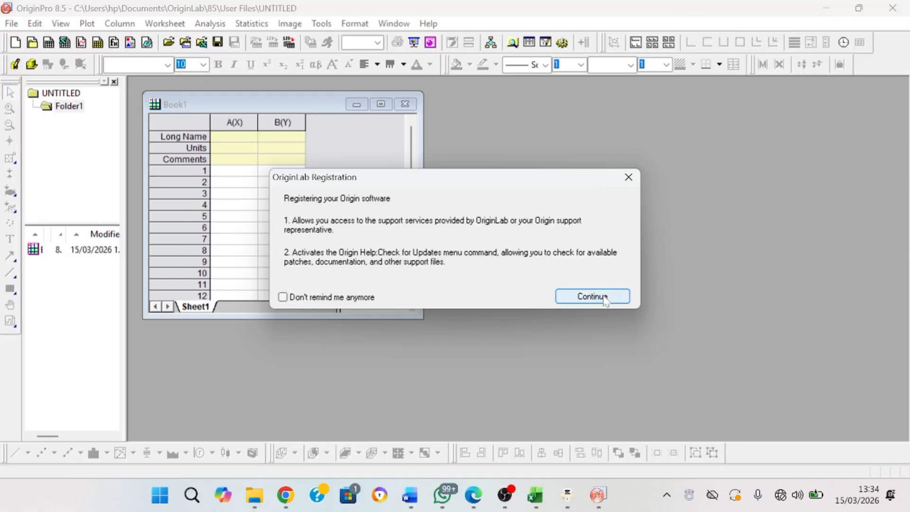
Dismiss the registration reminder and set the worksheet long names to Strain for column A(X) and Stress for column B(Y).
{"action": "left_click", "coordinate": [603, 294]}
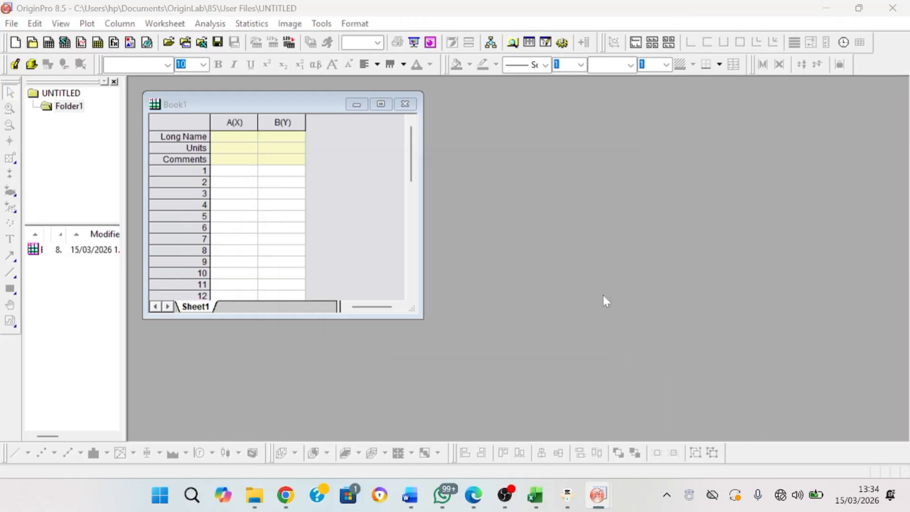
{"action": "left_click", "coordinate": [576, 288]}
{"action": "left_click", "coordinate": [456, 325]}
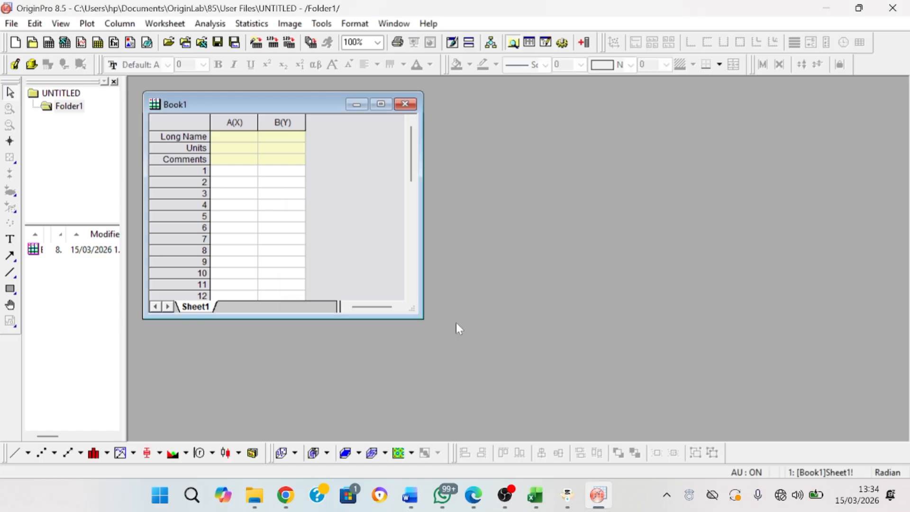
{"action": "left_click", "coordinate": [236, 136]}
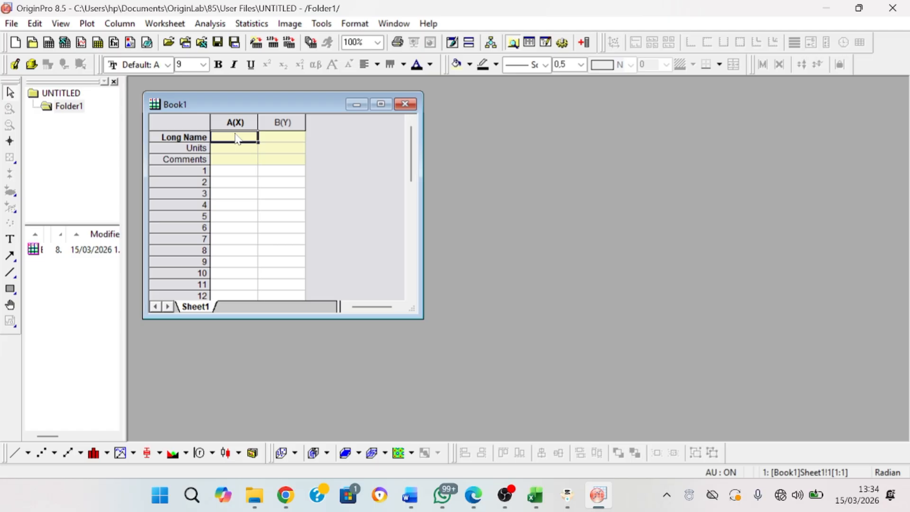
{"action": "type", "text": "Strain"}
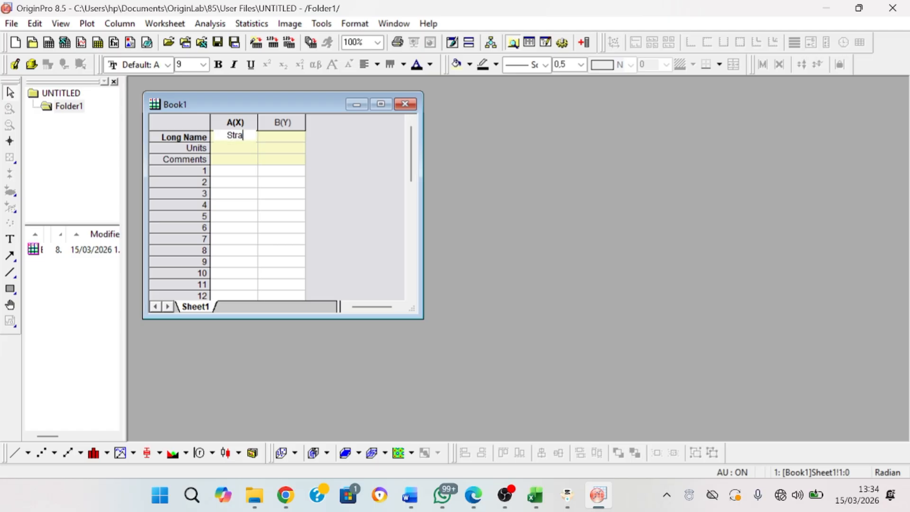
{"action": "left_click", "coordinate": [265, 138]}
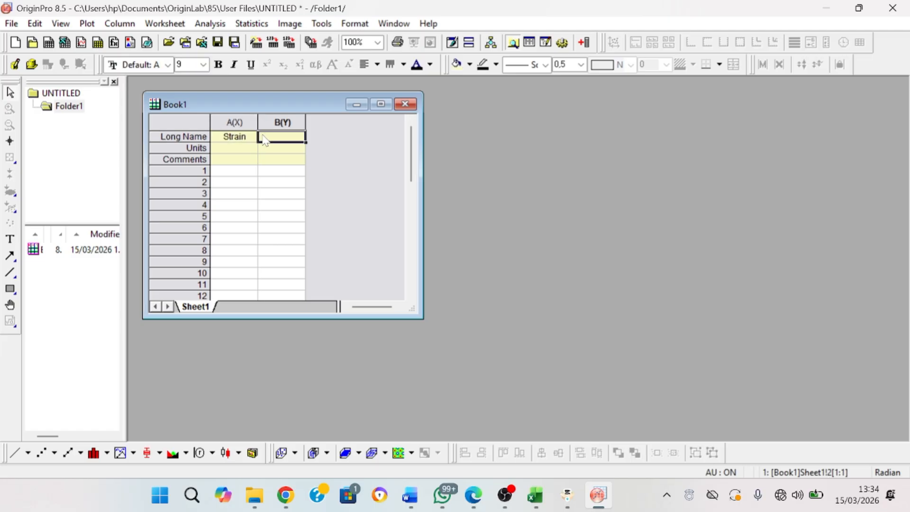
{"action": "type", "text": "Stress"}
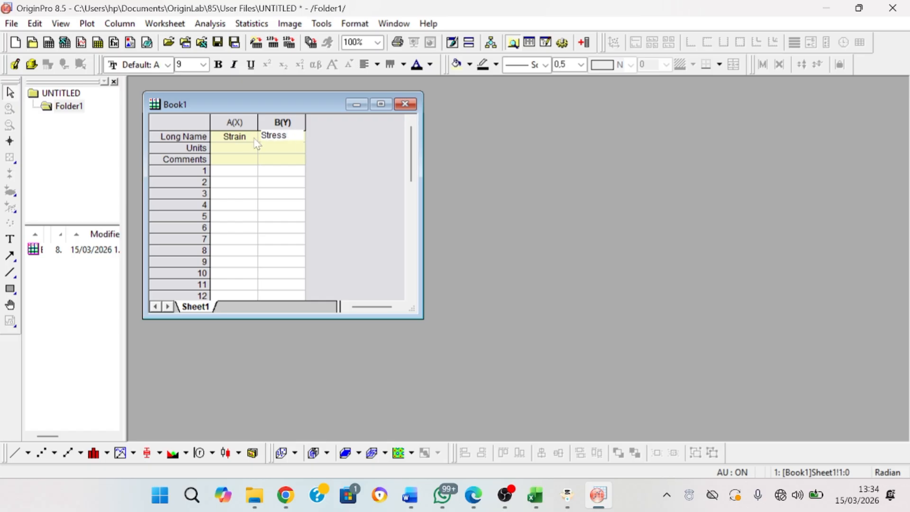
{"action": "left_click", "coordinate": [236, 171]}
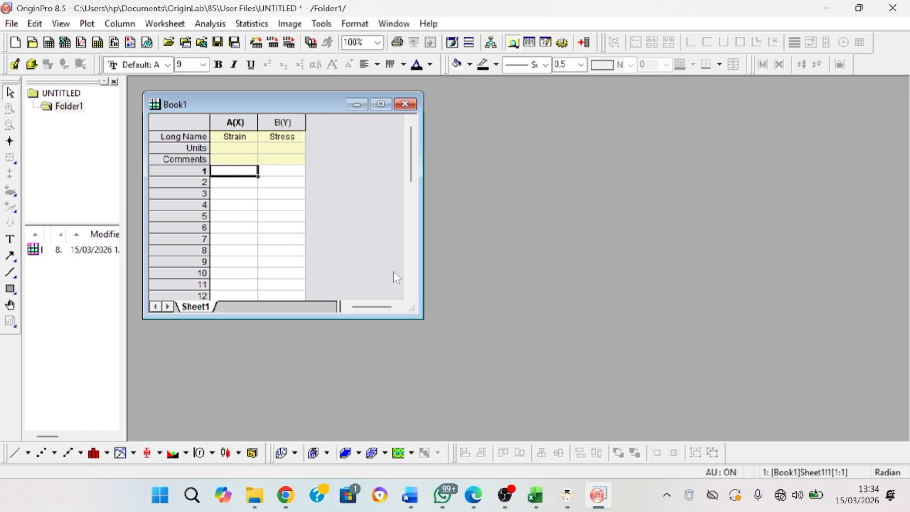
Switch to the Excel workbook and copy the strain values on Sheet3 from cell N13 down to the last row.
{"action": "left_click", "coordinate": [535, 495]}
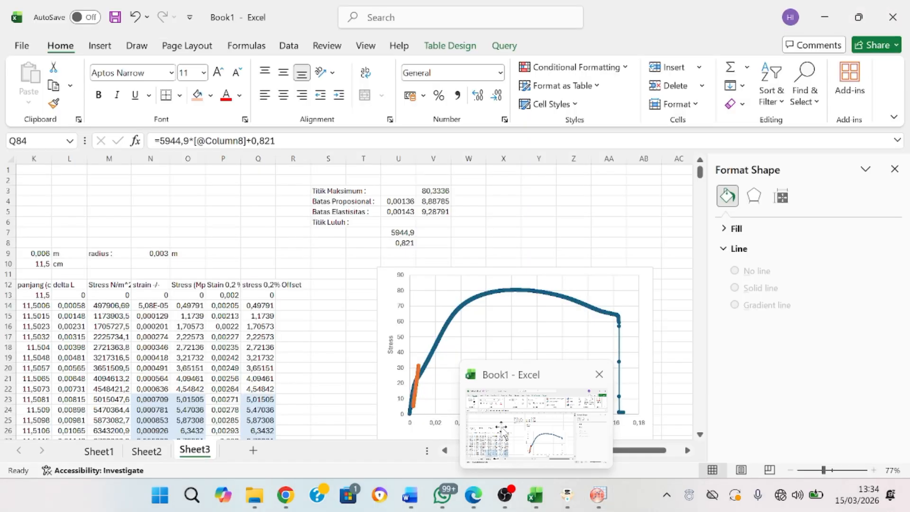
{"action": "left_click", "coordinate": [148, 295]}
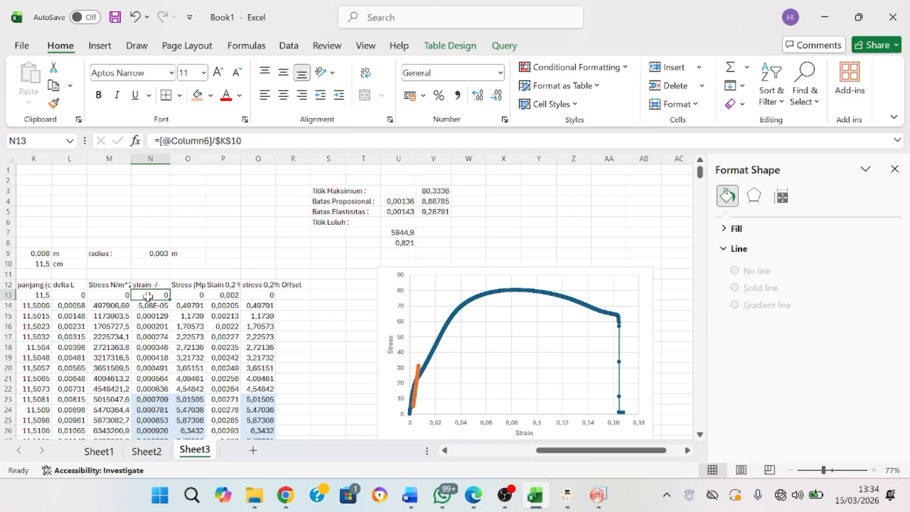
{"action": "key", "text": "ctrl+shift+Down"}
{"action": "key", "text": "ctrl+c"}
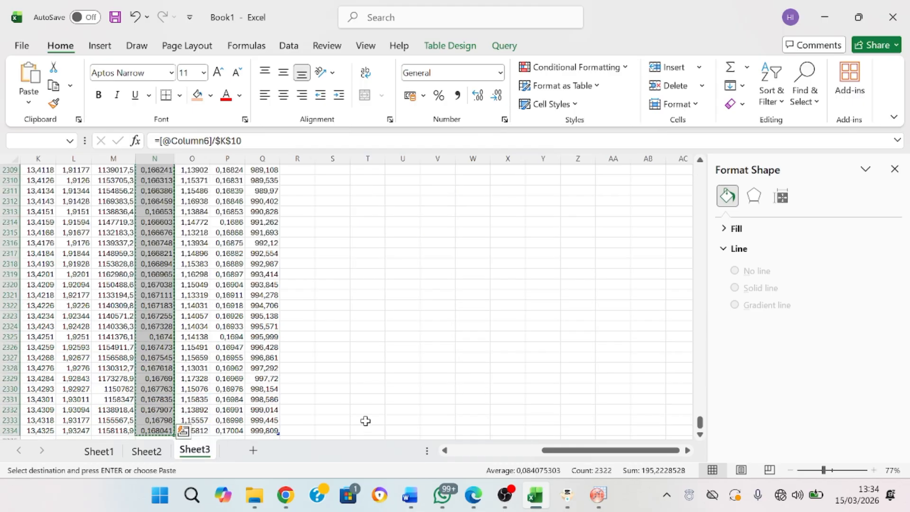
Switch to OriginPro, paste the strain values into column A(X) from row 1 and widen the column to fit the numbers.
{"action": "left_click", "coordinate": [572, 432]}
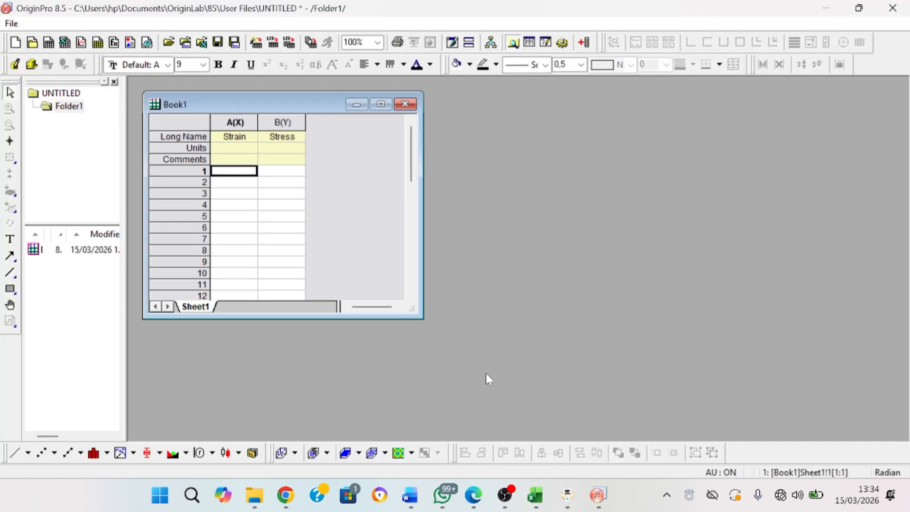
{"action": "left_click", "coordinate": [243, 171]}
{"action": "key", "text": "ctrl+v"}
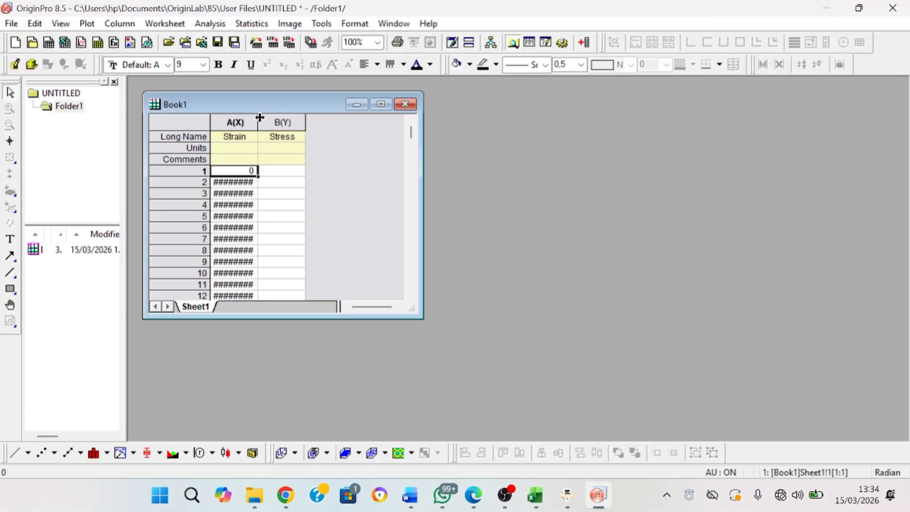
{"action": "left_click_drag", "start_coordinate": [258, 117], "coordinate": [269, 122]}
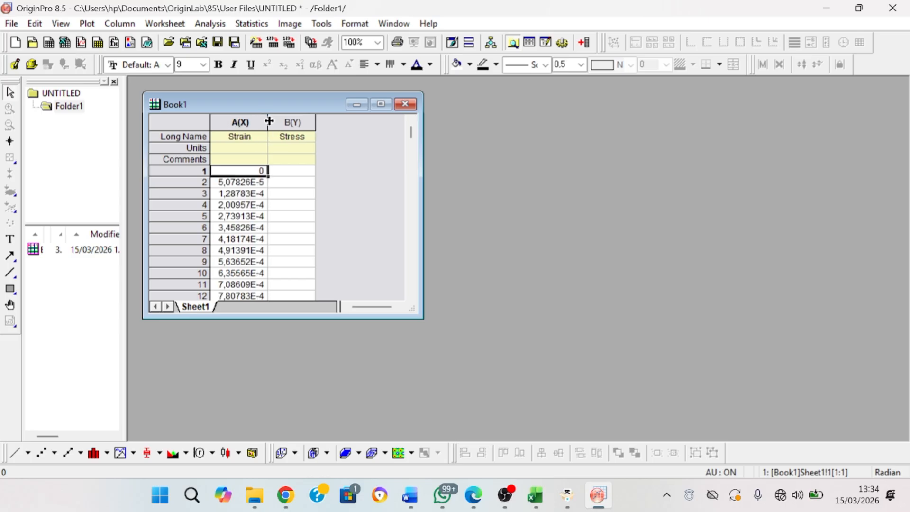
Switch to Excel and copy the Stress (MPa) values on Sheet3 from cell O13 down to the last row.
{"action": "left_click", "coordinate": [303, 172]}
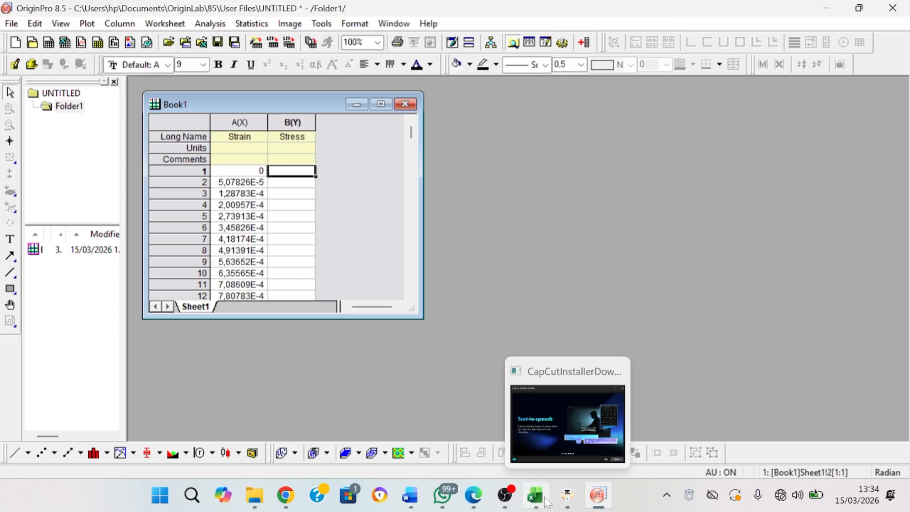
{"action": "left_click", "coordinate": [535, 408]}
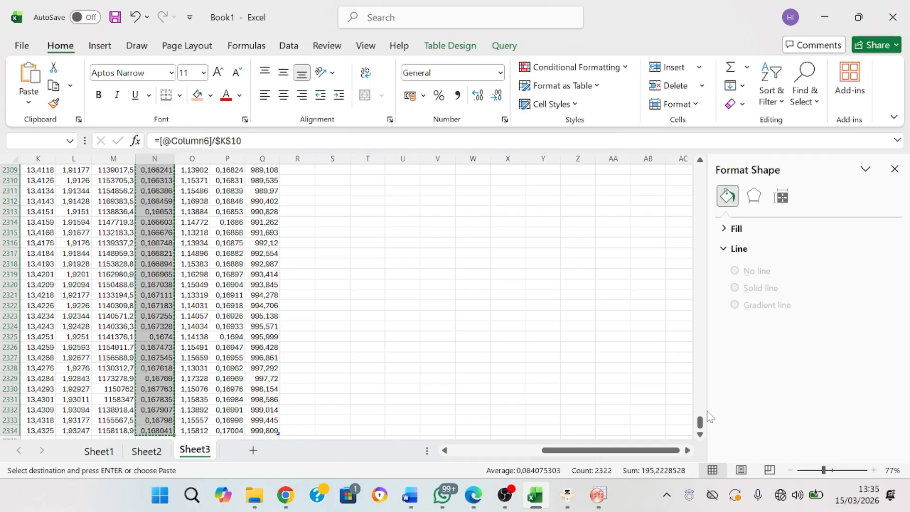
{"action": "left_click_drag", "start_coordinate": [701, 422], "coordinate": [700, 170]}
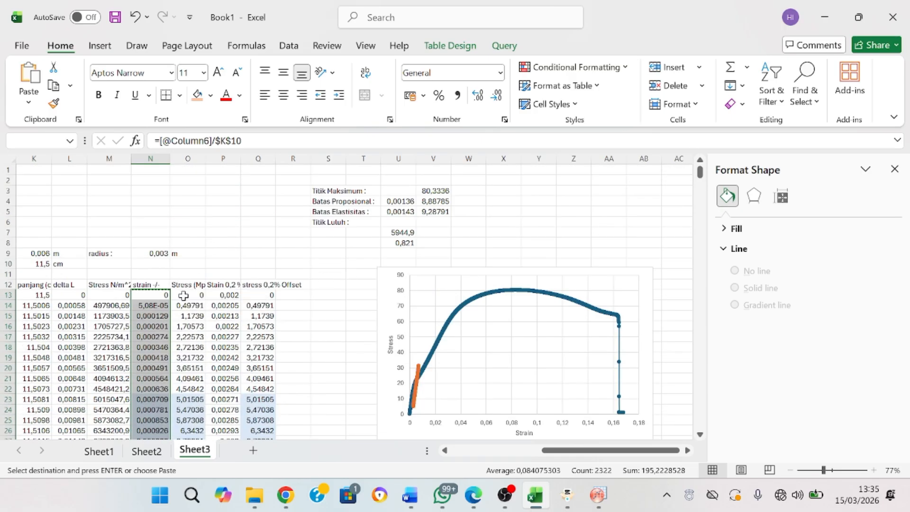
{"action": "left_click", "coordinate": [184, 295]}
{"action": "key", "text": "ctrl+shift+Down"}
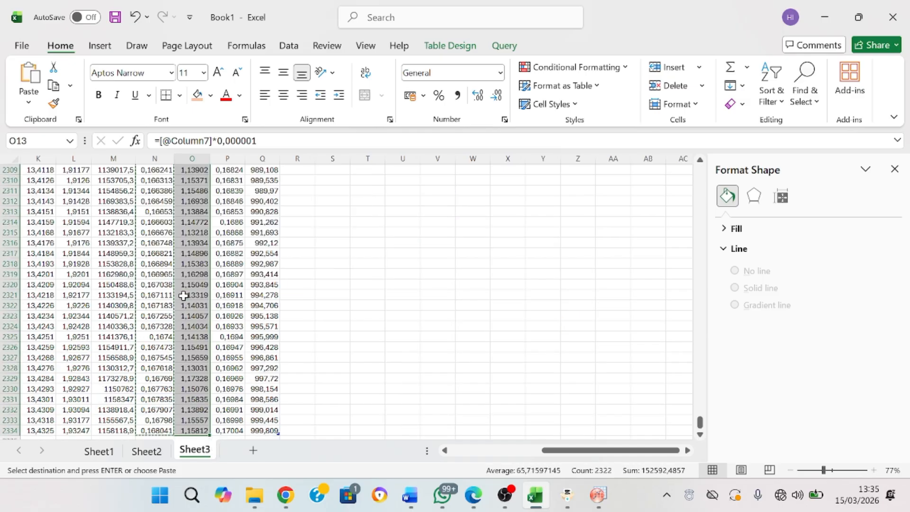
Switch to OriginPro and paste the stress values into column B(Y) from row 1.
{"action": "mouse_move", "coordinate": [594, 493]}
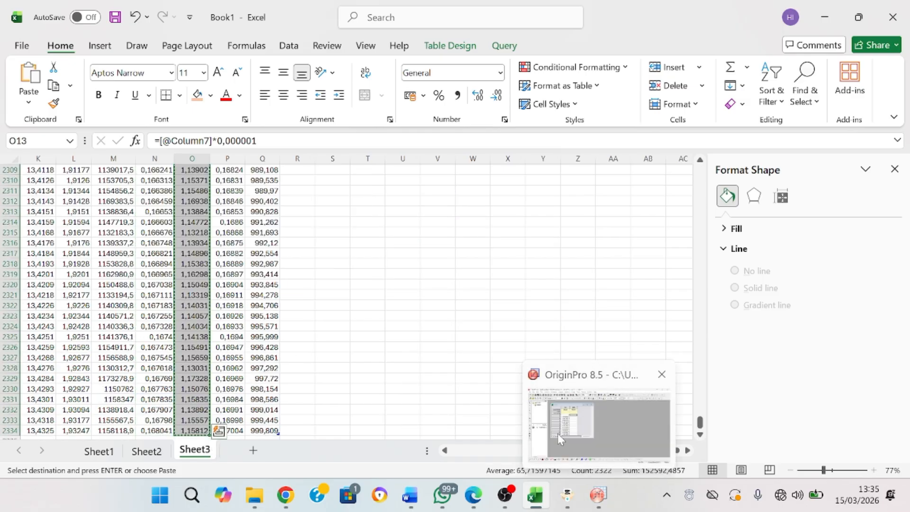
{"action": "left_click", "coordinate": [558, 434]}
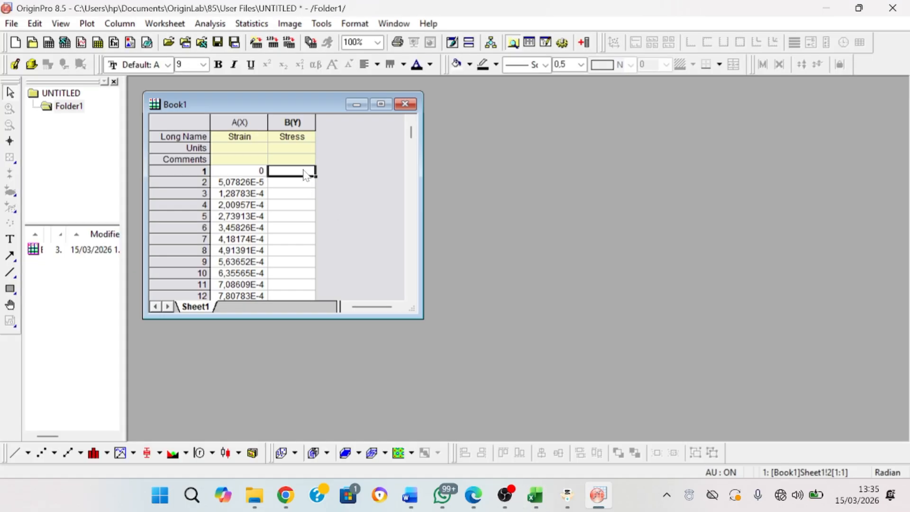
{"action": "key", "text": "ctrl+v"}
{"action": "left_click", "coordinate": [329, 180]}
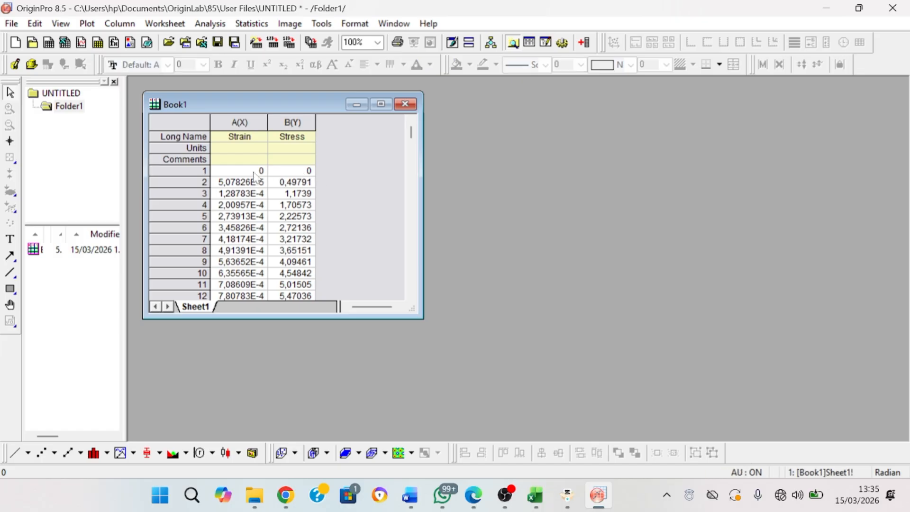
Plot rows 1 to 2322 of the Strain and Stress columns as a scatter graph and place its window beside the worksheet.
{"action": "left_click", "coordinate": [254, 173]}
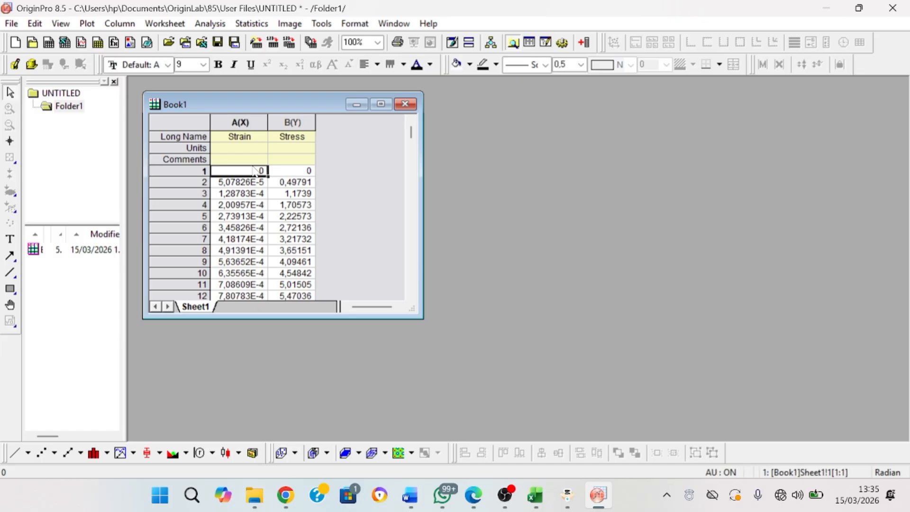
{"action": "left_click_drag", "start_coordinate": [255, 172], "coordinate": [283, 222]}
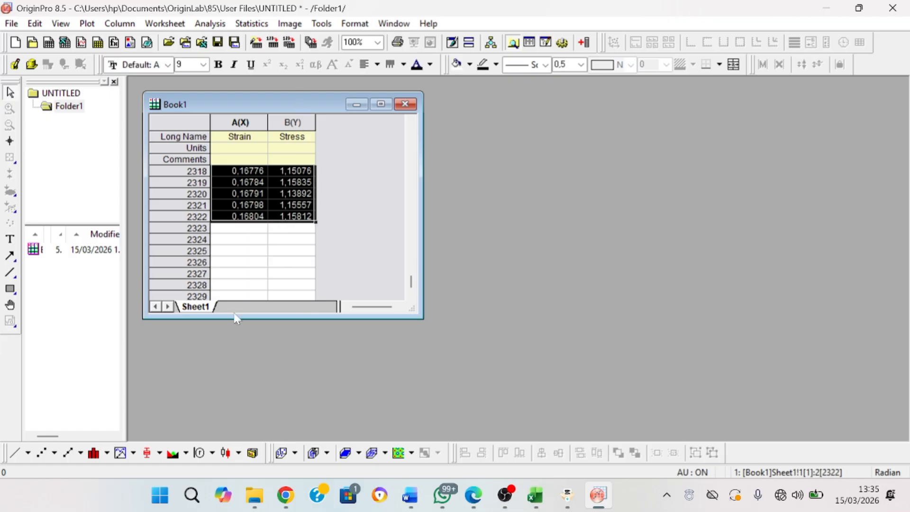
{"action": "left_click", "coordinate": [47, 457]}
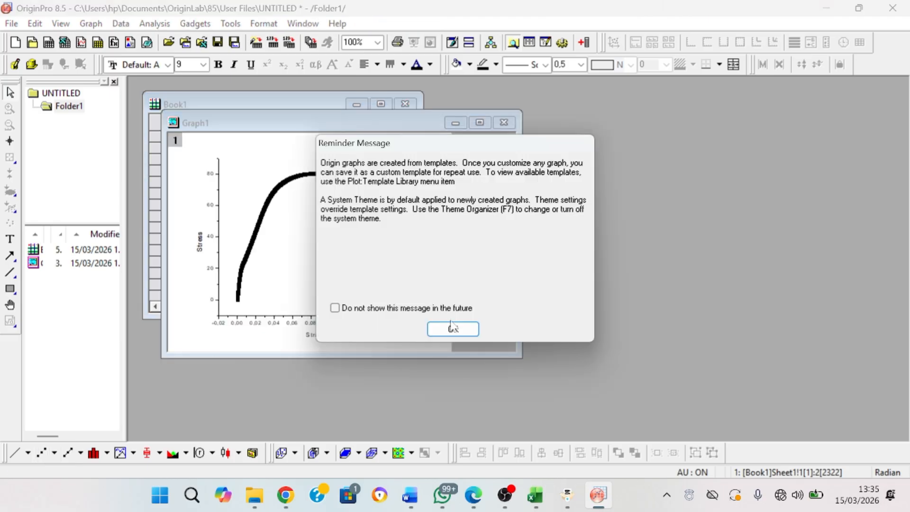
{"action": "left_click", "coordinate": [451, 328]}
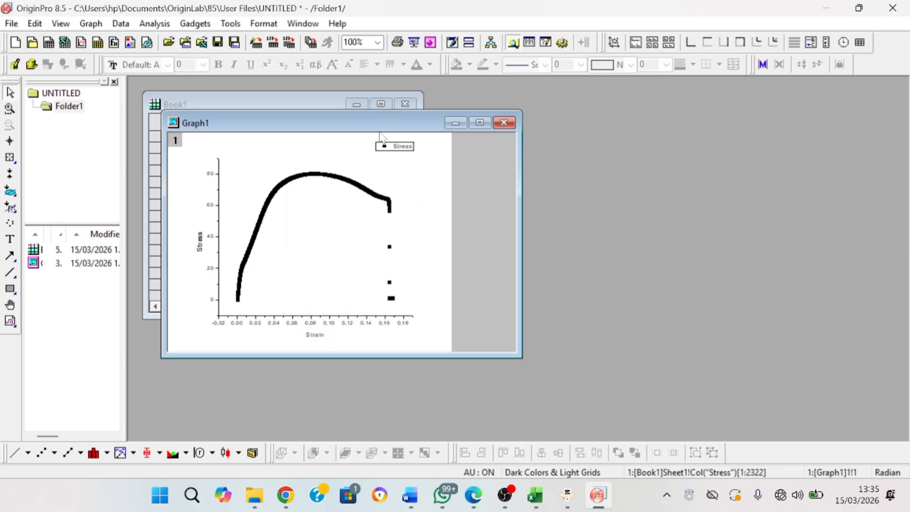
{"action": "left_click_drag", "start_coordinate": [368, 118], "coordinate": [645, 103]}
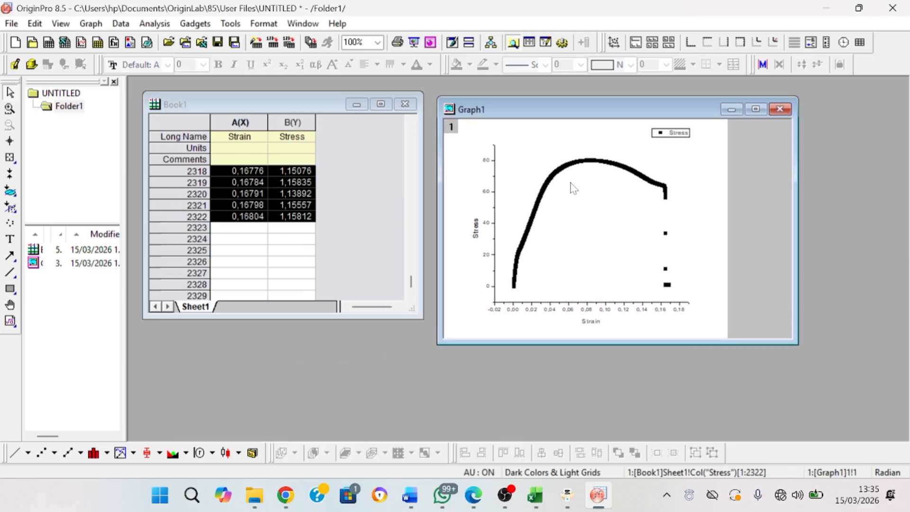
Set the horizontal and vertical axis scales of the stress-strain graph to start from 0.
{"action": "left_click", "coordinate": [572, 184]}
{"action": "right_click", "coordinate": [571, 182]}
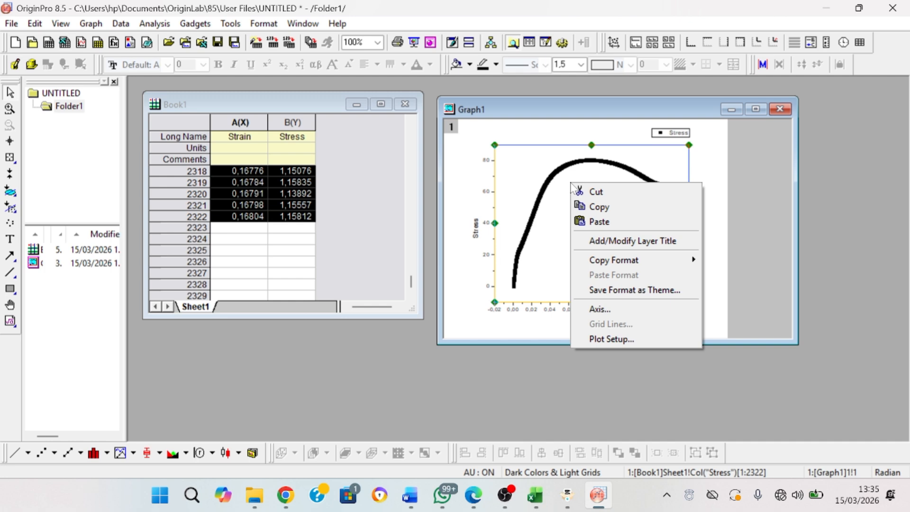
{"action": "left_click", "coordinate": [624, 308]}
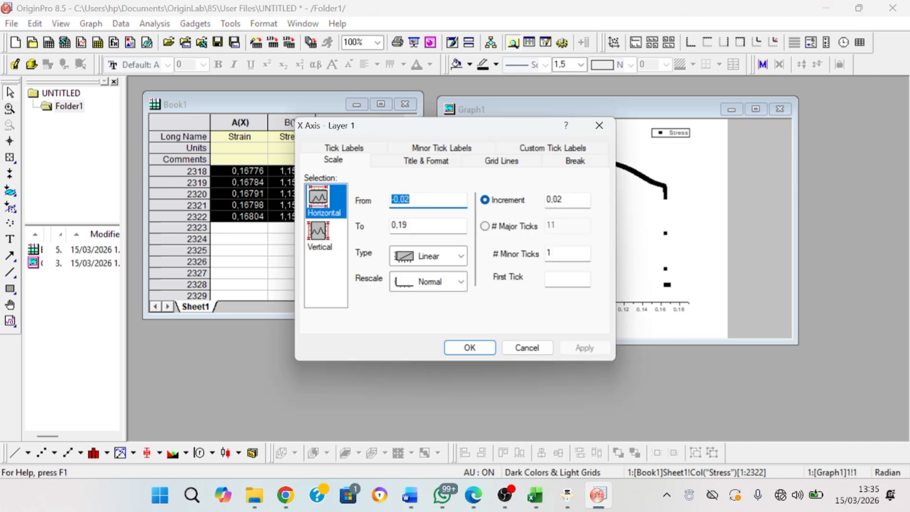
{"action": "left_click", "coordinate": [412, 200]}
{"action": "key", "text": "BackSpace"}
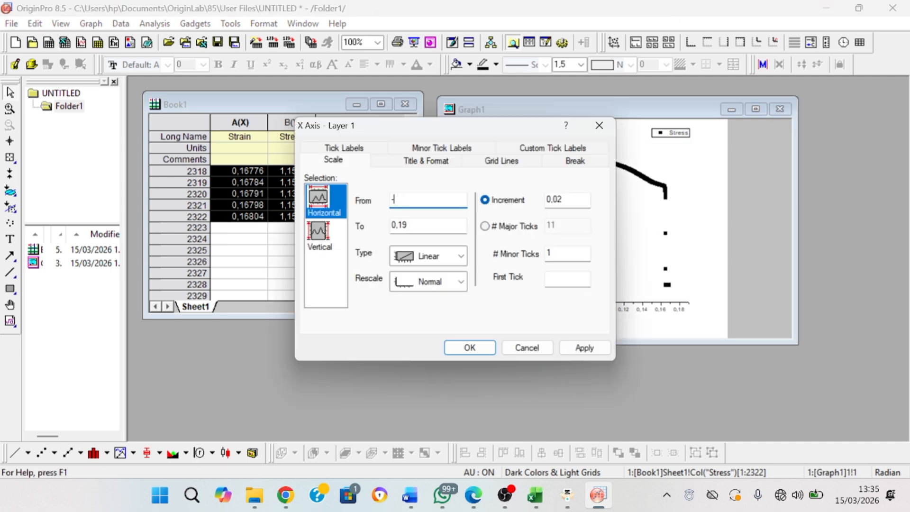
{"action": "left_click", "coordinate": [316, 242]}
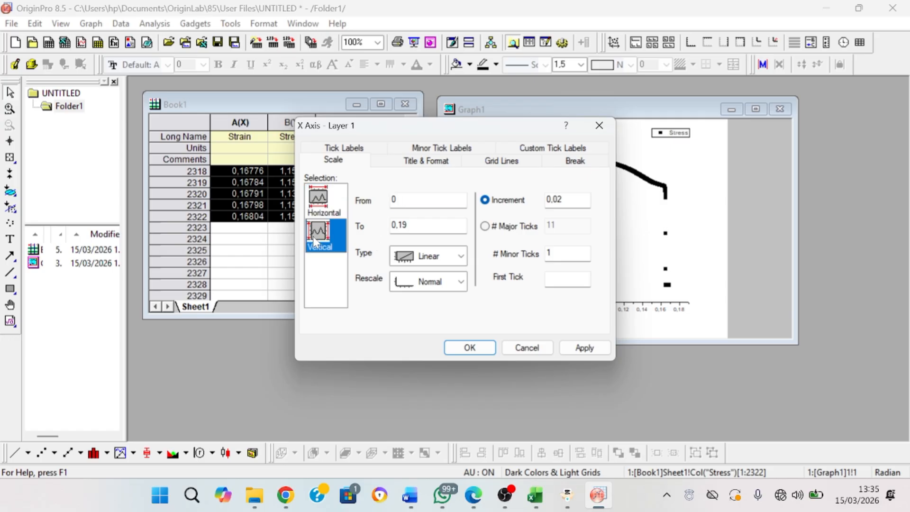
{"action": "left_click", "coordinate": [412, 200]}
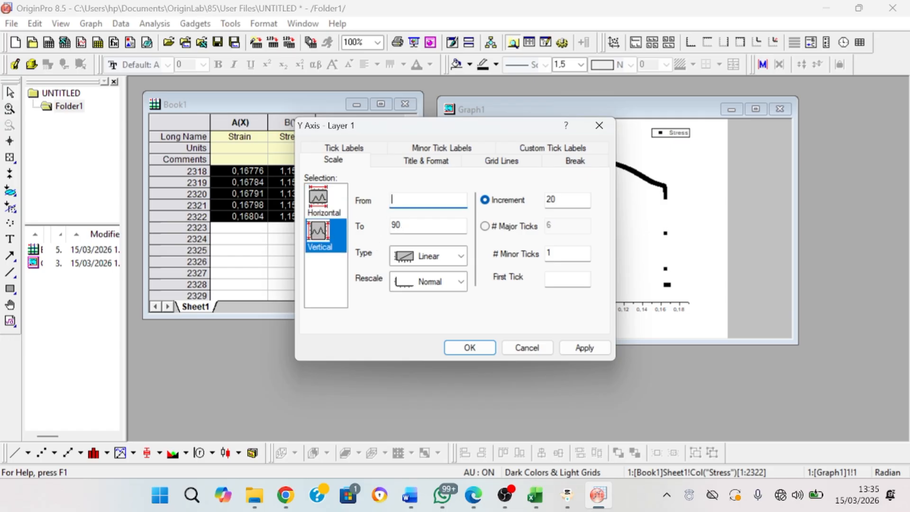
{"action": "left_click", "coordinate": [471, 346]}
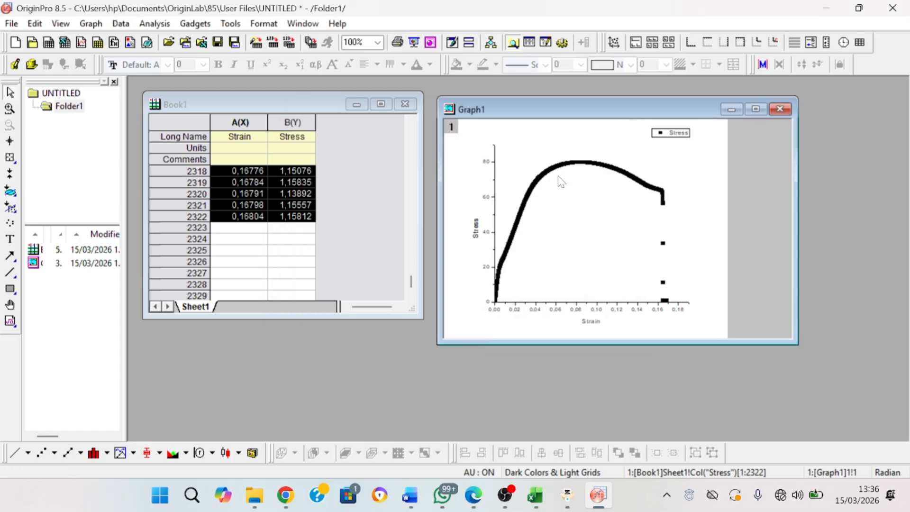
Set the symbol size of the Stress scatter plot to 3 and shift the graph window slightly away from the worksheet.
{"action": "scroll", "coordinate": [559, 180], "scroll_direction": "up", "scroll_amount": 1}
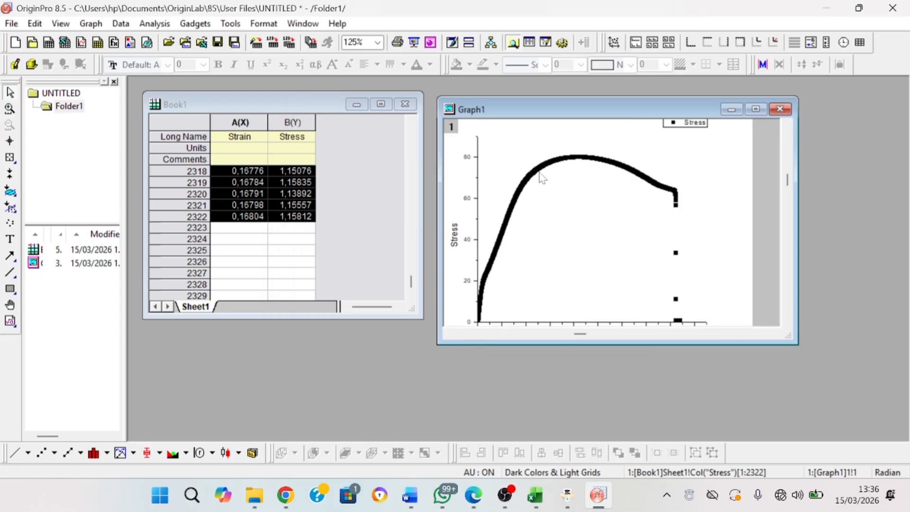
{"action": "left_click", "coordinate": [543, 172]}
{"action": "right_click", "coordinate": [544, 175]}
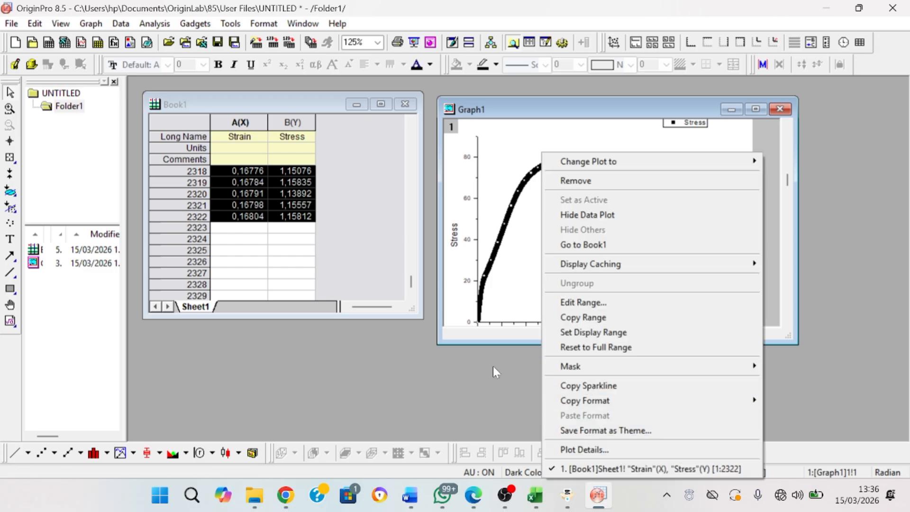
{"action": "left_click", "coordinate": [571, 451]}
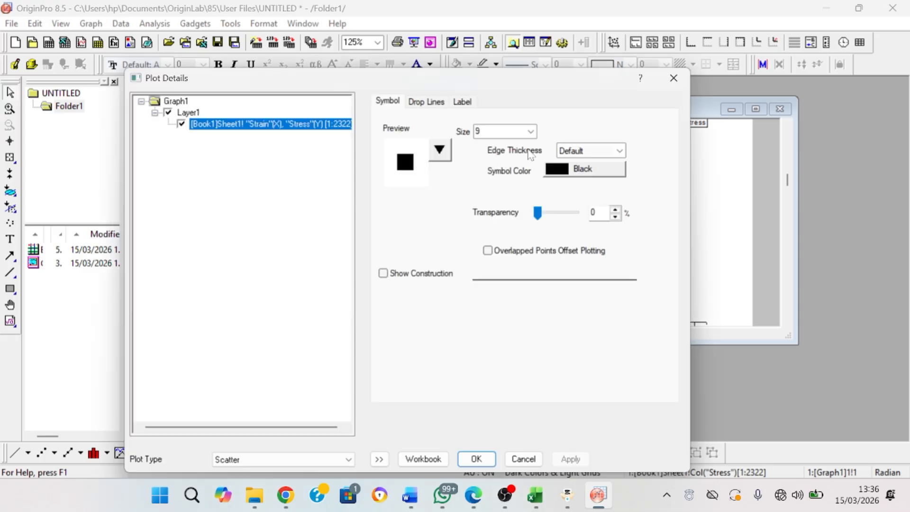
{"action": "left_click", "coordinate": [530, 131]}
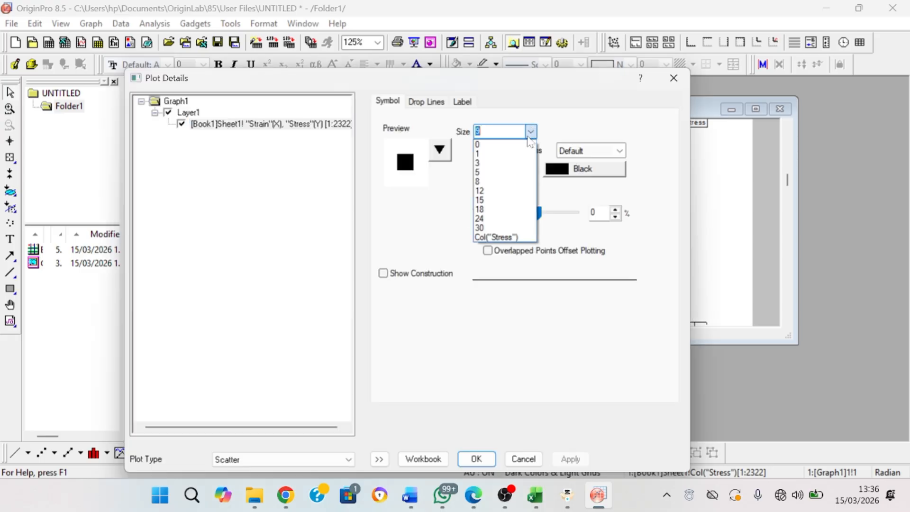
{"action": "left_click", "coordinate": [512, 163]}
{"action": "left_click", "coordinate": [469, 458]}
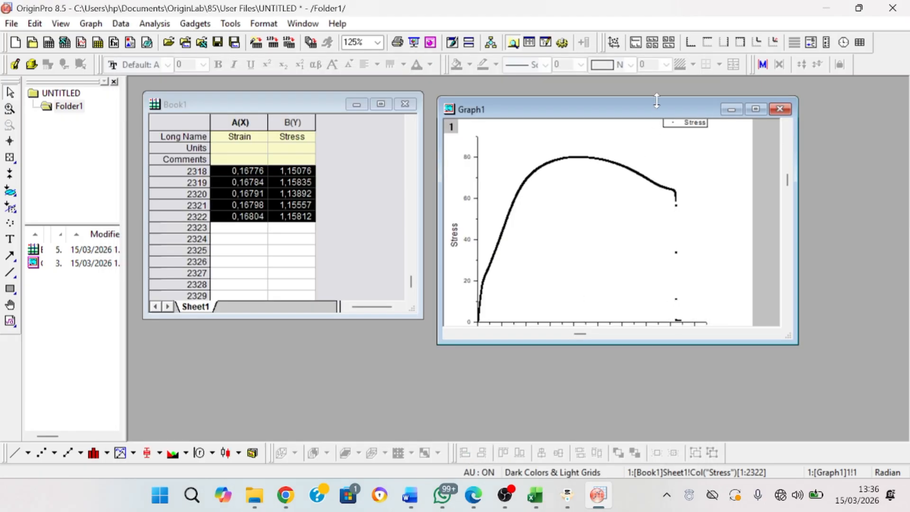
{"action": "left_click_drag", "start_coordinate": [657, 113], "coordinate": [668, 108]}
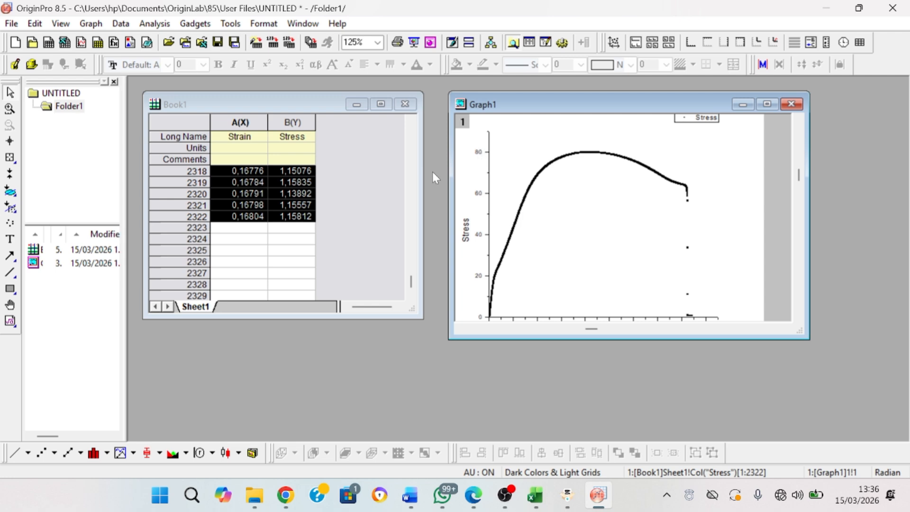
Add 2 new columns to the Book1 worksheet beside the Strain and Stress columns.
{"action": "left_click_drag", "start_coordinate": [411, 281], "coordinate": [416, 102]}
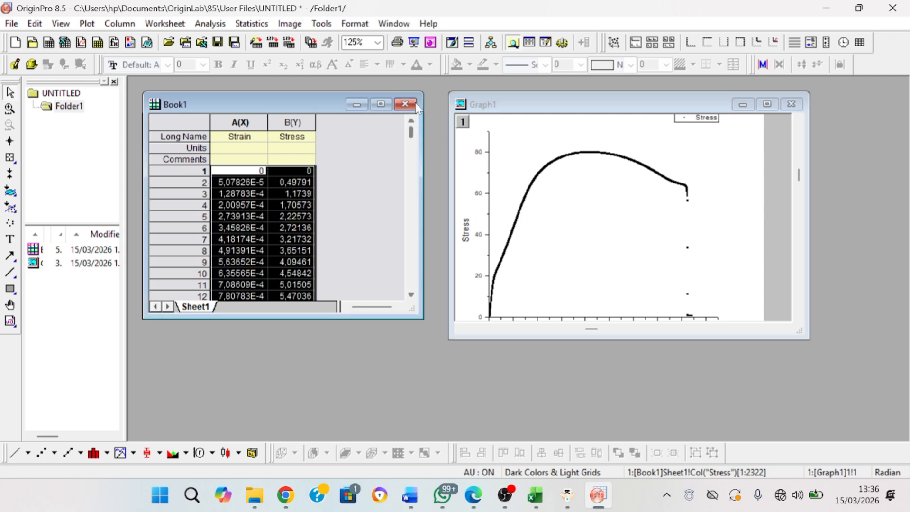
{"action": "left_click", "coordinate": [326, 124]}
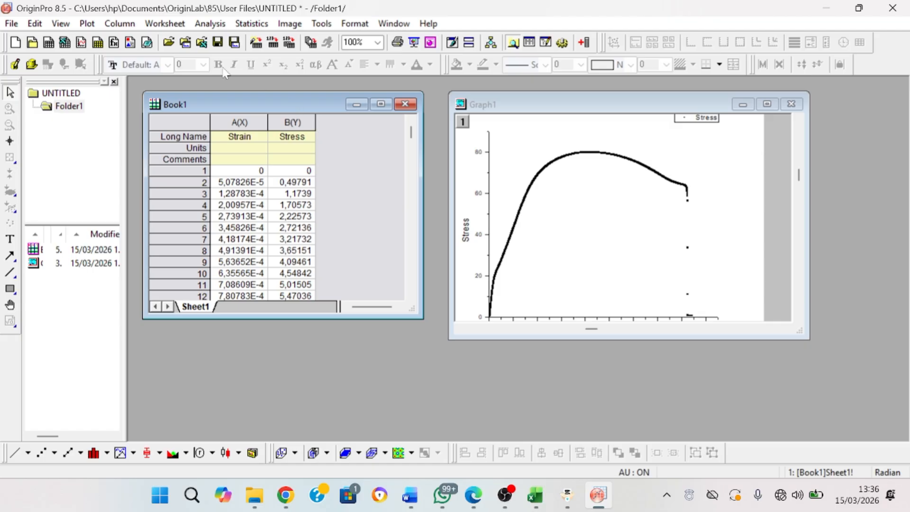
{"action": "left_click", "coordinate": [120, 23]}
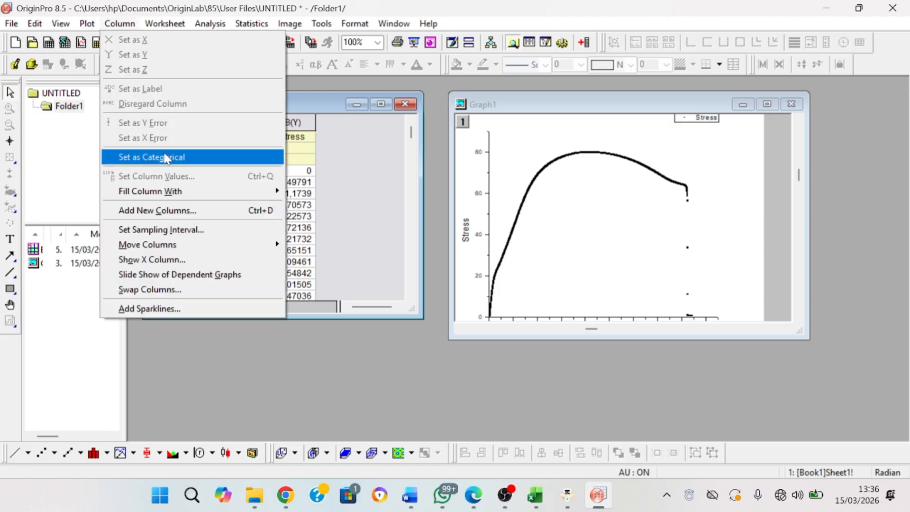
{"action": "left_click", "coordinate": [180, 211]}
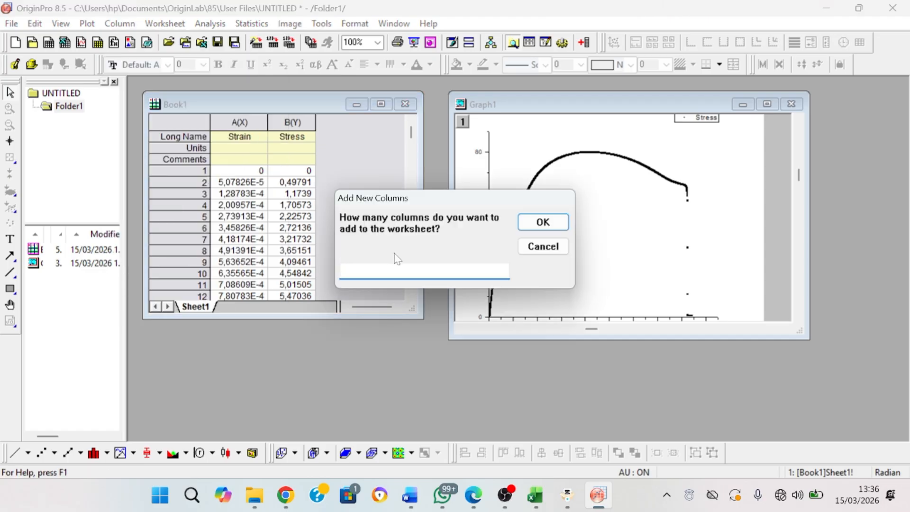
{"action": "type", "text": "2"}
{"action": "left_click", "coordinate": [537, 226]}
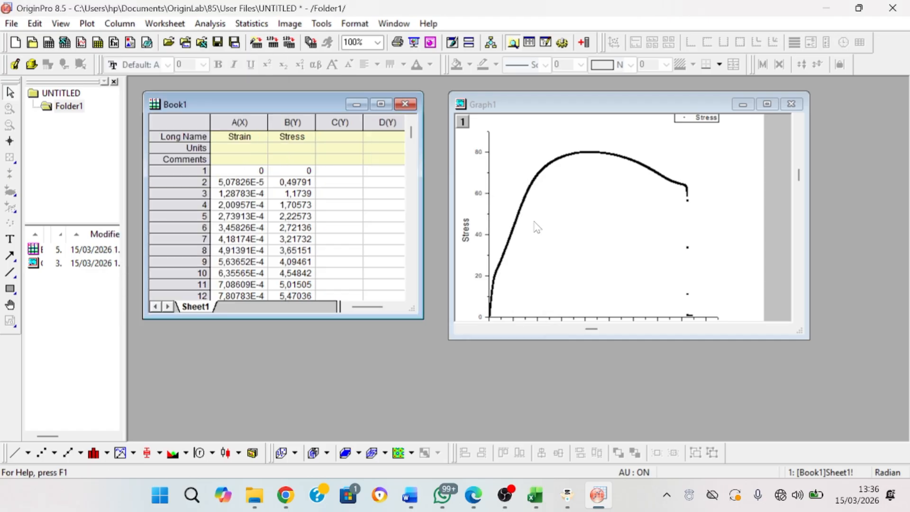
Enter the long names "Strain 0,2% Offser" for column C(Y) and "Stress 0,2% Offset" for column D(Y), and select row 1 of column C(Y).
{"action": "left_click", "coordinate": [342, 138]}
{"action": "type", "text": "Strain 0"}
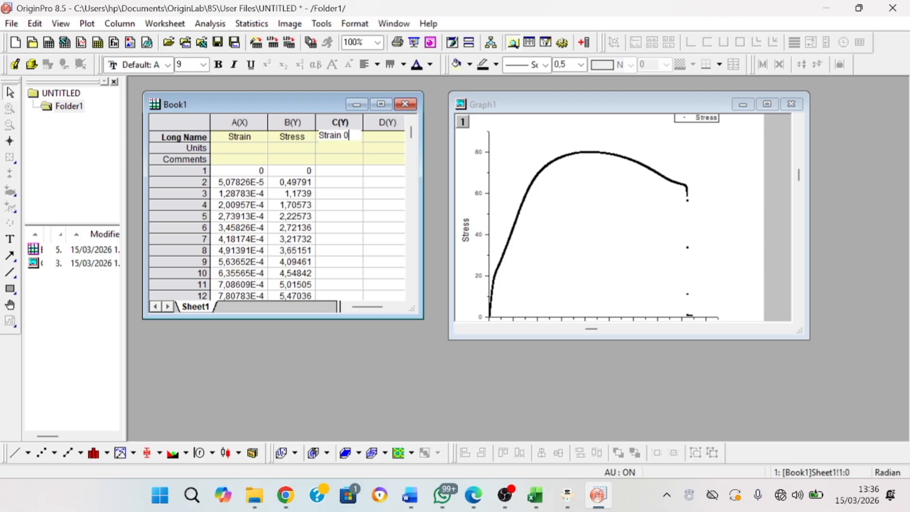
{"action": "type", "text": ",2% OFF"}
{"action": "type", "text": "ffset"}
{"action": "left_click", "coordinate": [376, 141]}
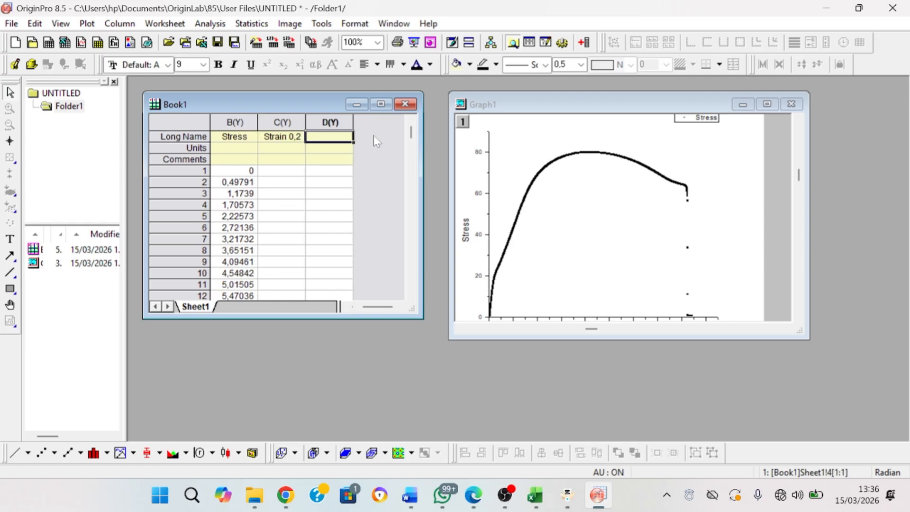
{"action": "type", "text": "Stres"}
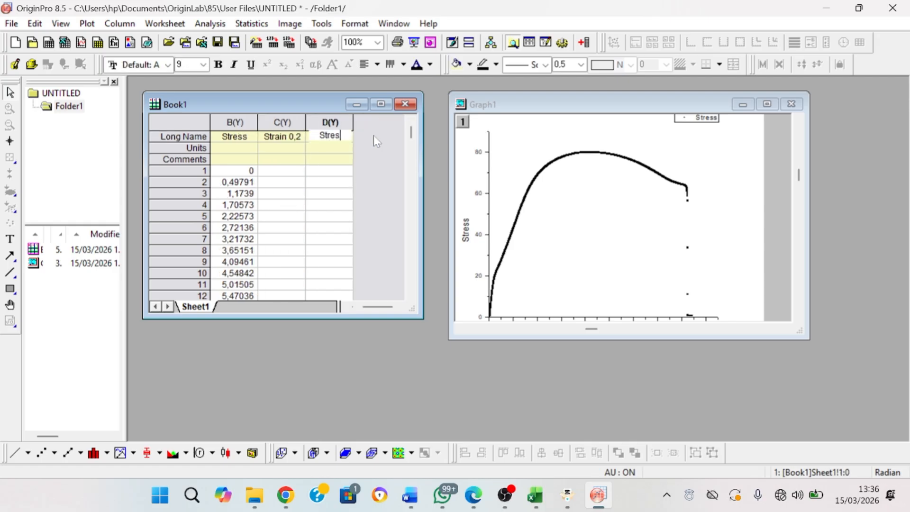
{"action": "type", "text": "s 0"}
{"action": "type", "text": ",2"}
{"action": "type", "text": "% O"}
{"action": "type", "text": "ffset"}
{"action": "left_click", "coordinate": [285, 171]}
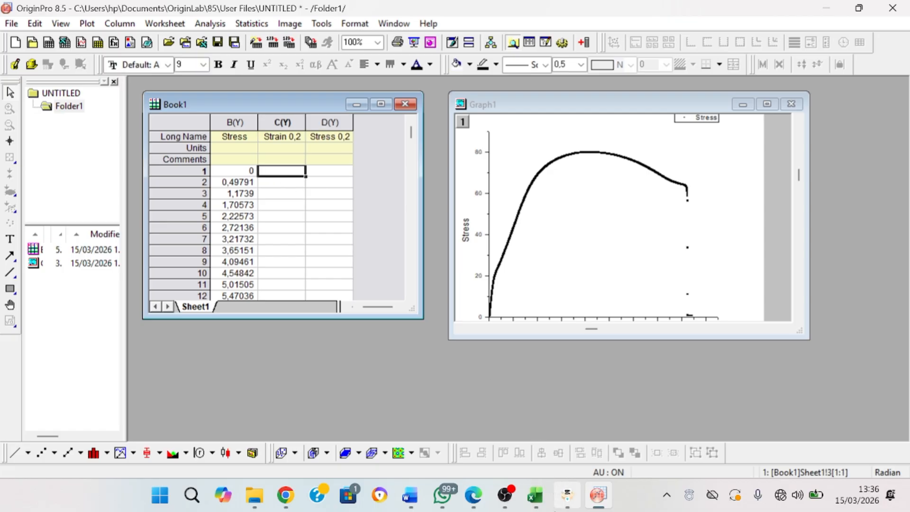
Switch to Excel and copy the 0,2% offset strain values on Sheet3 from cell P23 to P84.
{"action": "left_click", "coordinate": [535, 495]}
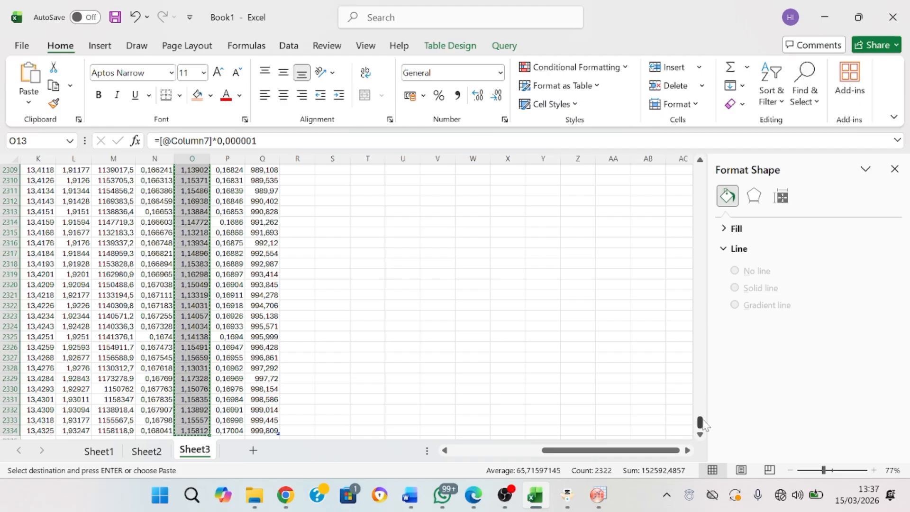
{"action": "left_click_drag", "start_coordinate": [701, 422], "coordinate": [700, 171]}
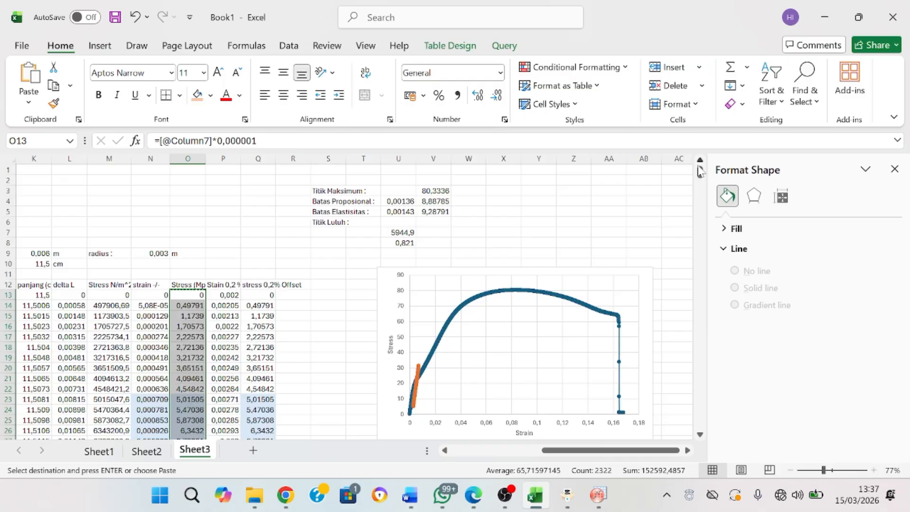
{"action": "left_click", "coordinate": [419, 378]}
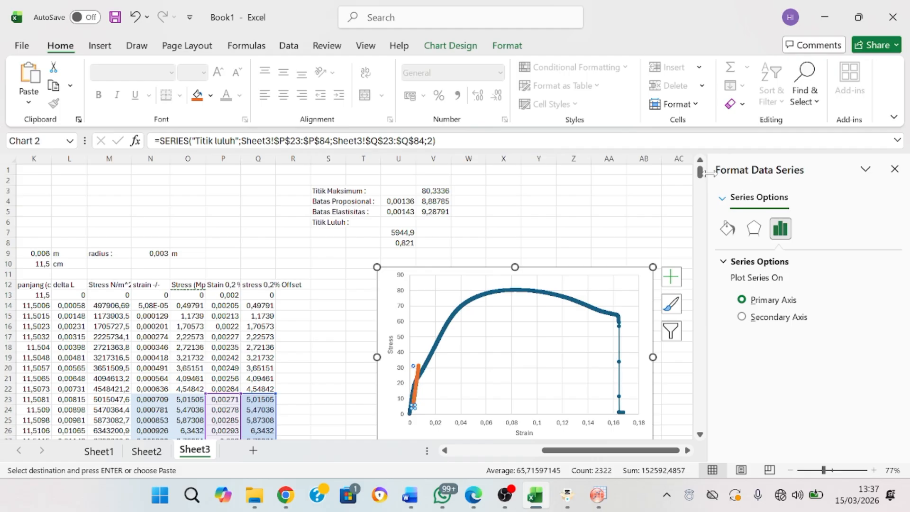
{"action": "scroll", "coordinate": [683, 177], "scroll_direction": "down", "scroll_amount": 6}
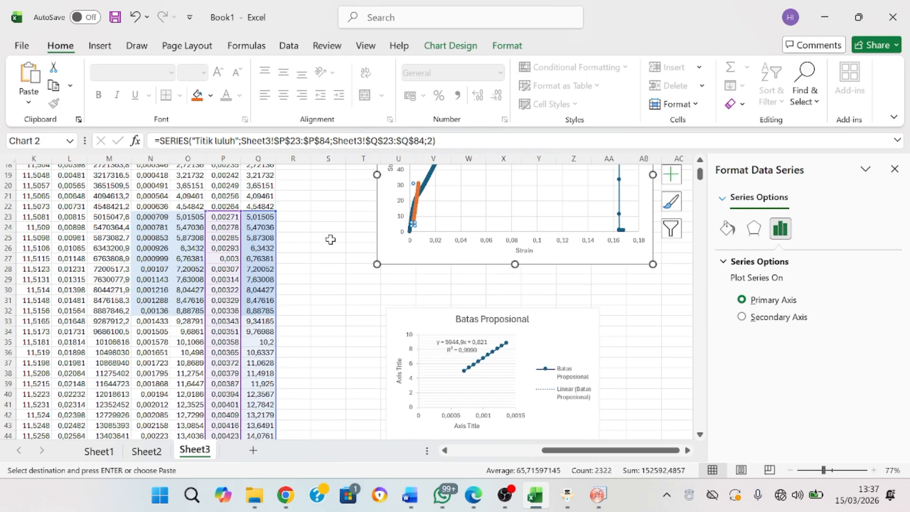
{"action": "left_click_drag", "start_coordinate": [230, 219], "coordinate": [233, 294]}
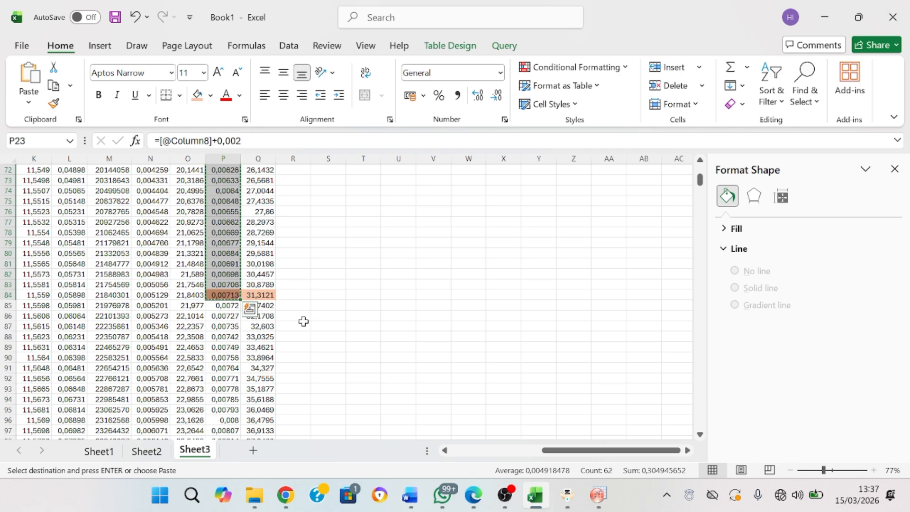
Switch to OriginPro, paste the offset strain values into column C(Y) from row 1, and select row 1 of column D(Y).
{"action": "mouse_move", "coordinate": [598, 494]}
{"action": "left_click", "coordinate": [570, 437]}
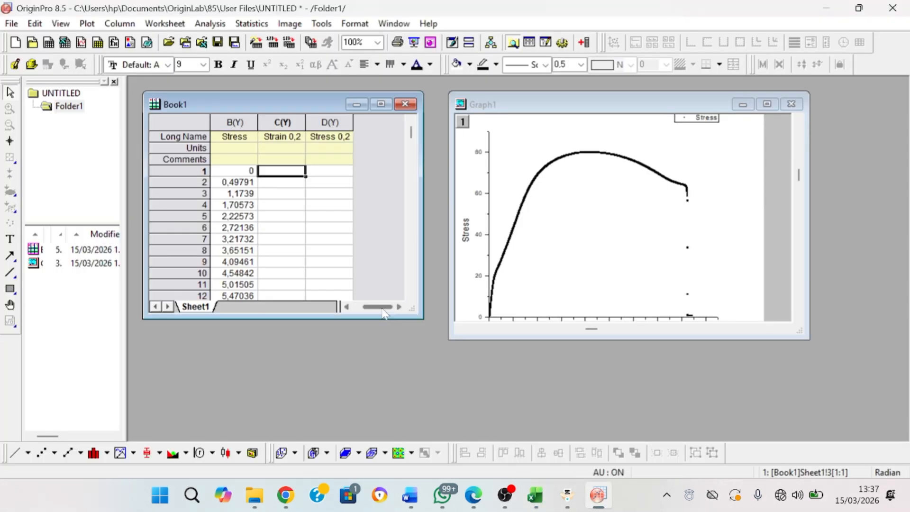
{"action": "key", "text": "ctrl+v"}
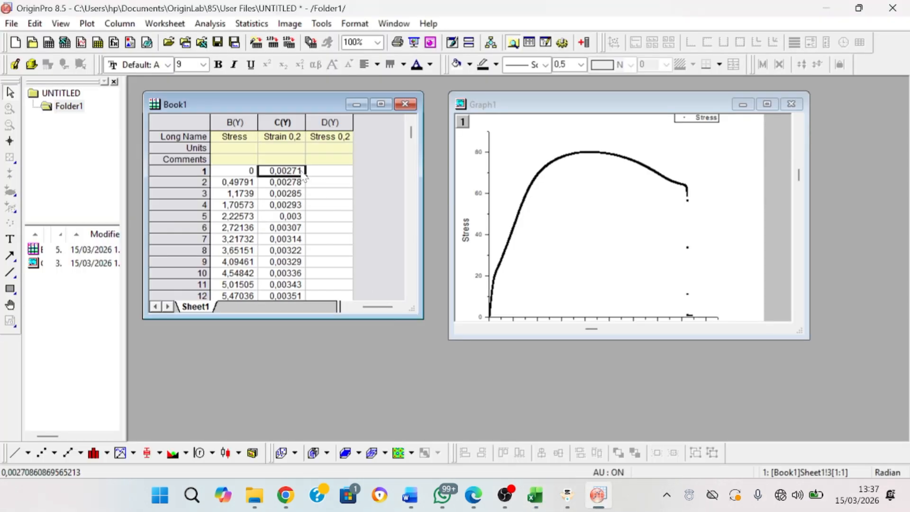
{"action": "left_click", "coordinate": [330, 173]}
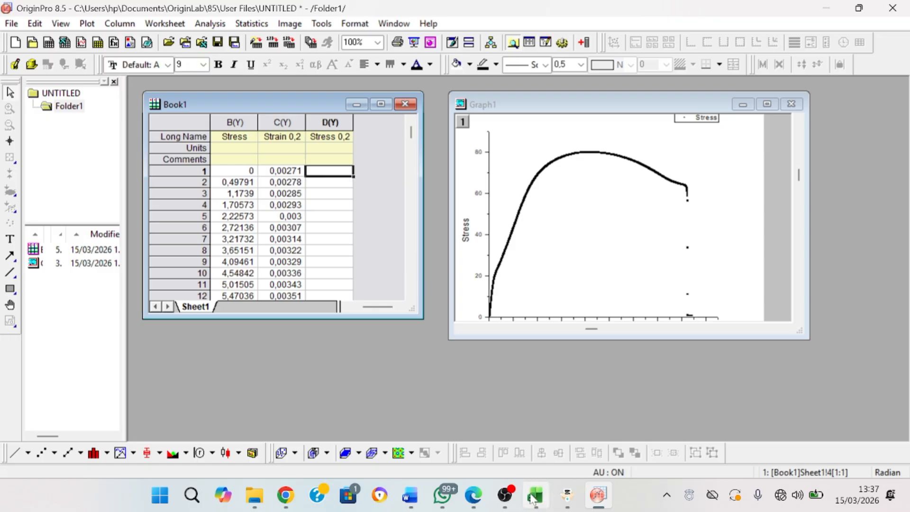
Switch to Excel and copy the 0,2% offset stress values on Sheet3 from cell Q23 to Q84.
{"action": "mouse_move", "coordinate": [534, 495]}
{"action": "left_click", "coordinate": [501, 433]}
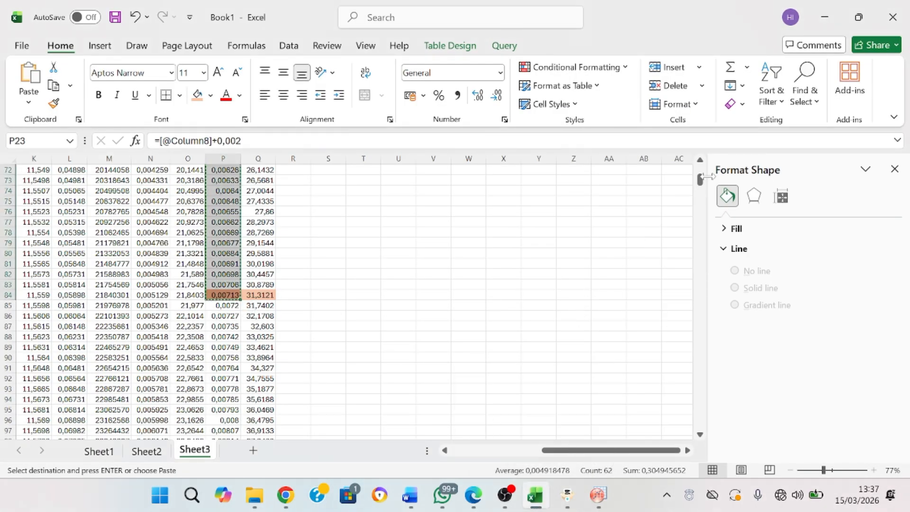
{"action": "left_click_drag", "start_coordinate": [700, 187], "coordinate": [700, 171]}
{"action": "left_click", "coordinate": [248, 402]}
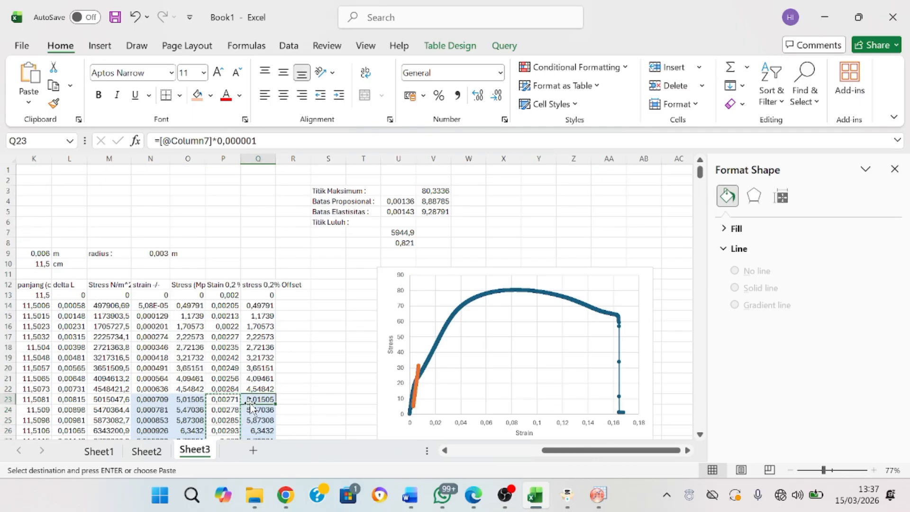
{"action": "left_click_drag", "start_coordinate": [248, 400], "coordinate": [258, 287]}
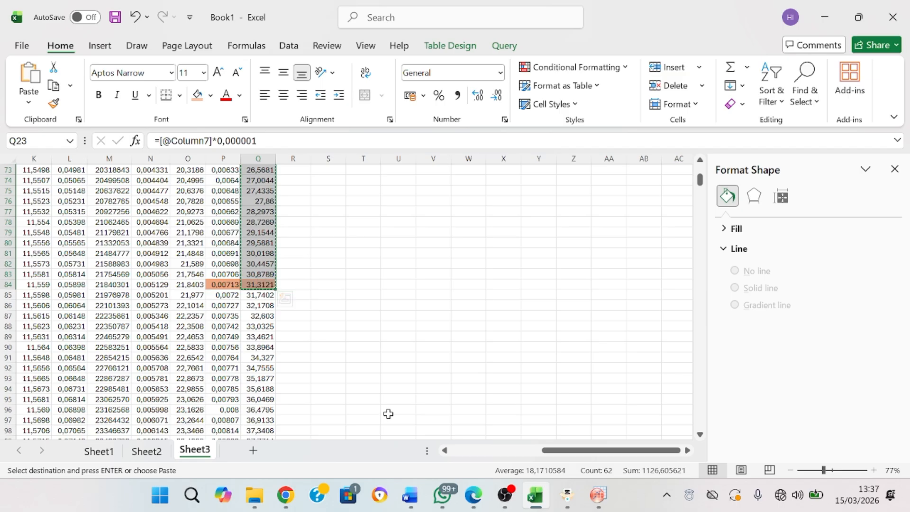
Switch to OriginPro and paste the offset stress values into column D(Y) from row 1.
{"action": "mouse_move", "coordinate": [596, 492]}
{"action": "left_click", "coordinate": [581, 442]}
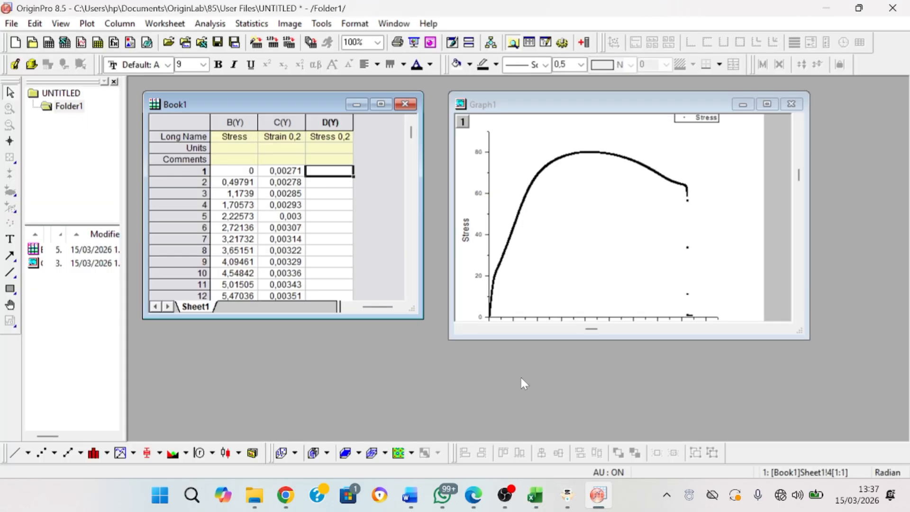
{"action": "key", "text": "ctrl+v"}
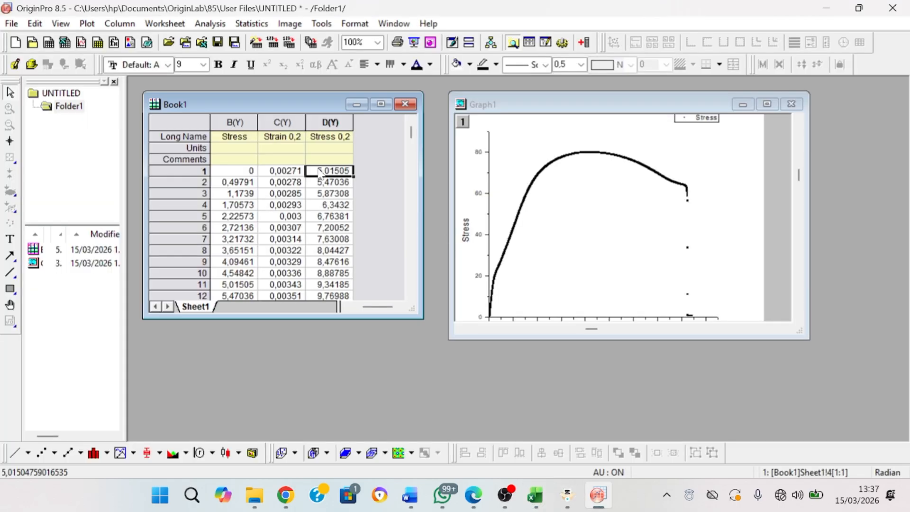
Add a second scatter plot to Layer 1 of the graph, with column C as X and column D as Y.
{"action": "left_click", "coordinate": [567, 214]}
{"action": "right_click", "coordinate": [566, 213]}
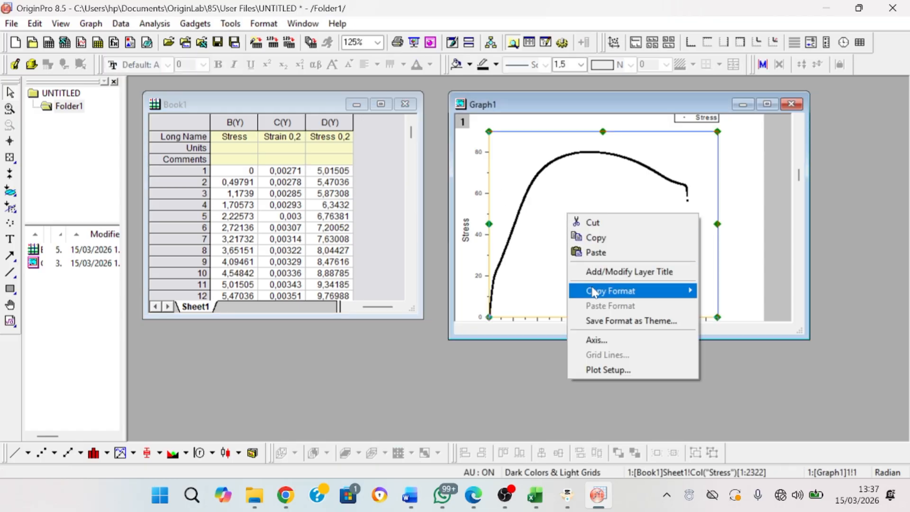
{"action": "left_click", "coordinate": [591, 368]}
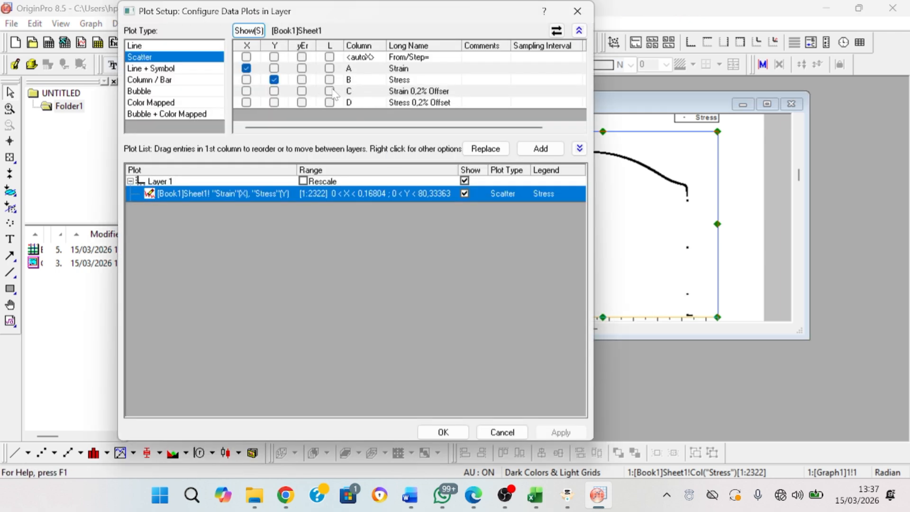
{"action": "left_click", "coordinate": [247, 92]}
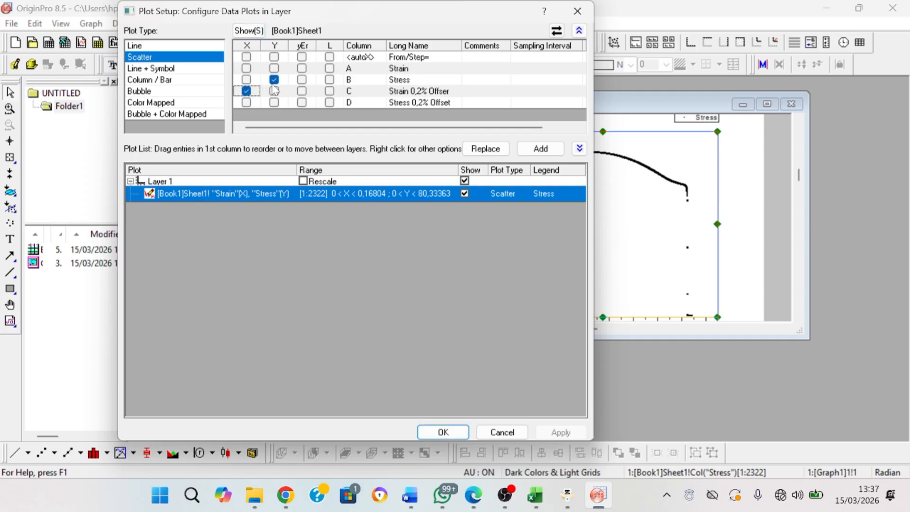
{"action": "left_click", "coordinate": [274, 103]}
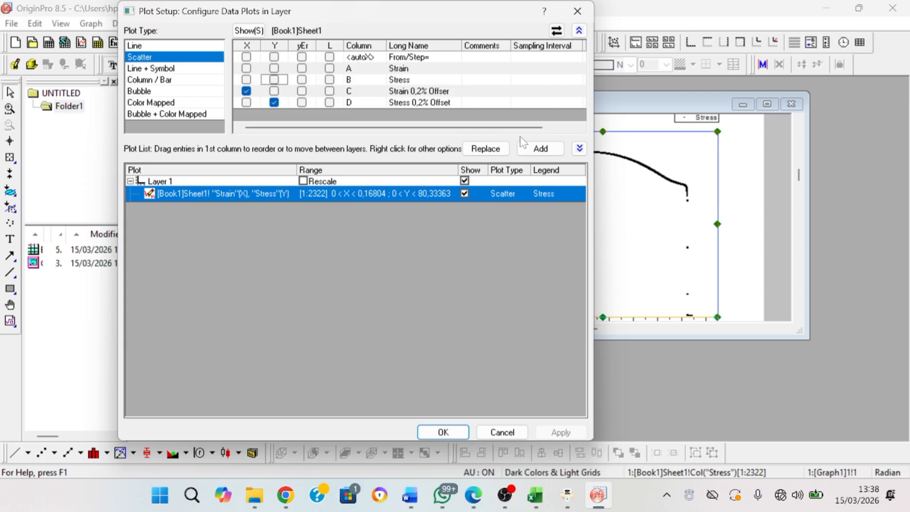
{"action": "left_click", "coordinate": [533, 150]}
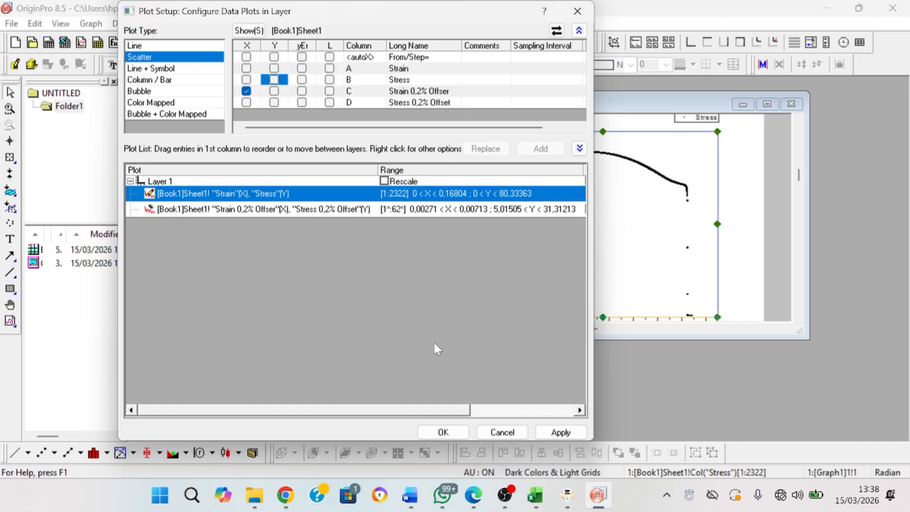
{"action": "left_click", "coordinate": [444, 432]}
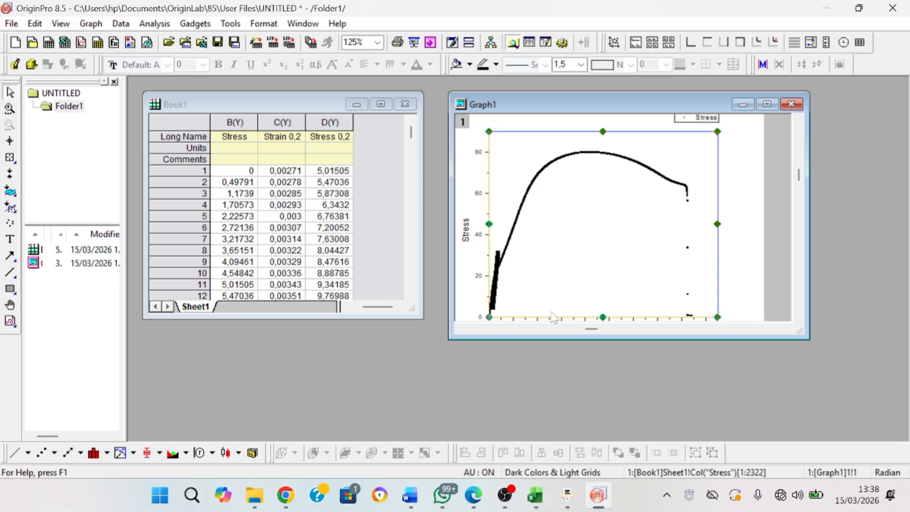
{"action": "scroll", "coordinate": [588, 245], "scroll_direction": "up", "scroll_amount": 1, "text": "ctrl"}
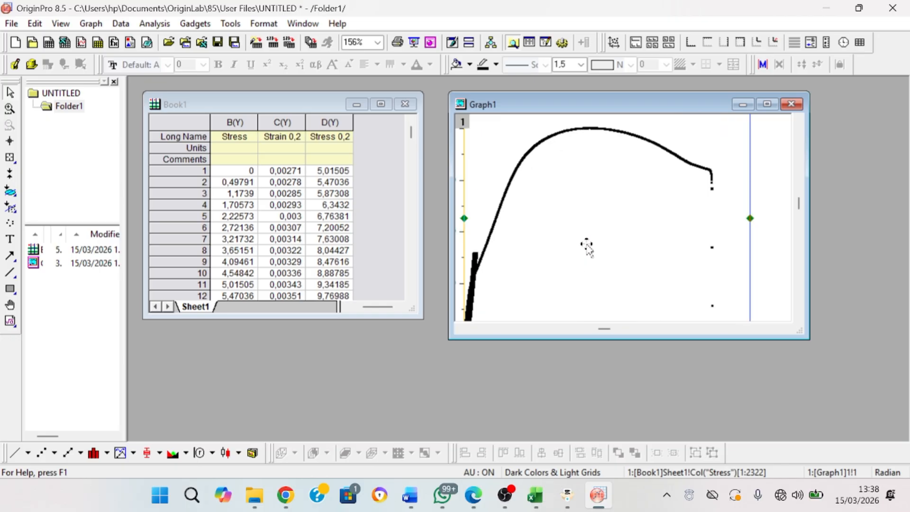
Set the symbol size of the 0,2% offset scatter plot on the graph to 3.
{"action": "scroll", "coordinate": [587, 246], "scroll_direction": "down", "scroll_amount": 1, "text": "ctrl"}
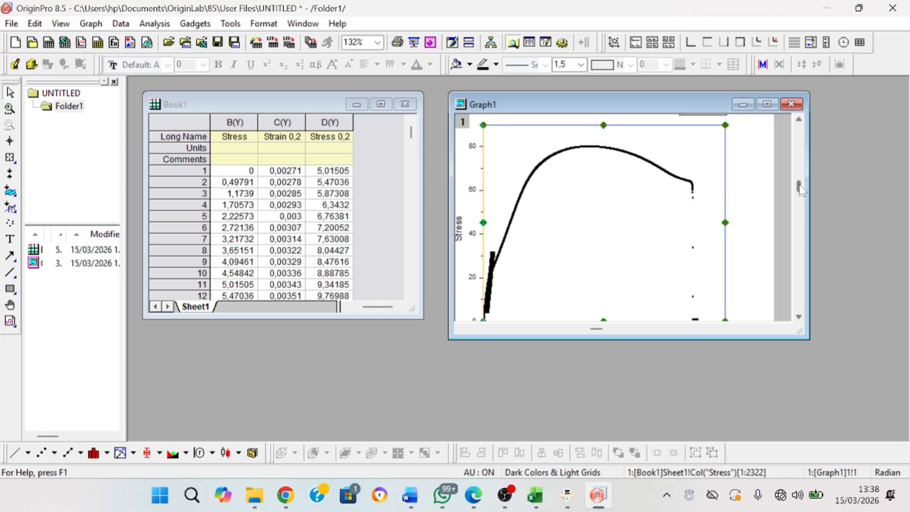
{"action": "left_click_drag", "start_coordinate": [801, 188], "coordinate": [800, 195]}
{"action": "left_click", "coordinate": [800, 317]}
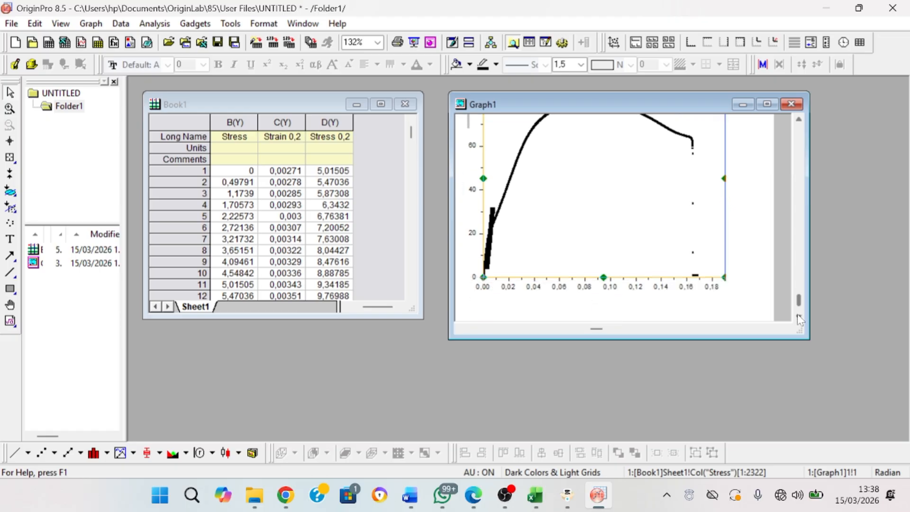
{"action": "left_click", "coordinate": [490, 245]}
{"action": "left_click", "coordinate": [491, 244]}
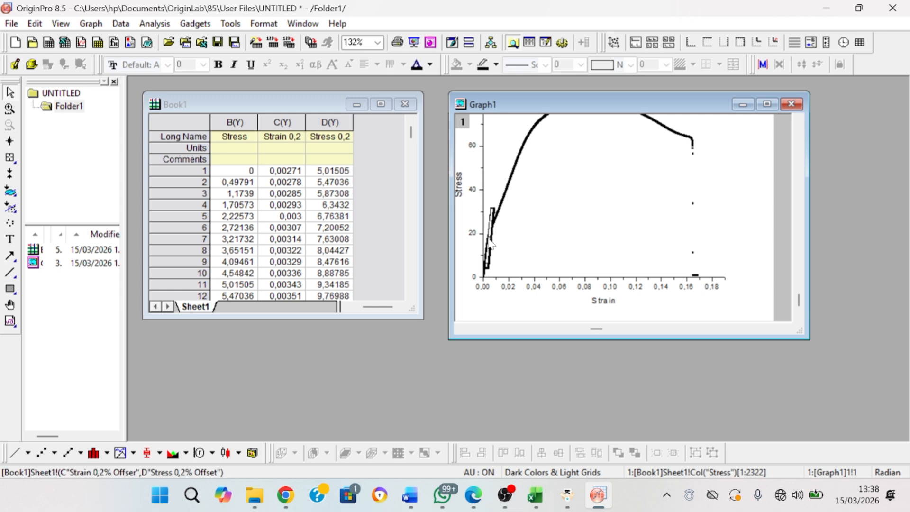
{"action": "right_click", "coordinate": [491, 244]}
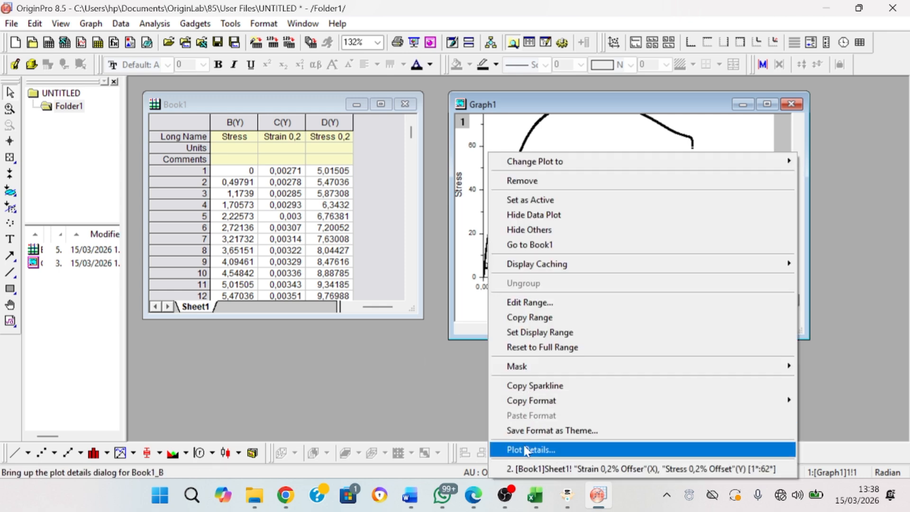
{"action": "left_click", "coordinate": [526, 449]}
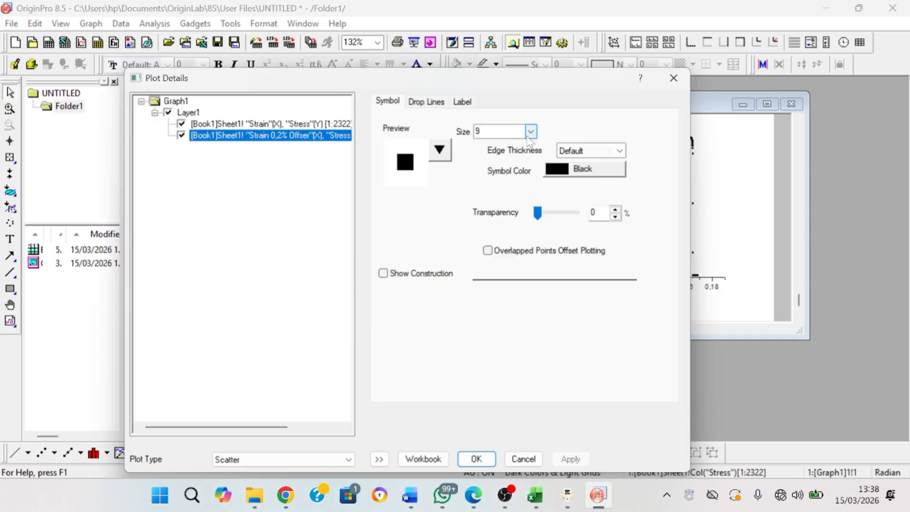
{"action": "left_click", "coordinate": [531, 131]}
{"action": "left_click", "coordinate": [509, 170]}
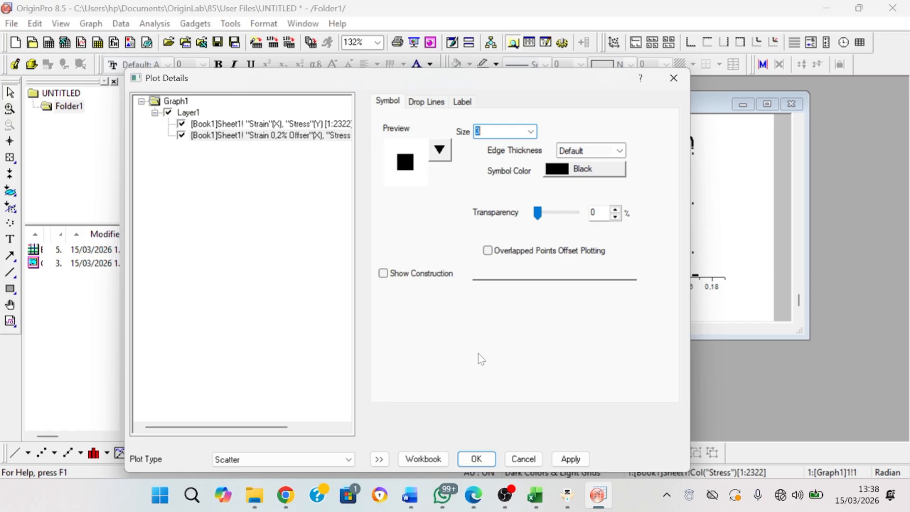
{"action": "left_click", "coordinate": [476, 458]}
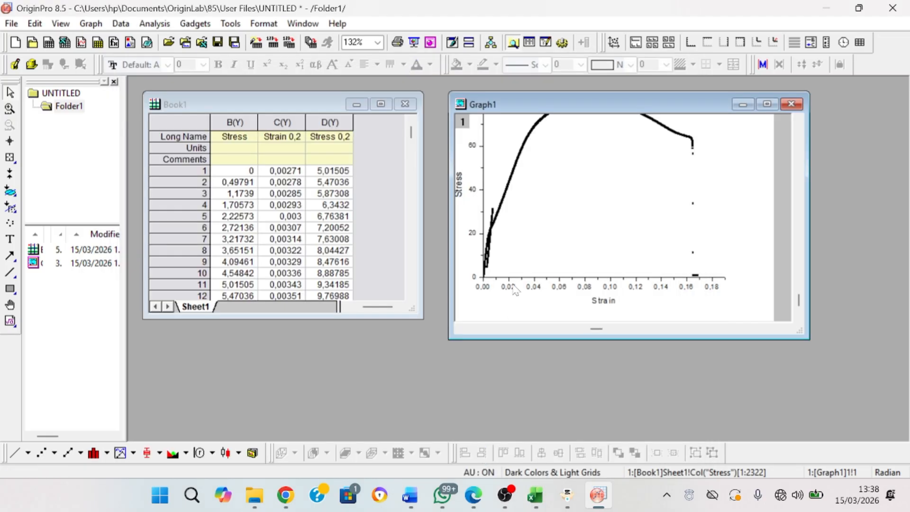
Change the symbol color of the 0,2% offset scatter plot to Pink.
{"action": "right_click", "coordinate": [493, 219]}
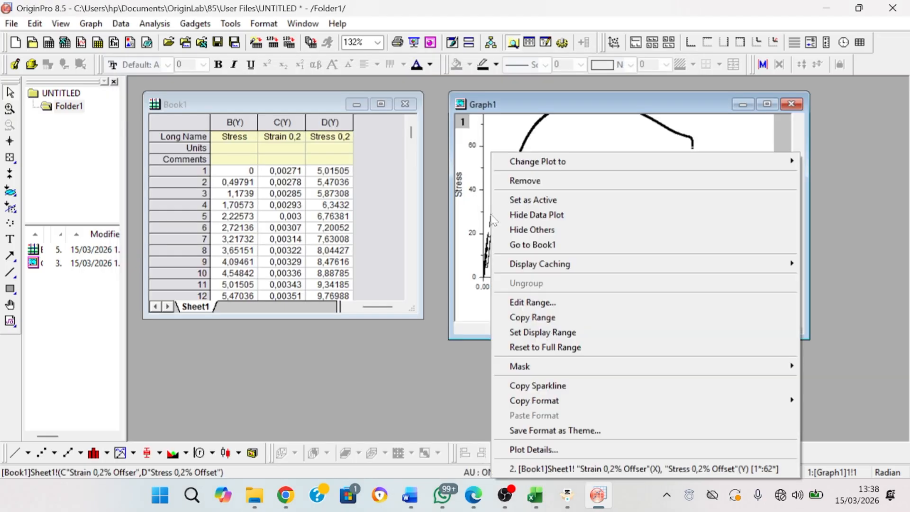
{"action": "left_click", "coordinate": [421, 347]}
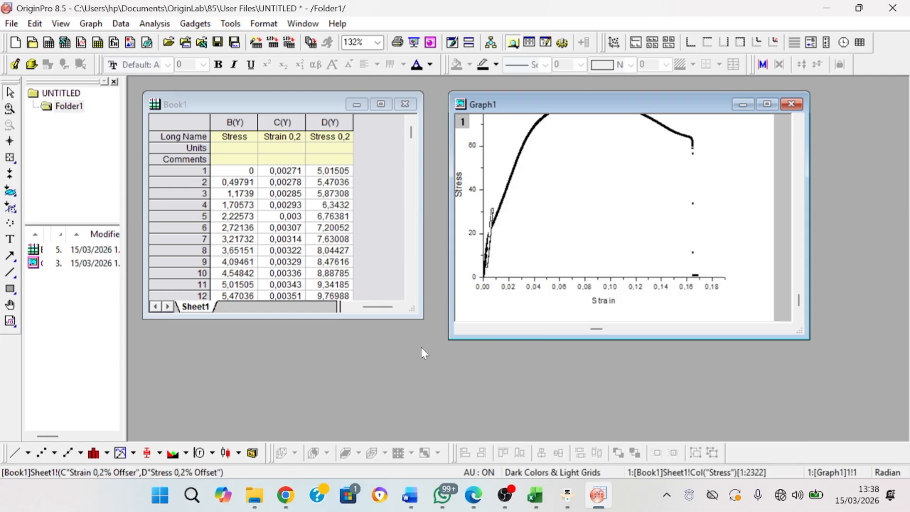
{"action": "left_click", "coordinate": [494, 219]}
{"action": "double_click", "coordinate": [494, 218]}
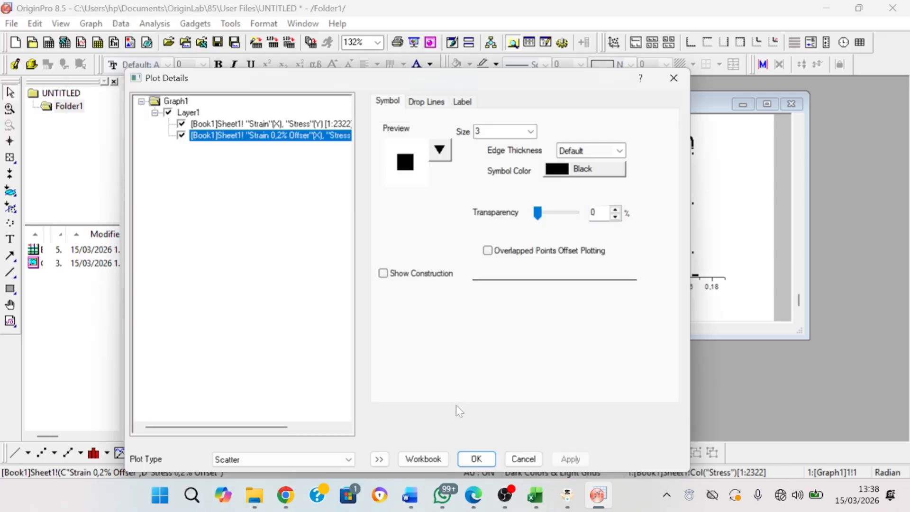
{"action": "left_click", "coordinate": [578, 171]}
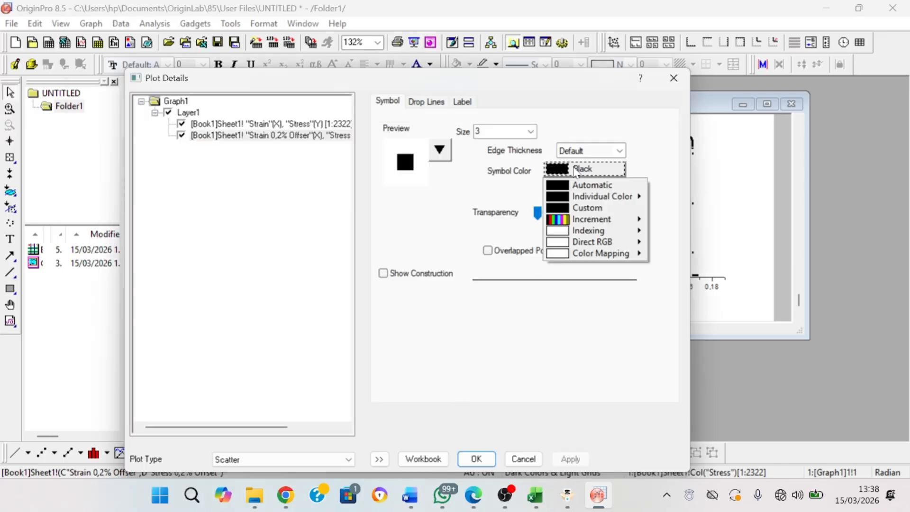
{"action": "mouse_move", "coordinate": [582, 197]}
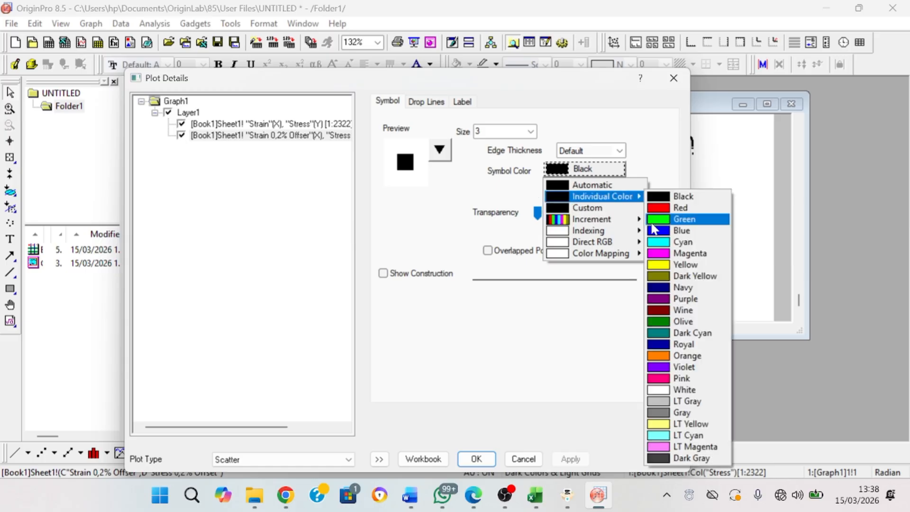
{"action": "left_click", "coordinate": [659, 378]}
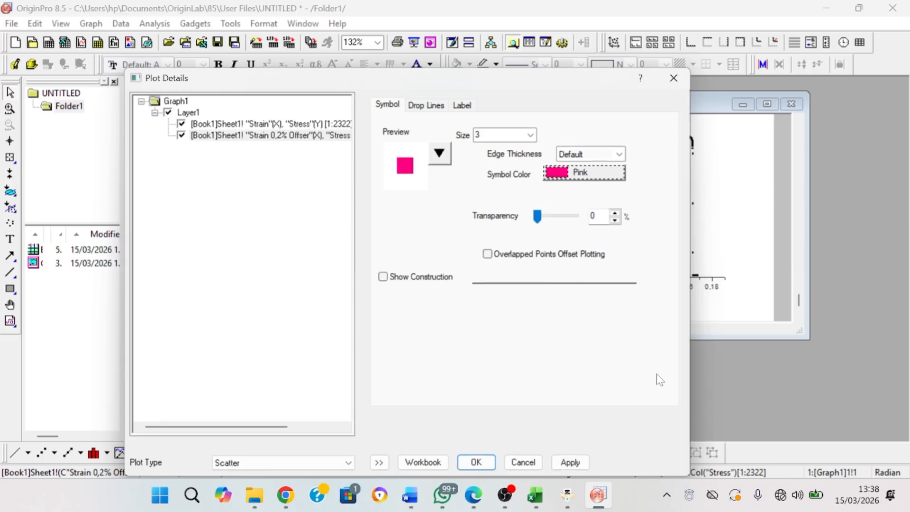
{"action": "left_click", "coordinate": [475, 462]}
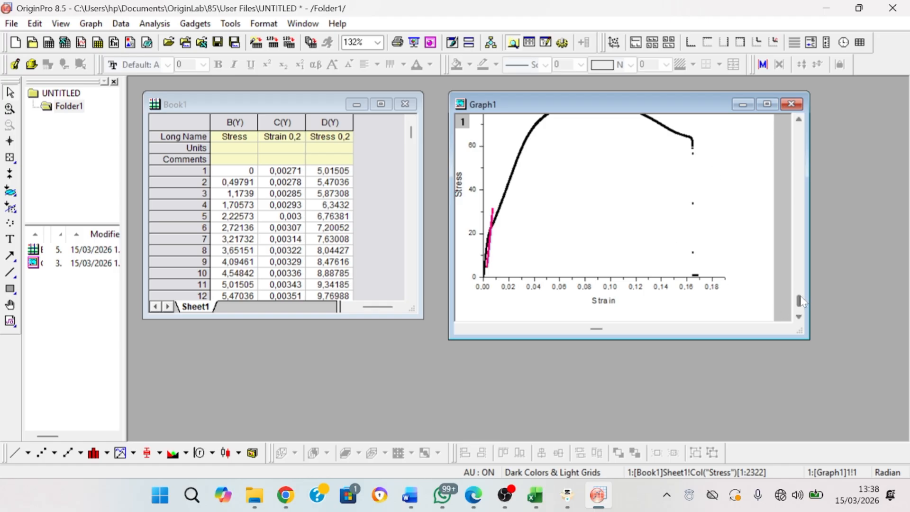
Maximize the Graph1 window and bring the stress-strain curve into view from its origin to its peak.
{"action": "left_click_drag", "start_coordinate": [800, 302], "coordinate": [800, 189]}
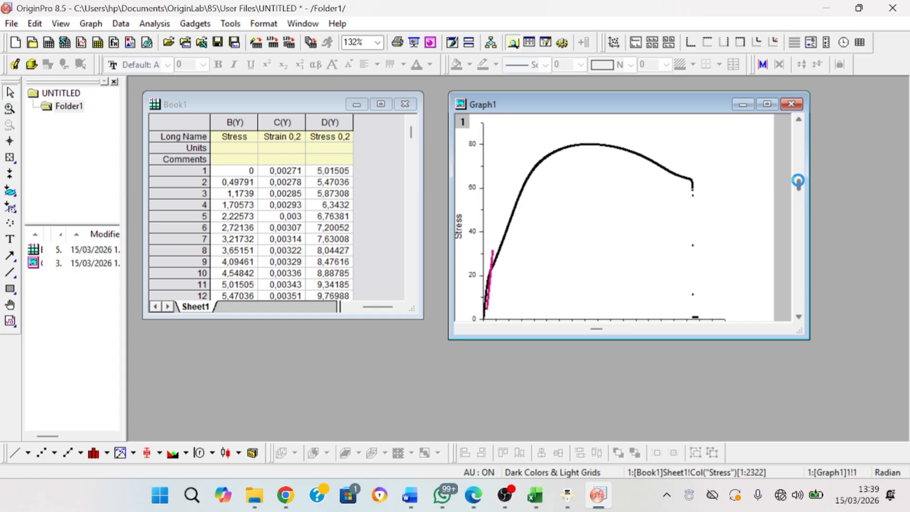
{"action": "scroll", "coordinate": [681, 199], "scroll_direction": "down", "scroll_amount": 3}
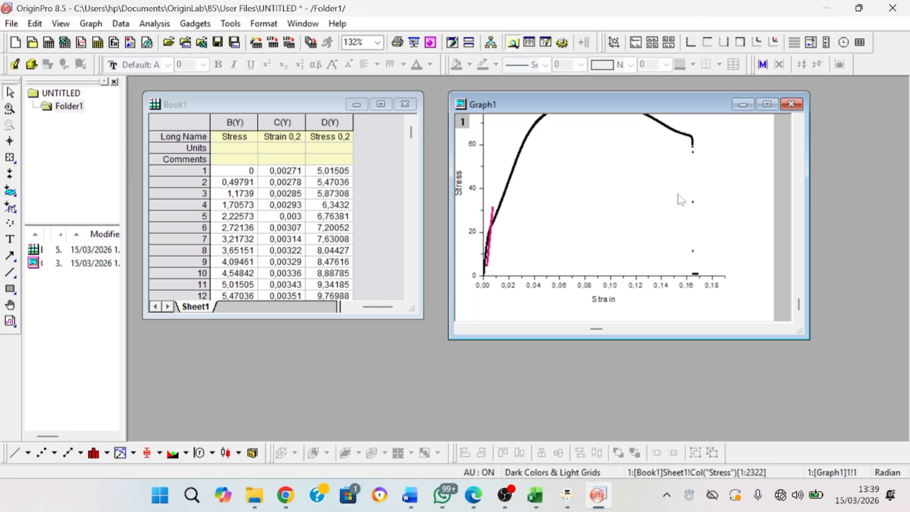
{"action": "scroll", "coordinate": [801, 294], "scroll_direction": "up", "scroll_amount": 5}
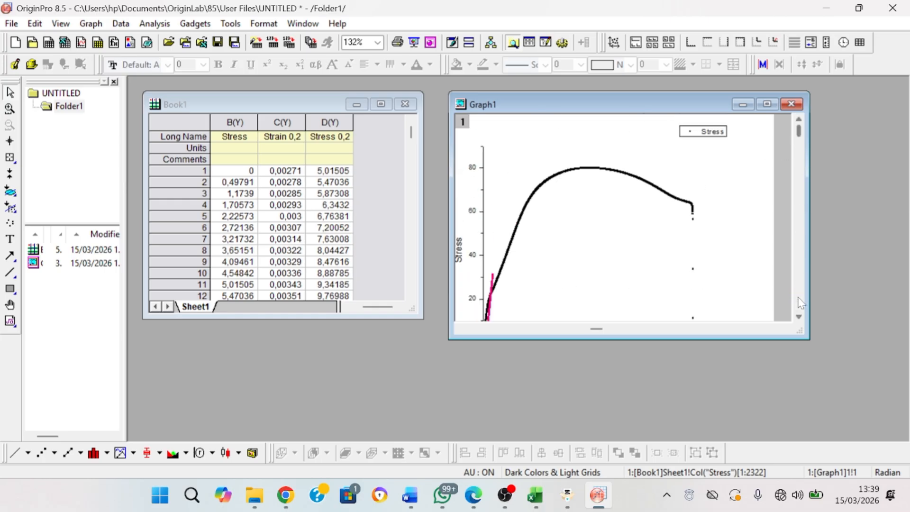
{"action": "left_click", "coordinate": [767, 104]}
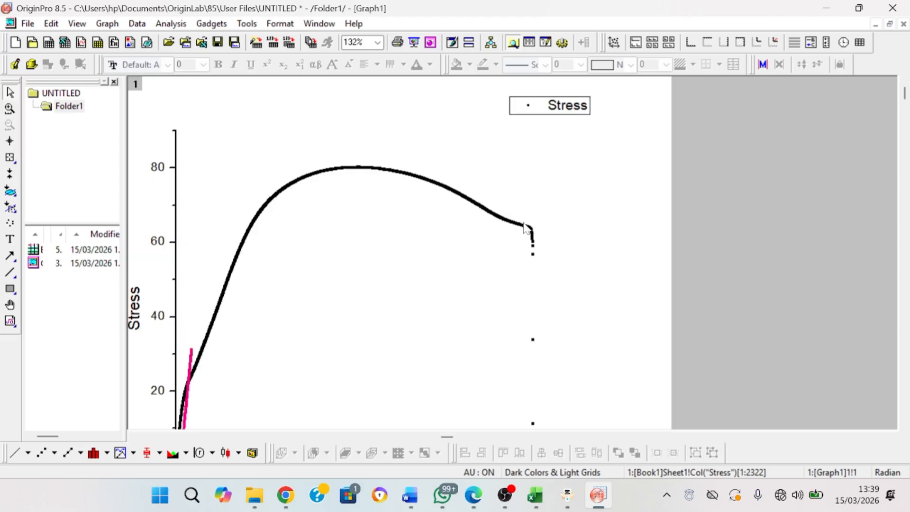
{"action": "scroll", "coordinate": [467, 164], "scroll_direction": "down", "scroll_amount": 1}
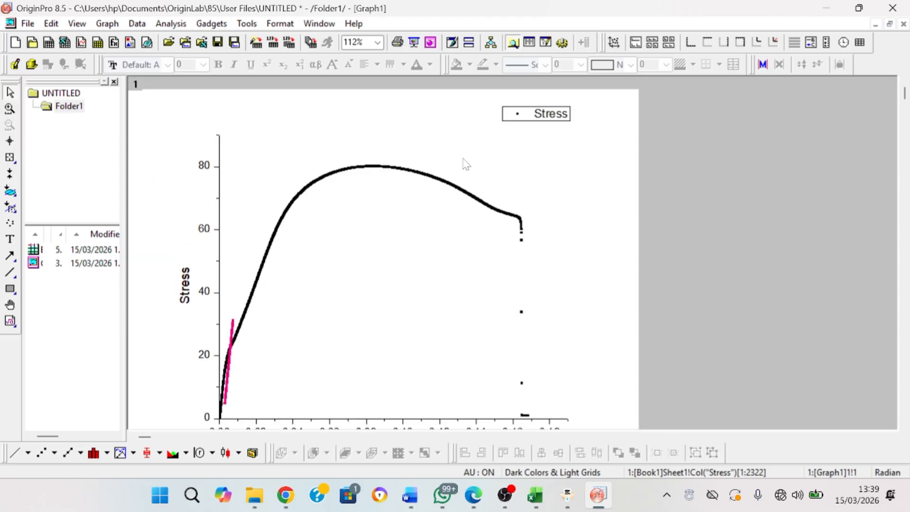
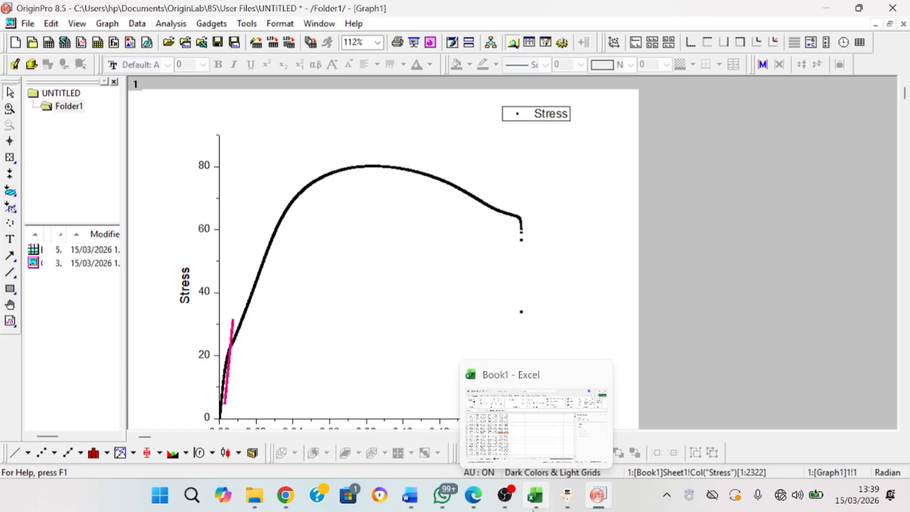
Switch to Excel, close the Format Shape pane to check the Titik Maksimum and limit values on Sheet3, and return to OriginPro.
{"action": "left_click", "coordinate": [534, 495]}
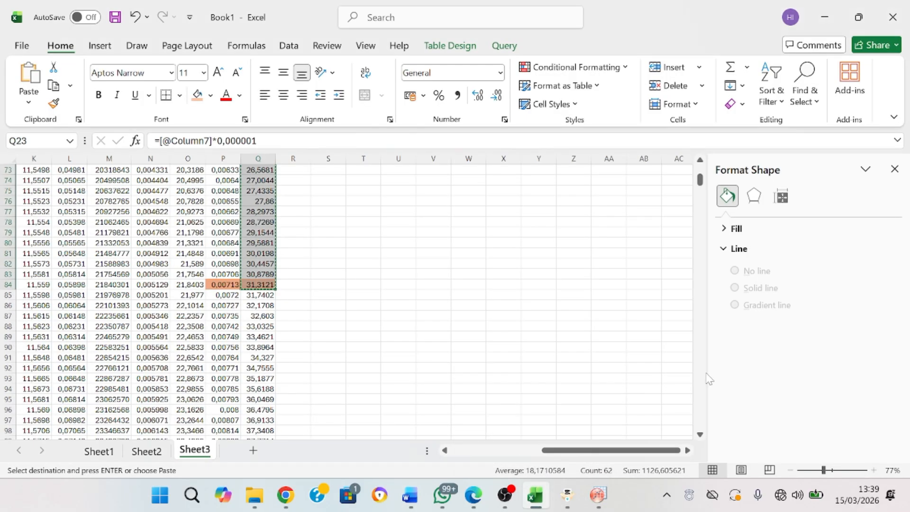
{"action": "left_click", "coordinate": [895, 169]}
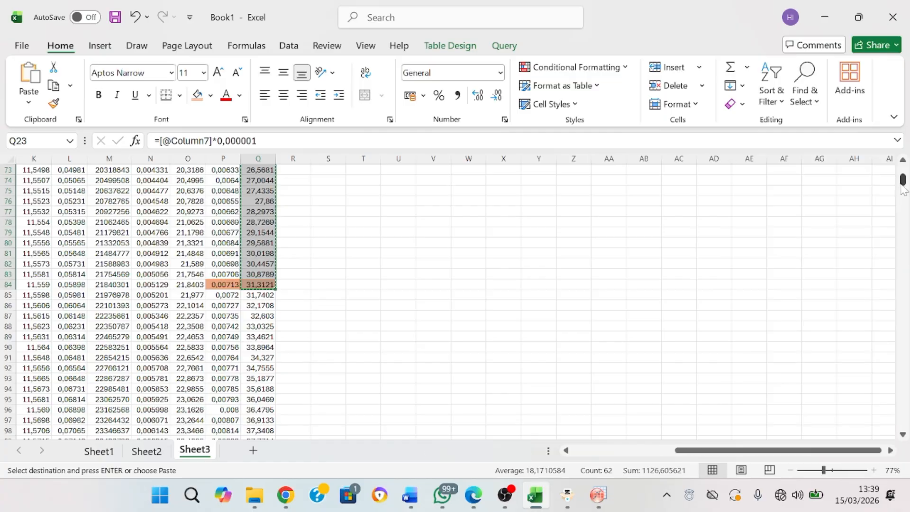
{"action": "left_click_drag", "start_coordinate": [903, 183], "coordinate": [903, 170]}
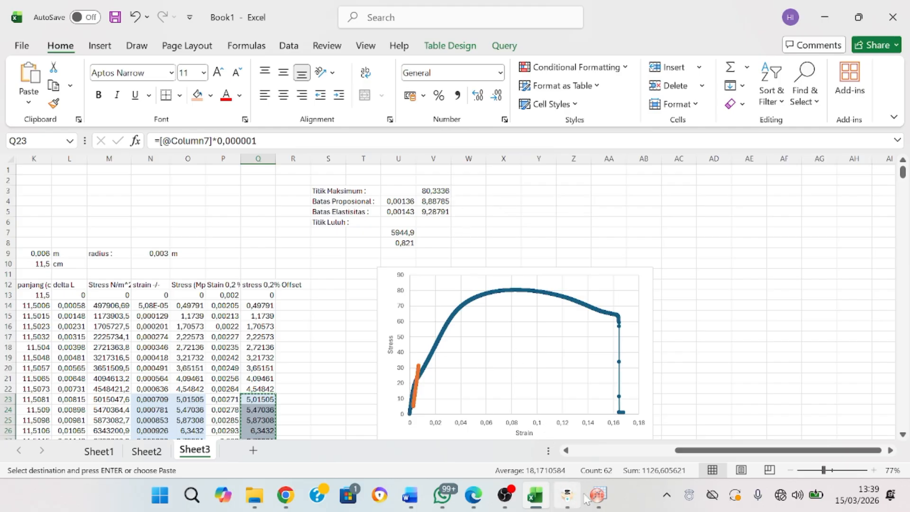
{"action": "left_click", "coordinate": [598, 495]}
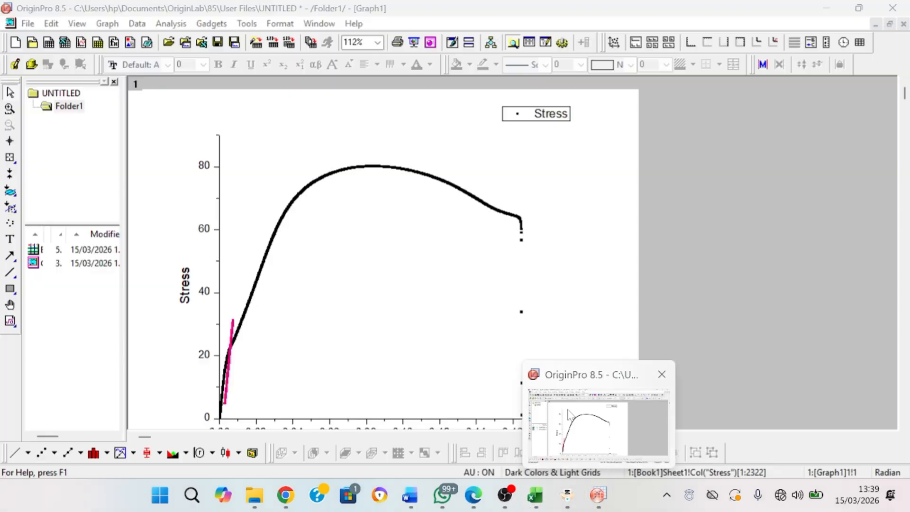
{"action": "left_click", "coordinate": [17, 163]}
{"action": "left_click", "coordinate": [35, 172]}
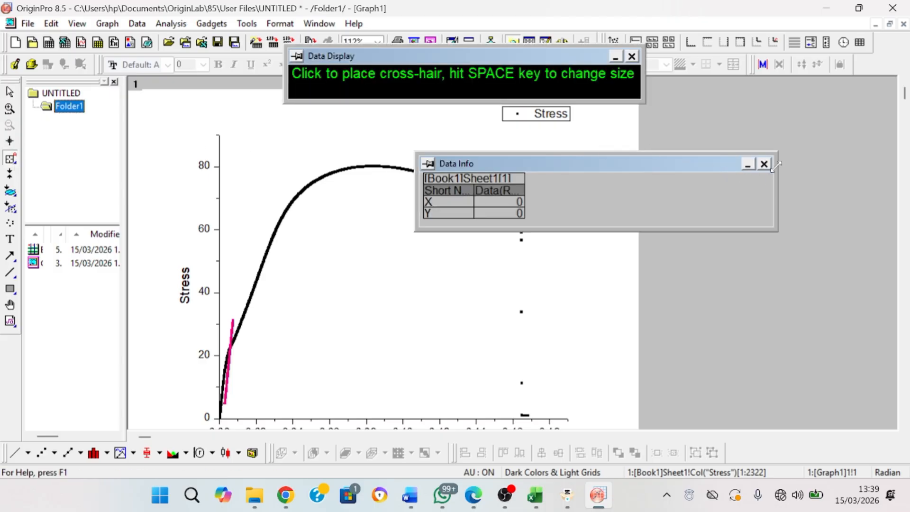
{"action": "left_click", "coordinate": [768, 165]}
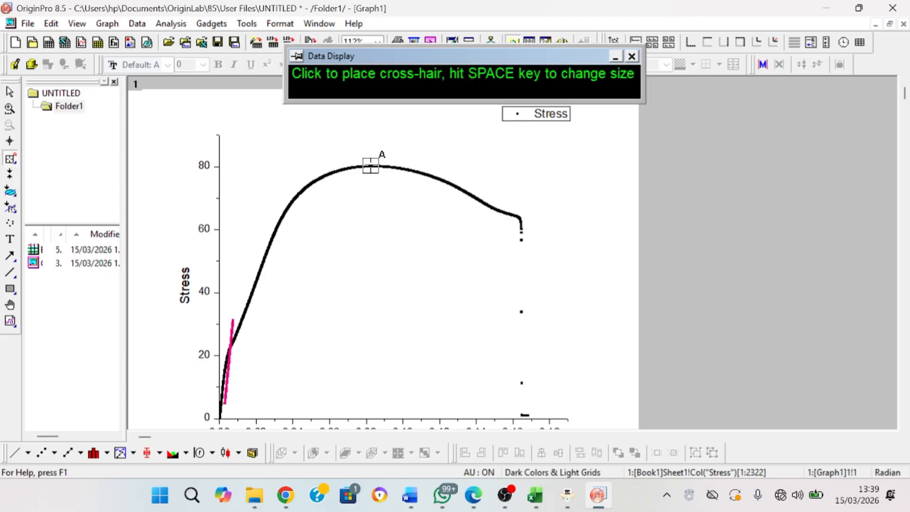
{"action": "left_click", "coordinate": [371, 165]}
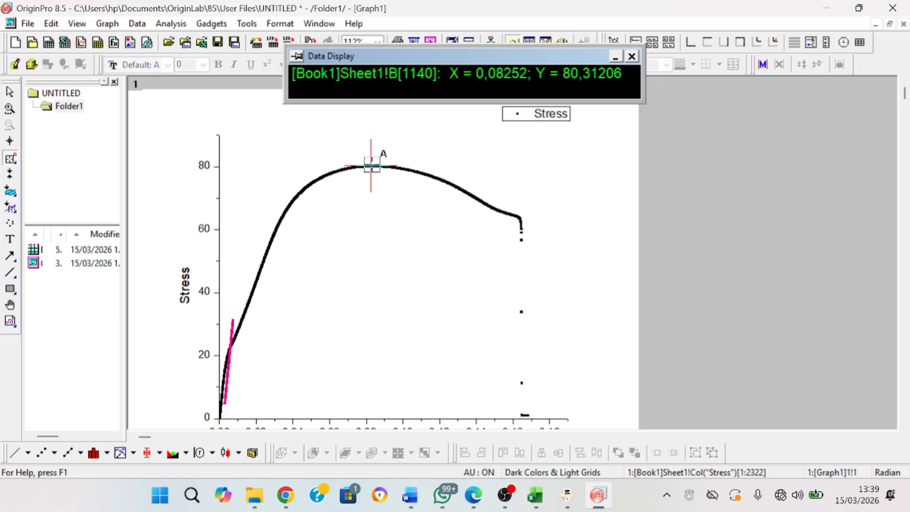
{"action": "left_click", "coordinate": [9, 91]}
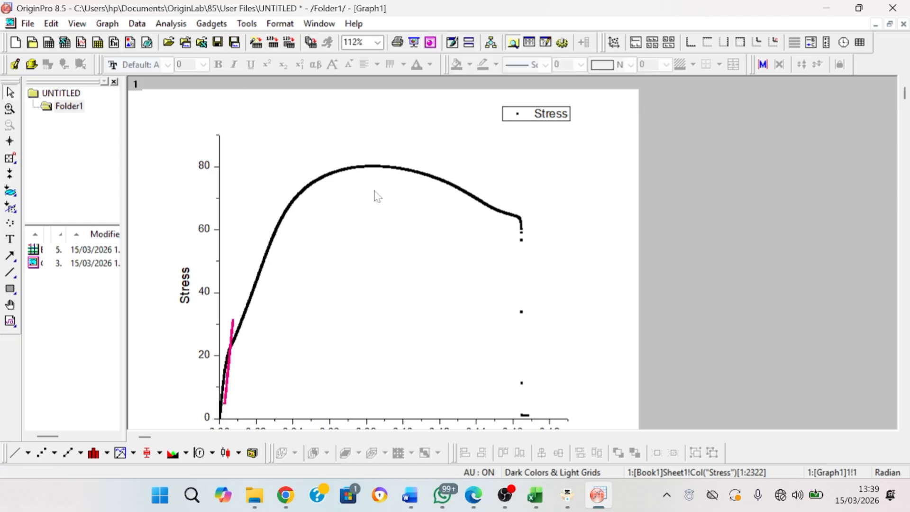
Annotate the peak of the stress-strain curve with its coordinates at data point 1160 (X 0,08397; Y 80,28836).
{"action": "scroll", "coordinate": [383, 203], "scroll_direction": "up", "scroll_amount": 2}
{"action": "scroll", "coordinate": [346, 120], "scroll_direction": "up", "scroll_amount": 2}
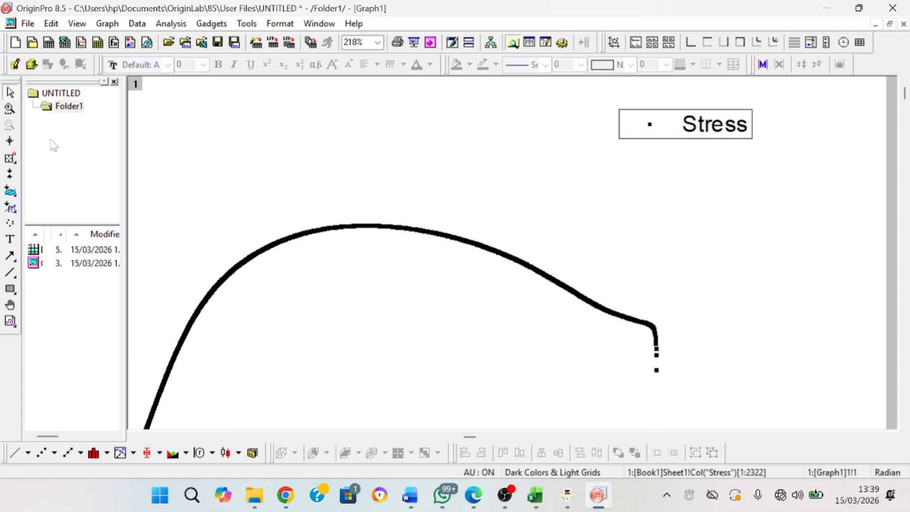
{"action": "left_click", "coordinate": [13, 157]}
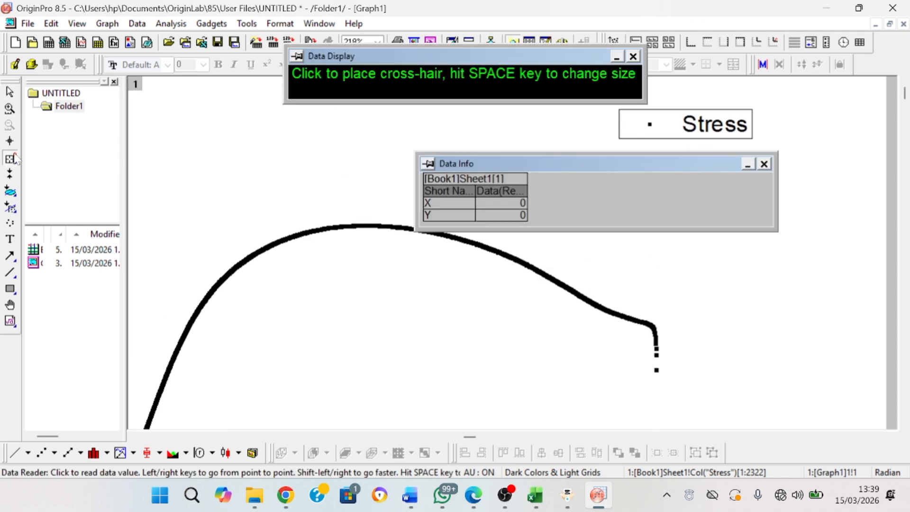
{"action": "left_click", "coordinate": [361, 225]}
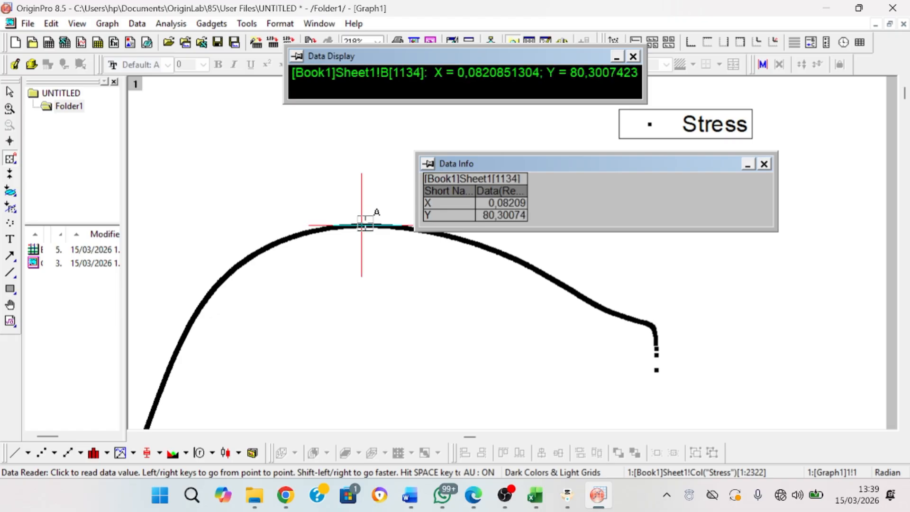
{"action": "left_click", "coordinate": [363, 224]}
{"action": "left_click", "coordinate": [364, 226]}
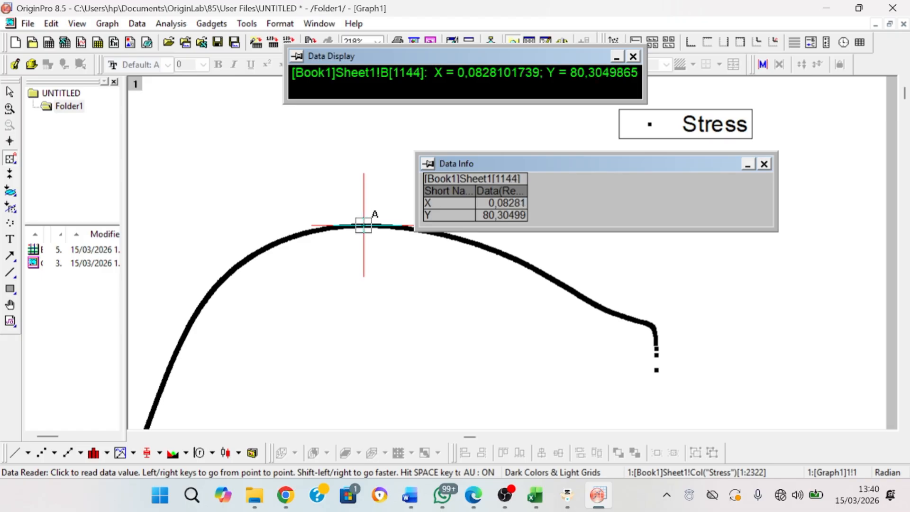
{"action": "left_click", "coordinate": [364, 226]}
{"action": "left_click", "coordinate": [367, 225]}
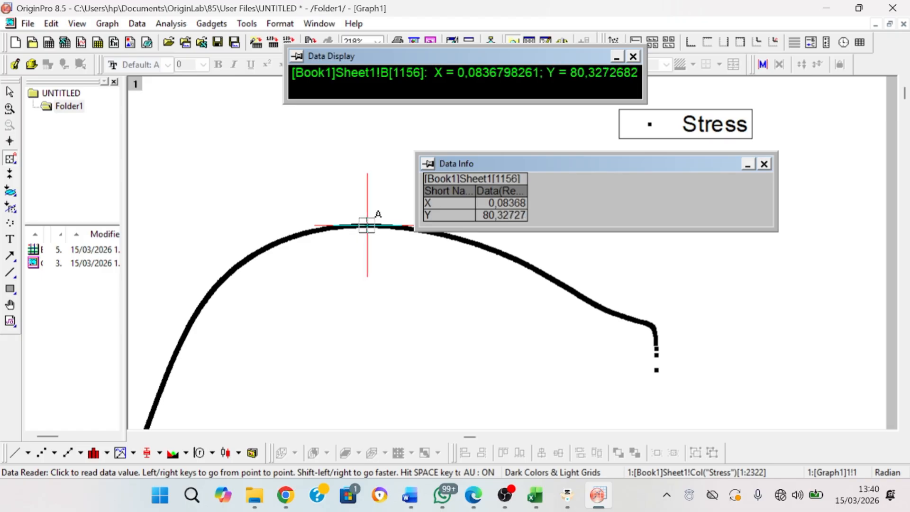
{"action": "left_click", "coordinate": [368, 226]}
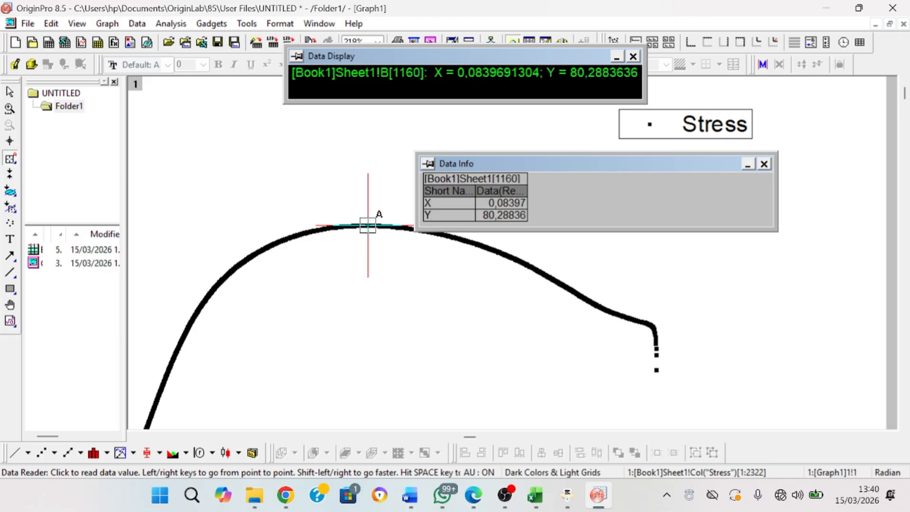
{"action": "key", "text": "Return"}
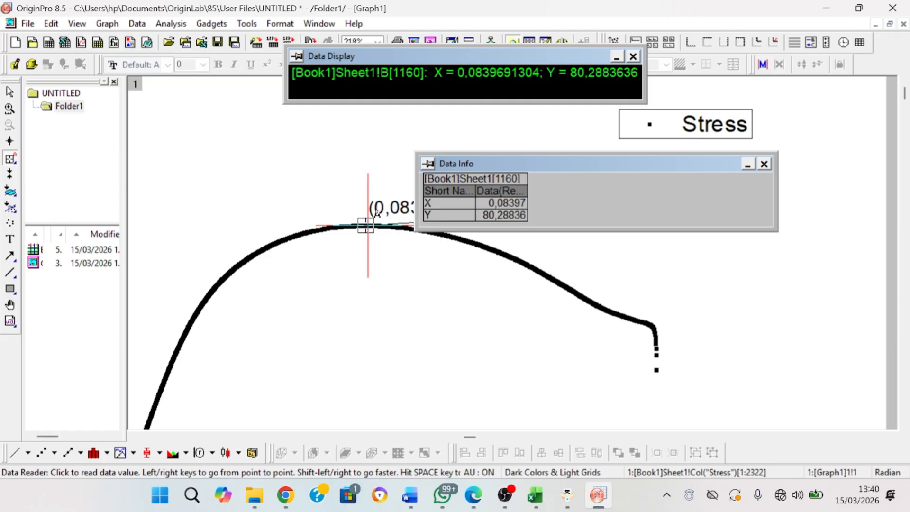
Delete the coordinate annotation for data point 1160 at the peak of the stress-strain curve.
{"action": "left_click", "coordinate": [764, 164]}
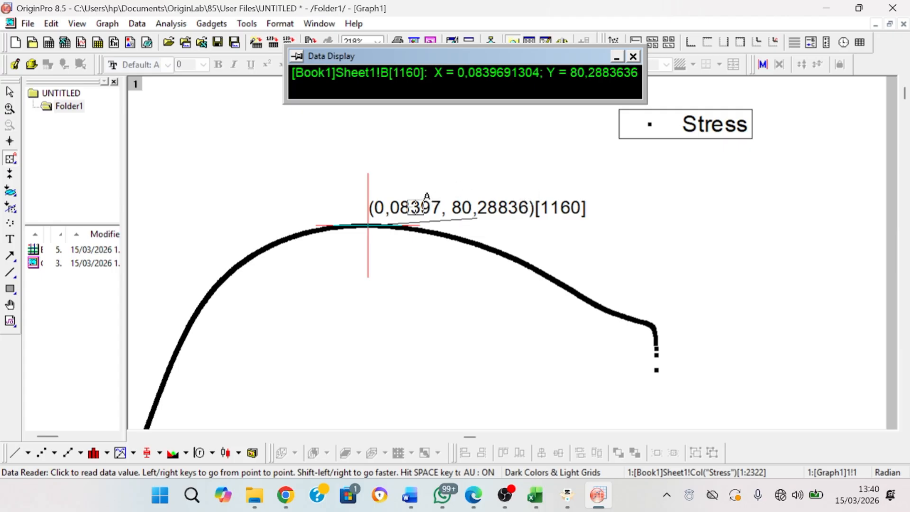
{"action": "left_click", "coordinate": [10, 91]}
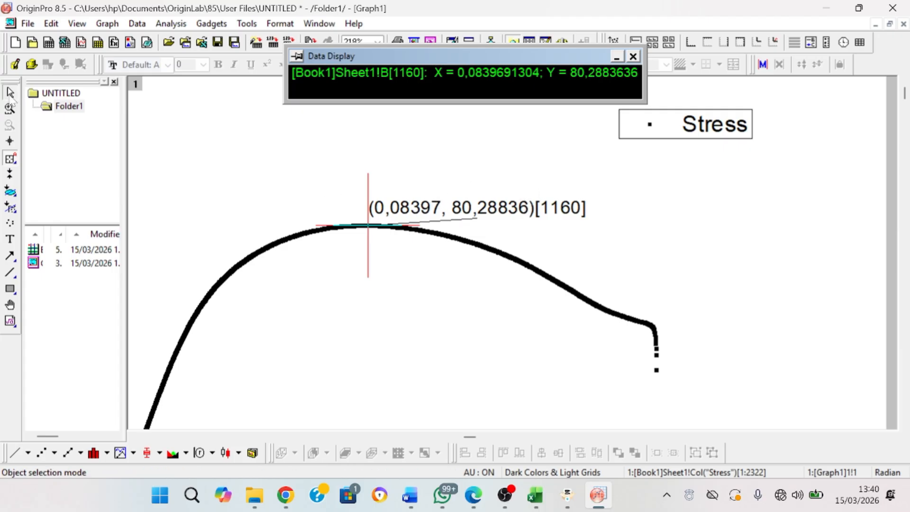
{"action": "left_click", "coordinate": [425, 211]}
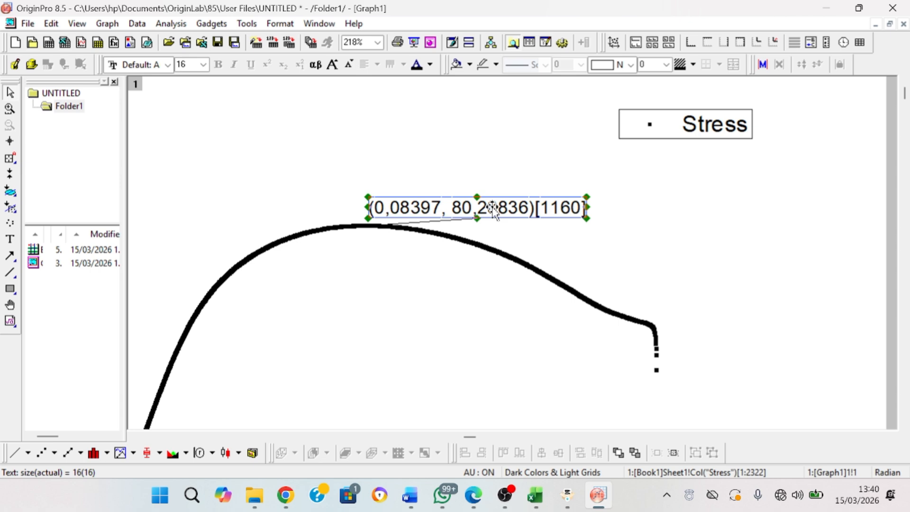
{"action": "key", "text": "Delete"}
Annotate the peak of the stress-strain curve with its coordinates at data point 1165 (X 0,08433; Y 80,33363).
{"action": "left_click", "coordinate": [12, 159]}
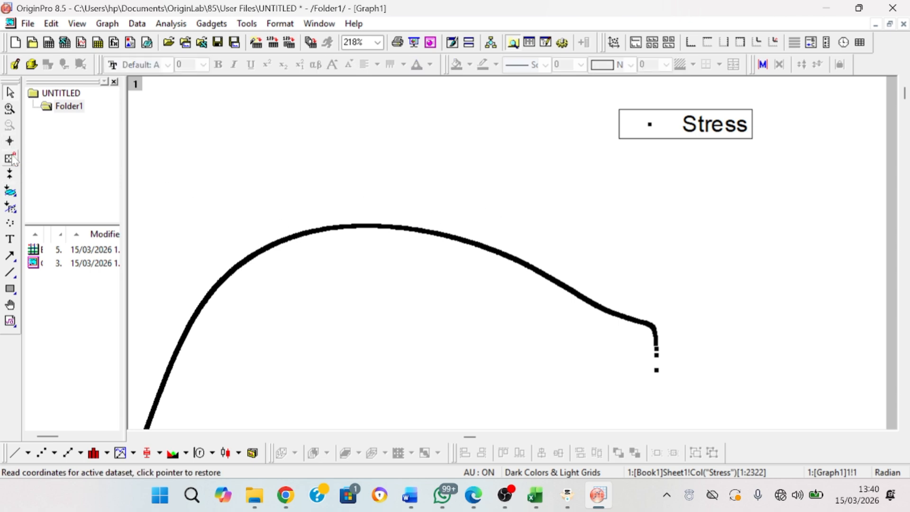
{"action": "left_click", "coordinate": [12, 159]}
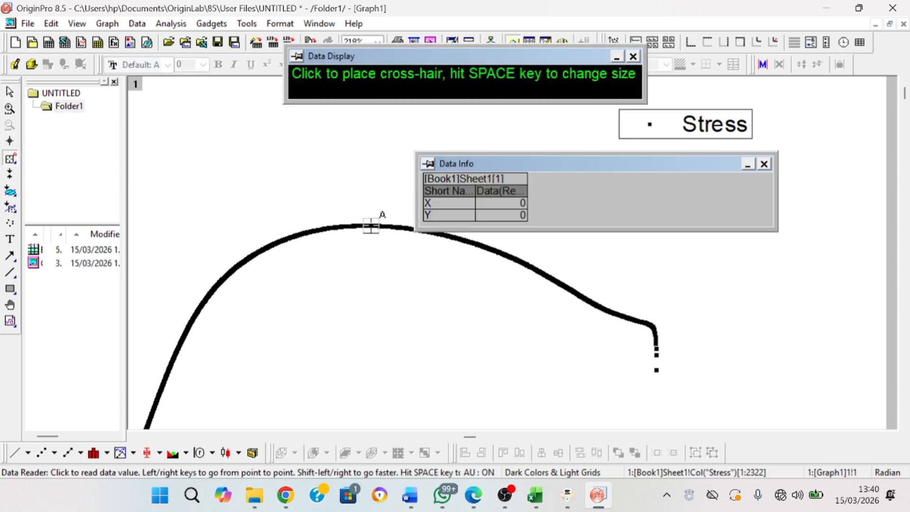
{"action": "left_click", "coordinate": [365, 226]}
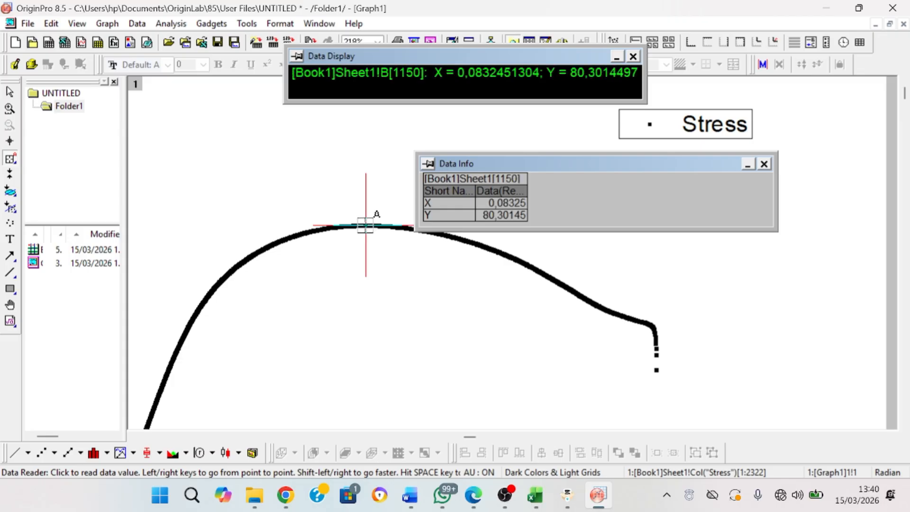
{"action": "left_click", "coordinate": [367, 226]}
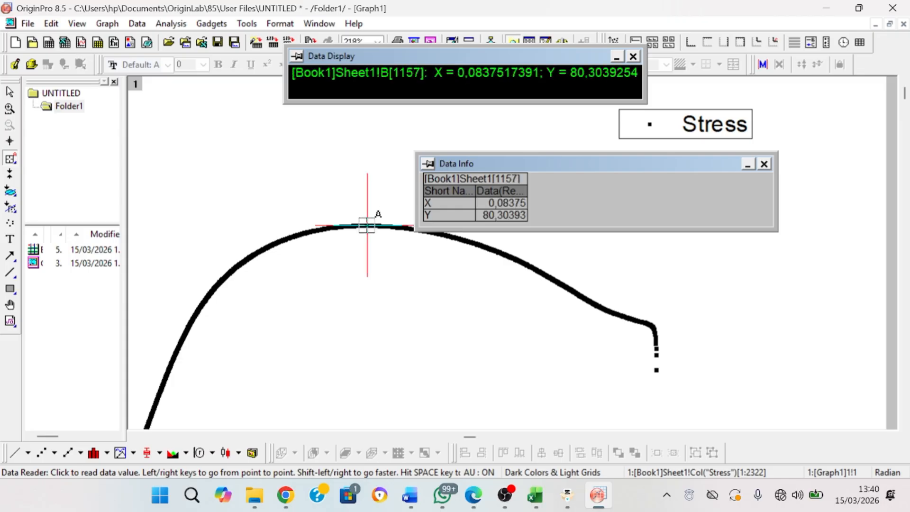
{"action": "left_click", "coordinate": [368, 226]}
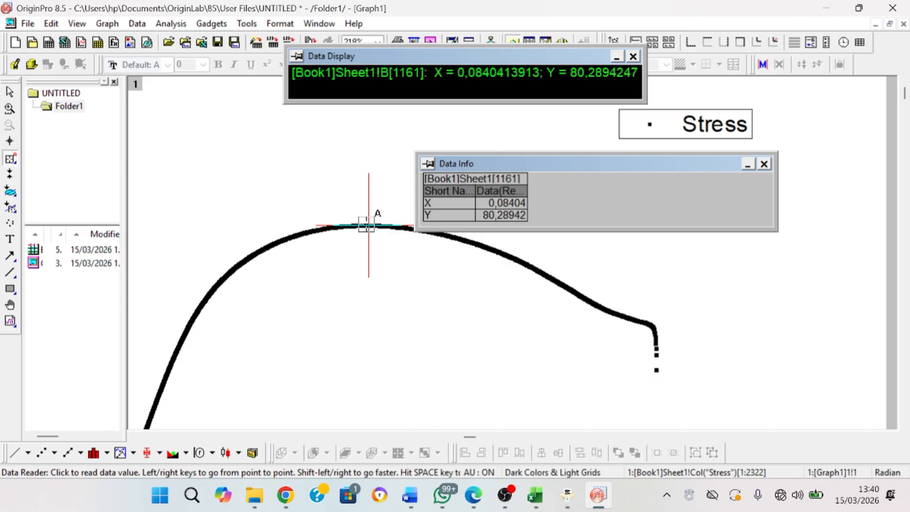
{"action": "left_click", "coordinate": [367, 226]}
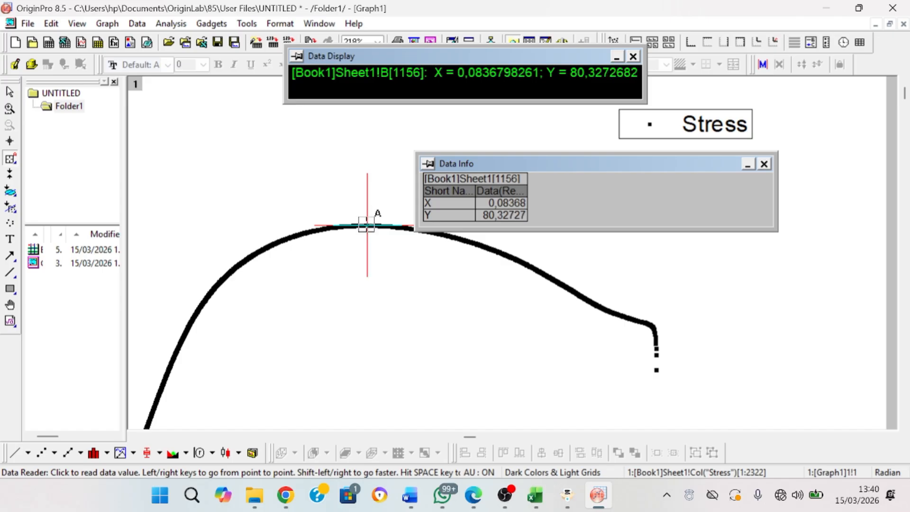
{"action": "left_click", "coordinate": [365, 225]}
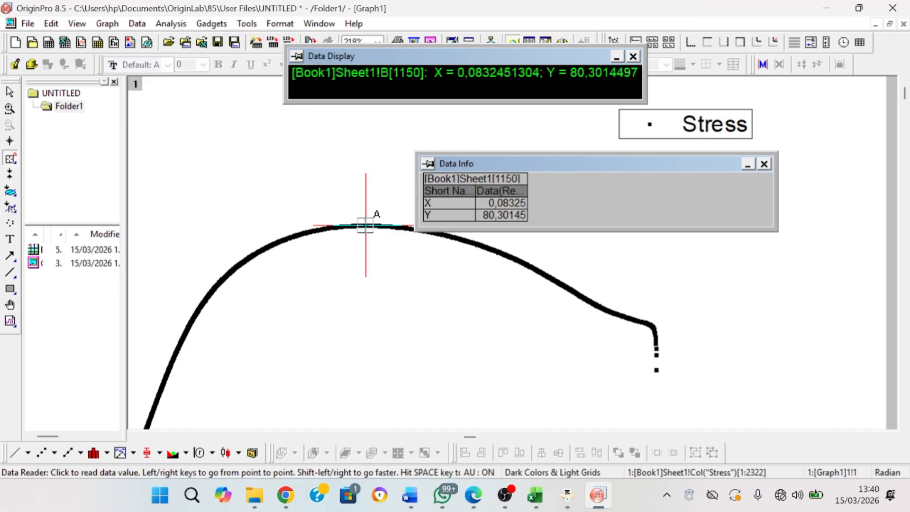
{"action": "left_click", "coordinate": [366, 225]}
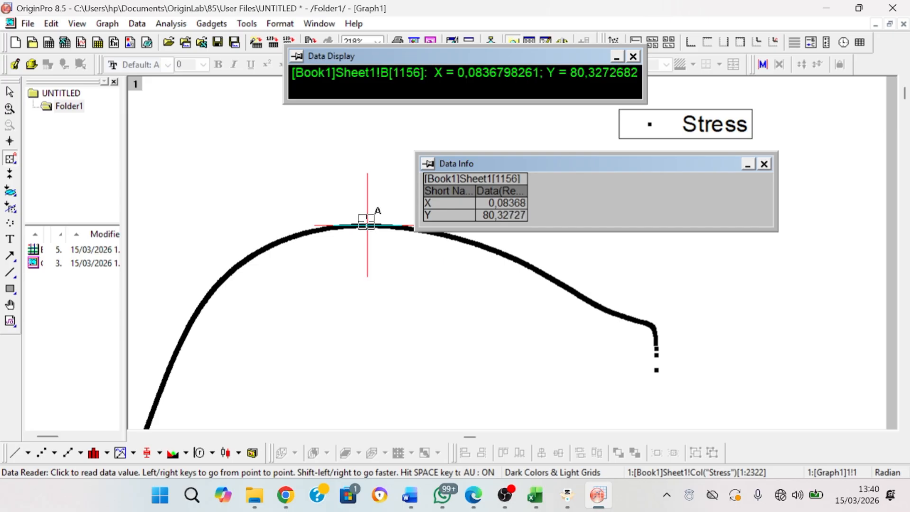
{"action": "left_click", "coordinate": [369, 225]}
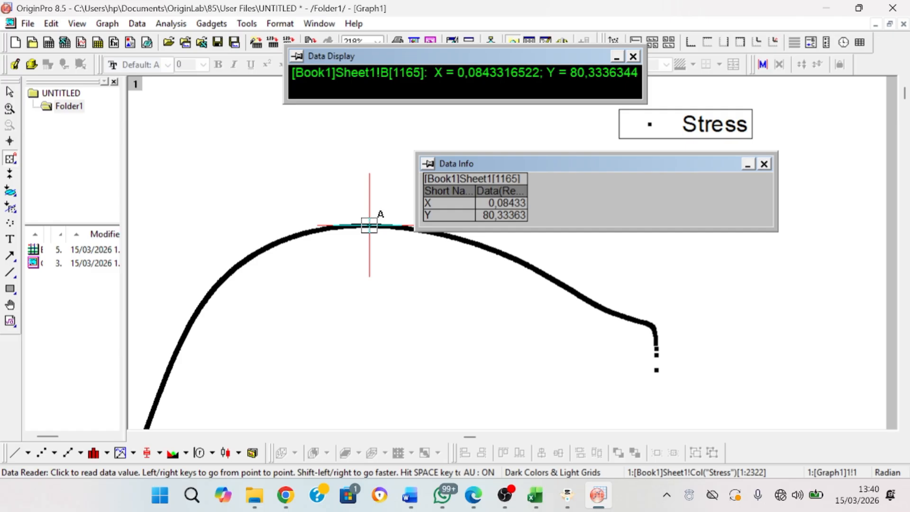
{"action": "double_click", "coordinate": [369, 225]}
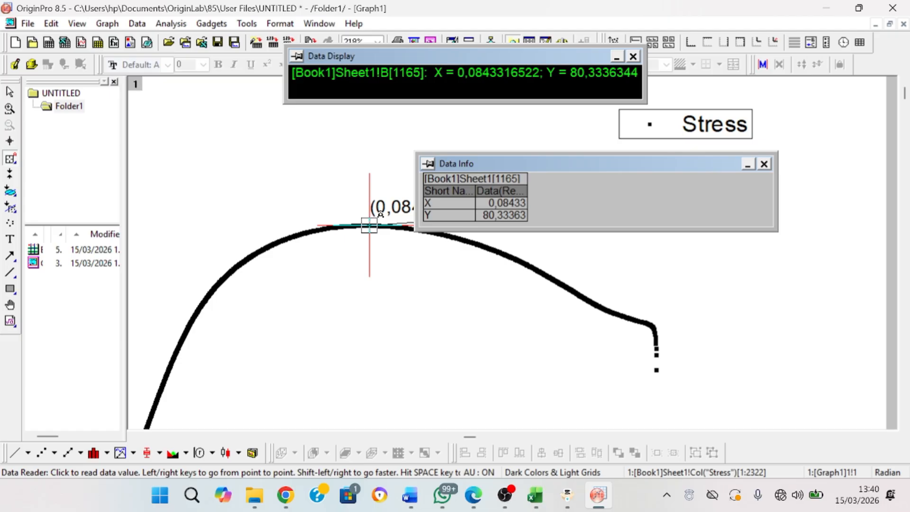
Close the Data Info window and move the peak's coordinate label higher above the curve, leaving its leader line on the peak.
{"action": "left_click", "coordinate": [764, 164]}
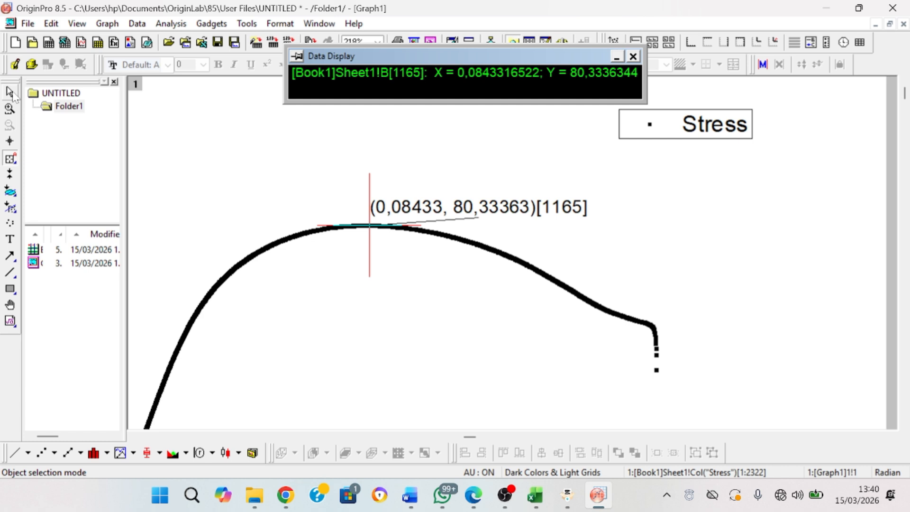
{"action": "left_click", "coordinate": [11, 93]}
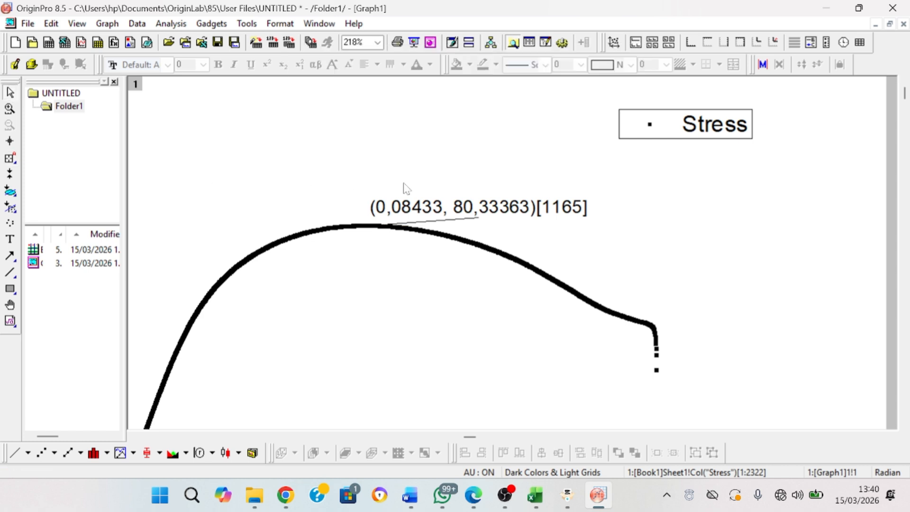
{"action": "left_click", "coordinate": [432, 211]}
{"action": "left_click_drag", "start_coordinate": [434, 212], "coordinate": [440, 182]}
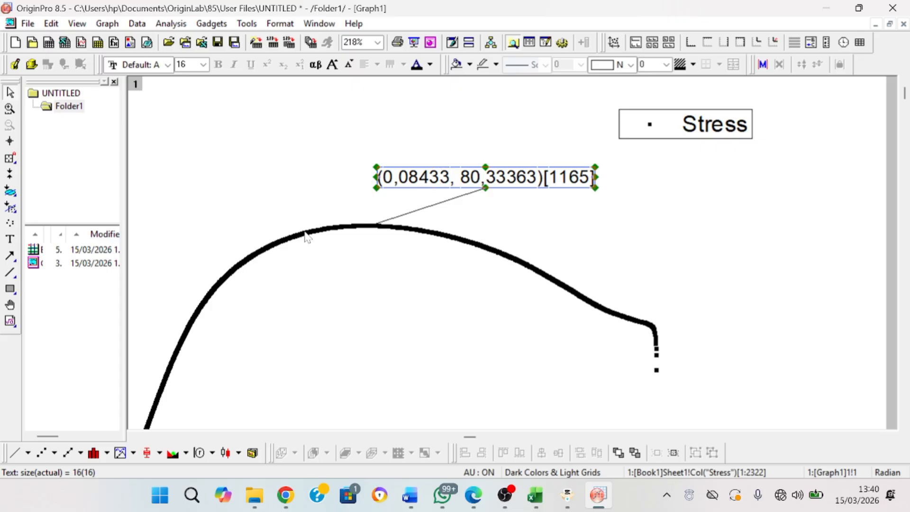
{"action": "double_click", "coordinate": [467, 170]}
{"action": "left_click_drag", "start_coordinate": [464, 171], "coordinate": [464, 170]}
{"action": "left_click", "coordinate": [521, 207]}
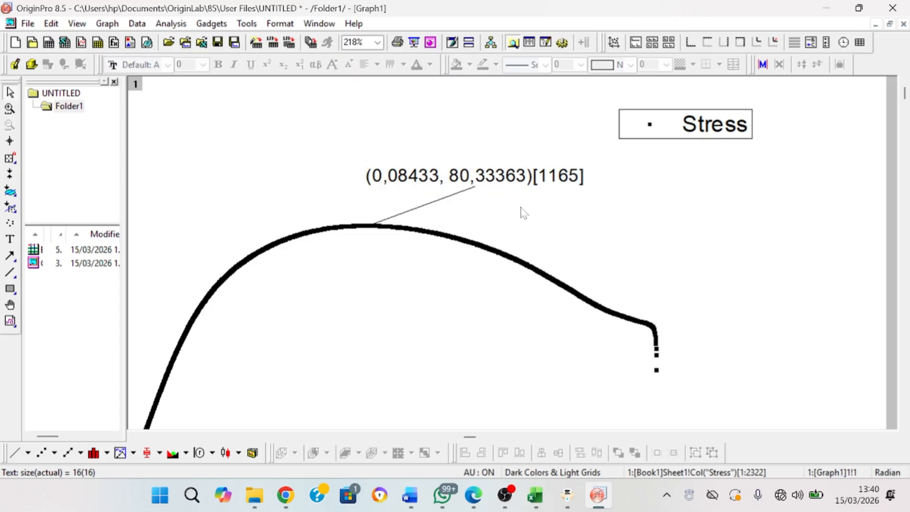
{"action": "left_click", "coordinate": [513, 184]}
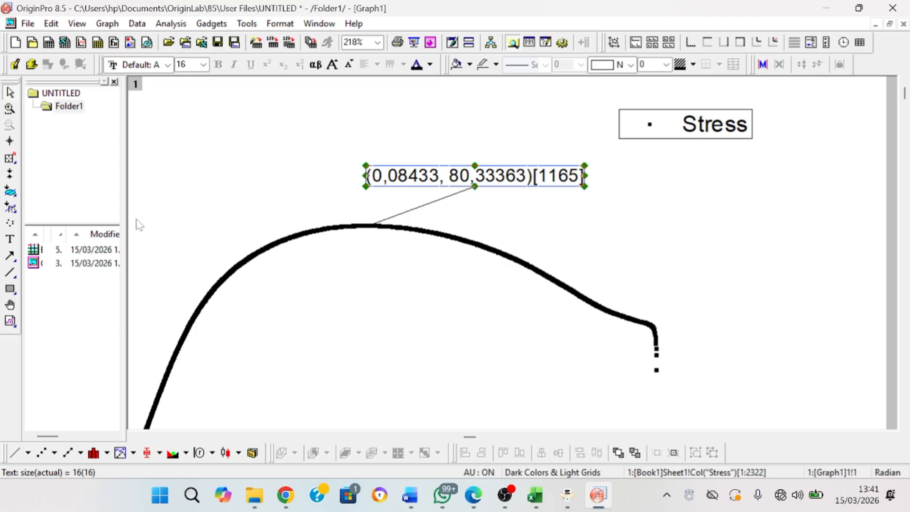
Add the text label "M" just above the peak's coordinate annotation.
{"action": "left_click", "coordinate": [9, 239]}
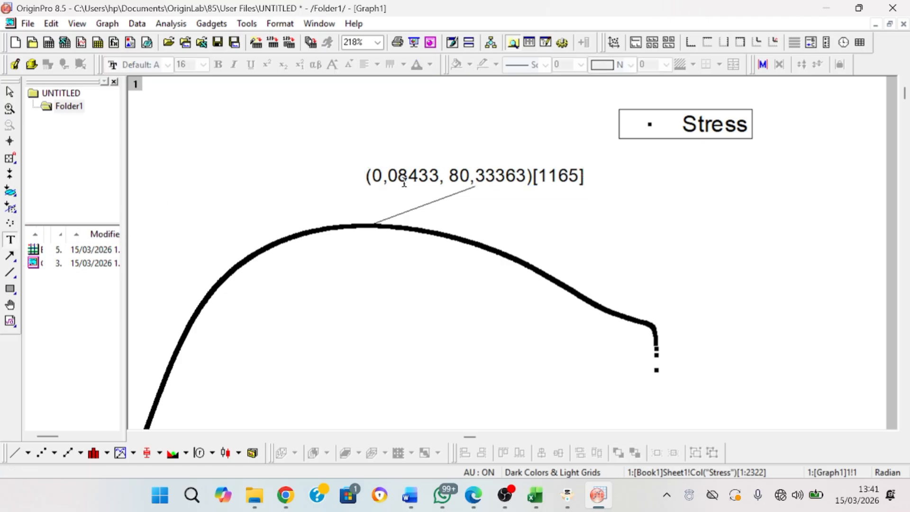
{"action": "left_click", "coordinate": [467, 144]}
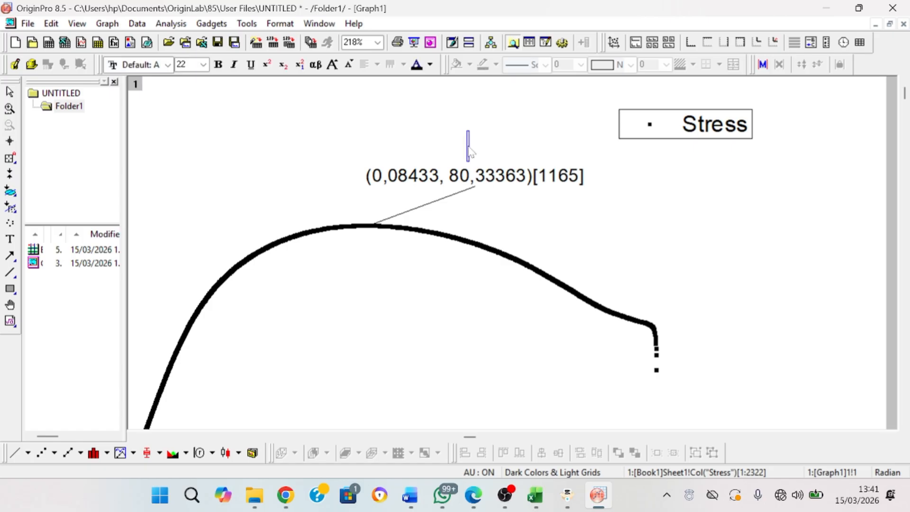
{"action": "type", "text": "M"}
{"action": "left_click", "coordinate": [58, 99]}
{"action": "left_click", "coordinate": [432, 180]}
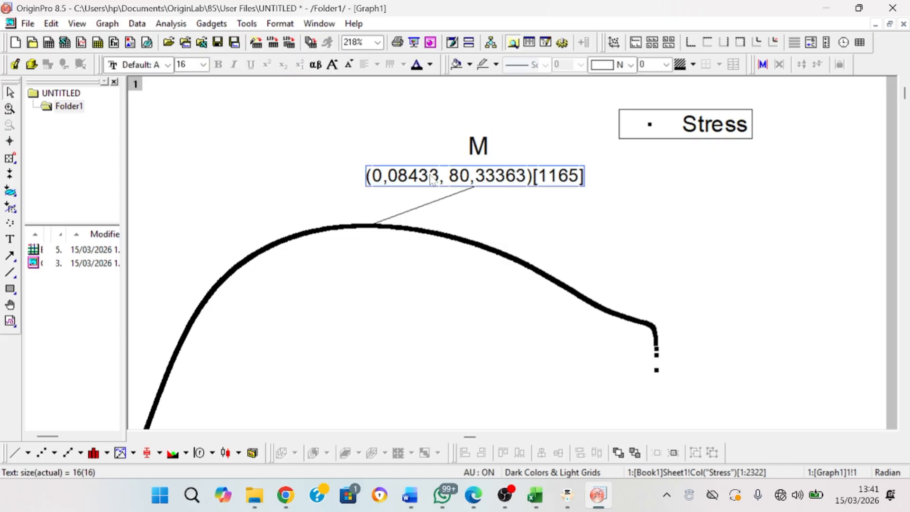
{"action": "left_click", "coordinate": [423, 260]}
Switch to Excel to check the Titik Maksimum, limit and Titik Luluh entries on Sheet3, and return to the OriginPro graph.
{"action": "scroll", "coordinate": [452, 228], "scroll_direction": "down", "scroll_amount": 1}
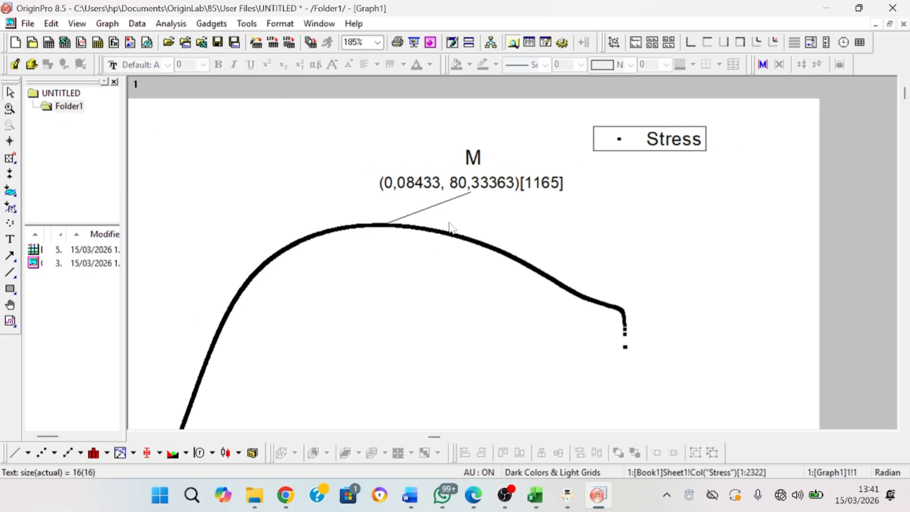
{"action": "scroll", "coordinate": [381, 241], "scroll_direction": "down", "scroll_amount": 1}
{"action": "scroll", "coordinate": [381, 243], "scroll_direction": "down", "scroll_amount": 1}
{"action": "scroll", "coordinate": [379, 244], "scroll_direction": "down", "scroll_amount": 1}
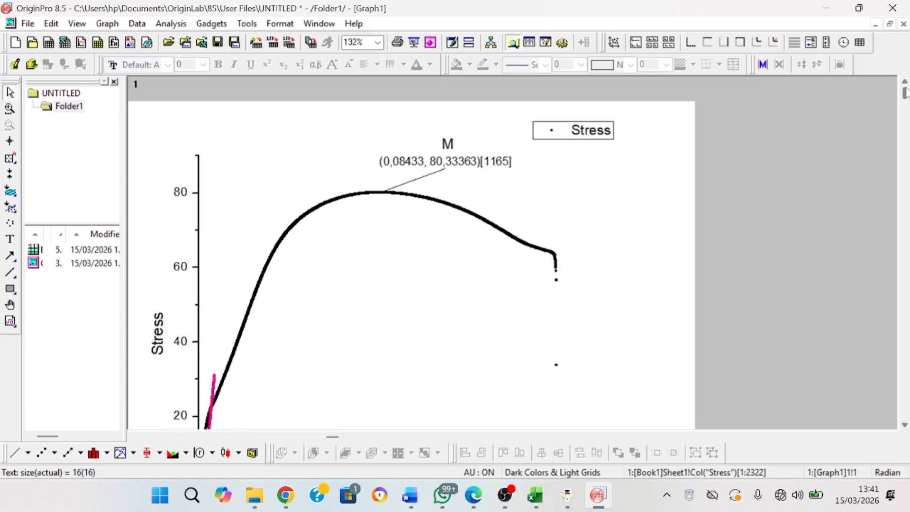
{"action": "left_click_drag", "start_coordinate": [905, 88], "coordinate": [905, 89]}
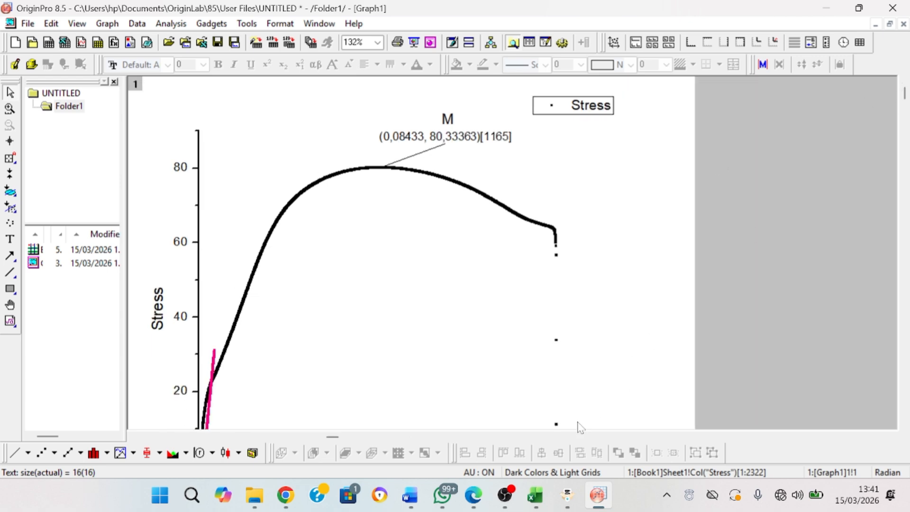
{"action": "mouse_move", "coordinate": [536, 496]}
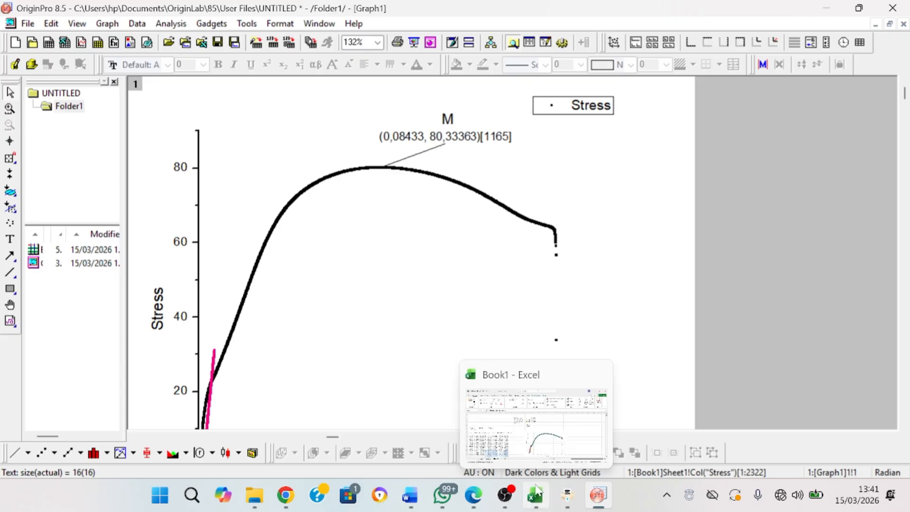
{"action": "left_click", "coordinate": [538, 429]}
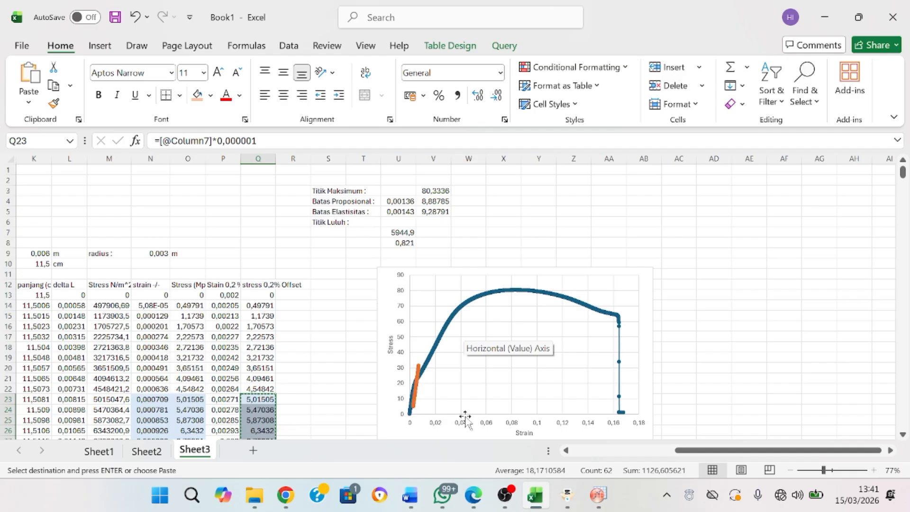
{"action": "left_click", "coordinate": [598, 496]}
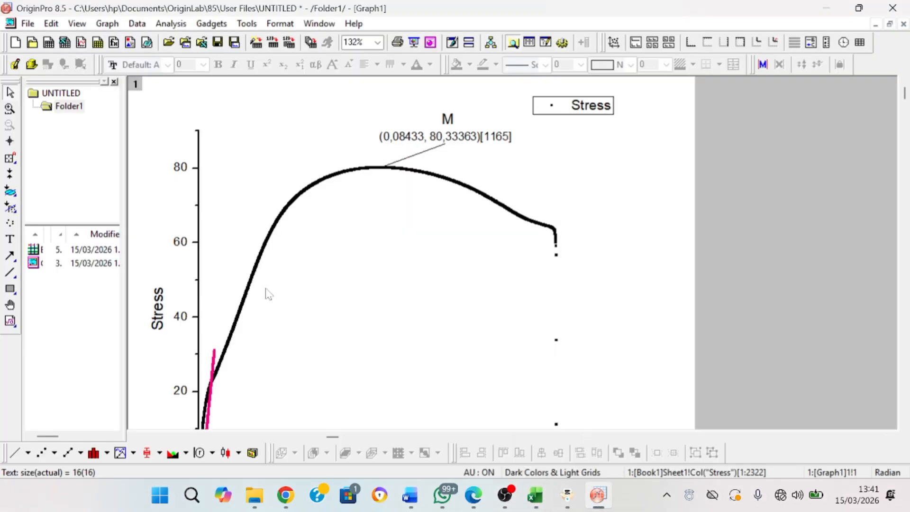
With the data Annotation tool, place the cross-hair on the stress curve near its intersection with the pink offset line.
{"action": "scroll", "coordinate": [216, 260], "scroll_direction": "up", "scroll_amount": 1, "text": "ctrl"}
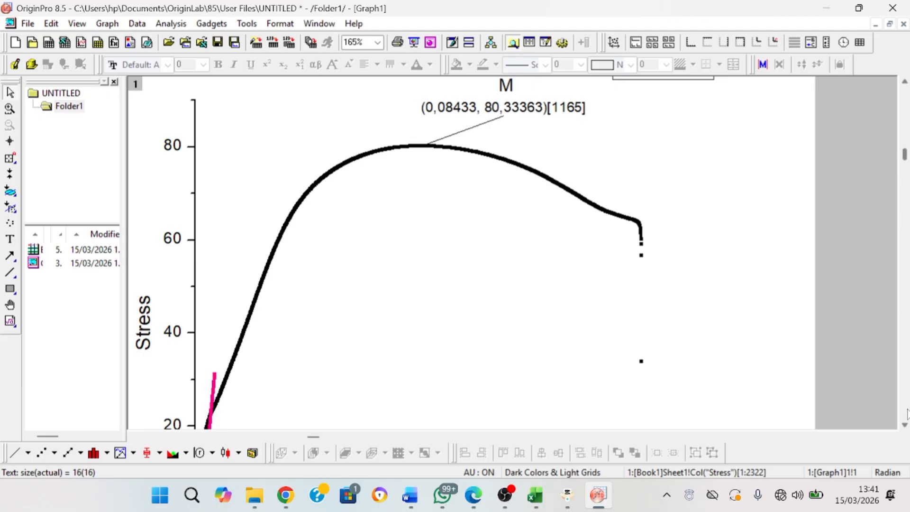
{"action": "scroll", "coordinate": [906, 413], "scroll_direction": "down", "scroll_amount": 5}
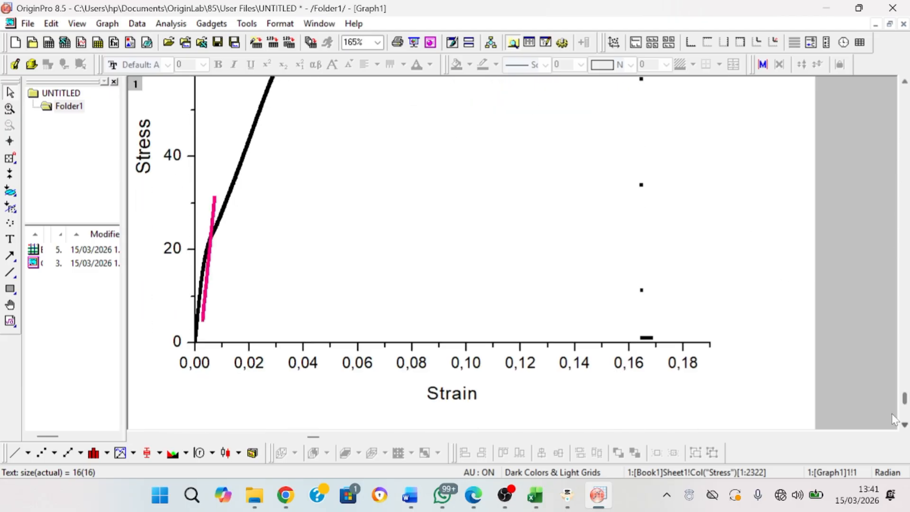
{"action": "scroll", "coordinate": [231, 220], "scroll_direction": "up", "scroll_amount": 2}
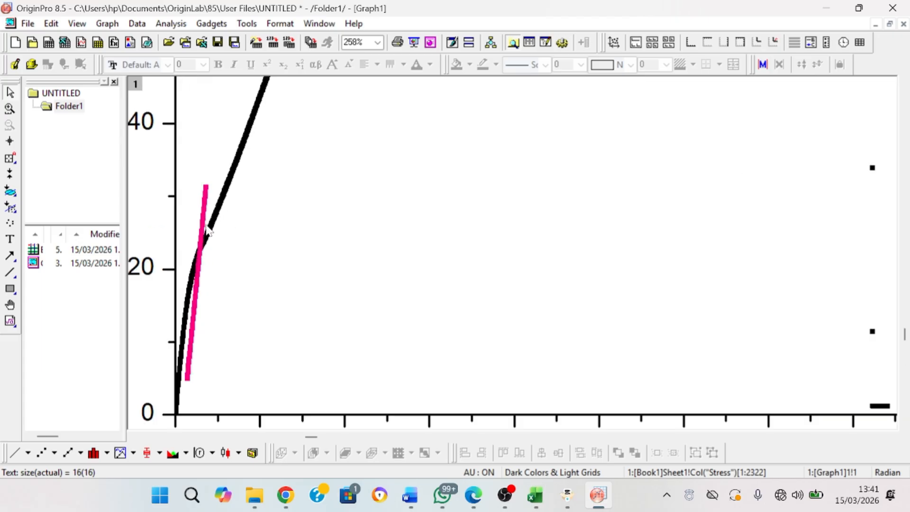
{"action": "scroll", "coordinate": [178, 219], "scroll_direction": "up", "scroll_amount": 1}
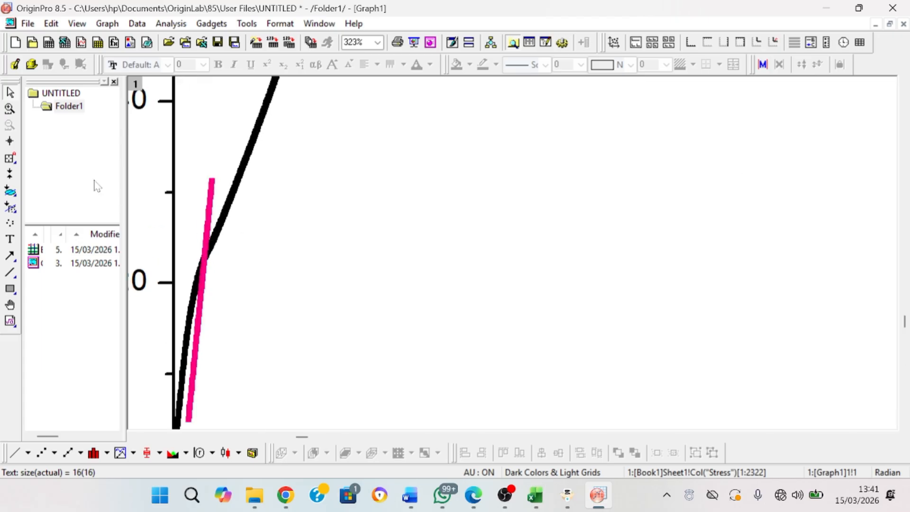
{"action": "left_click", "coordinate": [11, 159]}
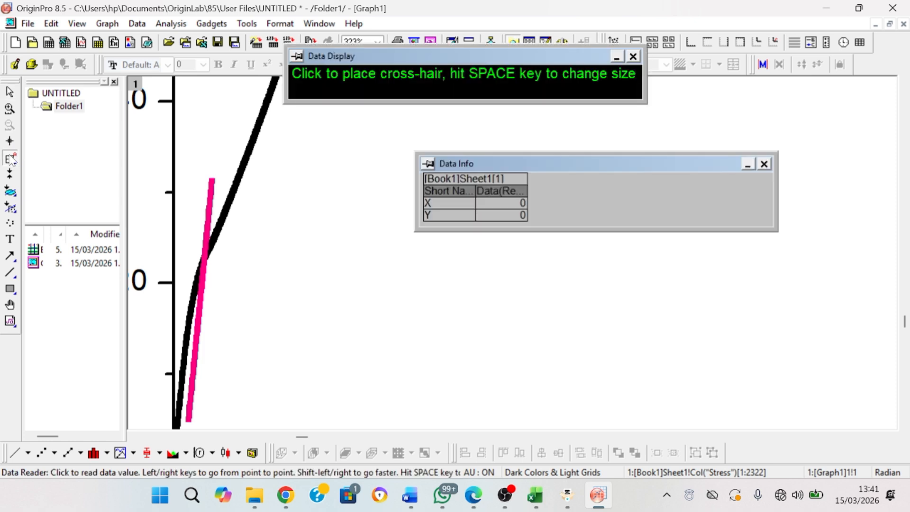
{"action": "left_click", "coordinate": [13, 159]}
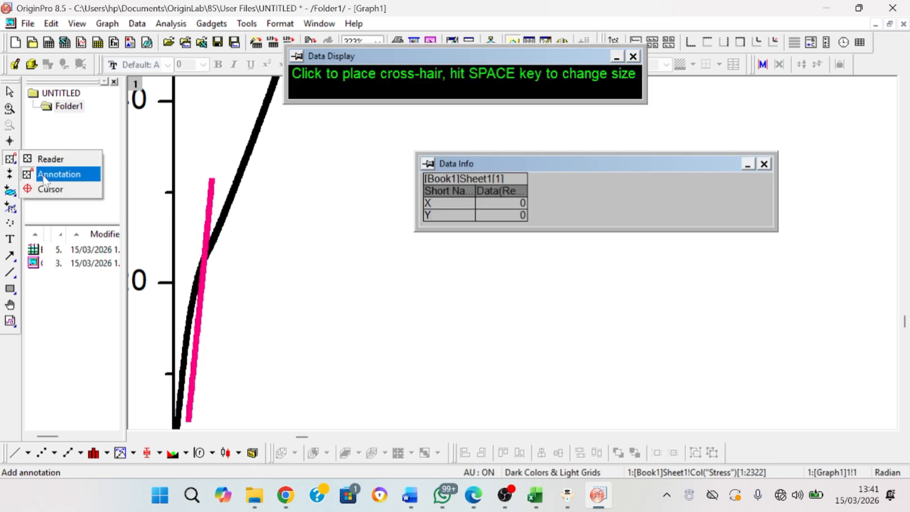
{"action": "left_click", "coordinate": [44, 175]}
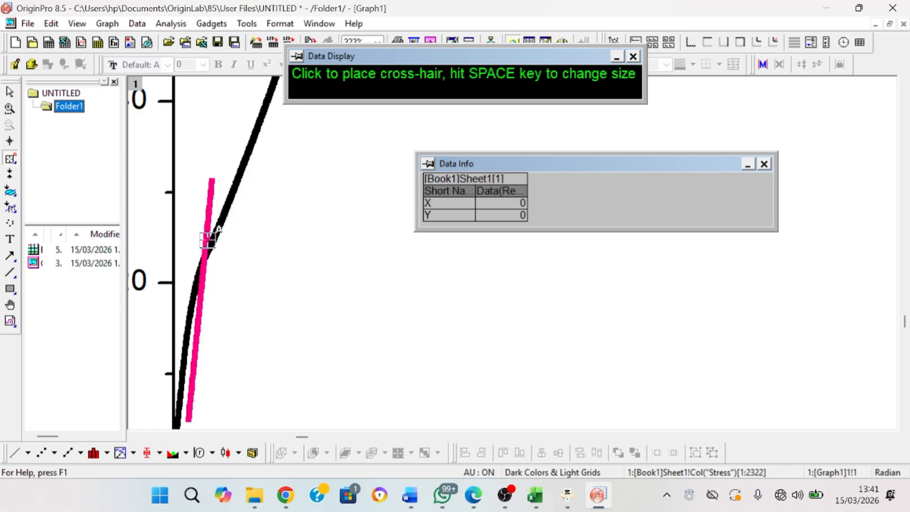
{"action": "left_click", "coordinate": [212, 241]}
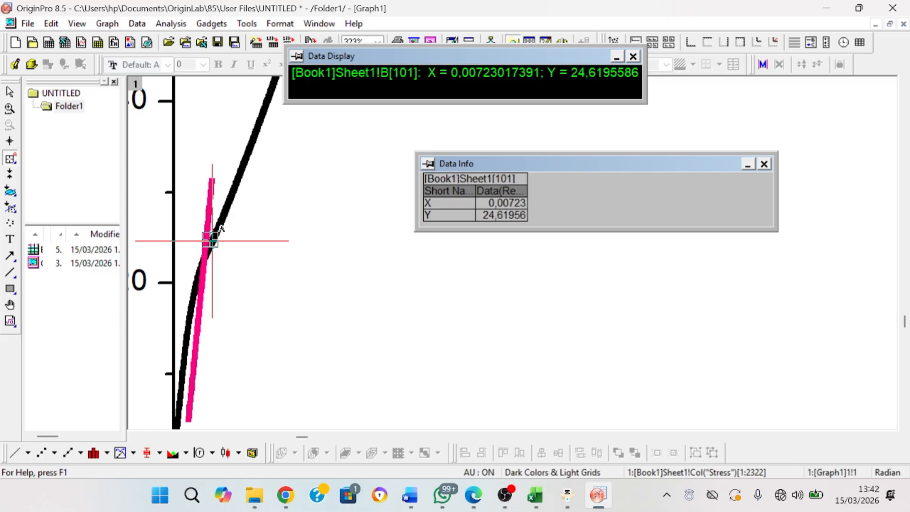
{"action": "left_click", "coordinate": [211, 180]}
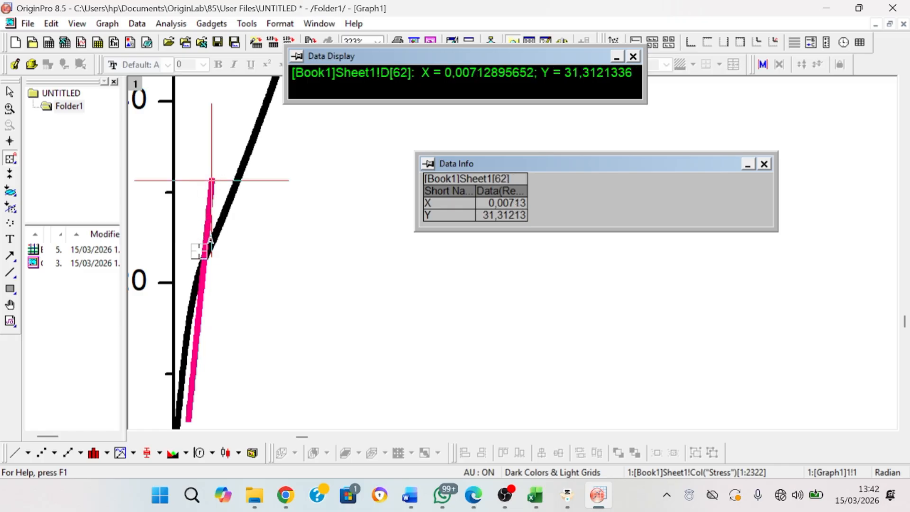
{"action": "left_click", "coordinate": [207, 250]}
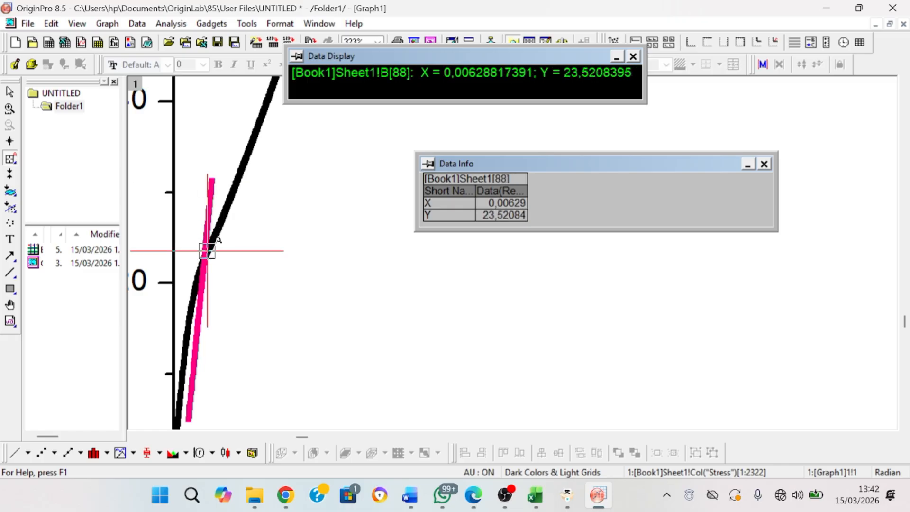
{"action": "left_click", "coordinate": [206, 251]}
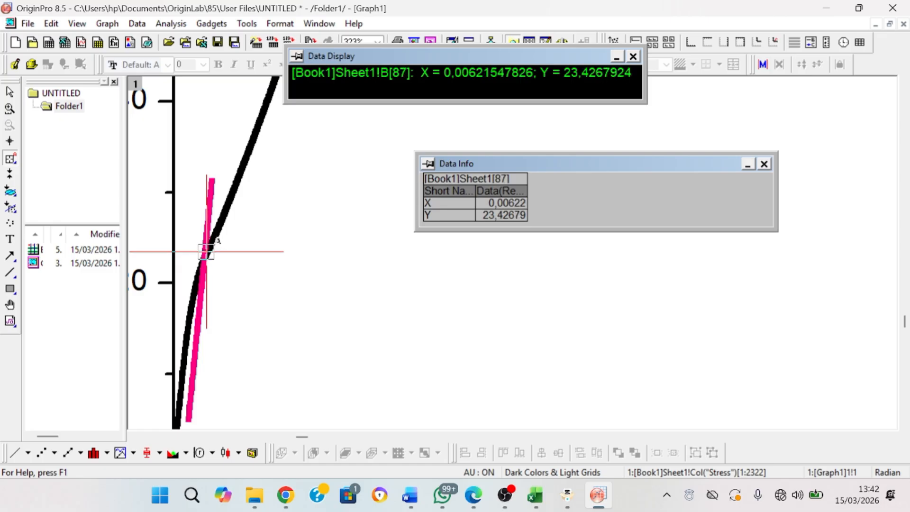
Move the cross-hair along the stress curve to data point 84 and annotate it with its coordinates (X 0,006; Y 23,16257).
{"action": "left_click", "coordinate": [207, 250]}
{"action": "key", "text": "Right"}
{"action": "key", "text": "Right"}
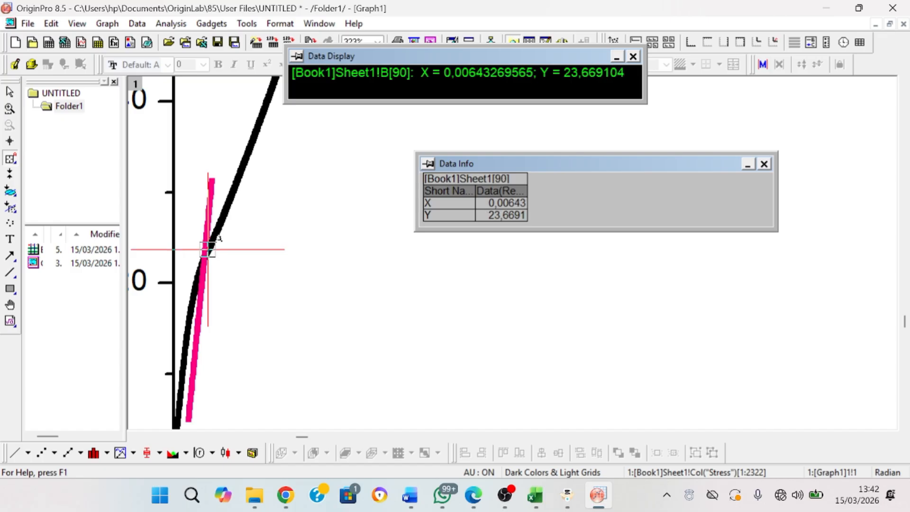
{"action": "key", "text": "Right"}
{"action": "key", "text": "Left"}
{"action": "key", "text": "Left"}
{"action": "key", "text": "Left"}
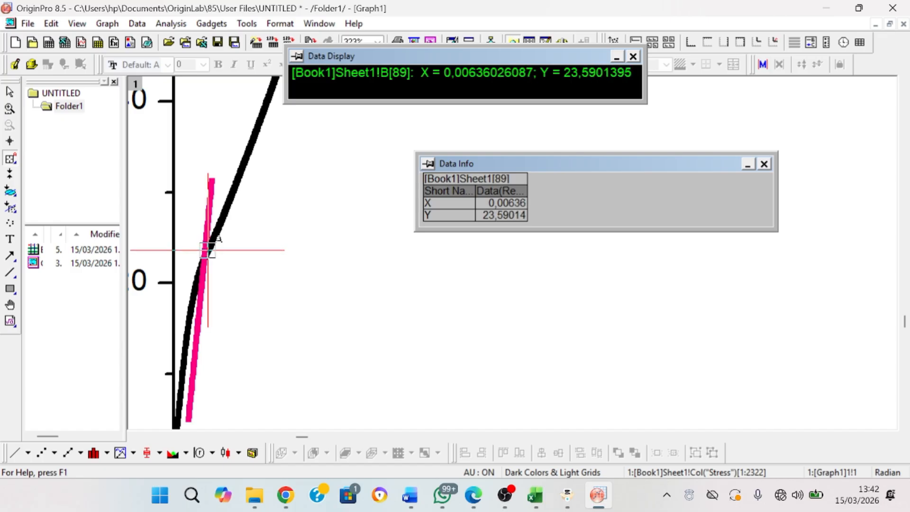
{"action": "key", "text": "Left"}
{"action": "key", "text": "Left"}
{"action": "key", "text": "Left"}
{"action": "key", "text": "Left"}
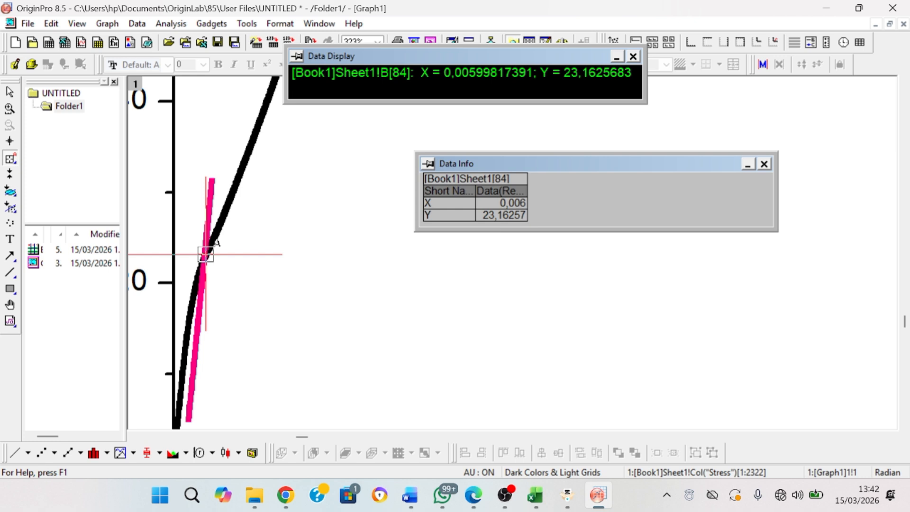
{"action": "key", "text": "Return"}
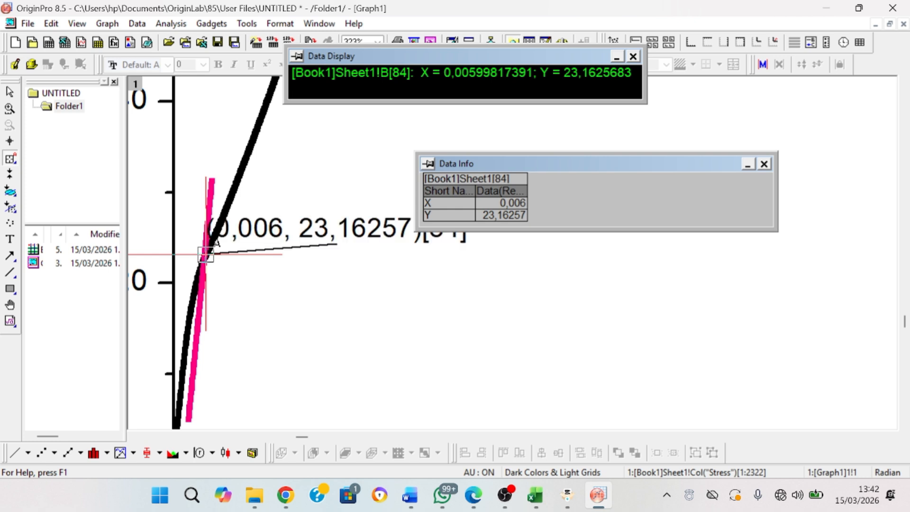
Close the Data Info window, move the yield point's coordinate label to the right of the curve and shrink its text to size 14.
{"action": "left_click", "coordinate": [764, 165]}
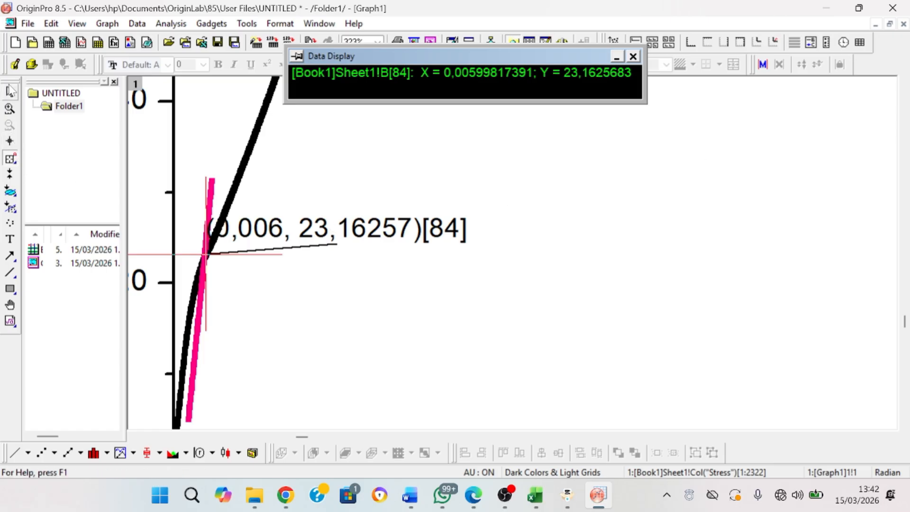
{"action": "left_click", "coordinate": [11, 90]}
{"action": "left_click", "coordinate": [327, 219]}
{"action": "left_click", "coordinate": [327, 219]}
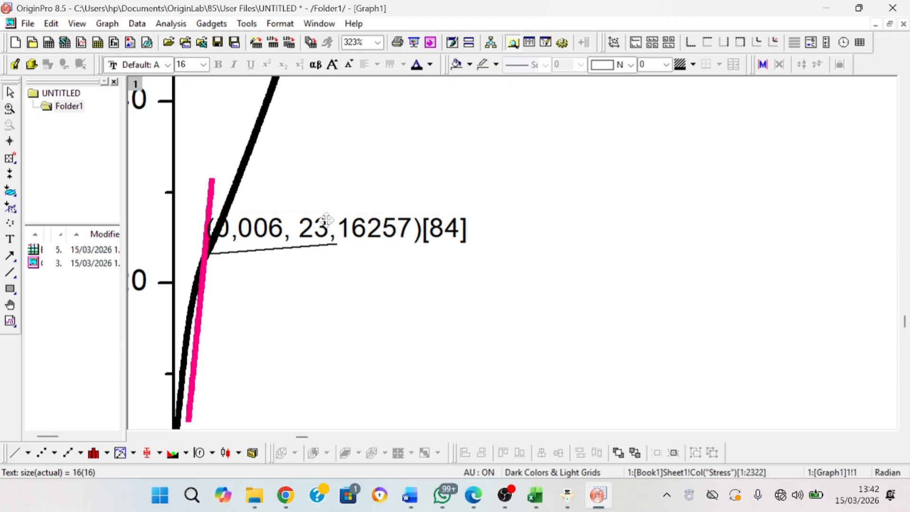
{"action": "left_click_drag", "start_coordinate": [327, 219], "coordinate": [399, 228]}
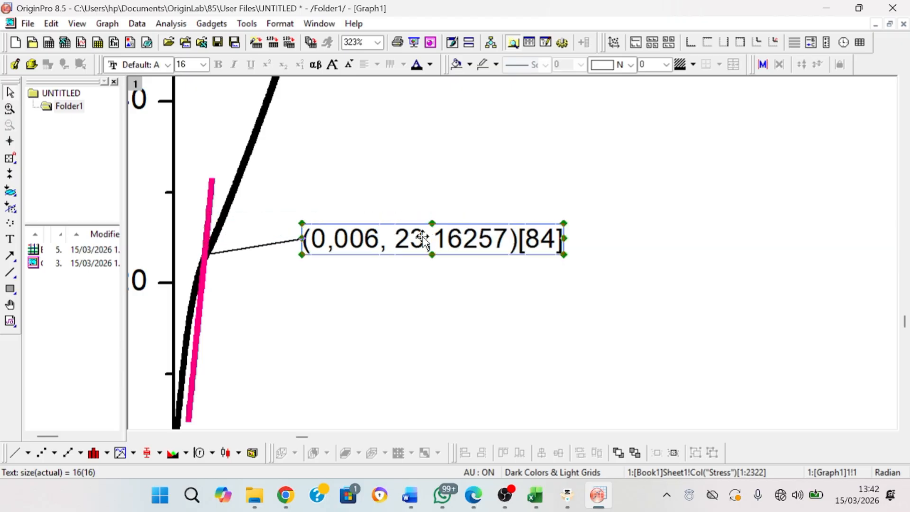
{"action": "left_click", "coordinate": [559, 244]}
{"action": "left_click_drag", "start_coordinate": [534, 240], "coordinate": [535, 240]}
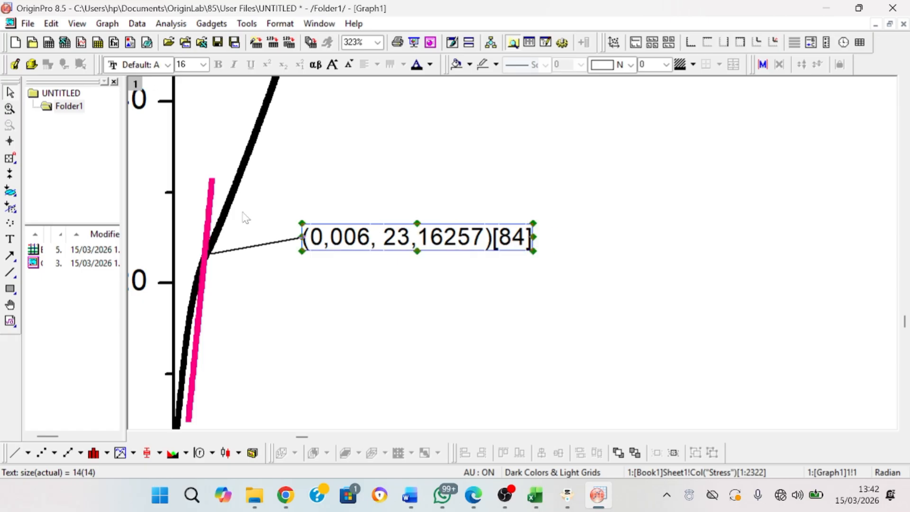
Add the text label "Y" and position it just below the yield point's coordinate annotation.
{"action": "left_click", "coordinate": [6, 243]}
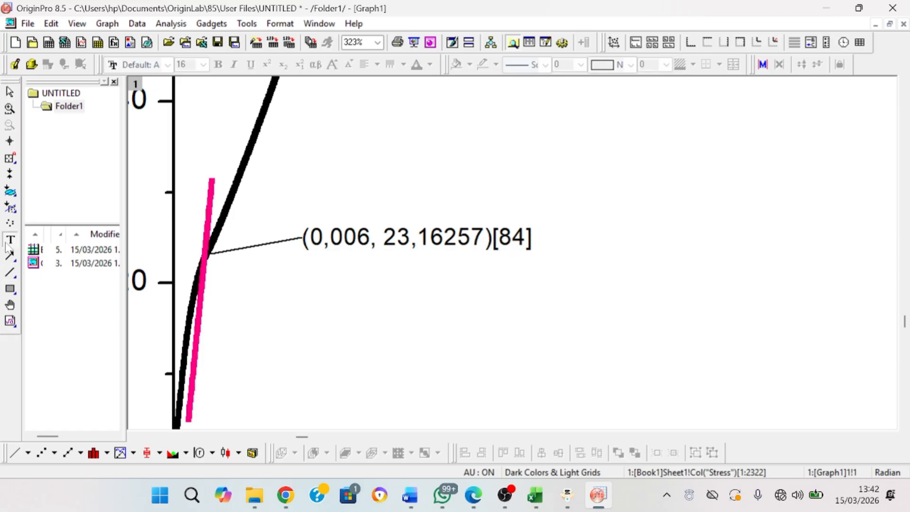
{"action": "left_click", "coordinate": [379, 259]}
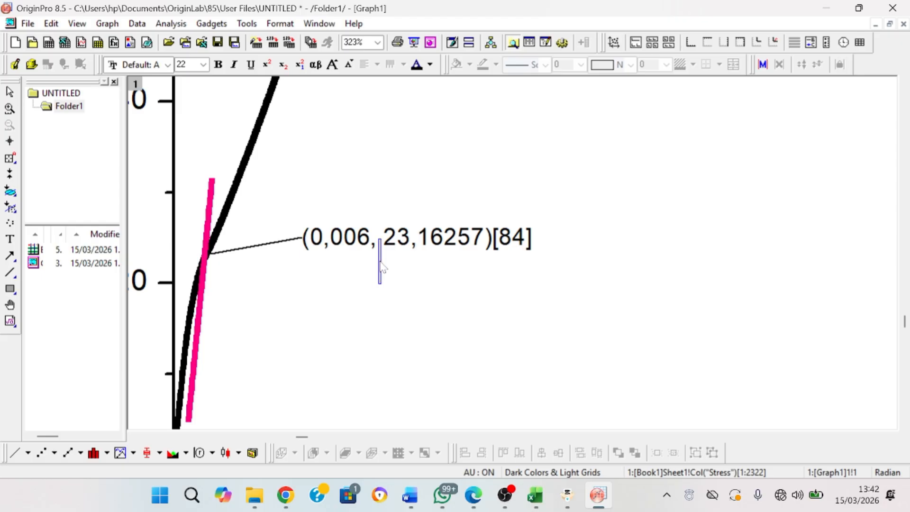
{"action": "type", "text": "T"}
{"action": "key", "text": "BackSpace"}
{"action": "type", "text": "Y"}
{"action": "left_click", "coordinate": [363, 311]}
{"action": "left_click", "coordinate": [397, 266]}
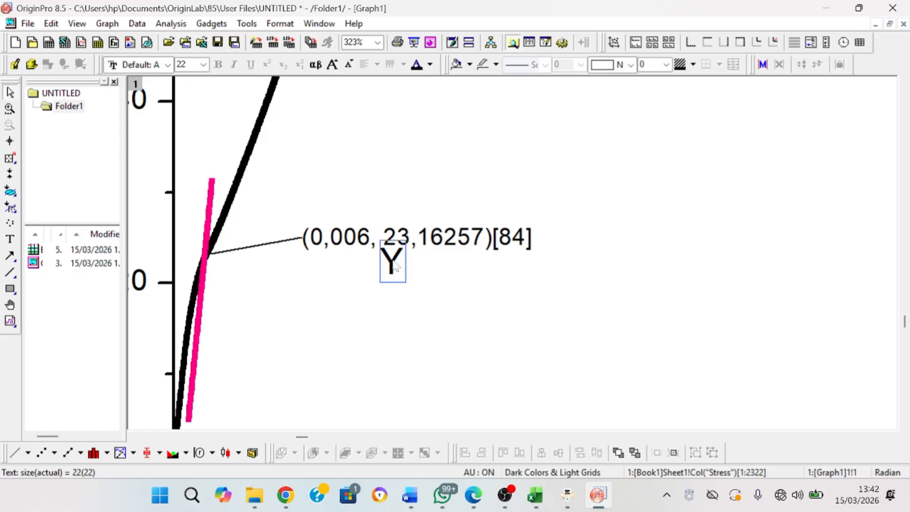
{"action": "left_click_drag", "start_coordinate": [397, 266], "coordinate": [384, 284]}
{"action": "left_click", "coordinate": [511, 281]}
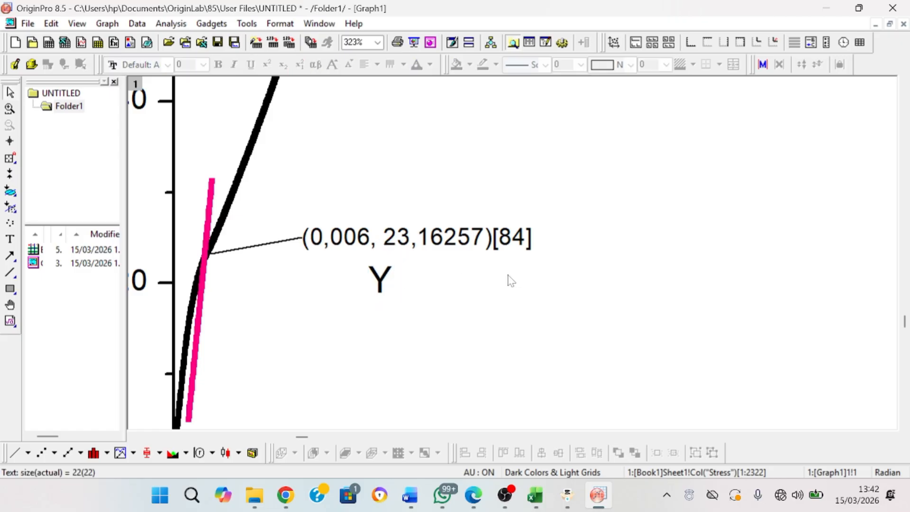
Annotate the end of the stress curve, just before the sharp drop, with its coordinates at data point 2258 (X 0,16353; Y 63,66056).
{"action": "scroll", "coordinate": [482, 242], "scroll_direction": "down", "scroll_amount": 3}
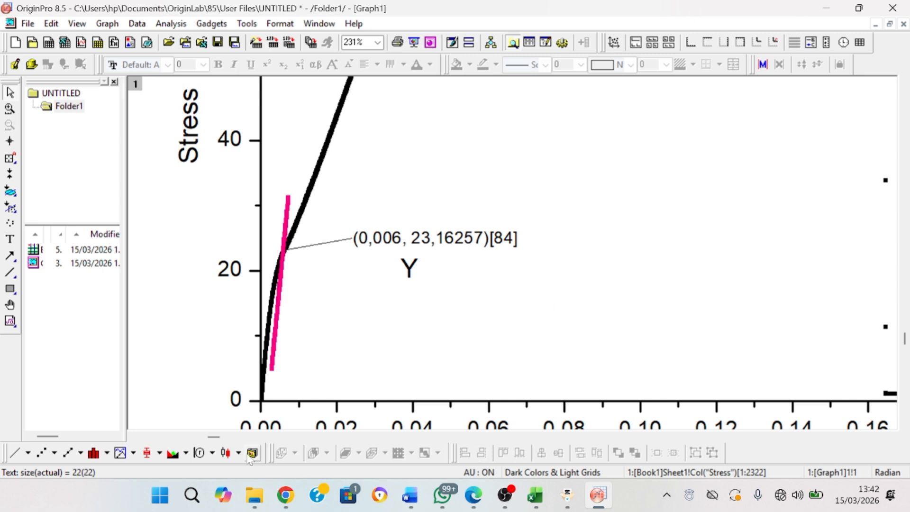
{"action": "left_click", "coordinate": [207, 438]}
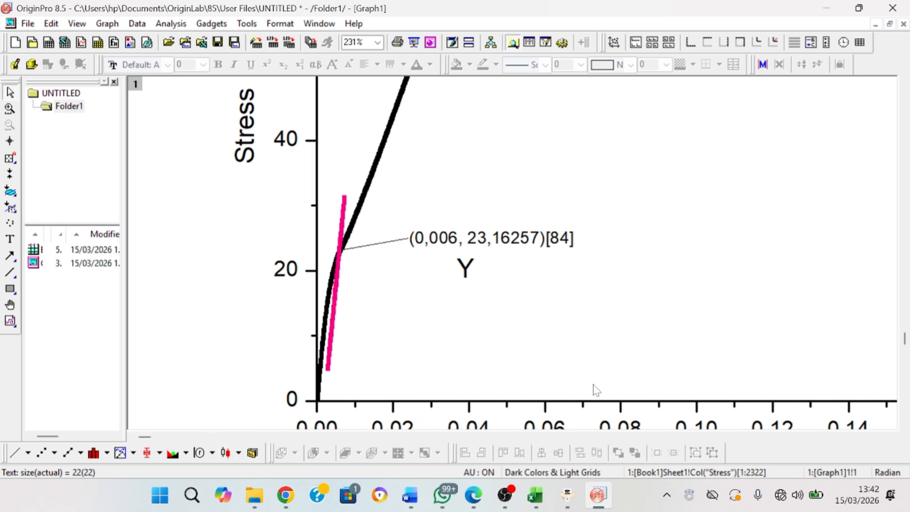
{"action": "scroll", "coordinate": [569, 373], "scroll_direction": "down", "scroll_amount": 2}
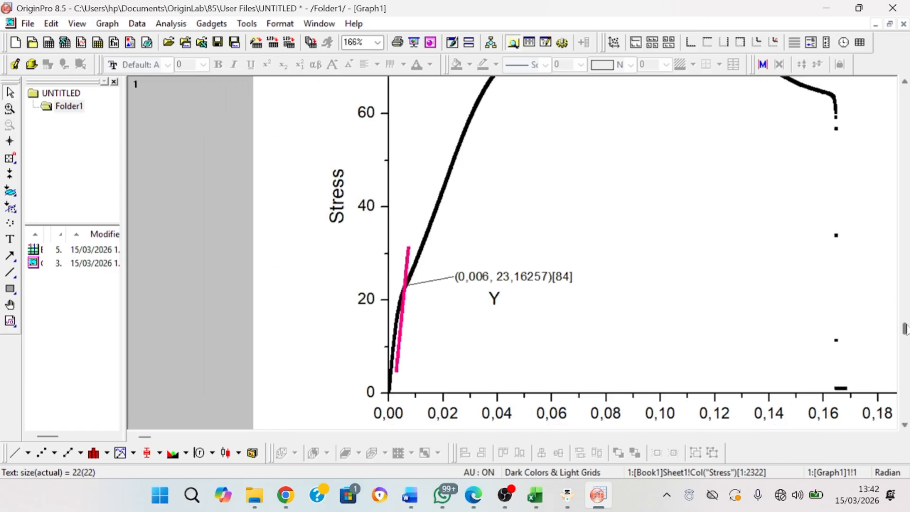
{"action": "scroll", "coordinate": [905, 328], "scroll_direction": "up", "scroll_amount": 2}
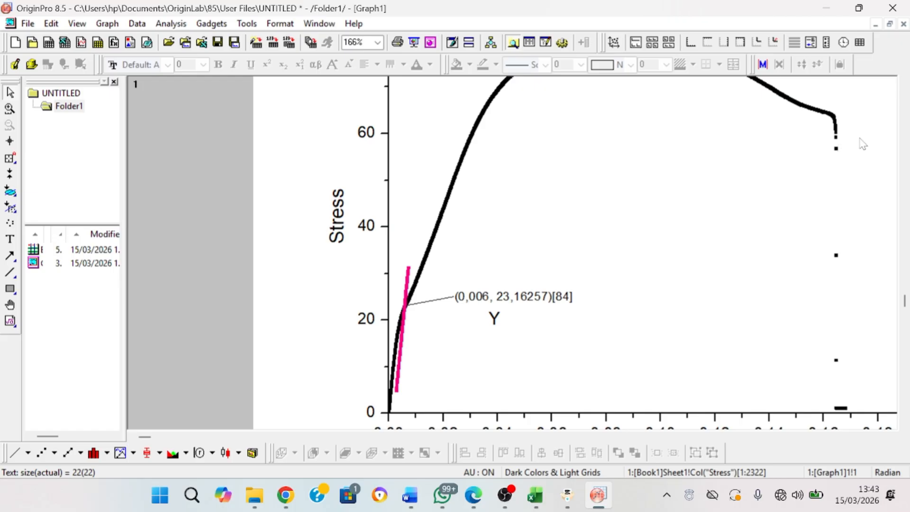
{"action": "scroll", "coordinate": [863, 144], "scroll_direction": "up", "scroll_amount": 1}
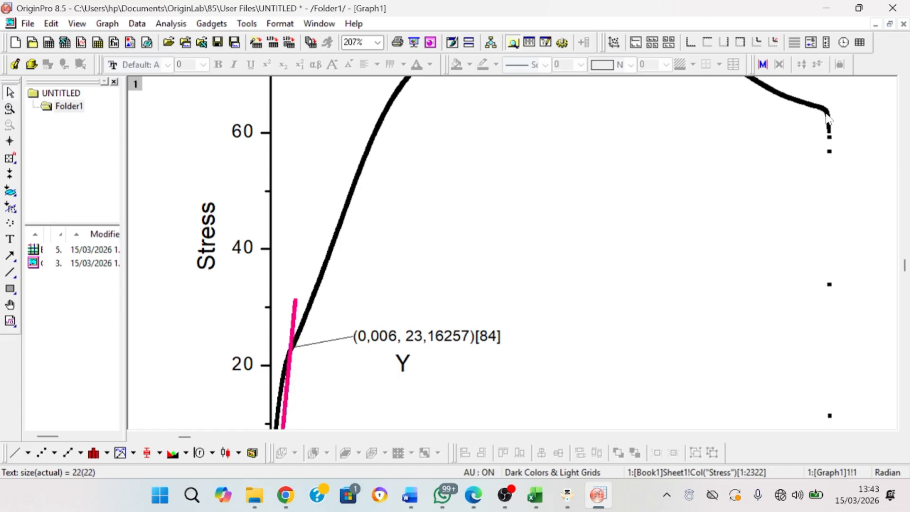
{"action": "left_click", "coordinate": [10, 159]}
{"action": "left_click", "coordinate": [52, 174]}
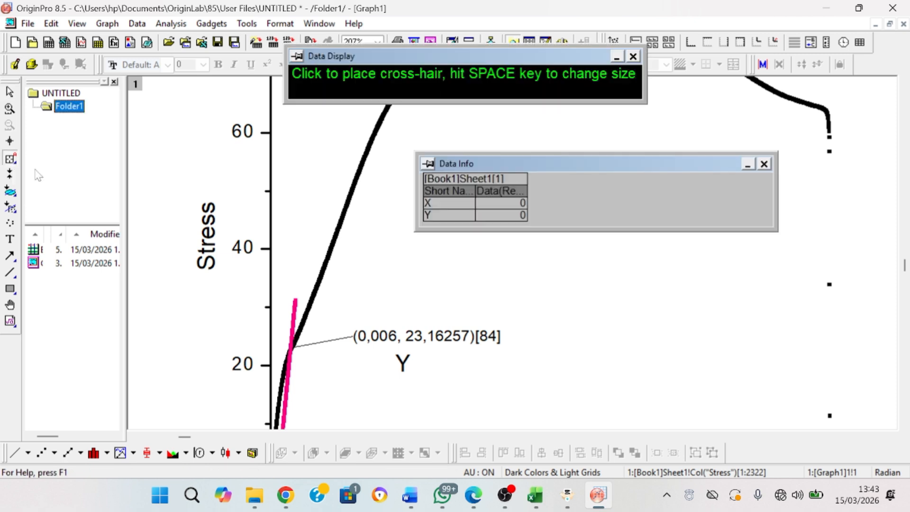
{"action": "left_click", "coordinate": [764, 164]}
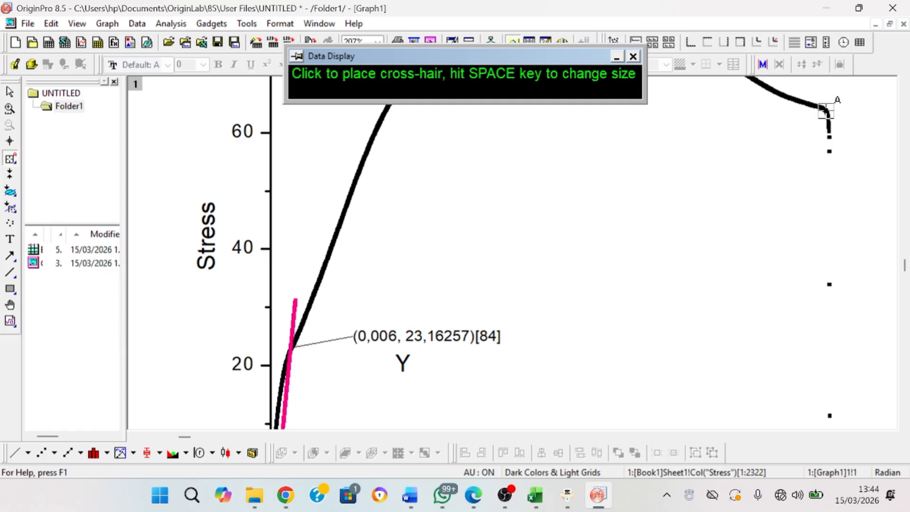
{"action": "left_click", "coordinate": [826, 111]}
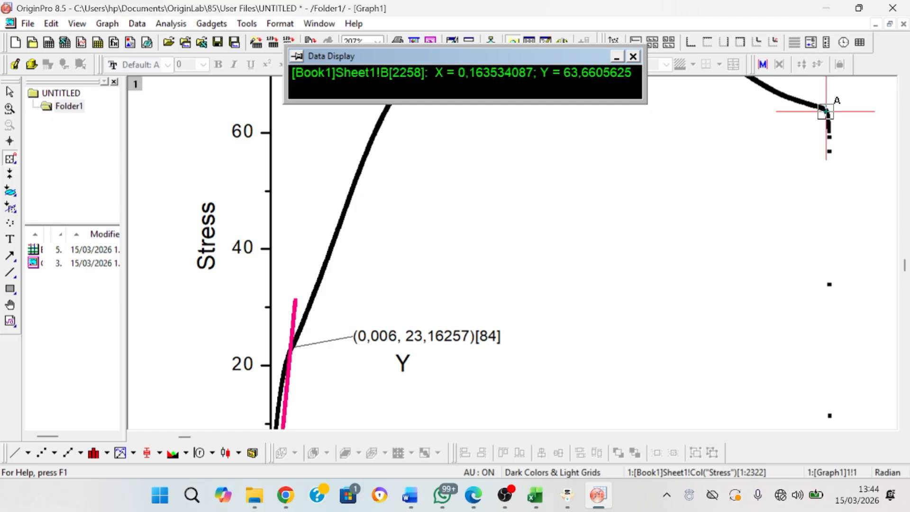
{"action": "key", "text": "Return"}
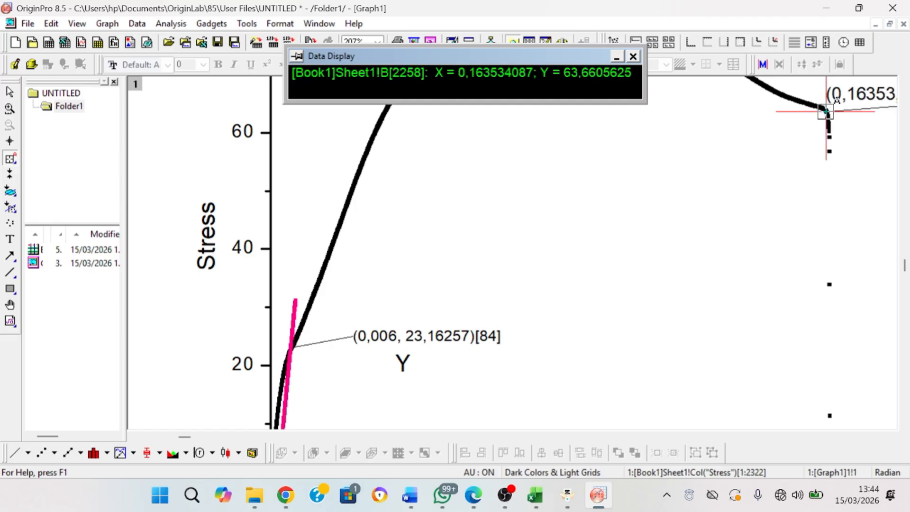
Move the coordinate label at the curve's end slightly higher above the curve, leaving its leader line on the annotated point.
{"action": "left_click", "coordinate": [9, 91]}
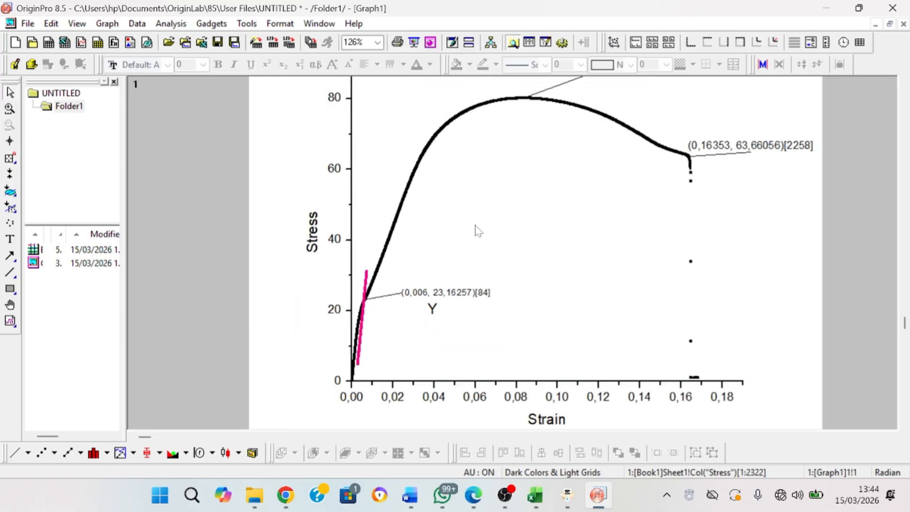
{"action": "left_click", "coordinate": [733, 150]}
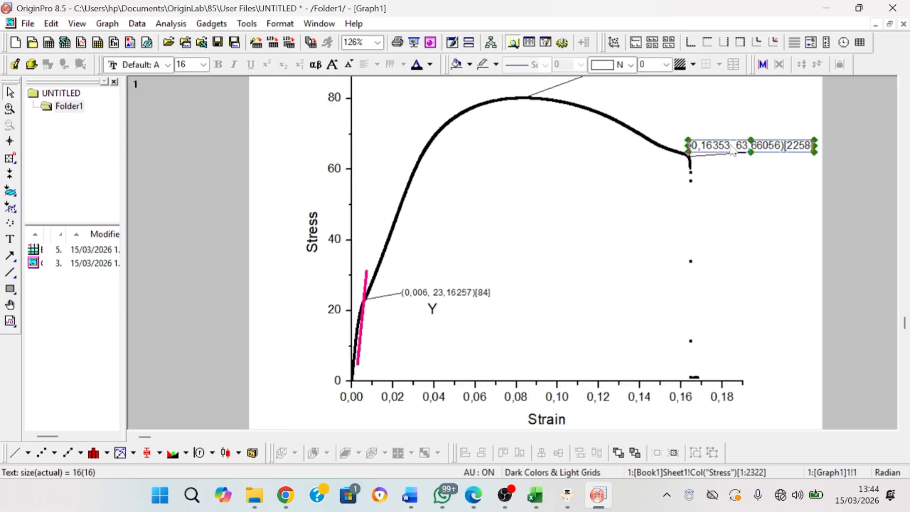
{"action": "mouse_move", "coordinate": [733, 151]}
{"action": "left_mouse_down"}
{"action": "mouse_move", "coordinate": [708, 124]}
{"action": "mouse_move", "coordinate": [728, 143]}
{"action": "left_mouse_up"}
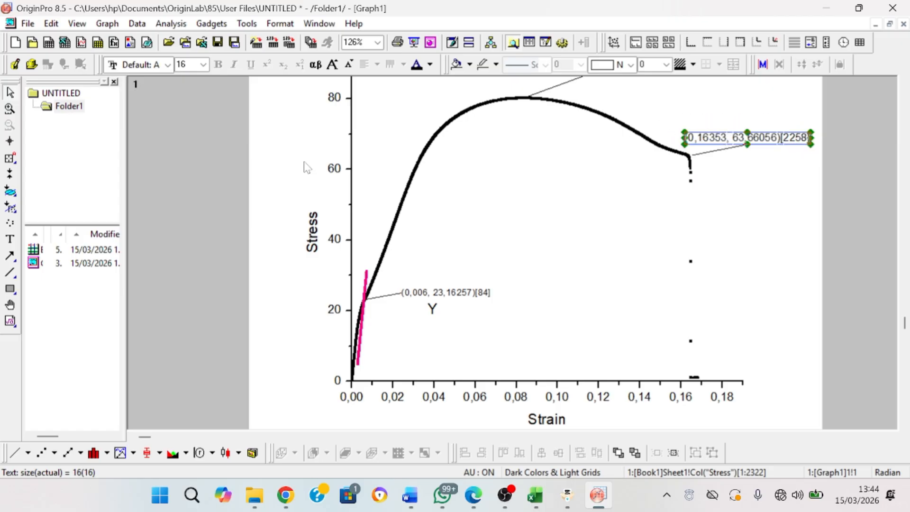
Add the text label "B" and position it just above the coordinate annotation at the curve's end.
{"action": "left_click", "coordinate": [9, 239]}
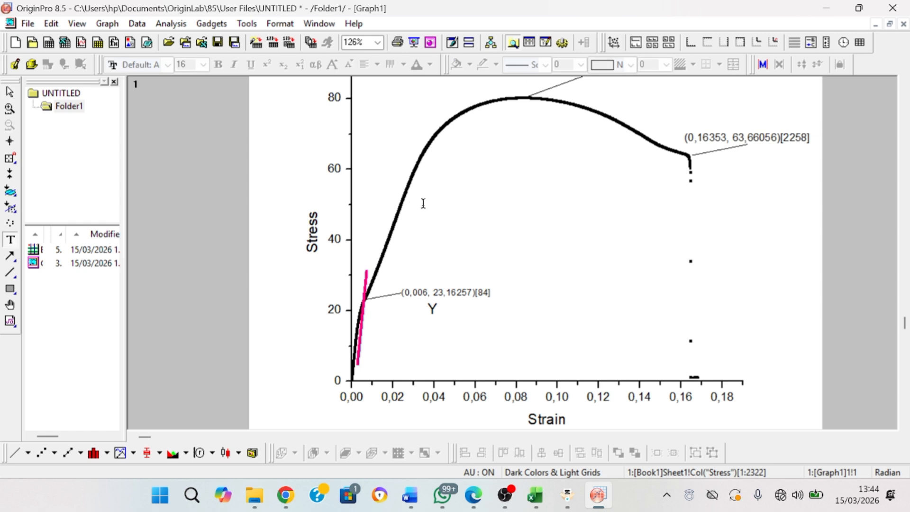
{"action": "left_click", "coordinate": [729, 117]}
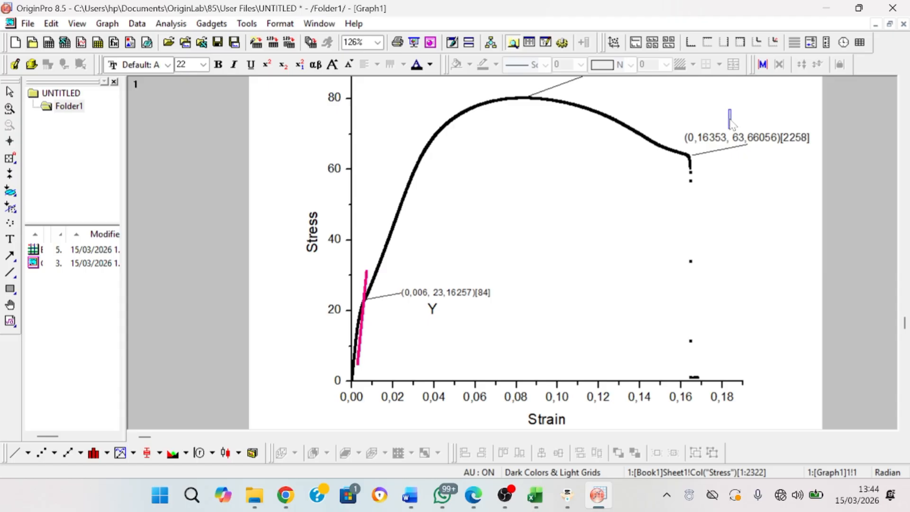
{"action": "type", "text": "B"}
{"action": "left_click", "coordinate": [741, 150]}
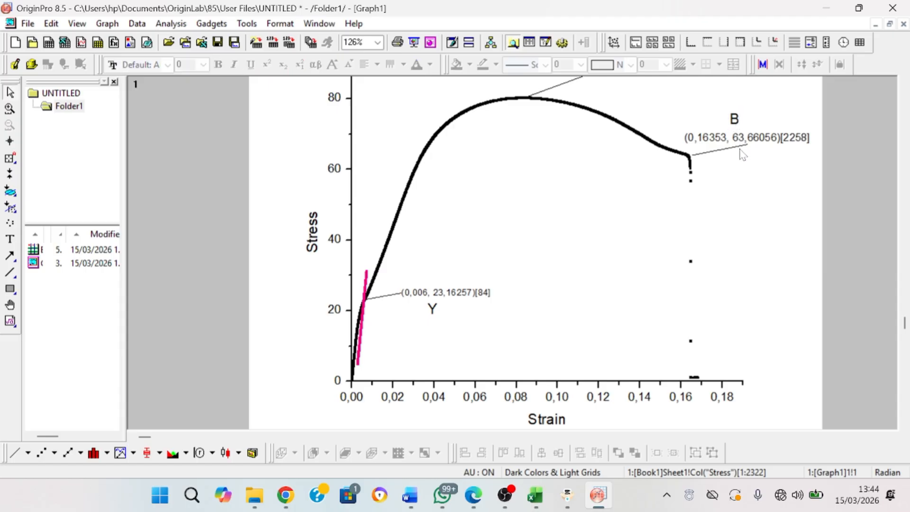
{"action": "left_click", "coordinate": [736, 115]}
{"action": "left_click_drag", "start_coordinate": [736, 115], "coordinate": [742, 112]}
{"action": "left_click", "coordinate": [752, 115]}
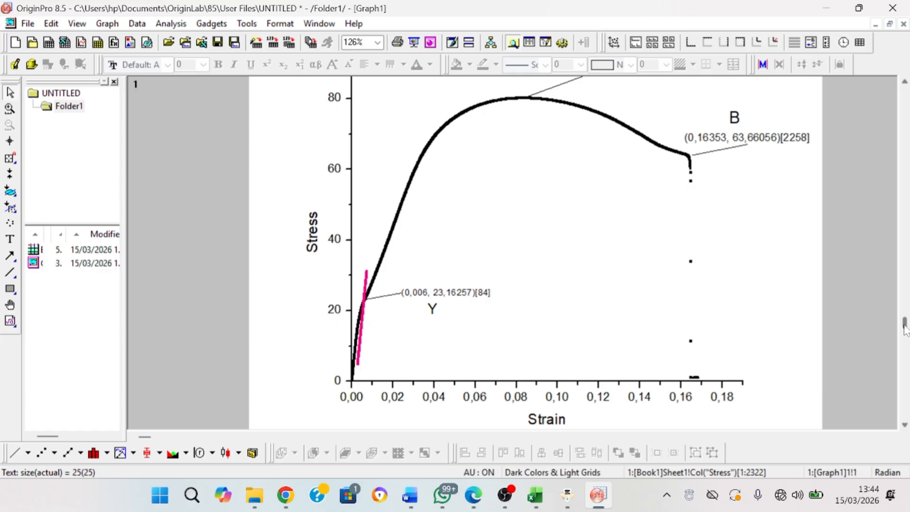
Switch to Excel to check the Batas Proposional and Batas Elastisitas values on Sheet3, and return to the OriginPro graph.
{"action": "left_click", "coordinate": [904, 82]}
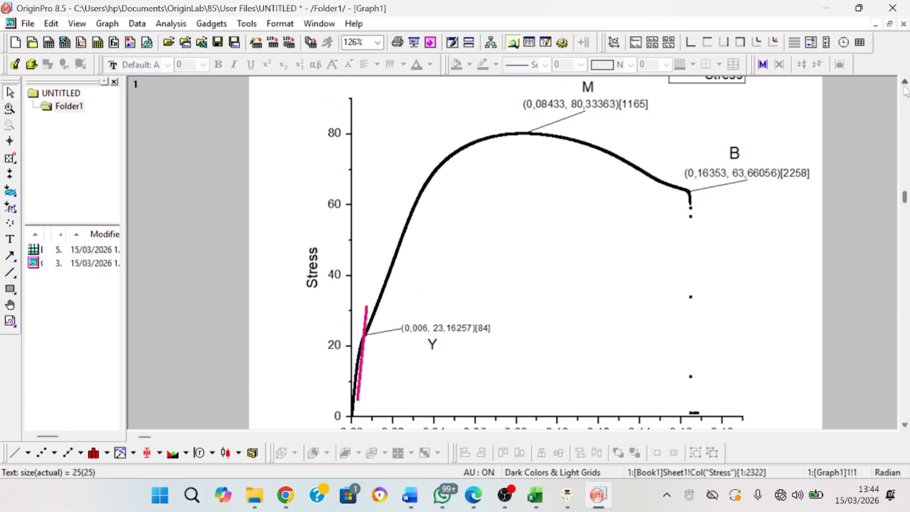
{"action": "left_click", "coordinate": [904, 82]}
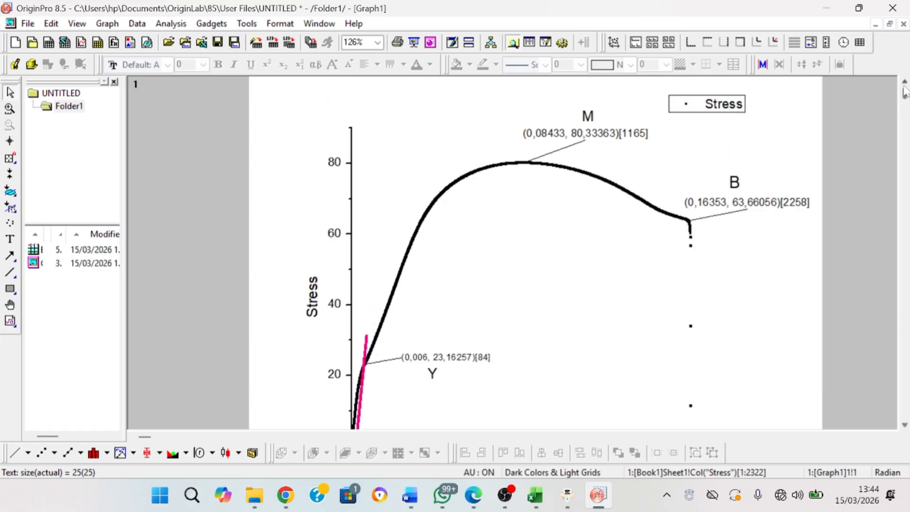
{"action": "mouse_move", "coordinate": [548, 500]}
{"action": "left_click", "coordinate": [544, 456]}
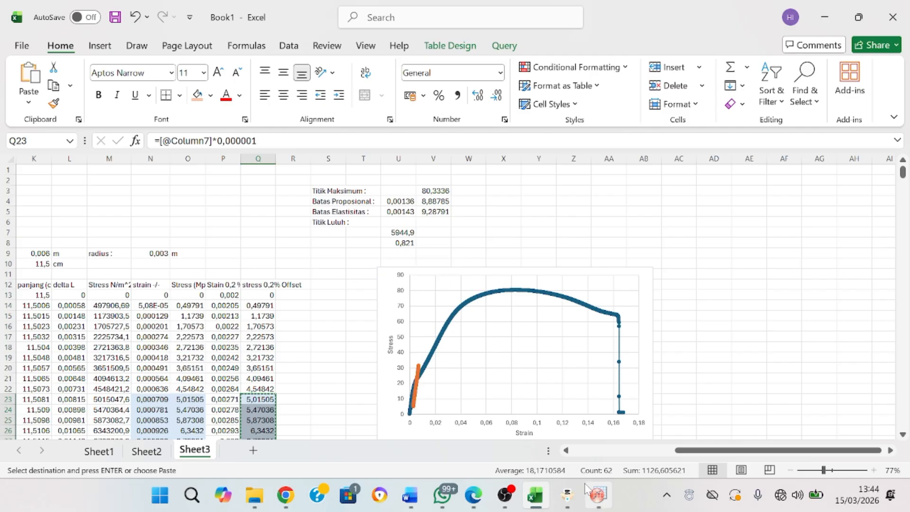
{"action": "mouse_move", "coordinate": [590, 492]}
{"action": "mouse_move", "coordinate": [580, 445]}
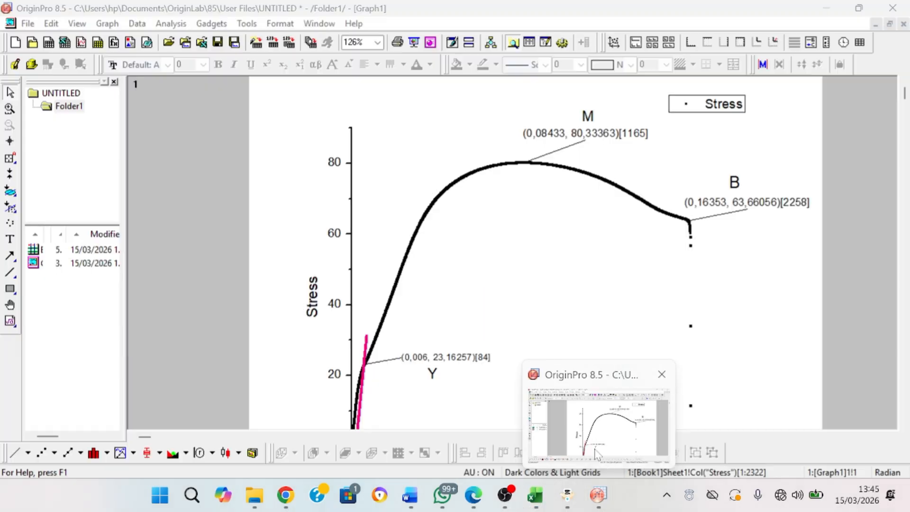
{"action": "left_click", "coordinate": [596, 454]}
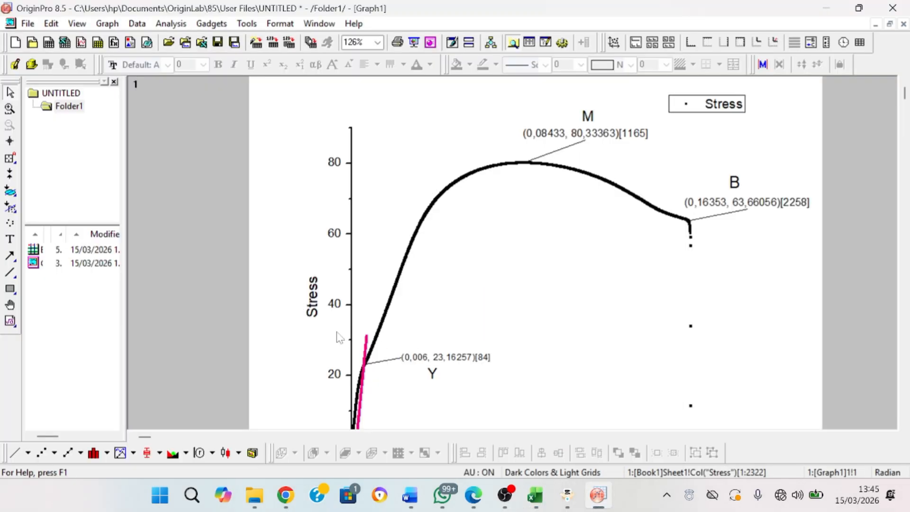
{"action": "left_click", "coordinate": [10, 159]}
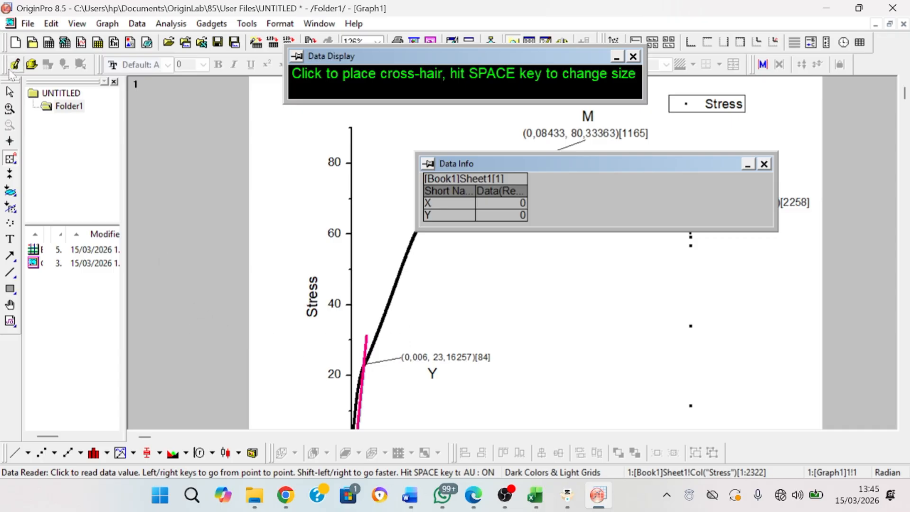
{"action": "left_click", "coordinate": [10, 92]}
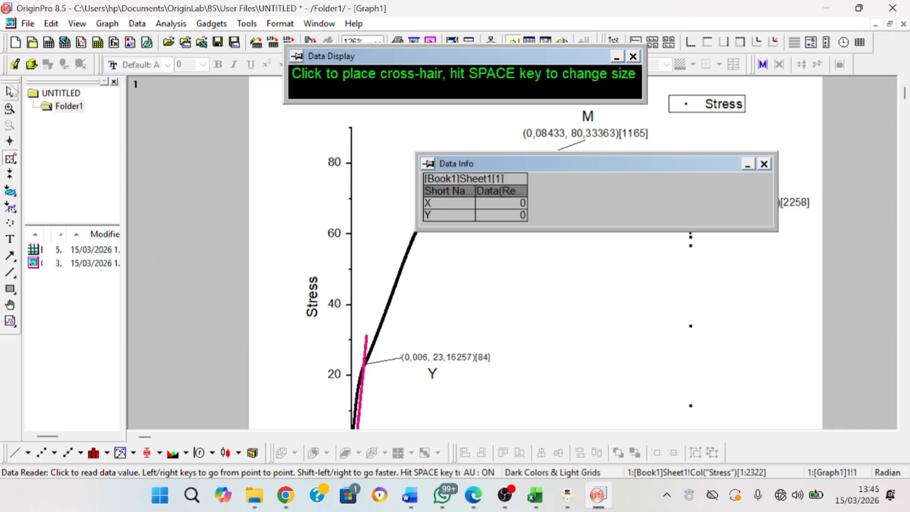
{"action": "left_click", "coordinate": [763, 164]}
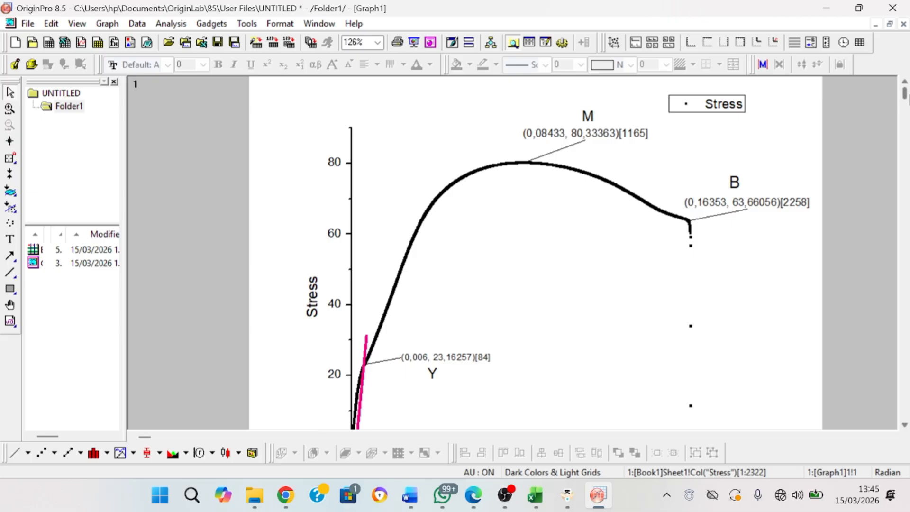
Annotate the proportional limit near the start of the stress curve with its coordinates at data point 20 (X 0,00136; Y 8,88785).
{"action": "left_click_drag", "start_coordinate": [909, 100], "coordinate": [906, 116]}
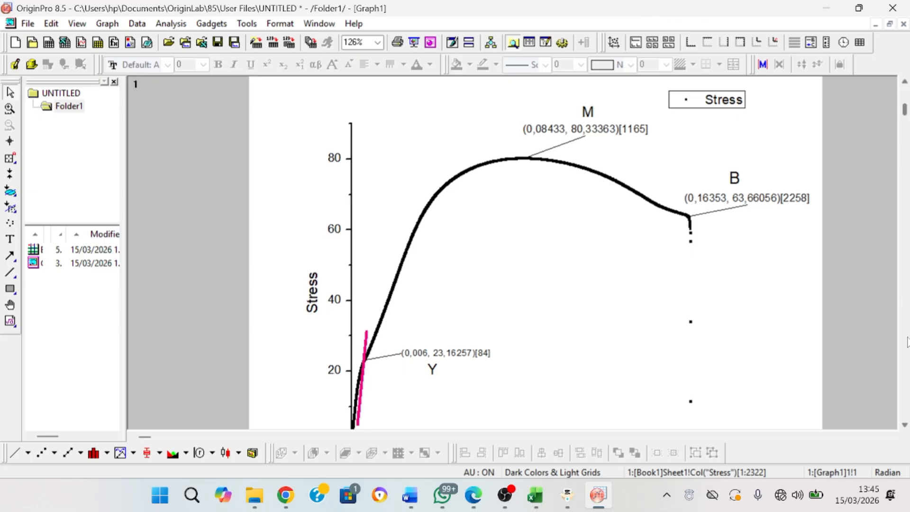
{"action": "left_click", "coordinate": [906, 427]}
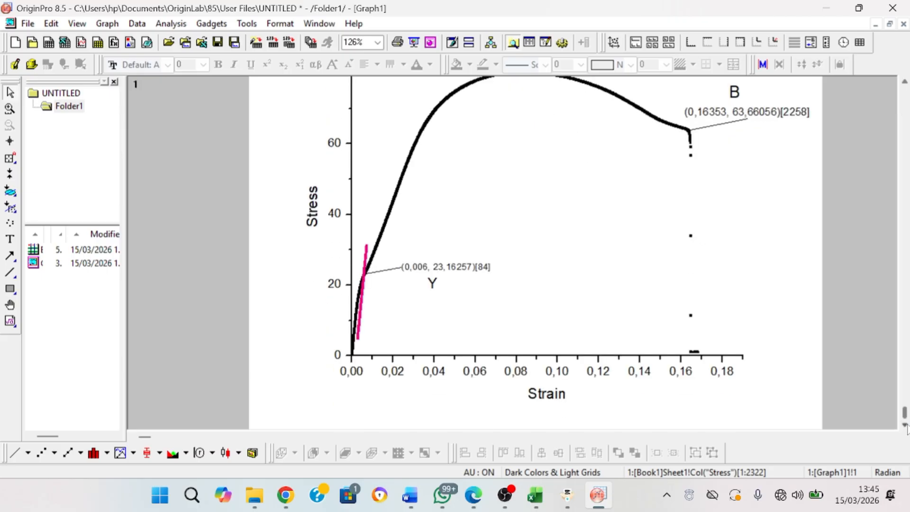
{"action": "left_click", "coordinate": [10, 158]}
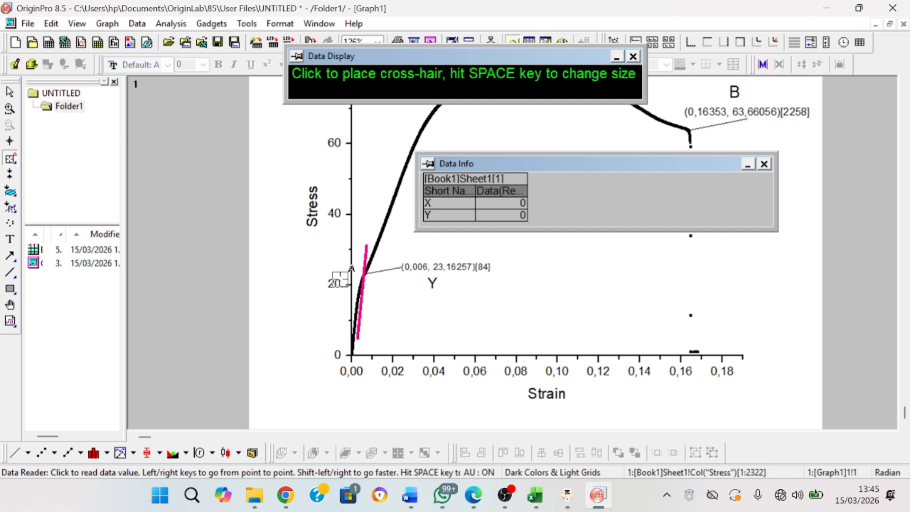
{"action": "left_click", "coordinate": [353, 327]}
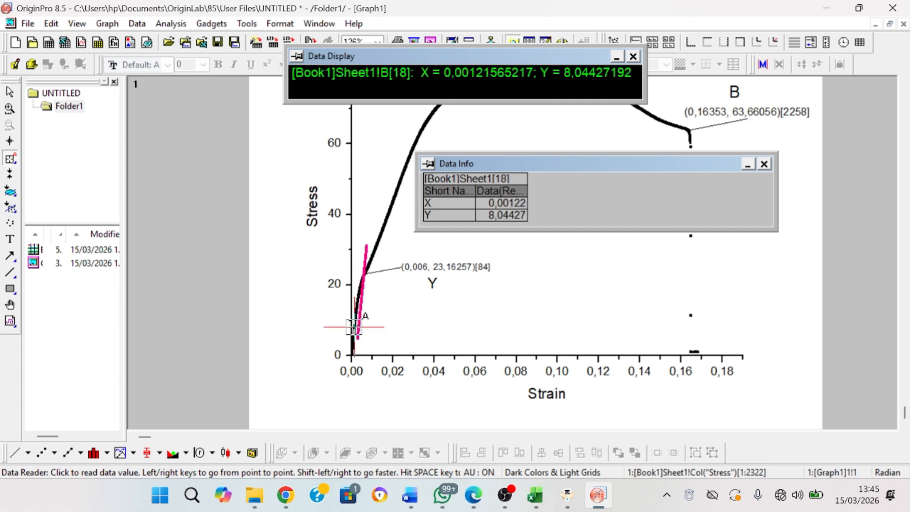
{"action": "left_click", "coordinate": [355, 321]}
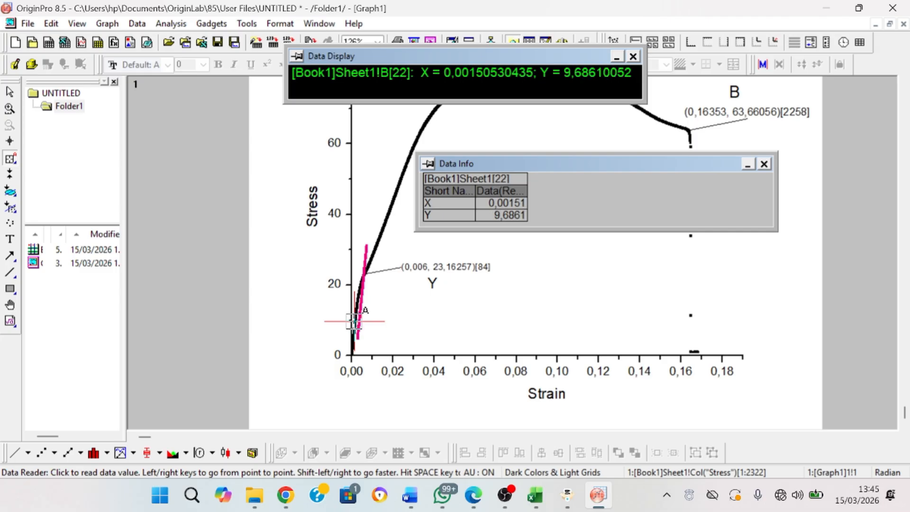
{"action": "left_click", "coordinate": [354, 324]}
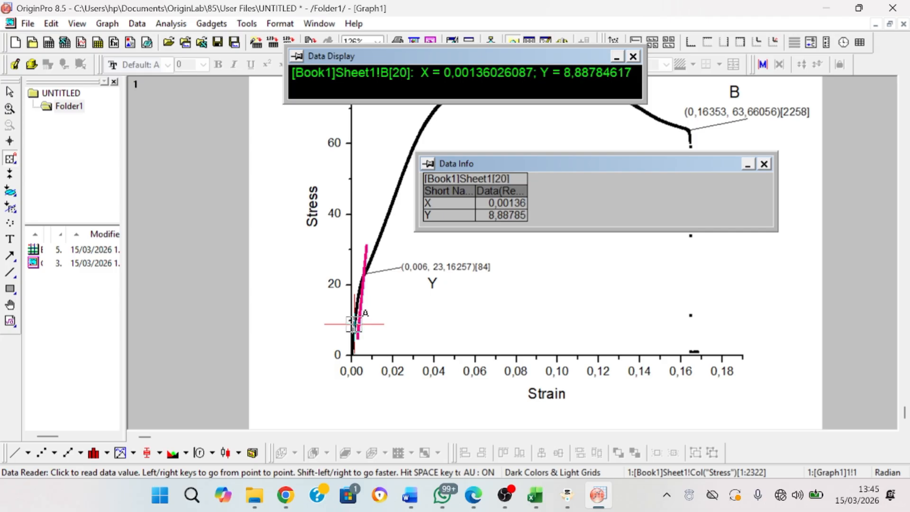
{"action": "key", "text": "Return"}
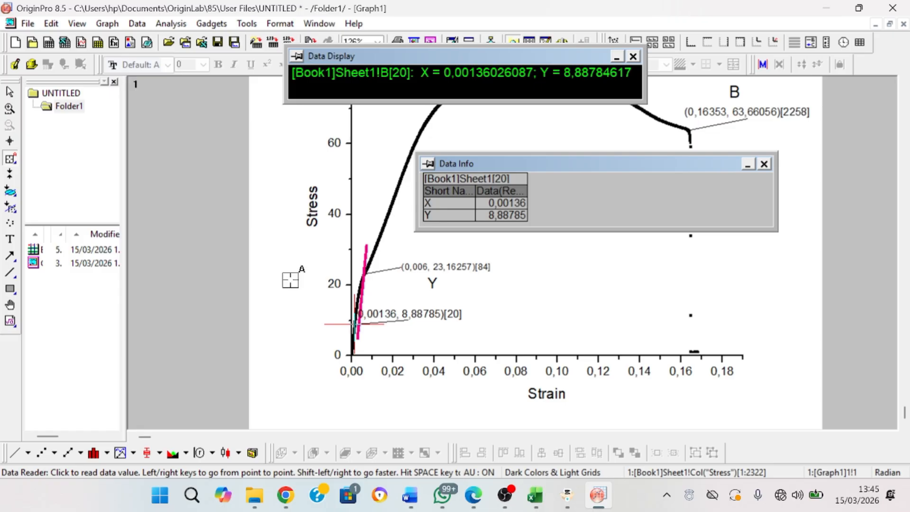
Move the proportional limit's coordinate label to the right, clear of the curve and the offset line.
{"action": "left_click", "coordinate": [10, 92]}
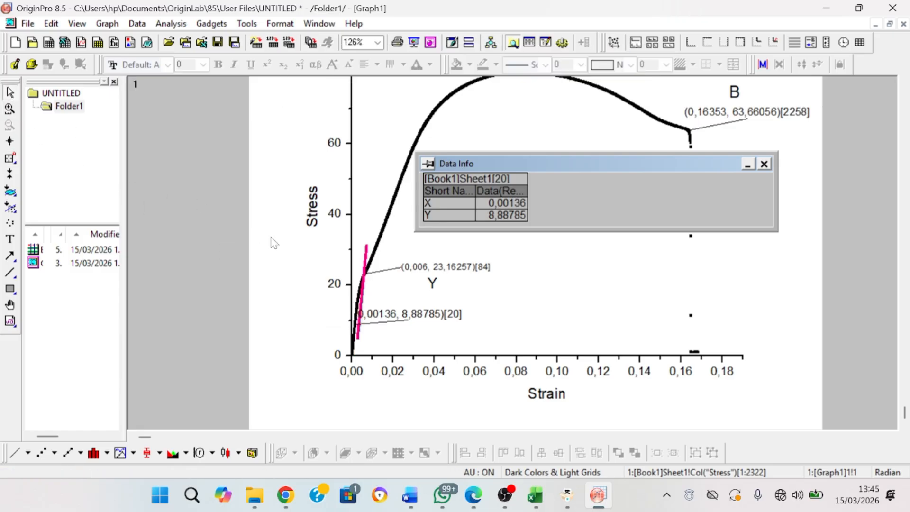
{"action": "left_click", "coordinate": [417, 314]}
{"action": "left_click_drag", "start_coordinate": [417, 315], "coordinate": [471, 312]}
Add the text label "P" just below the proportional limit's coordinate annotation and close the Data Info window.
{"action": "left_click", "coordinate": [10, 239]}
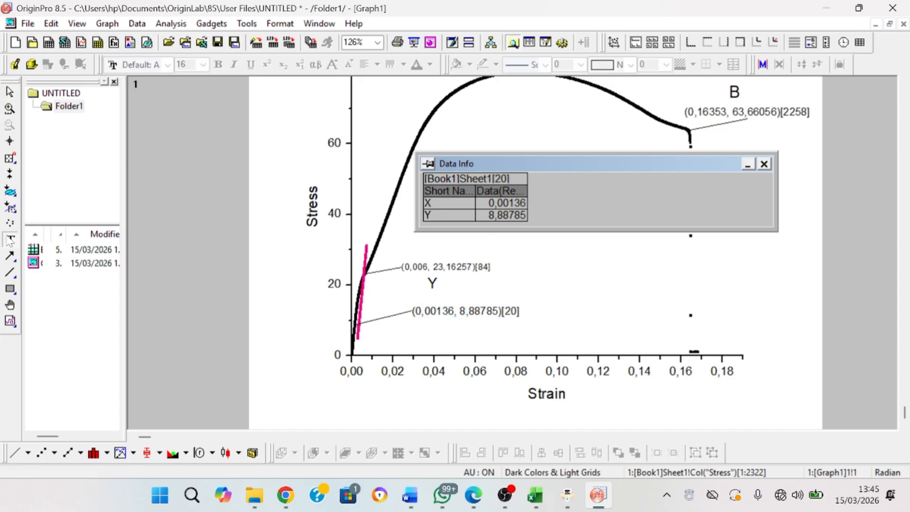
{"action": "left_click", "coordinate": [462, 327]}
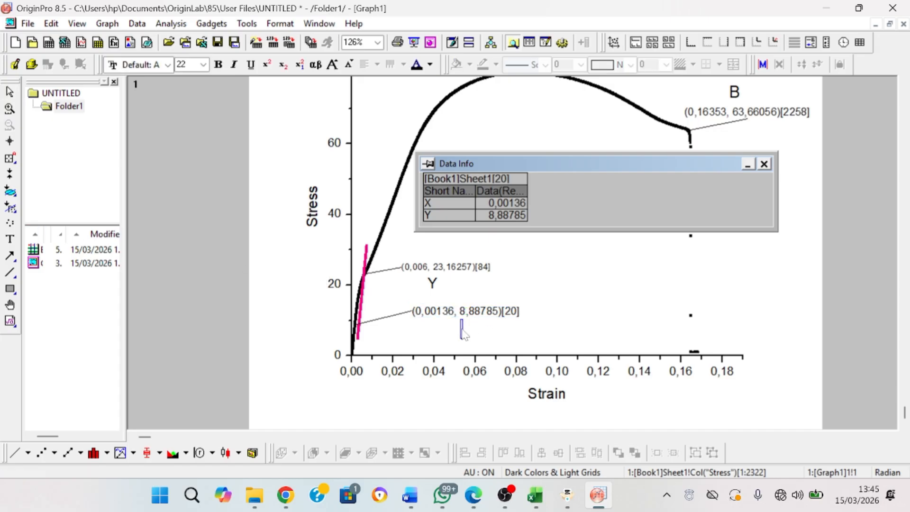
{"action": "type", "text": "P"}
{"action": "left_click", "coordinate": [705, 207]}
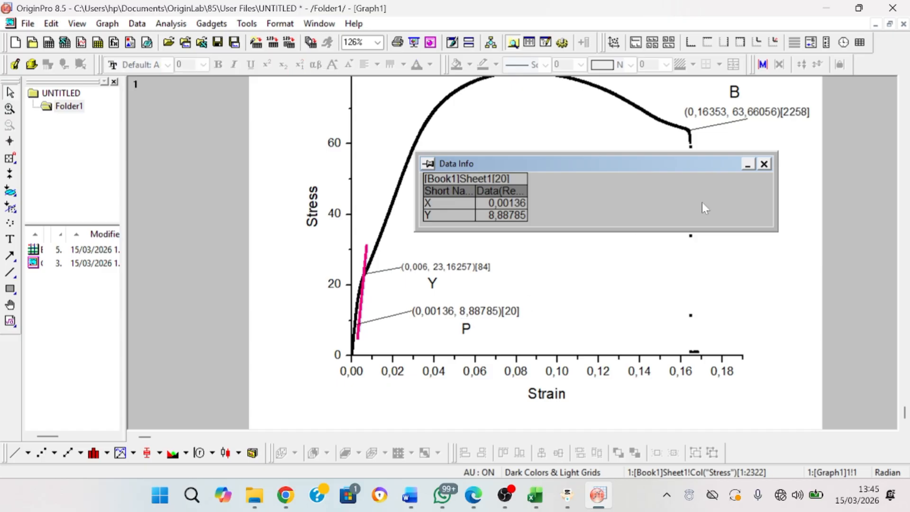
{"action": "left_click", "coordinate": [764, 164]}
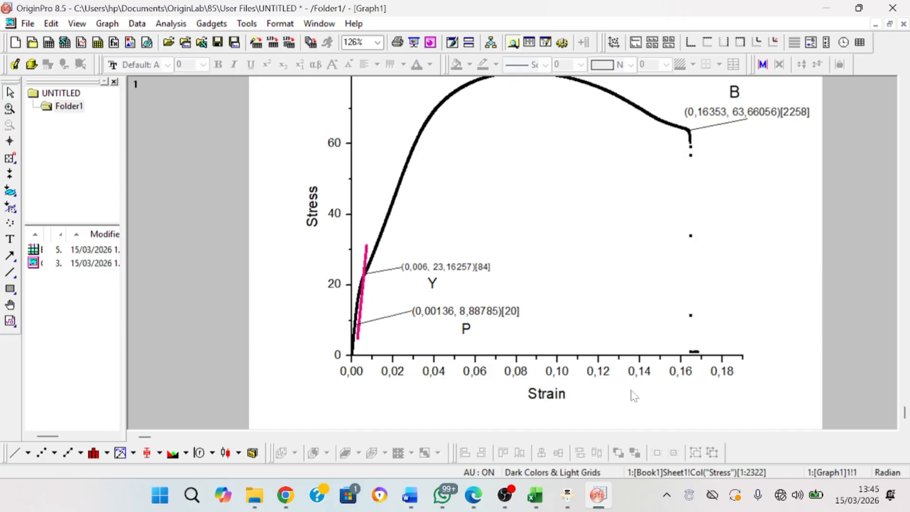
Annotate the elastic limit on the stress curve with its coordinates at data point 21 (X 0,00143; Y 9,28791).
{"action": "mouse_move", "coordinate": [542, 499]}
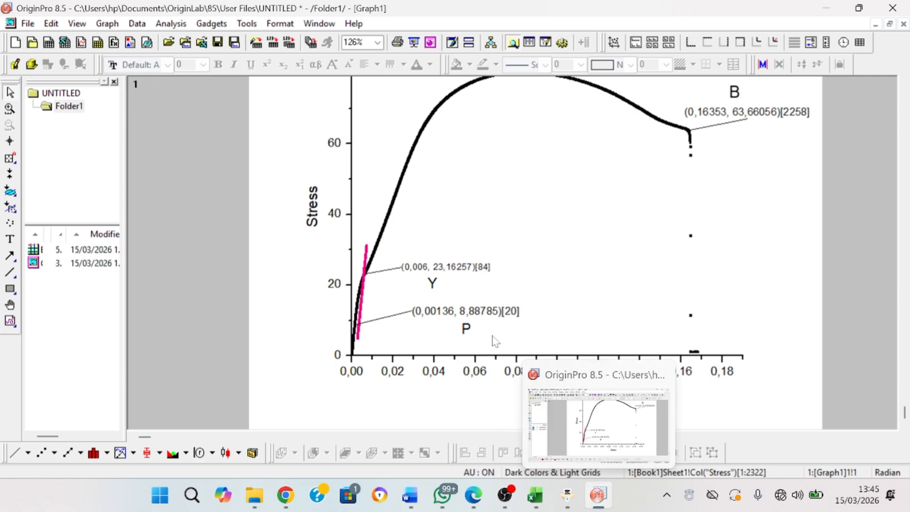
{"action": "left_click", "coordinate": [10, 158]}
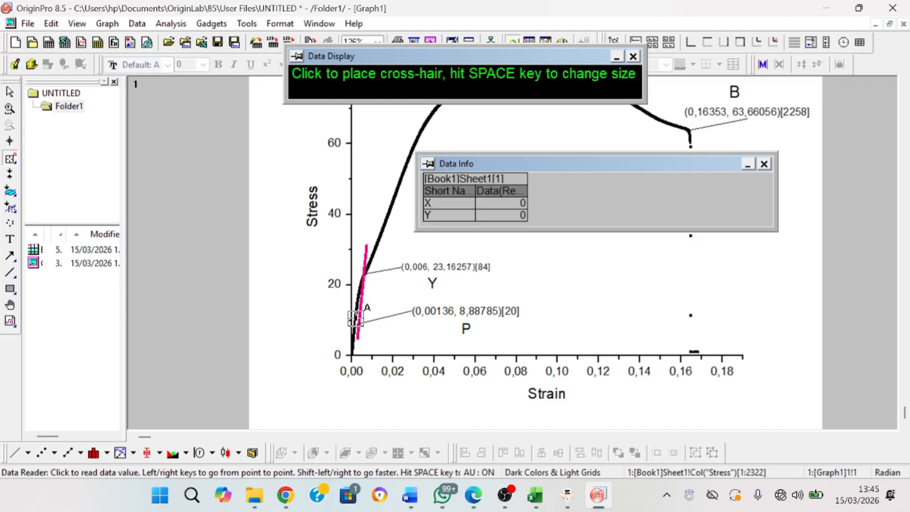
{"action": "left_click", "coordinate": [354, 321]}
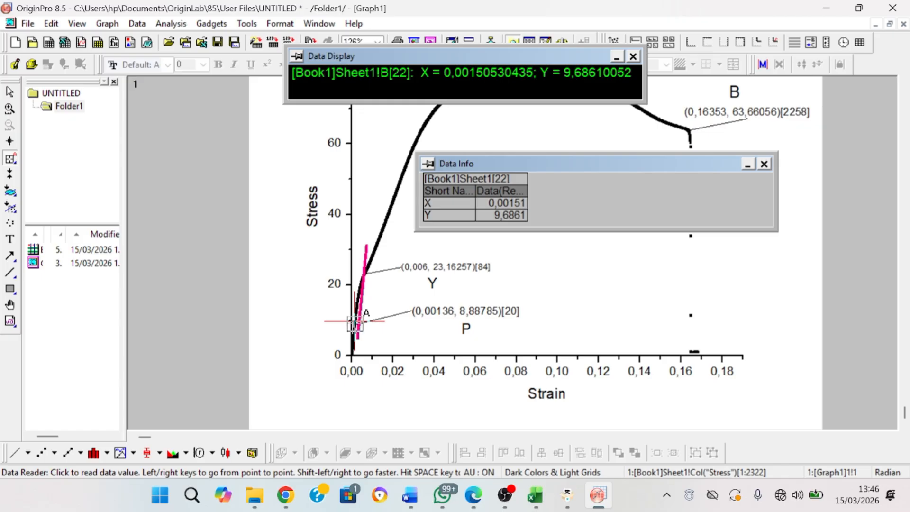
{"action": "left_click", "coordinate": [354, 325]}
{"action": "left_click", "coordinate": [356, 319]}
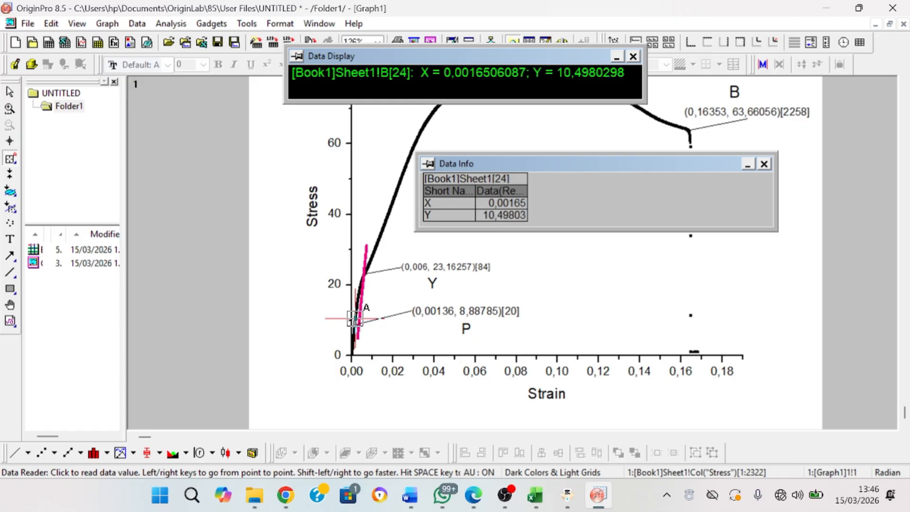
{"action": "left_click", "coordinate": [354, 321]}
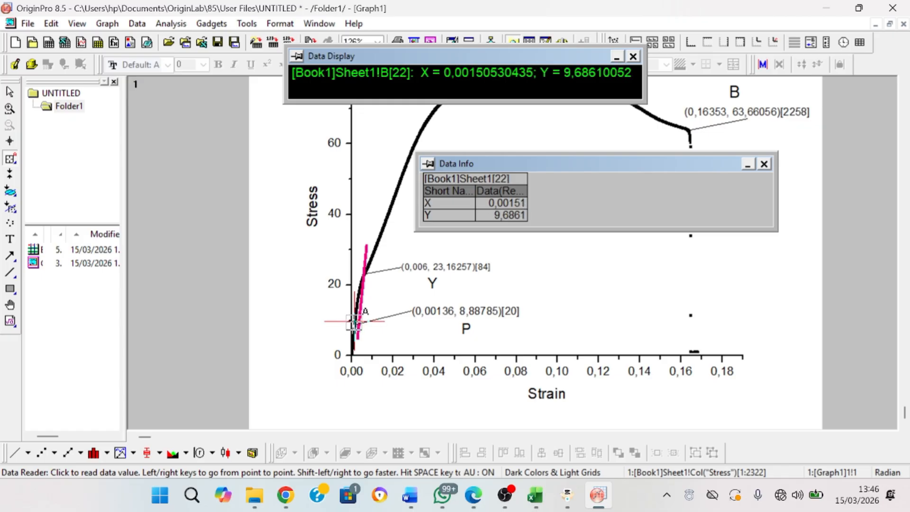
{"action": "left_click", "coordinate": [354, 323]}
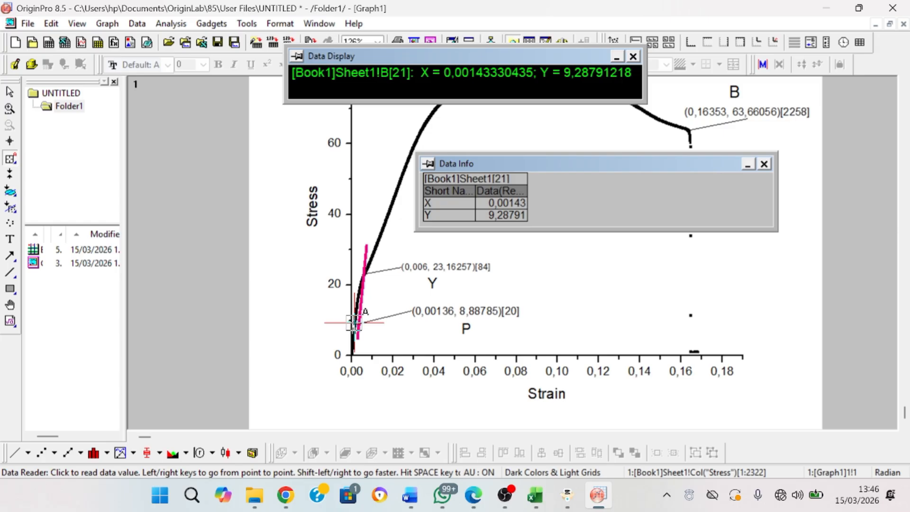
{"action": "key", "text": "Return"}
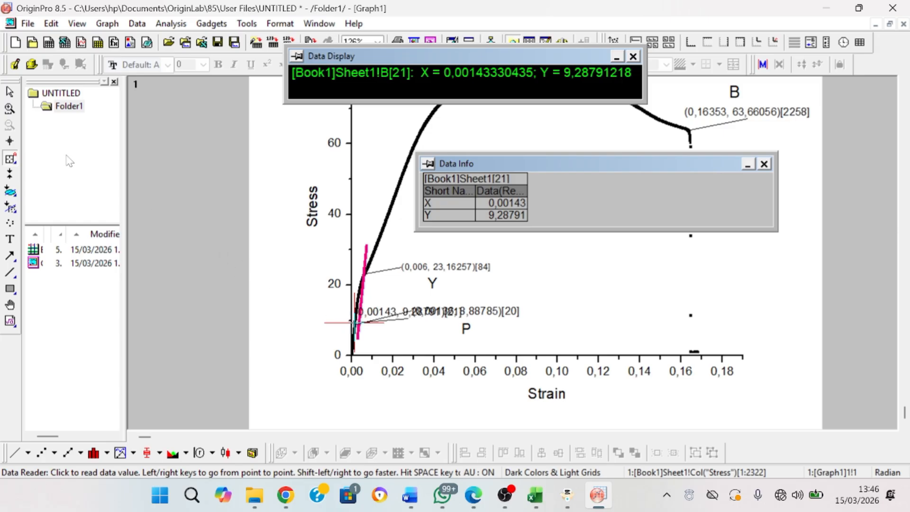
Move the elastic limit's coordinate label up and right, clear of the proportional and yield point annotations.
{"action": "left_click", "coordinate": [10, 91]}
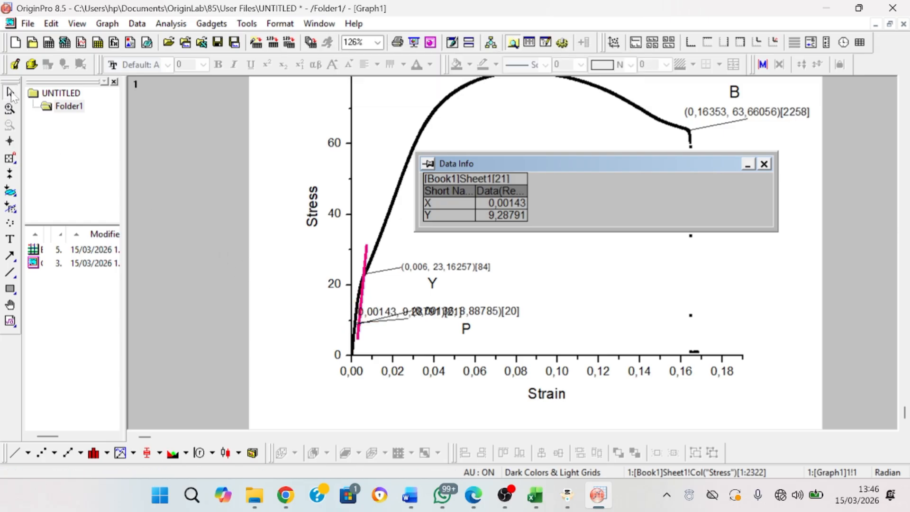
{"action": "left_click", "coordinate": [379, 318]}
{"action": "left_click_drag", "start_coordinate": [381, 320], "coordinate": [507, 282]}
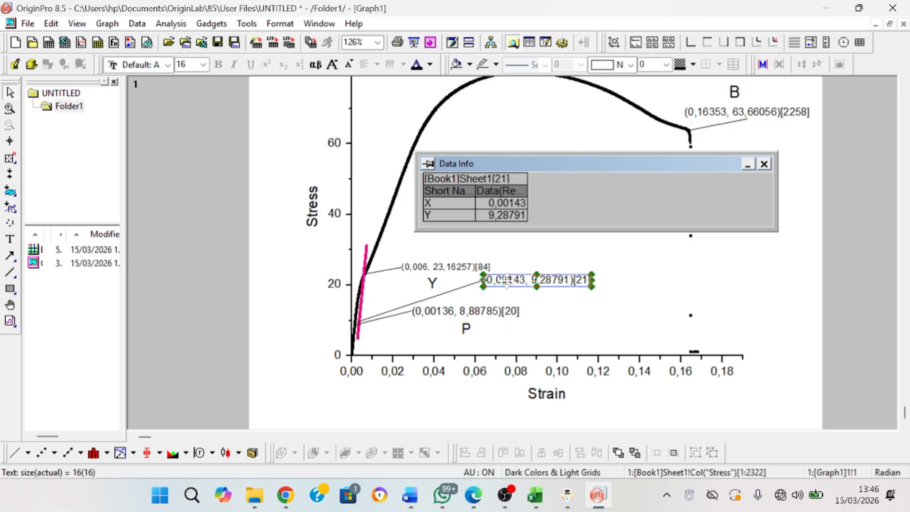
Add the text label "E" just below the elastic limit's coordinate annotation and close the Data Info window.
{"action": "left_click", "coordinate": [15, 239]}
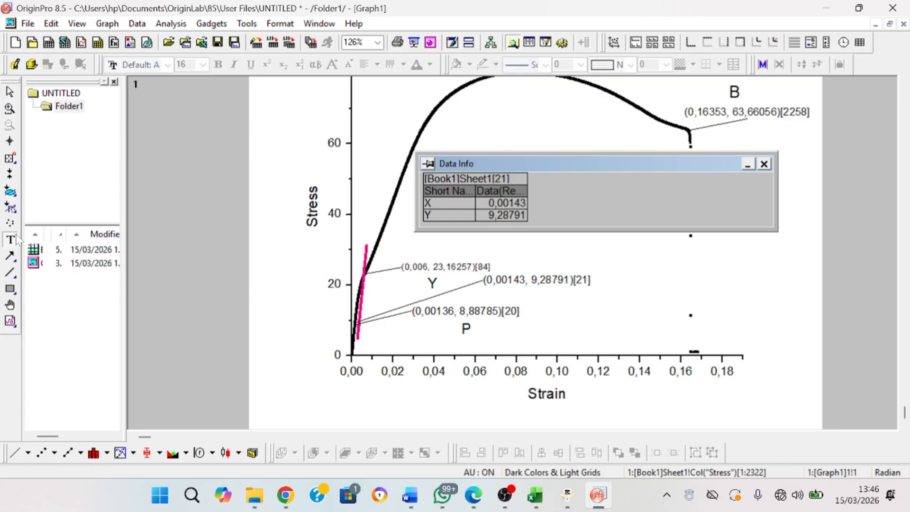
{"action": "left_click", "coordinate": [544, 293]}
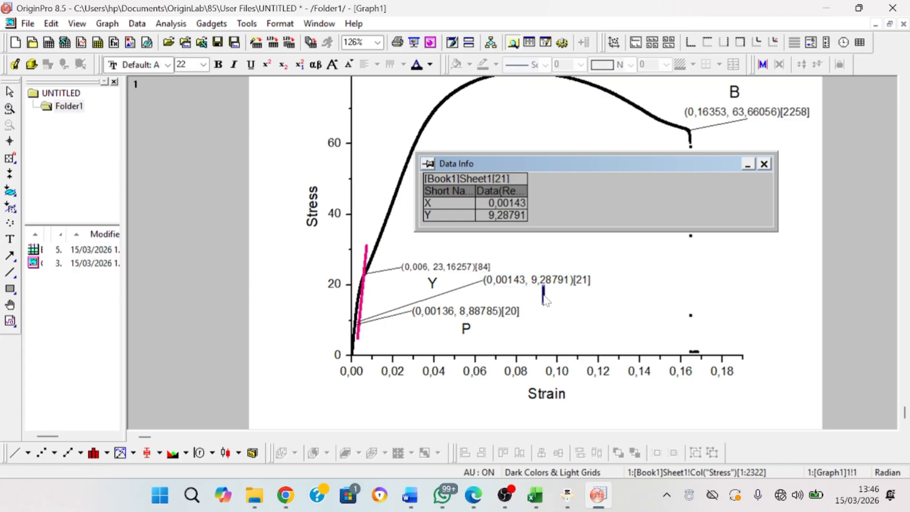
{"action": "type", "text": "E"}
{"action": "left_click", "coordinate": [764, 163]}
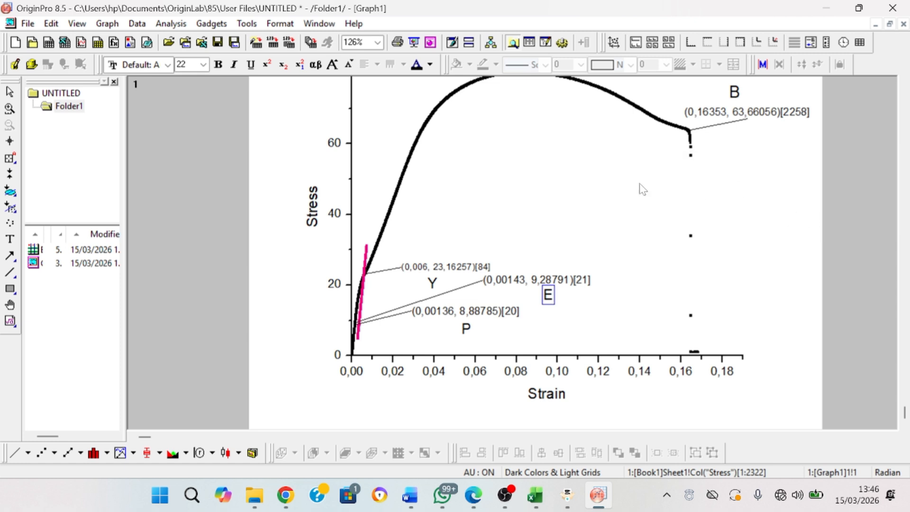
{"action": "left_click", "coordinate": [697, 211]}
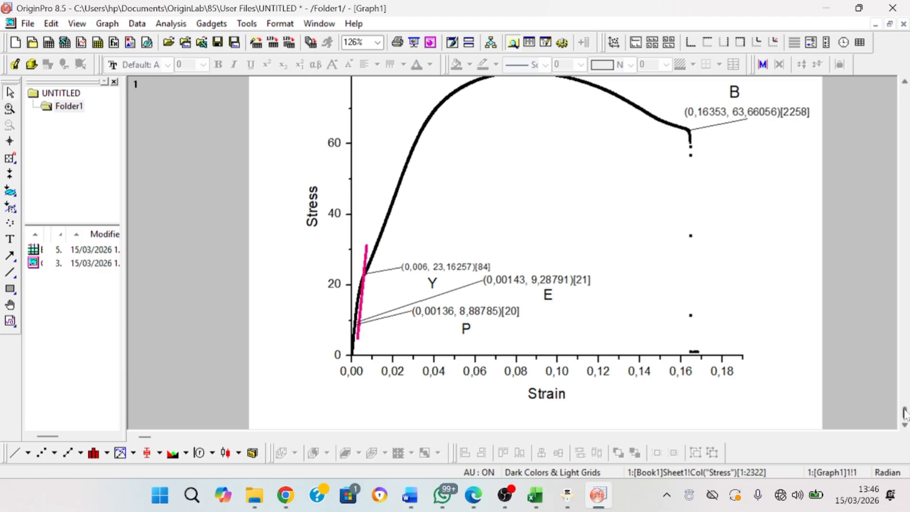
Switch to the Excel workbook and enter the maximum point's strain, 0,08433, in cell U3 beside Titik Maksimum.
{"action": "left_click_drag", "start_coordinate": [904, 409], "coordinate": [873, 199]}
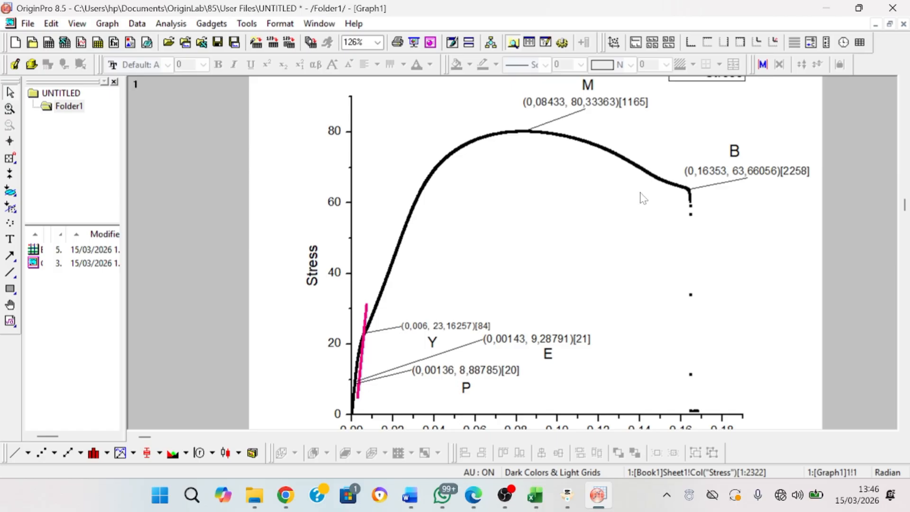
{"action": "scroll", "coordinate": [600, 221], "scroll_direction": "down", "scroll_amount": 2}
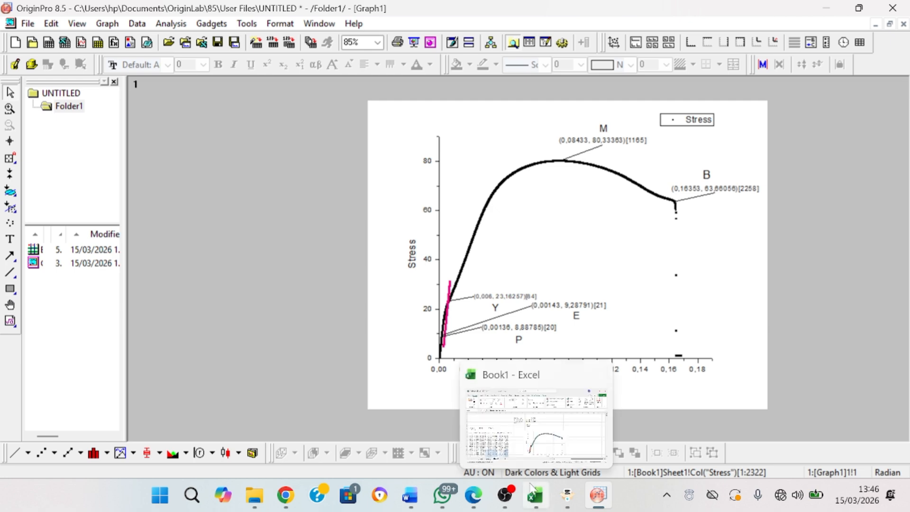
{"action": "left_click", "coordinate": [532, 493]}
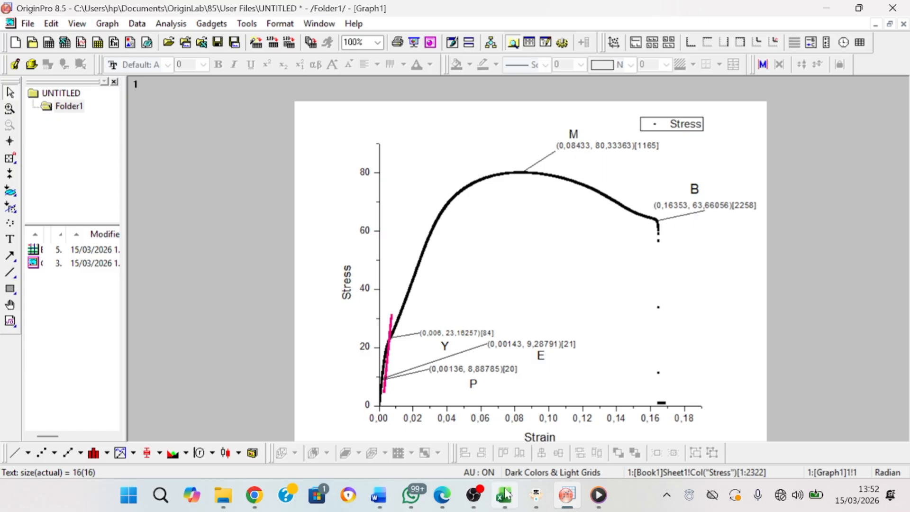
{"action": "mouse_move", "coordinate": [505, 495]}
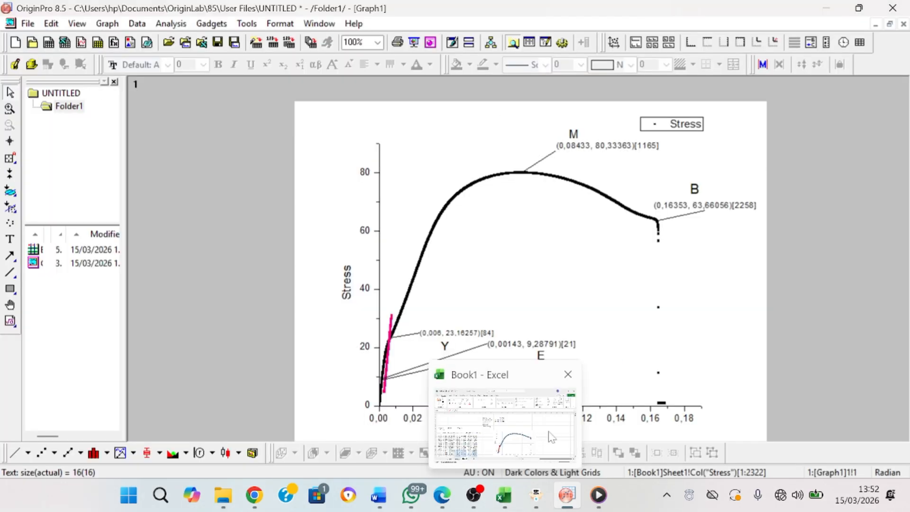
{"action": "mouse_move", "coordinate": [546, 439]}
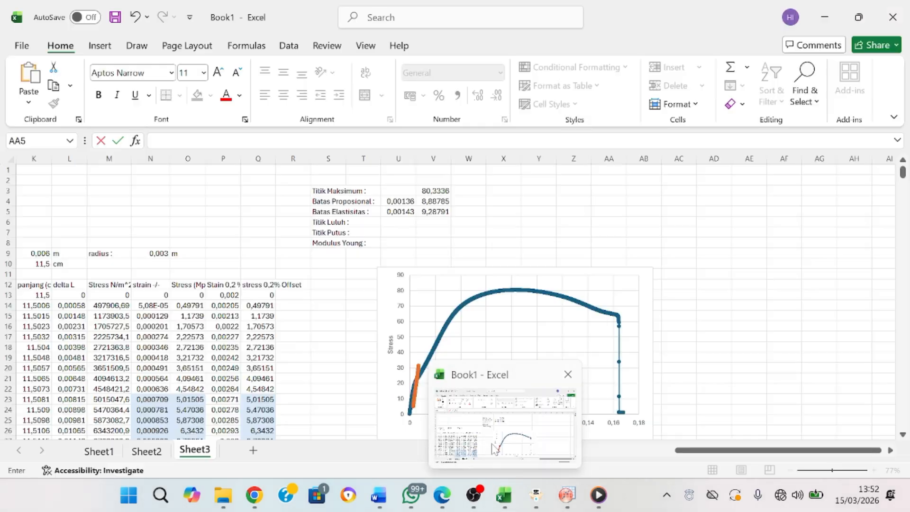
{"action": "left_click", "coordinate": [495, 447]}
{"action": "left_click", "coordinate": [387, 191]}
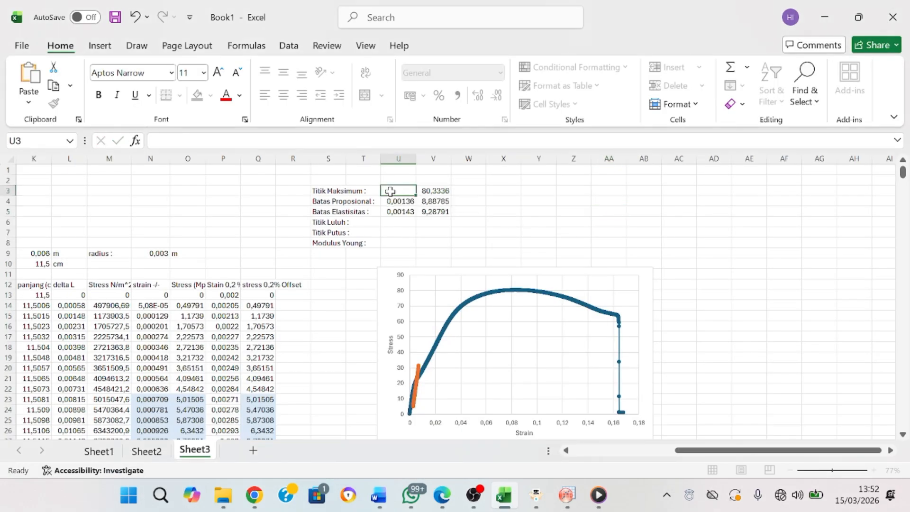
{"action": "type", "text": "0,08433"}
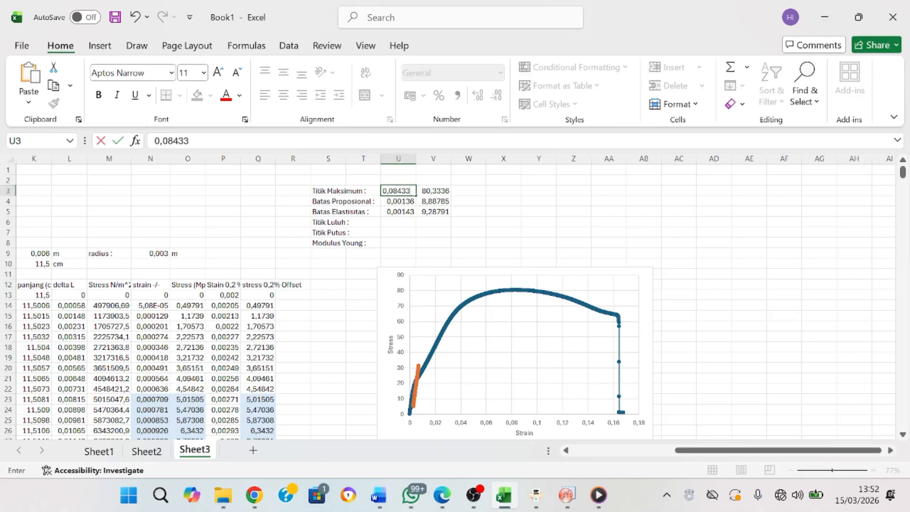
{"action": "left_click", "coordinate": [398, 222]}
Look up the yield point's strain on the OriginPro graph and enter 0,006 in Excel cell U6 beside Titik Luluh.
{"action": "mouse_move", "coordinate": [566, 493]}
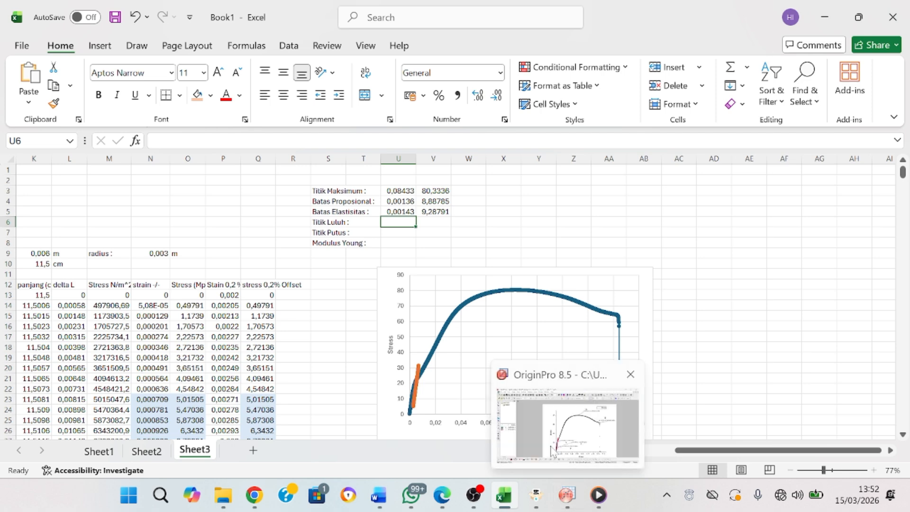
{"action": "left_click", "coordinate": [553, 424]}
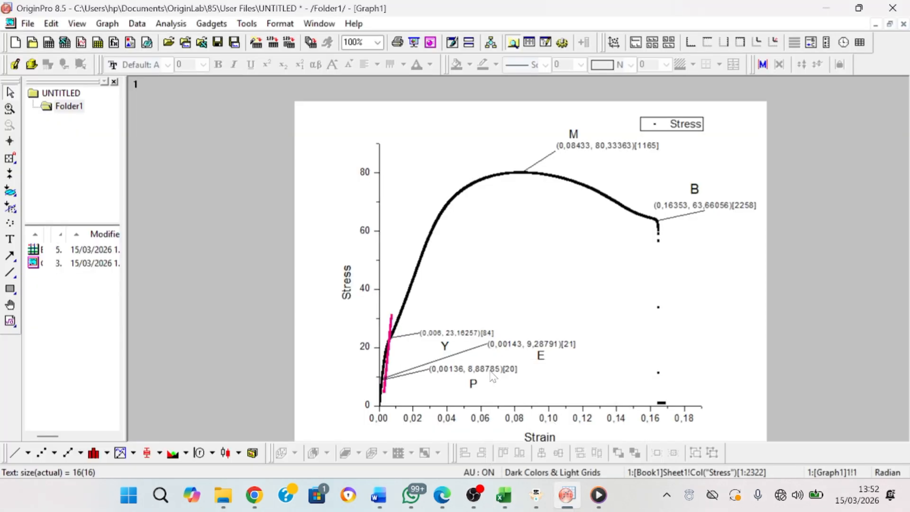
{"action": "left_click", "coordinate": [454, 334]}
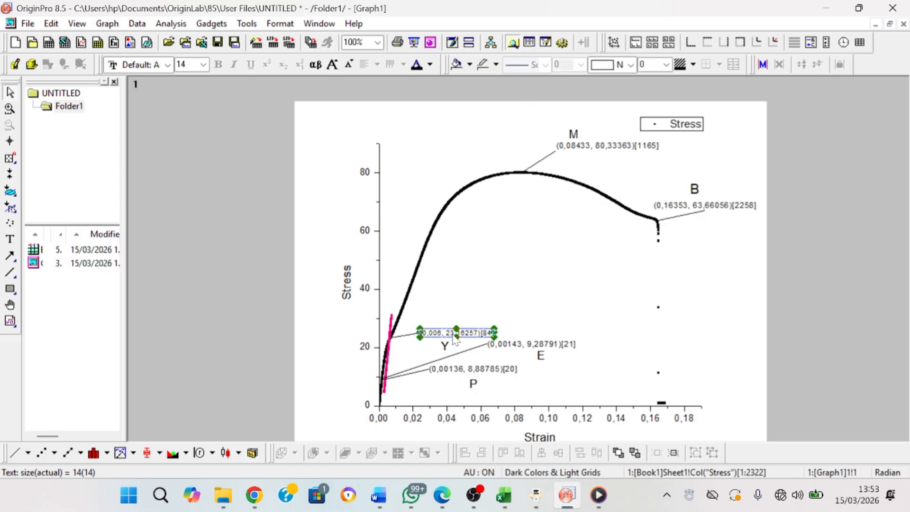
{"action": "left_click", "coordinate": [466, 351]}
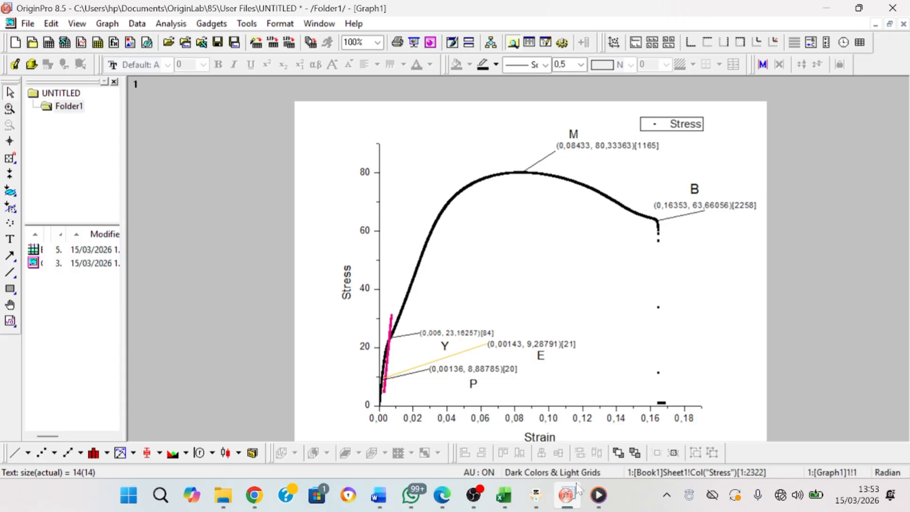
{"action": "left_click", "coordinate": [505, 500]}
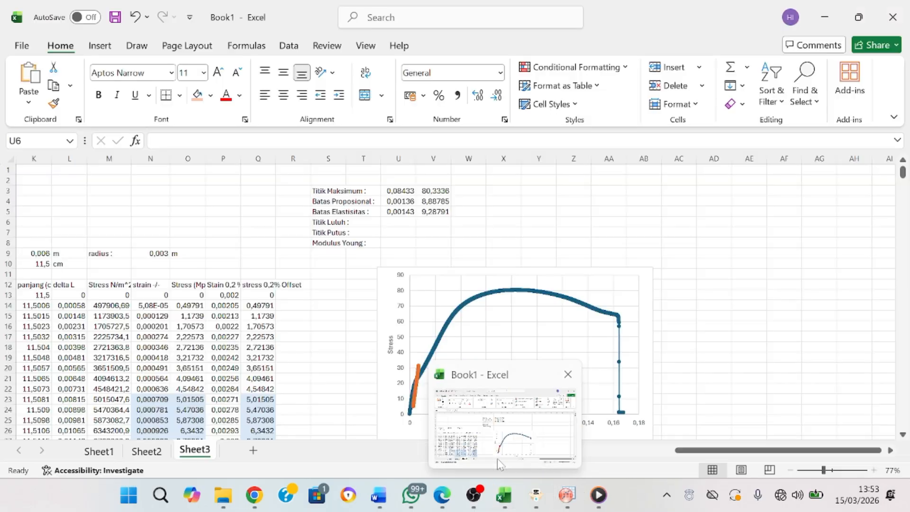
{"action": "left_click", "coordinate": [398, 222]}
{"action": "type", "text": "0,006"}
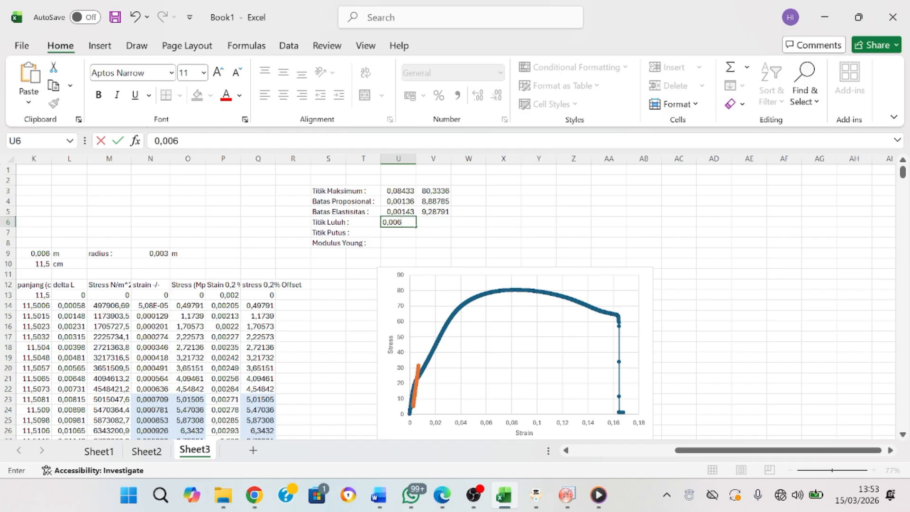
{"action": "key", "text": "Tab"}
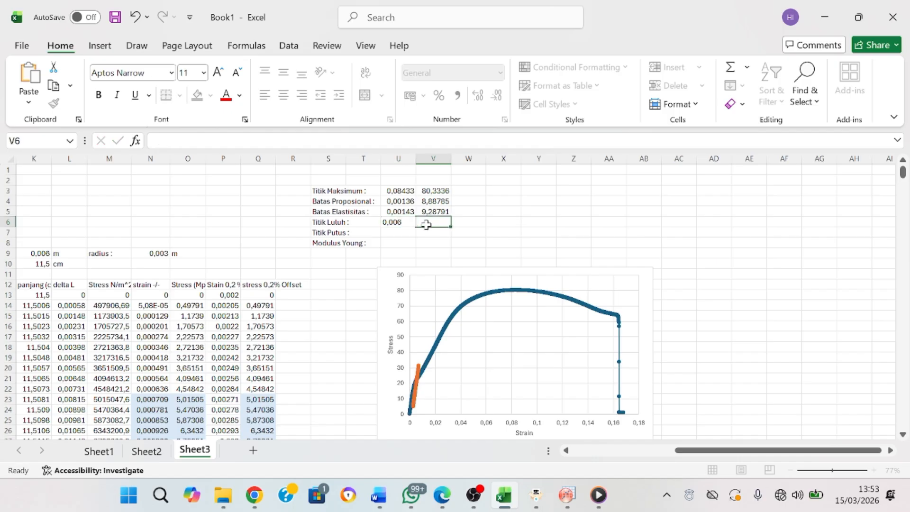
Look up the yield point's stress on the OriginPro graph and enter 23,1657 in Excel cell V6.
{"action": "left_click", "coordinate": [562, 481]}
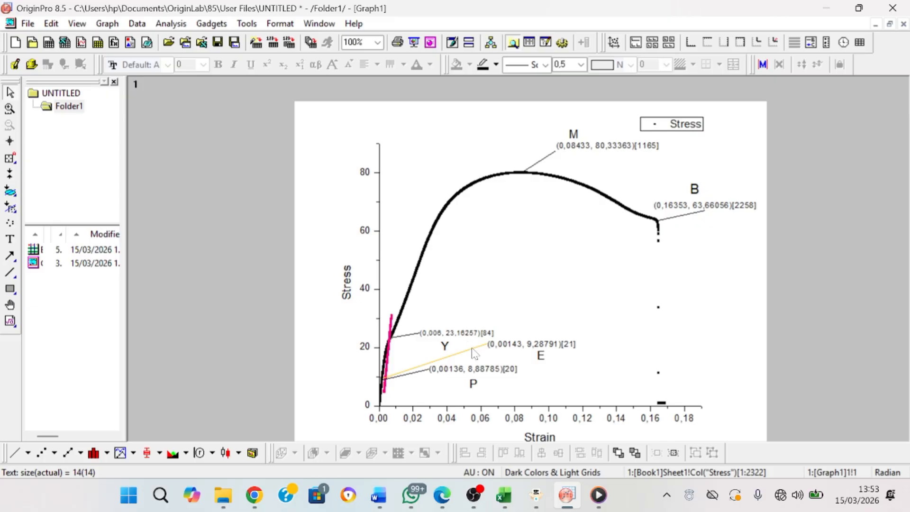
{"action": "left_click", "coordinate": [505, 494]}
{"action": "type", "text": "2"}
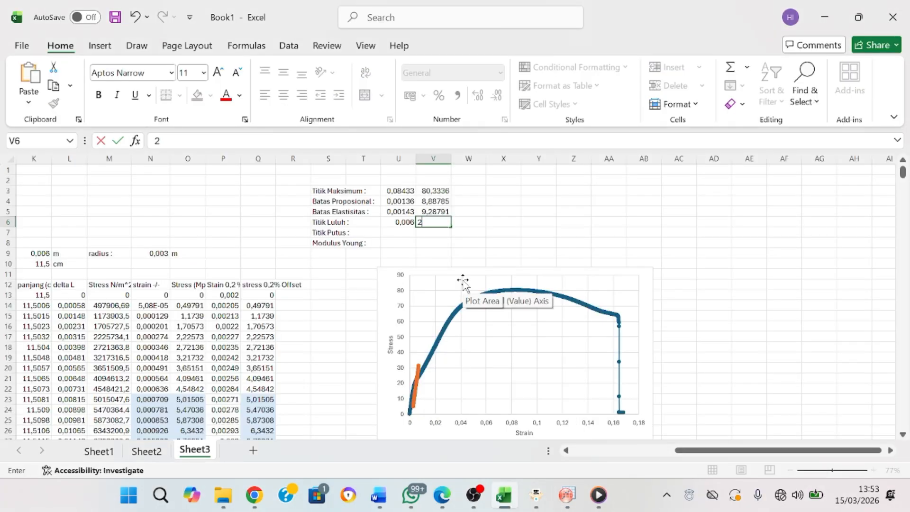
{"action": "type", "text": "3,1657"}
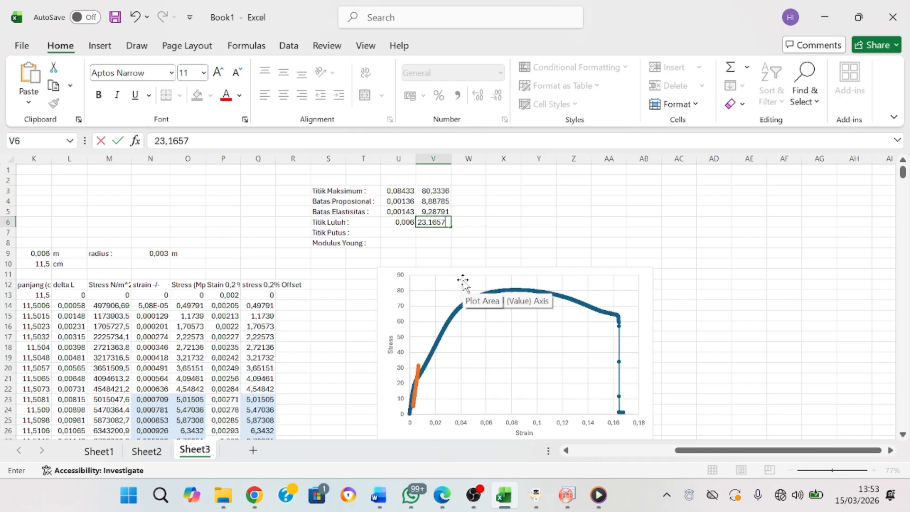
{"action": "left_click", "coordinate": [403, 233]}
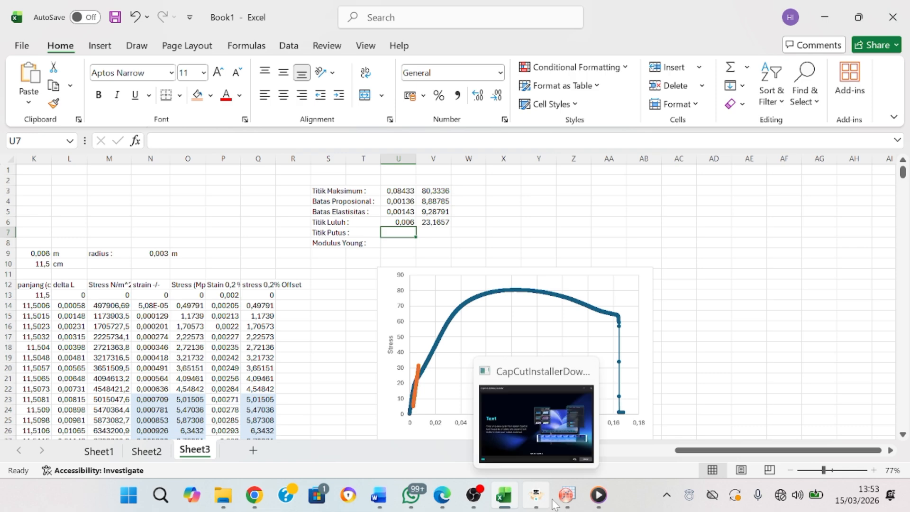
Check the yield point's coordinates on the OriginPro graph and correct its stress in Excel cell V6 to 23,16257.
{"action": "left_click", "coordinate": [556, 444]}
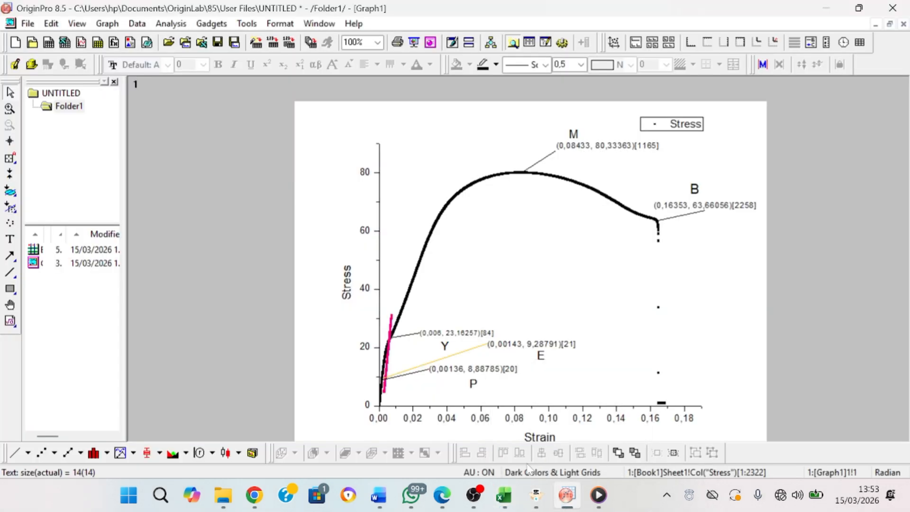
{"action": "mouse_move", "coordinate": [503, 495]}
{"action": "left_click", "coordinate": [506, 412]}
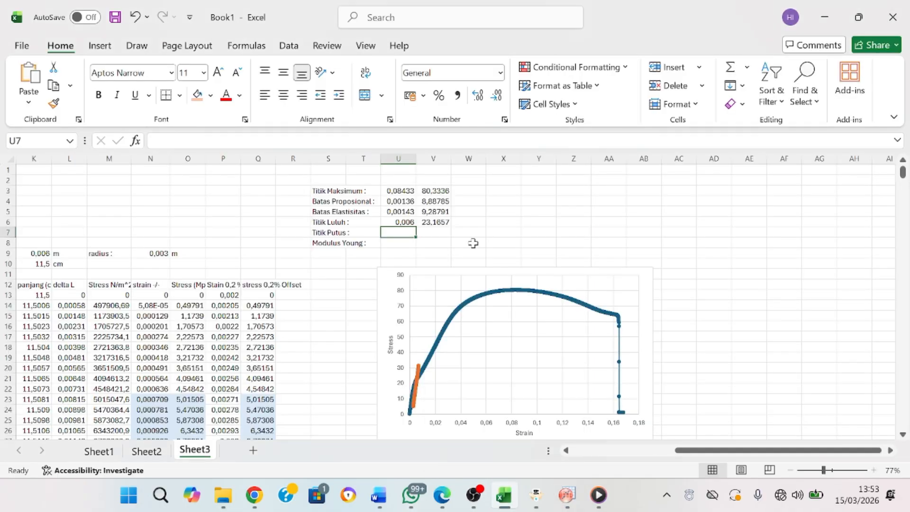
{"action": "left_click", "coordinate": [438, 223]}
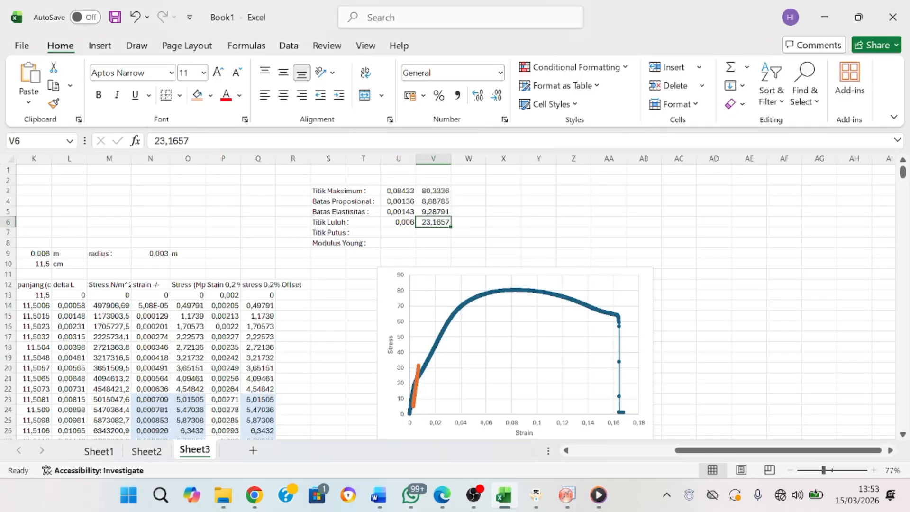
{"action": "left_click", "coordinate": [180, 141]}
{"action": "type", "text": "2"}
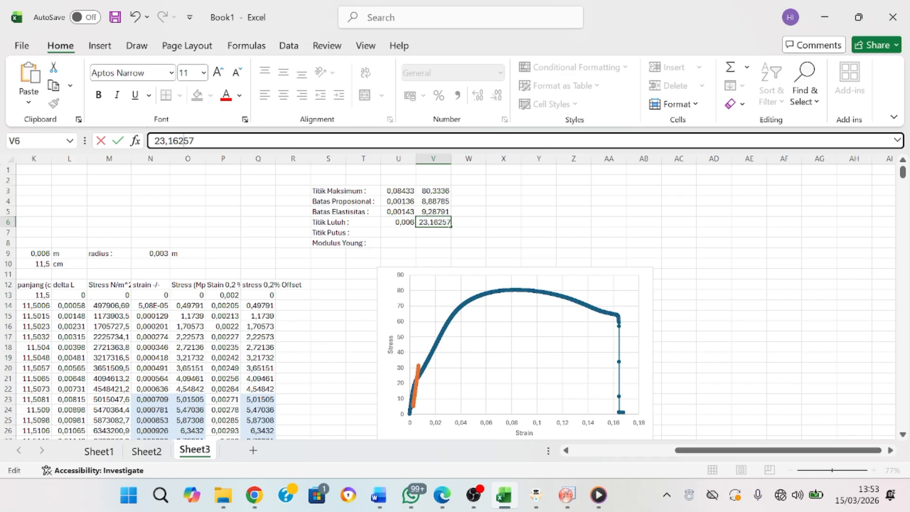
{"action": "left_click", "coordinate": [393, 233]}
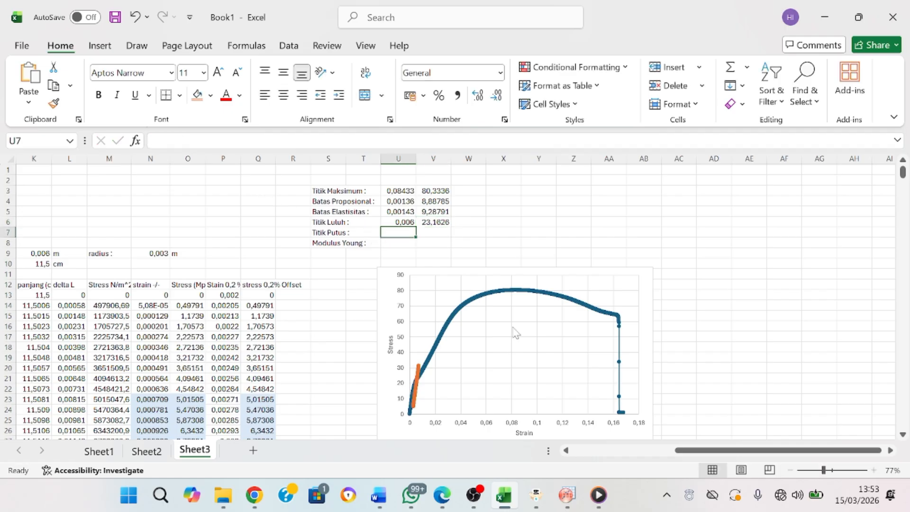
Look up the fracture point's strain on the OriginPro graph and enter 0,16353 in Excel cell U7 beside Titik Putus.
{"action": "left_click", "coordinate": [571, 395]}
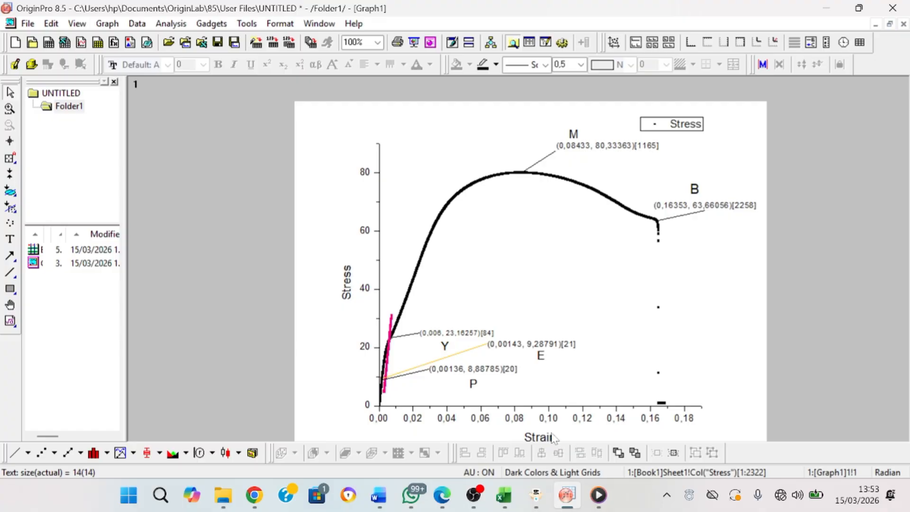
{"action": "mouse_move", "coordinate": [514, 498]}
{"action": "left_click", "coordinate": [508, 466]}
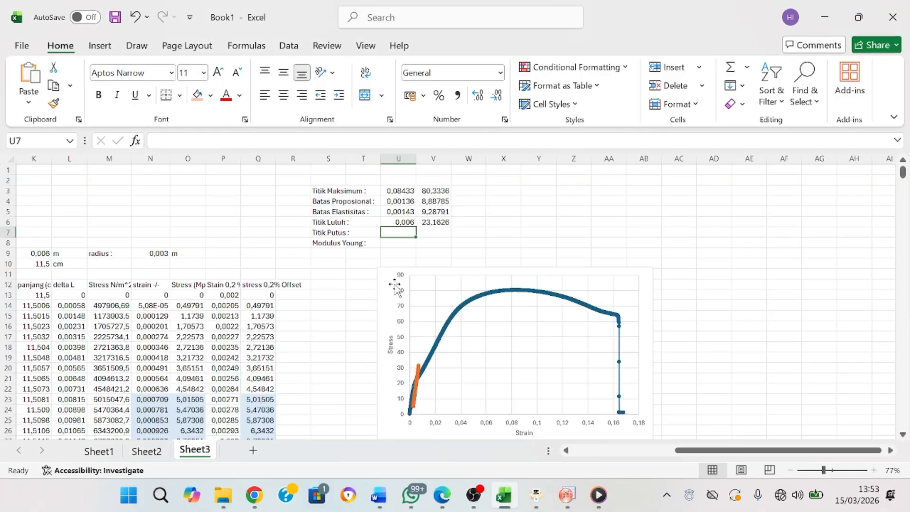
{"action": "type", "text": "0,16"}
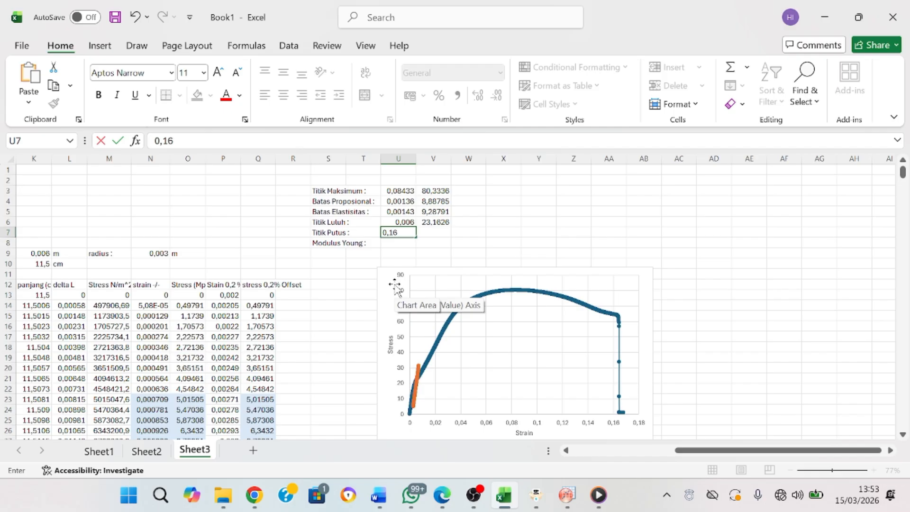
{"action": "type", "text": "353"}
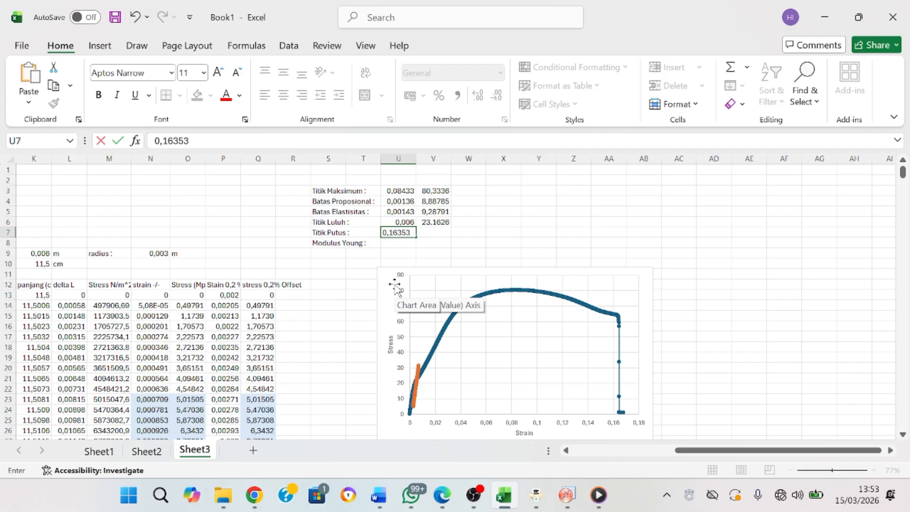
{"action": "left_click", "coordinate": [434, 236]}
Look up the fracture point's stress on the OriginPro graph and enter 63,88056 in Excel cell V7 beside Titik Putus.
{"action": "mouse_move", "coordinate": [567, 494]}
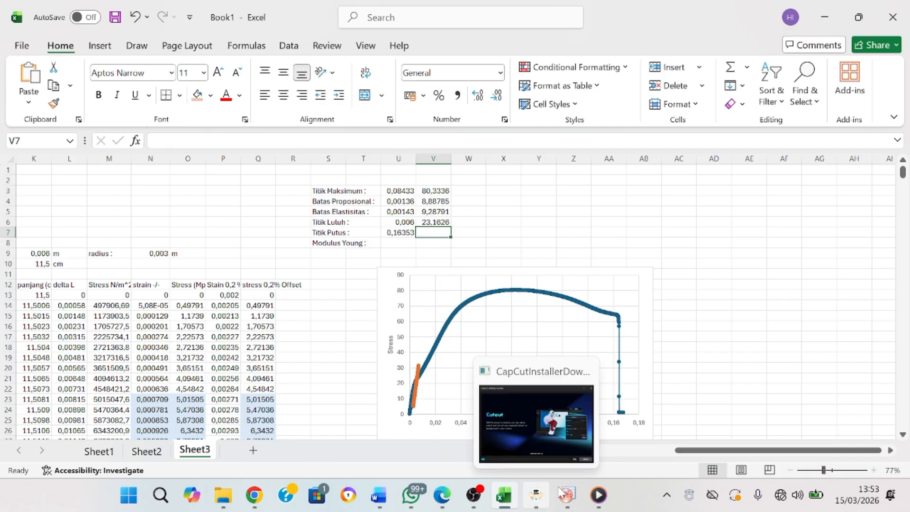
{"action": "left_click", "coordinate": [573, 458]}
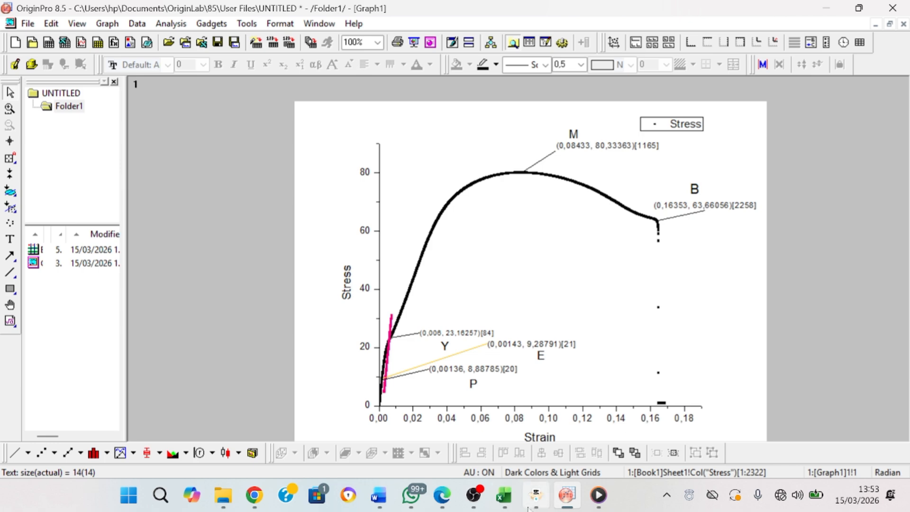
{"action": "mouse_move", "coordinate": [504, 494]}
{"action": "left_click", "coordinate": [511, 469]}
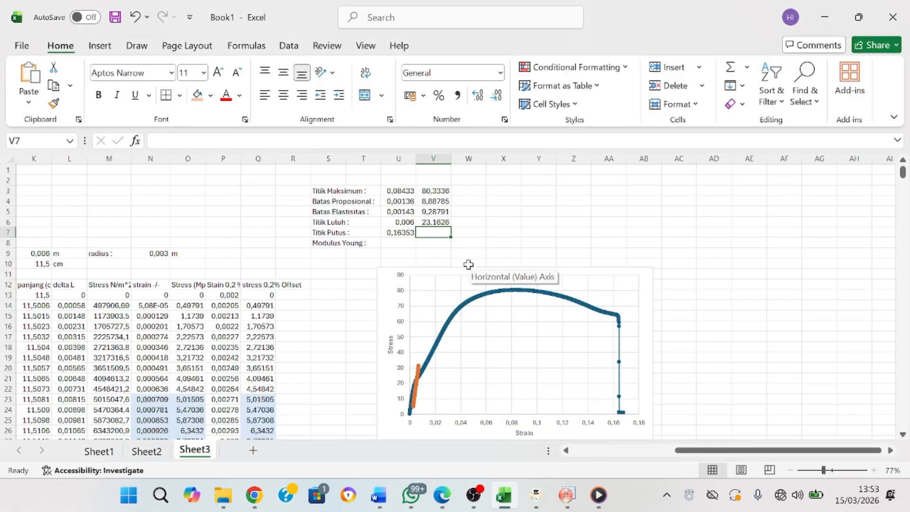
{"action": "type", "text": "63,"}
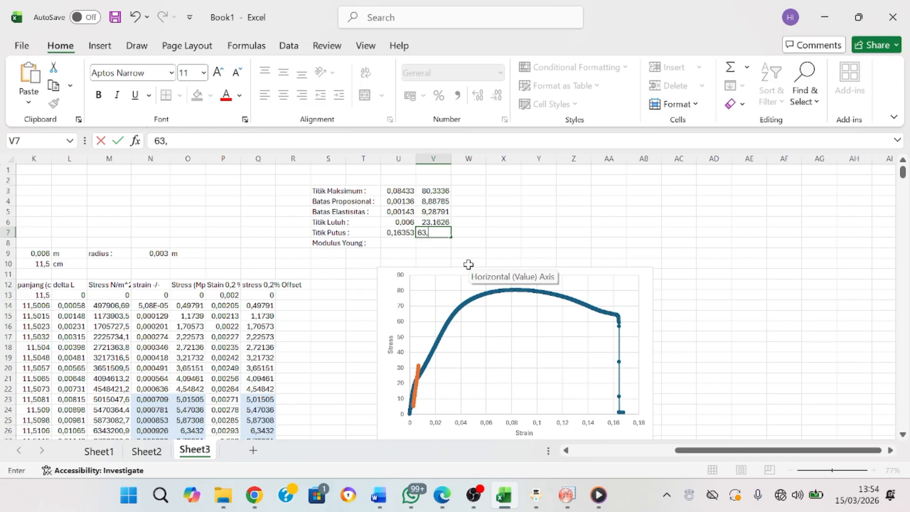
{"action": "mouse_move", "coordinate": [566, 494]}
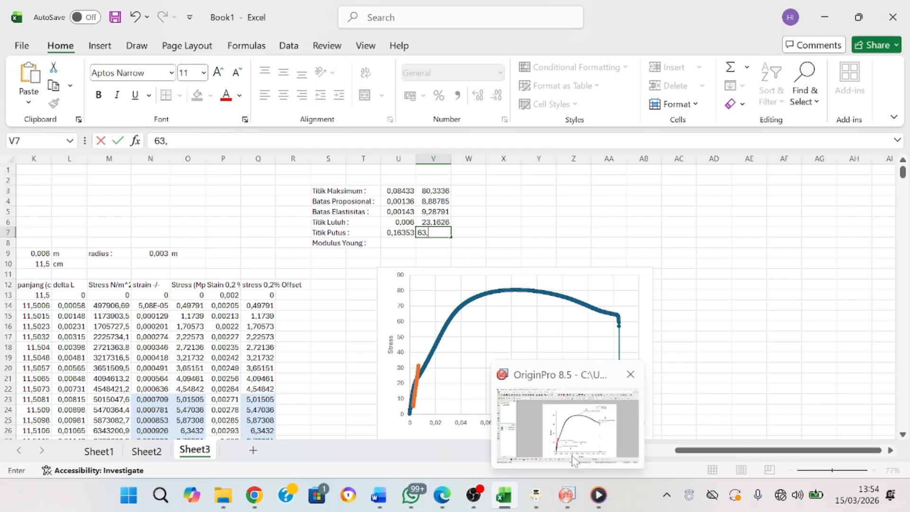
{"action": "left_click", "coordinate": [575, 458]}
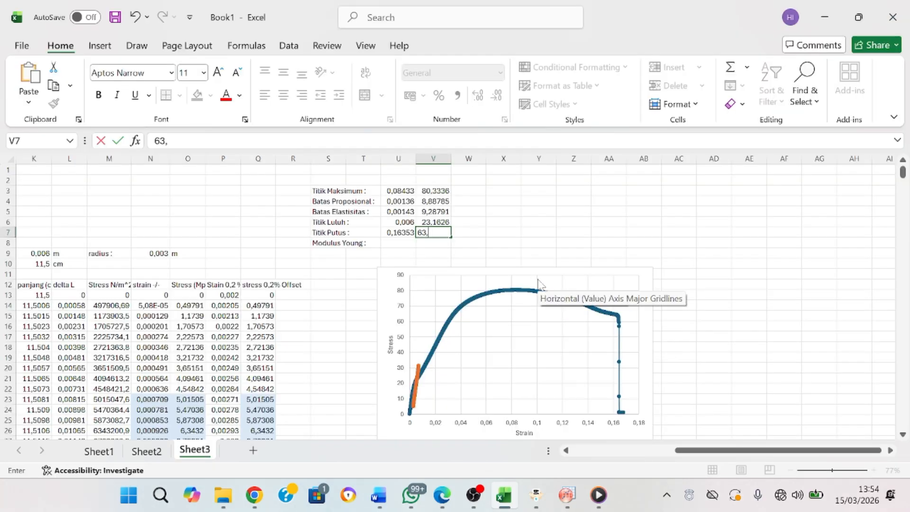
{"action": "type", "text": "88056"}
{"action": "left_click", "coordinate": [407, 243]}
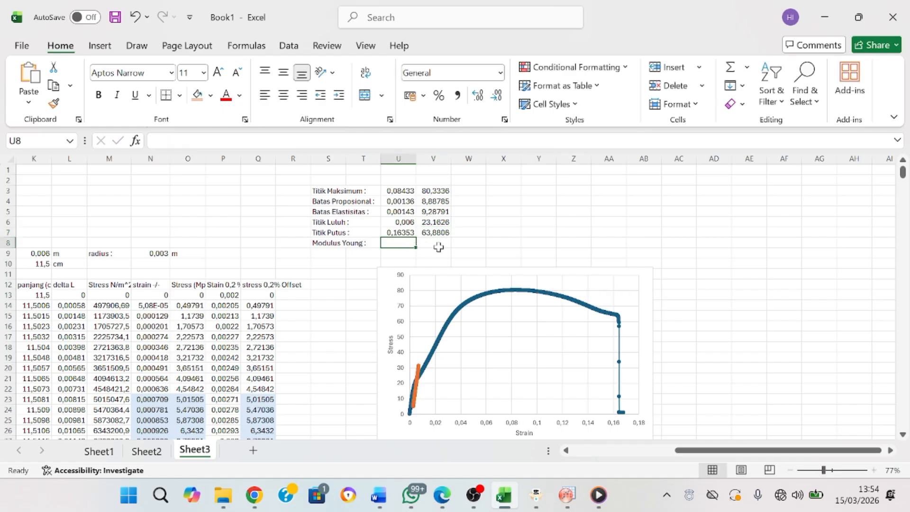
Recheck the fracture point's stress on the OriginPro graph and correct Excel cell V7 to 63,66056.
{"action": "left_click", "coordinate": [434, 233]}
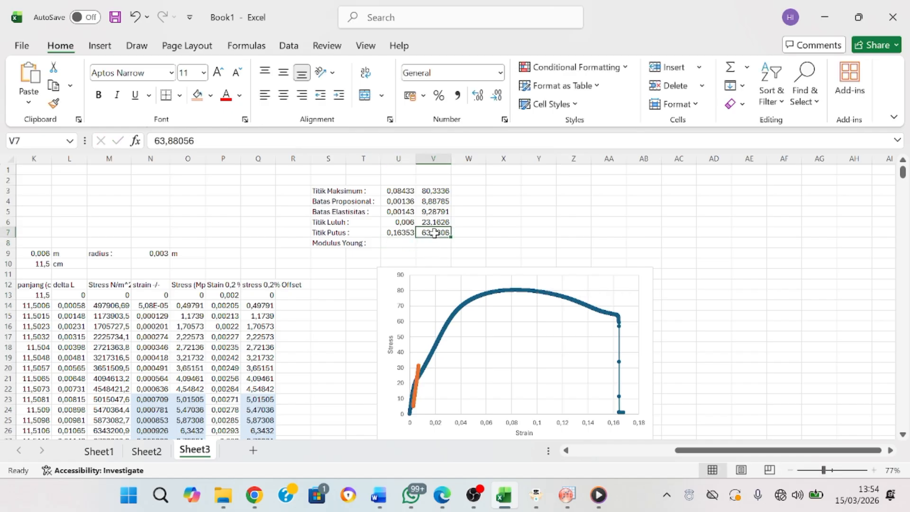
{"action": "type", "text": "63,"}
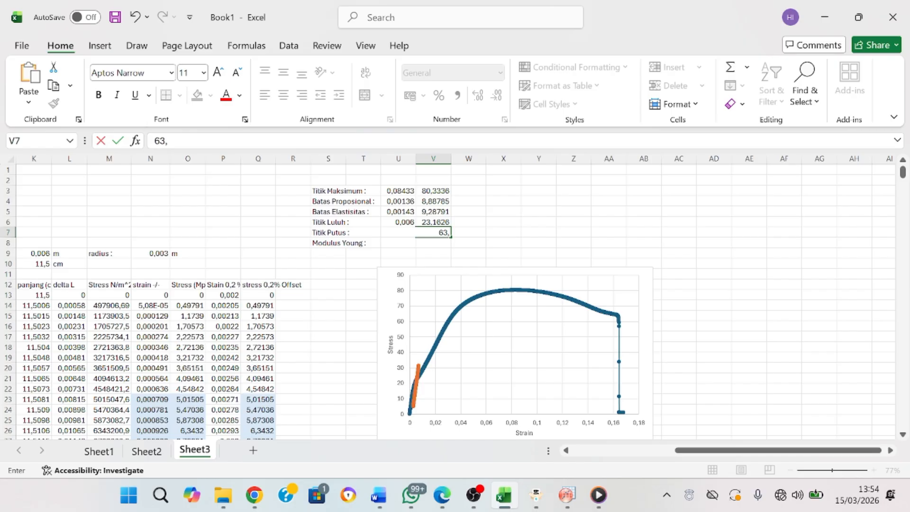
{"action": "mouse_move", "coordinate": [568, 496]}
{"action": "mouse_move", "coordinate": [571, 450]}
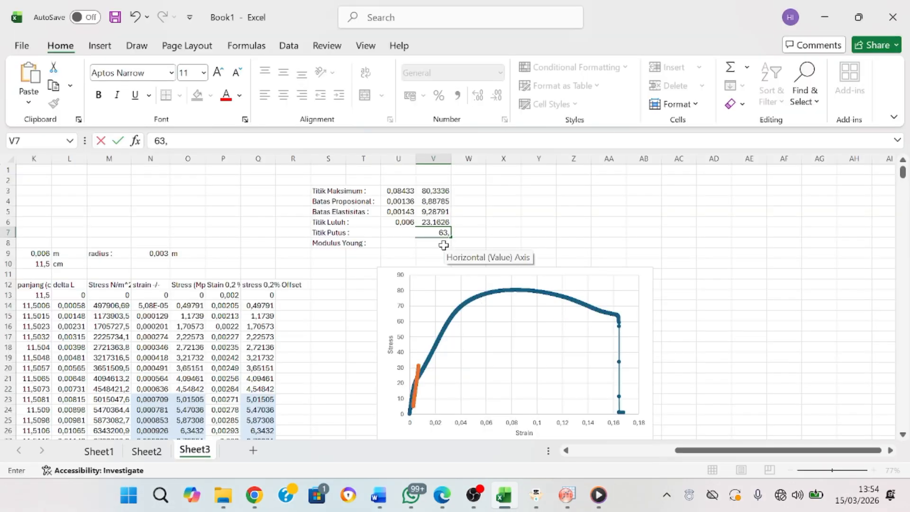
{"action": "type", "text": "66056"}
{"action": "key", "text": "Return"}
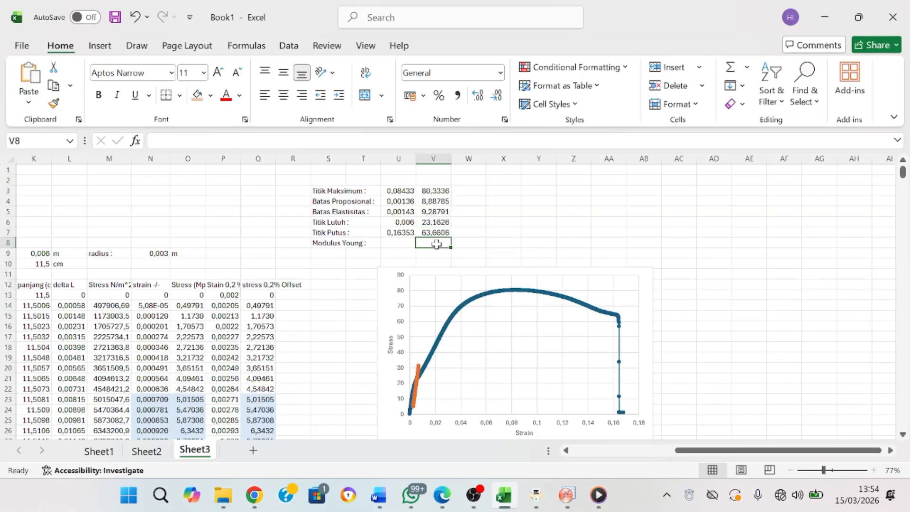
Read the trendline slope on the Batas Proposional chart and enter 5944,9 in cell U8 beside Modulus Young.
{"action": "left_click", "coordinate": [403, 245]}
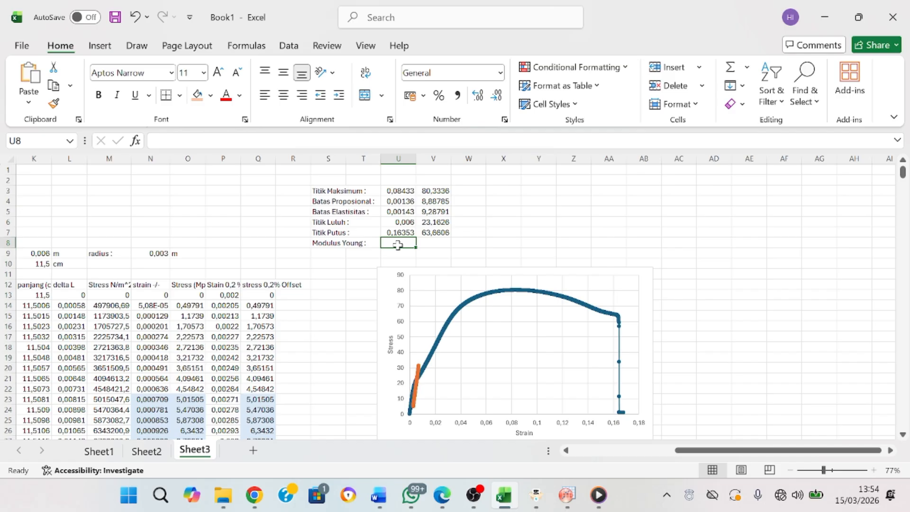
{"action": "scroll", "coordinate": [901, 442], "scroll_direction": "down", "scroll_amount": 3}
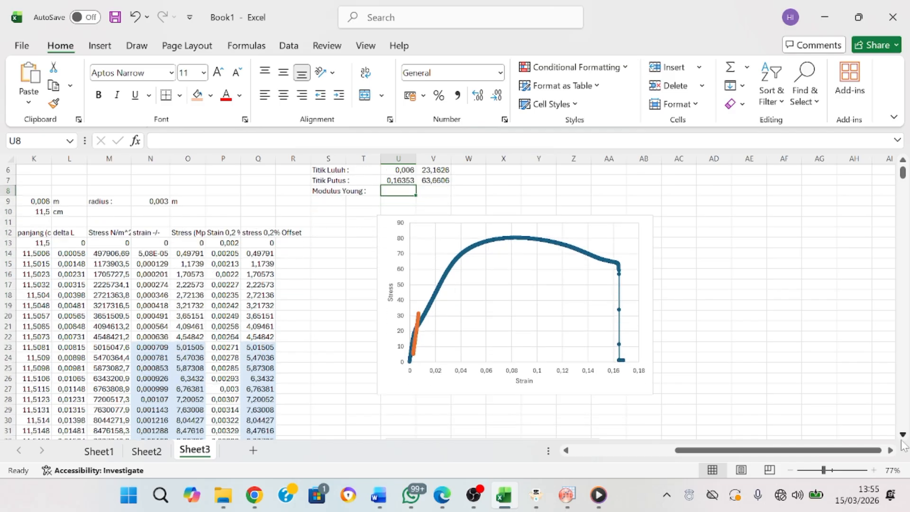
{"action": "scroll", "coordinate": [902, 445], "scroll_direction": "down", "scroll_amount": 2}
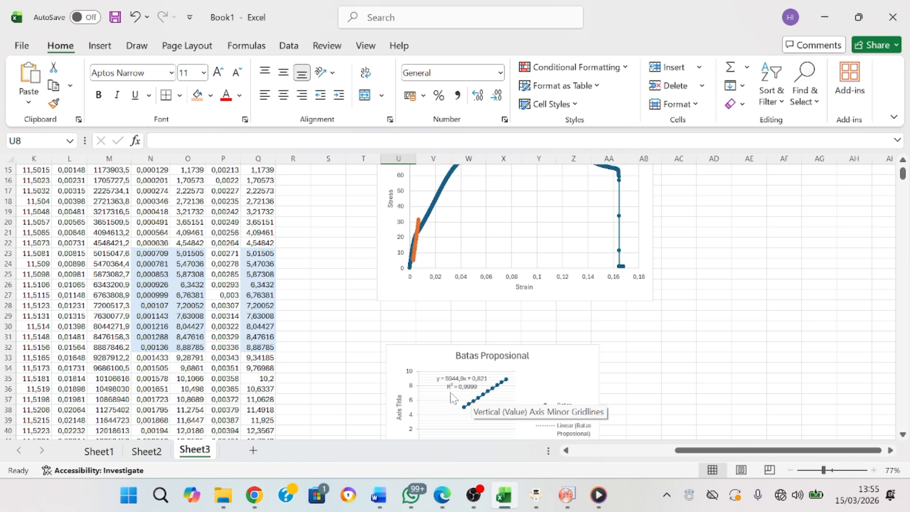
{"action": "scroll", "coordinate": [452, 398], "scroll_direction": "up", "scroll_amount": 6, "text": "ctrl"}
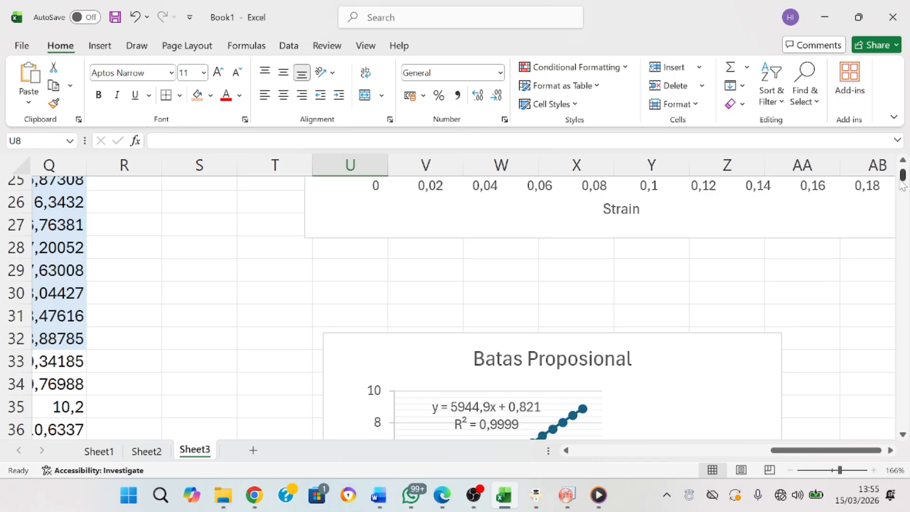
{"action": "left_click", "coordinate": [902, 162]}
{"action": "left_click", "coordinate": [902, 162]}
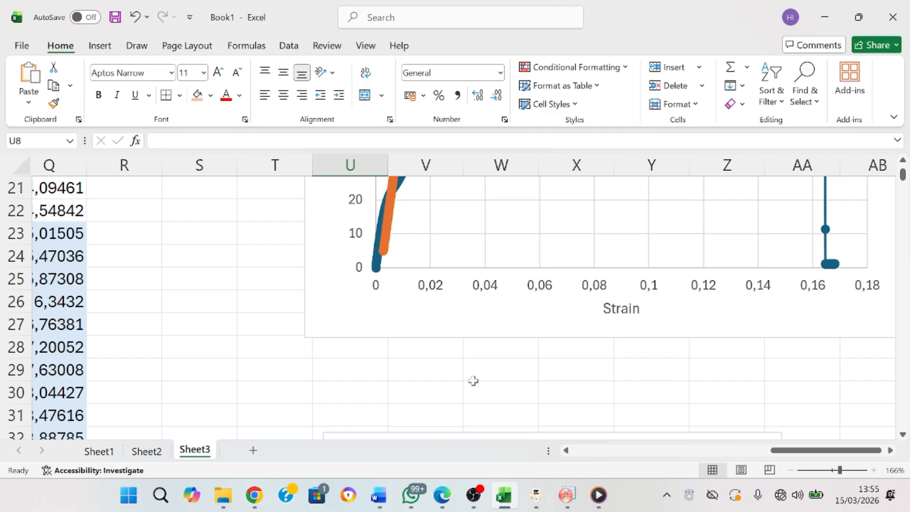
{"action": "scroll", "coordinate": [549, 339], "scroll_direction": "down", "scroll_amount": 5, "text": "ctrl"}
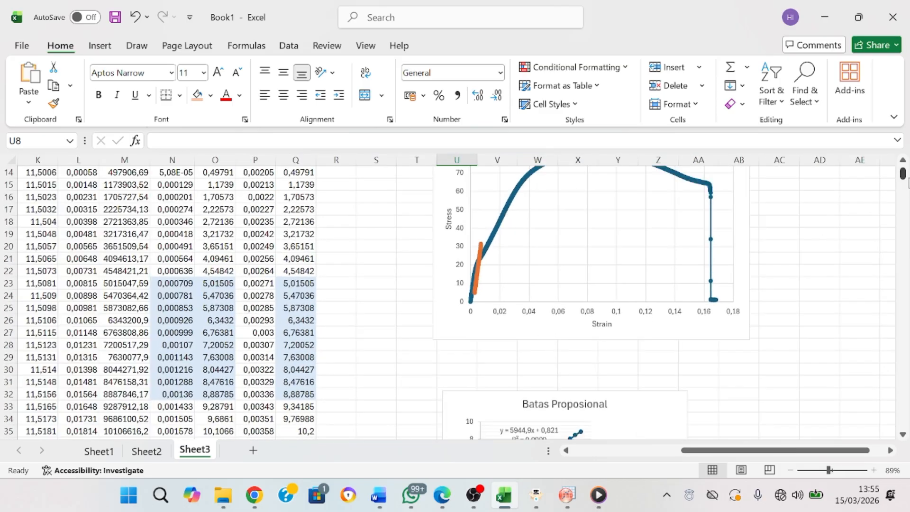
{"action": "left_click_drag", "start_coordinate": [904, 174], "coordinate": [903, 169]}
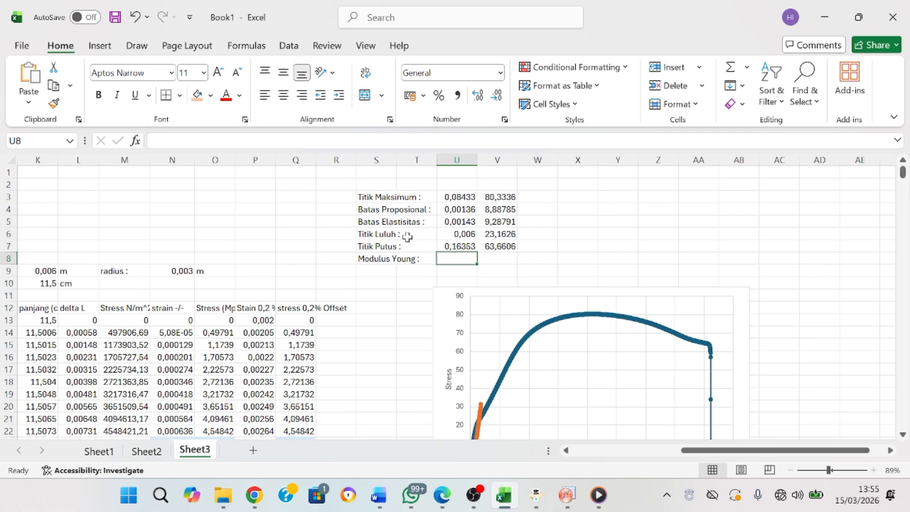
{"action": "type", "text": "59"}
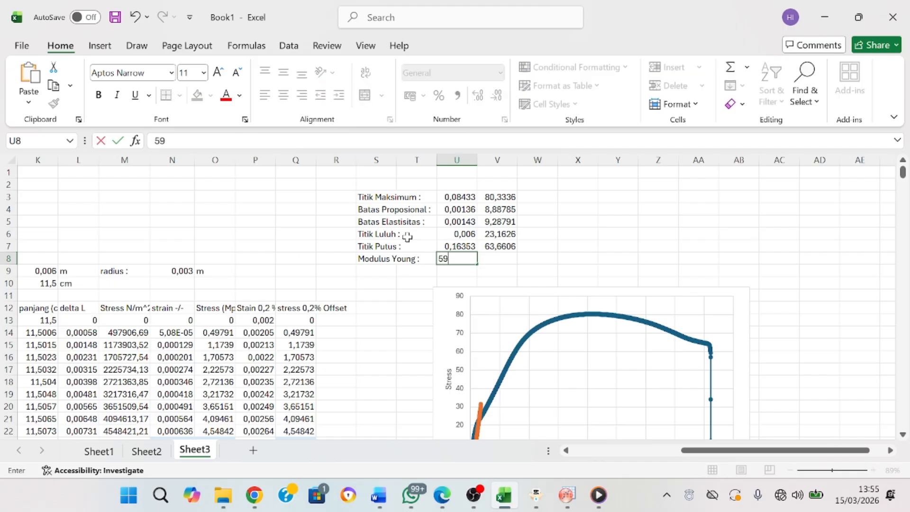
{"action": "type", "text": "44,9"}
{"action": "left_click", "coordinate": [493, 258]}
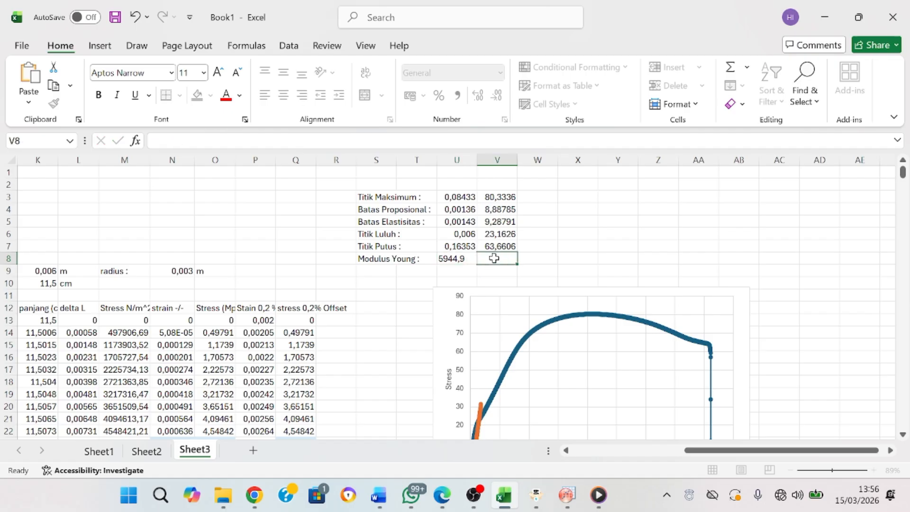
{"action": "left_click", "coordinate": [381, 199]}
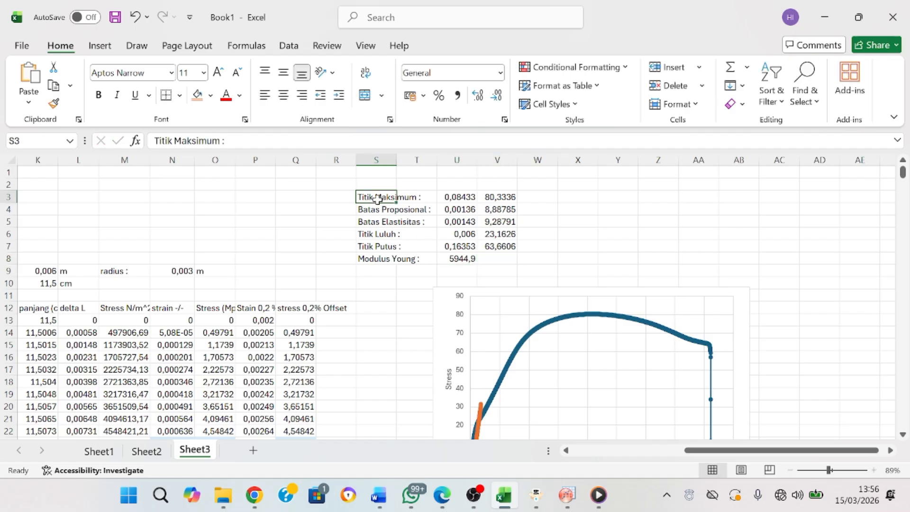
{"action": "left_click", "coordinate": [418, 207]}
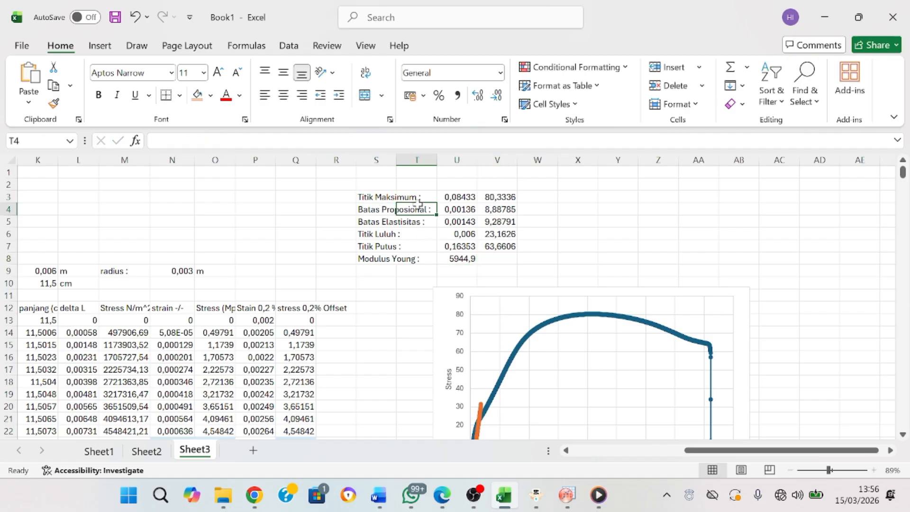
{"action": "left_click", "coordinate": [382, 199]}
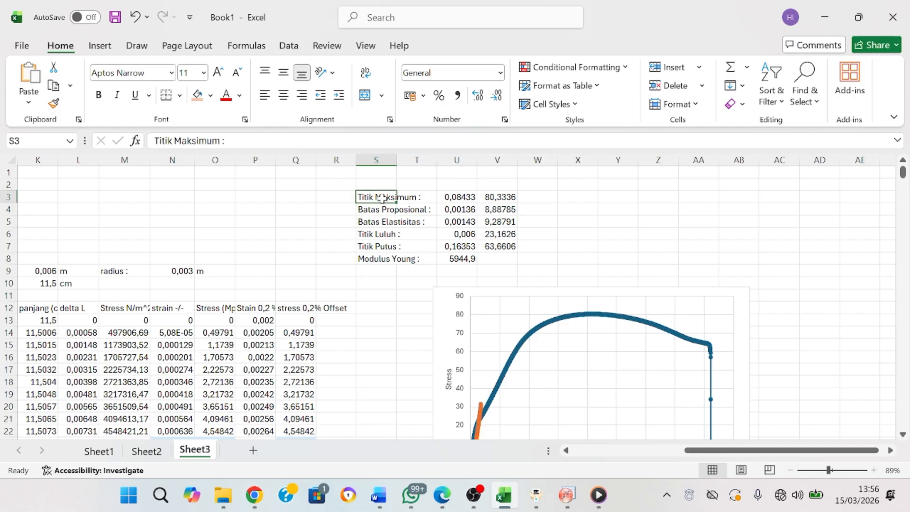
{"action": "left_click", "coordinate": [420, 206]}
{"action": "left_click", "coordinate": [369, 196]}
{"action": "left_click", "coordinate": [348, 206]}
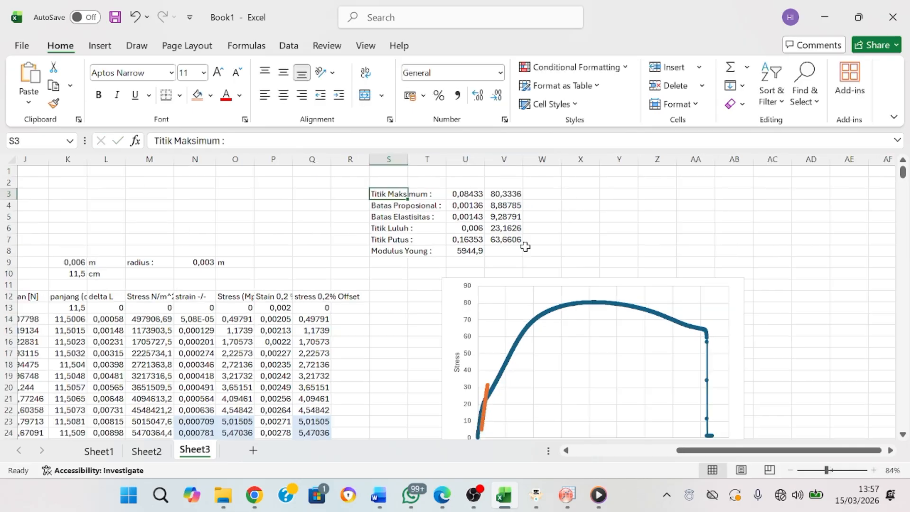
{"action": "left_click", "coordinate": [526, 249]}
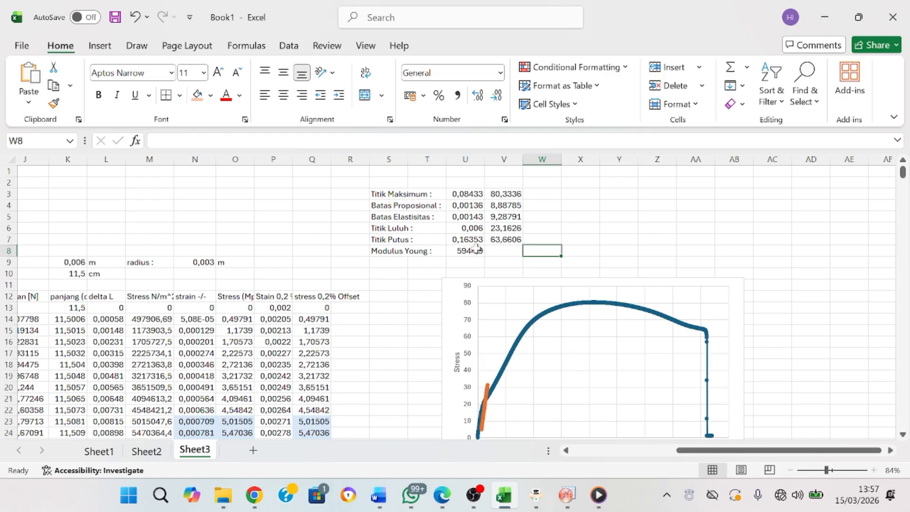
Switch to OriginPro, open the graph export dialog and set the image type to Tag Image File (*.tif).
{"action": "left_click", "coordinate": [571, 505]}
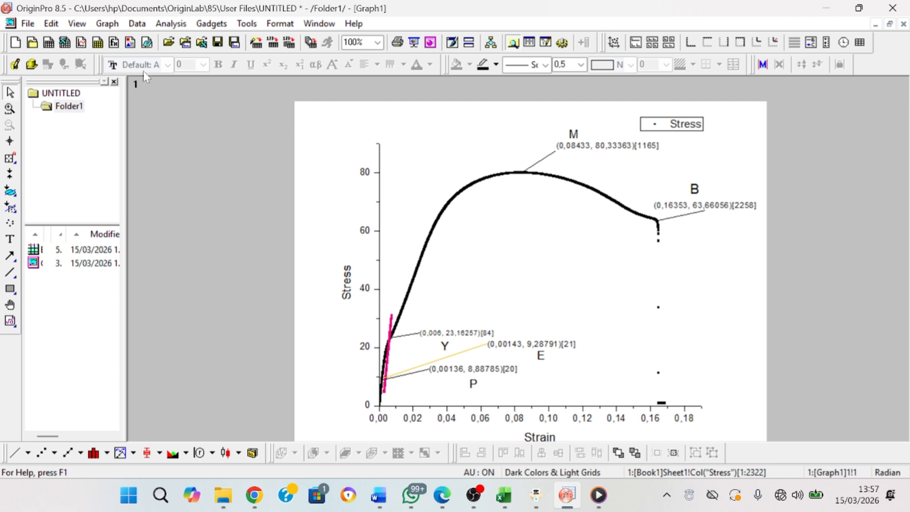
{"action": "left_click", "coordinate": [27, 22]}
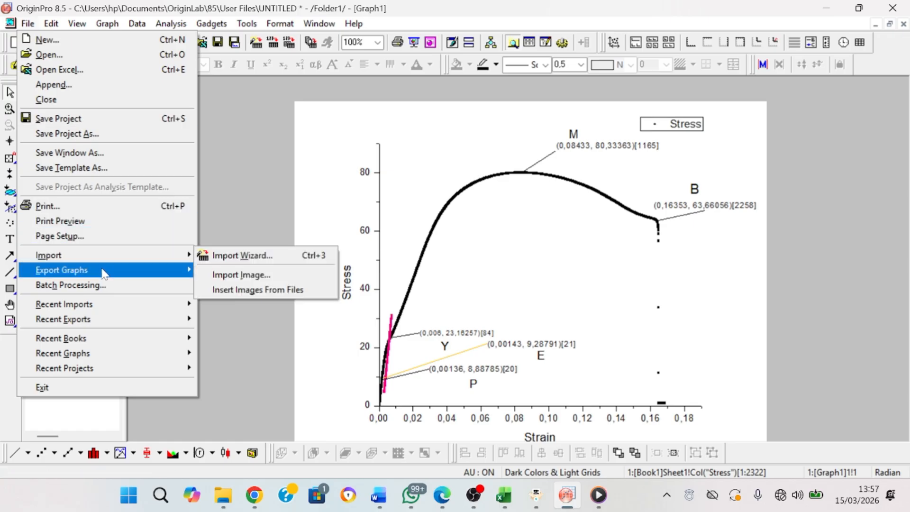
{"action": "mouse_move", "coordinate": [104, 273]}
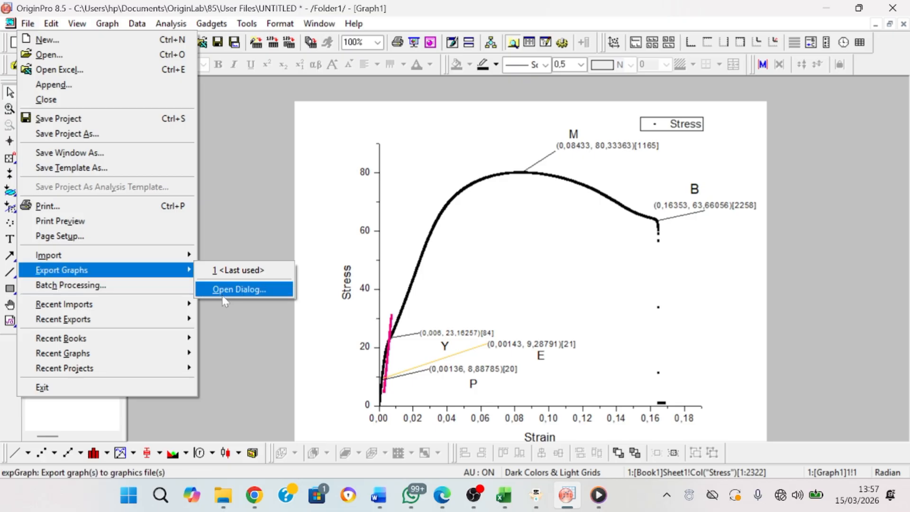
{"action": "left_click", "coordinate": [238, 289]}
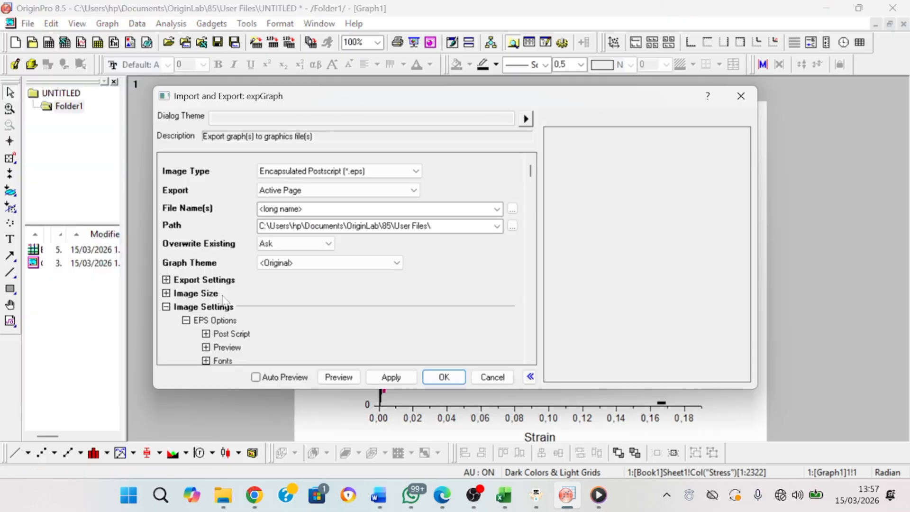
{"action": "left_click", "coordinate": [414, 175]}
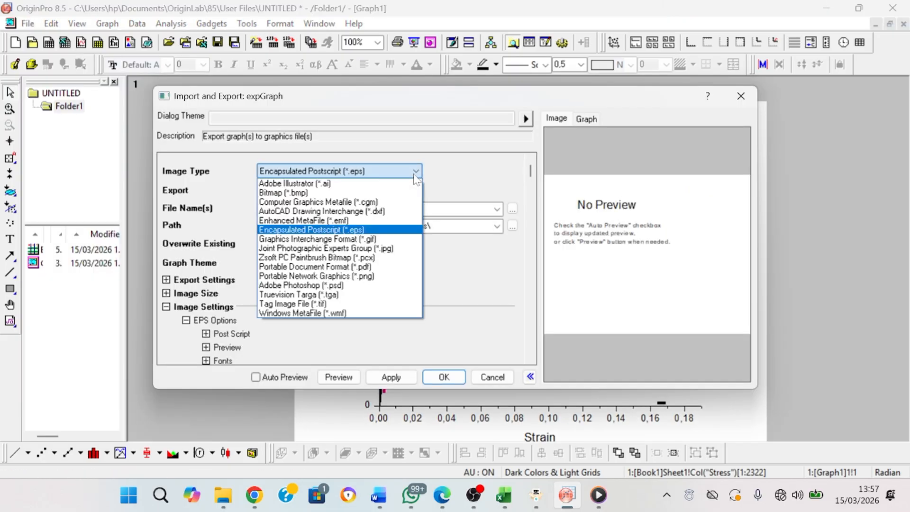
{"action": "left_click", "coordinate": [366, 306]}
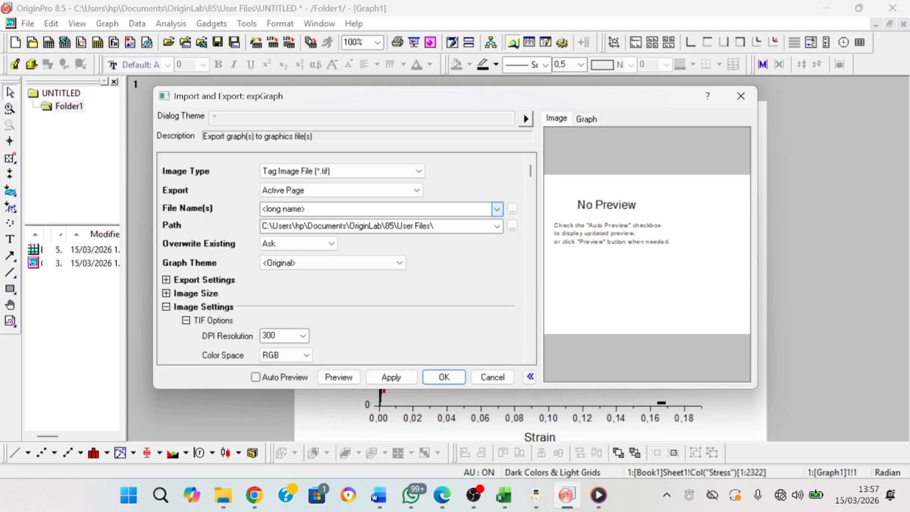
Name the exported graph file Graphh and set its destination folder to the Desktop.
{"action": "left_click", "coordinate": [493, 209]}
{"action": "key", "text": "BackSpace"}
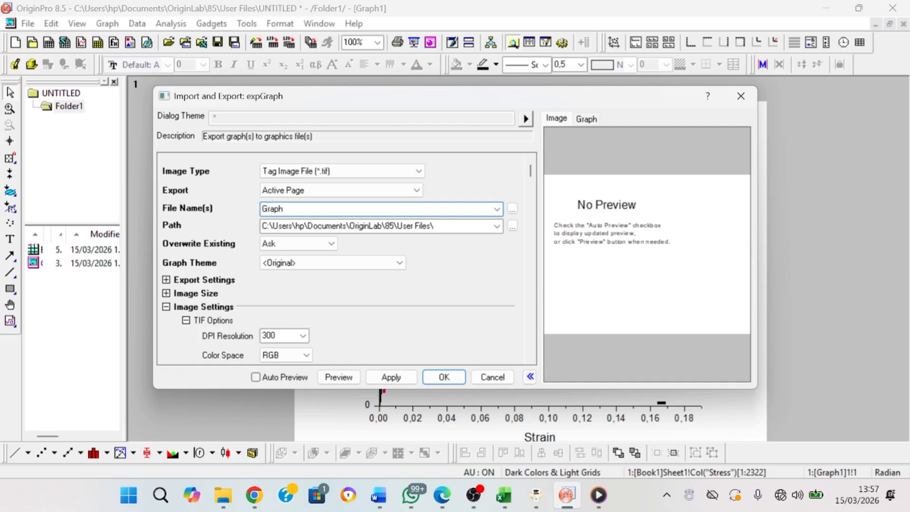
{"action": "left_click", "coordinate": [511, 227]}
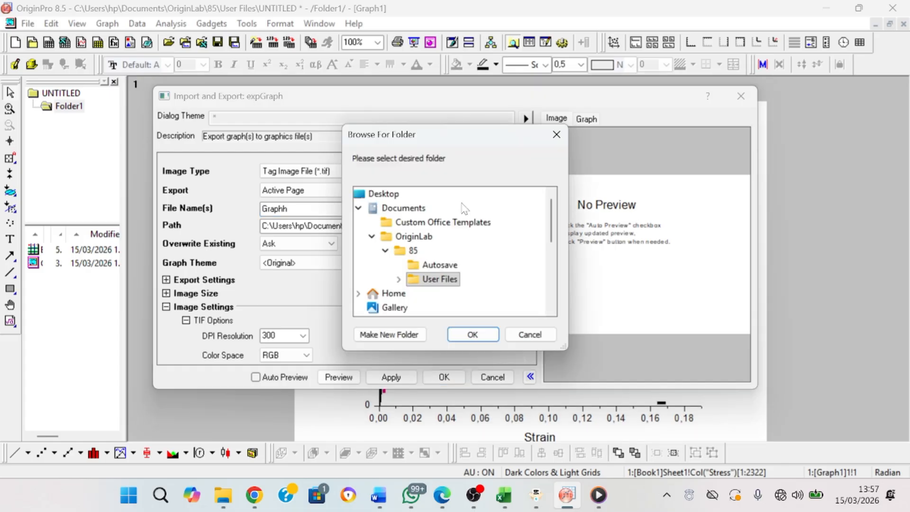
{"action": "left_click", "coordinate": [429, 194]}
{"action": "left_click", "coordinate": [472, 335]}
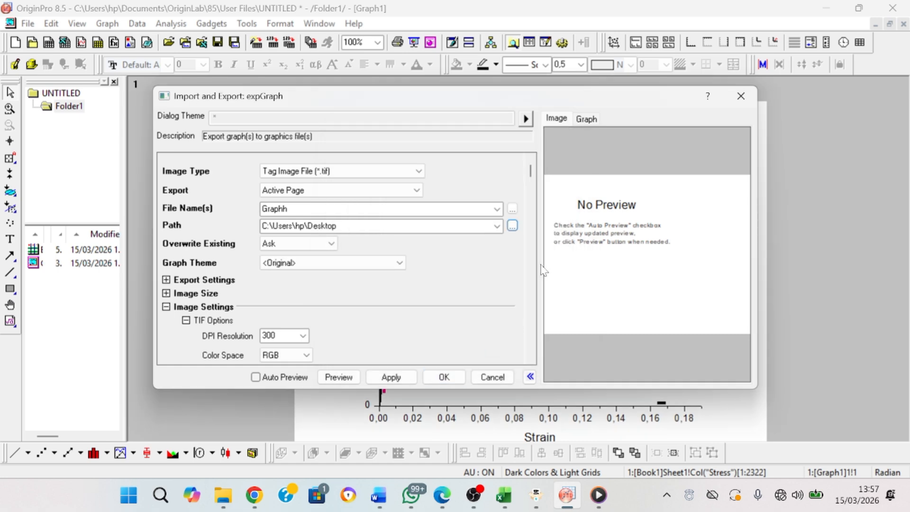
{"action": "scroll", "coordinate": [533, 183], "scroll_direction": "down", "scroll_amount": 3}
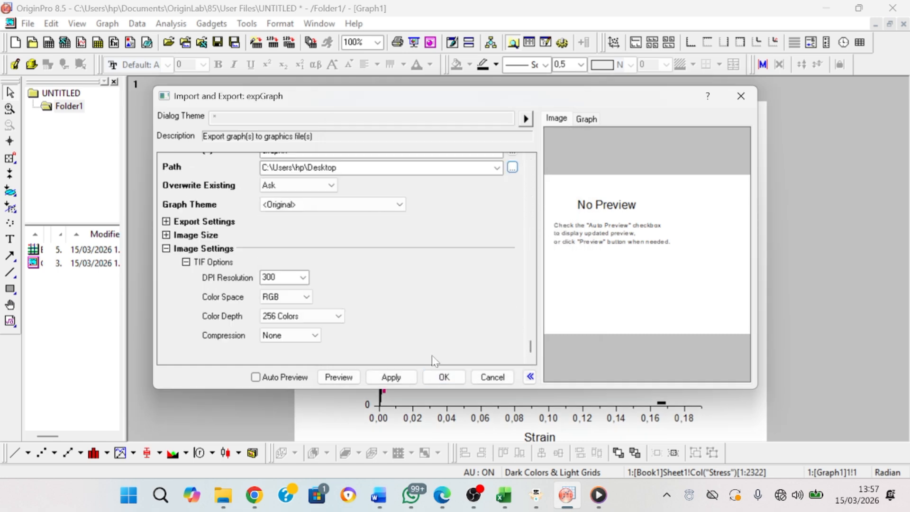
Run the TIF export of the graph and minimize the open windows to check for the Graphh file on the Desktop.
{"action": "left_click", "coordinate": [445, 378]}
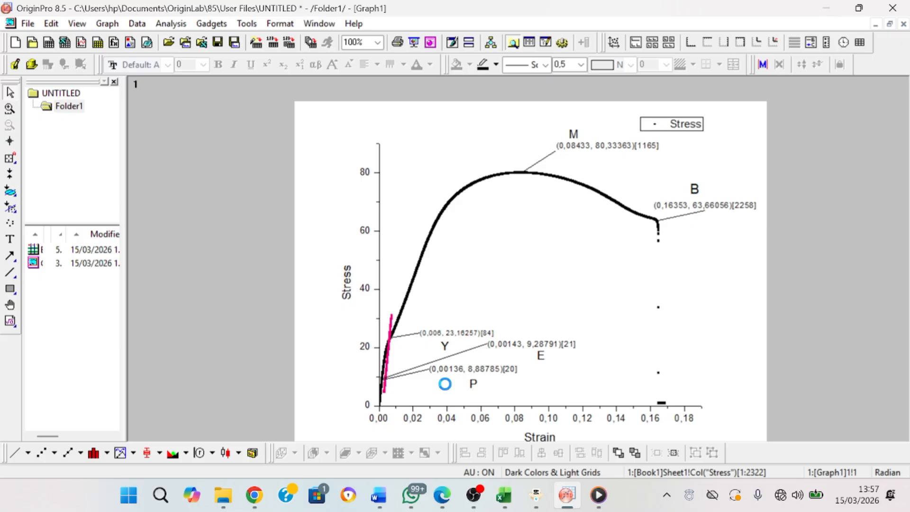
{"action": "left_click", "coordinate": [581, 244]}
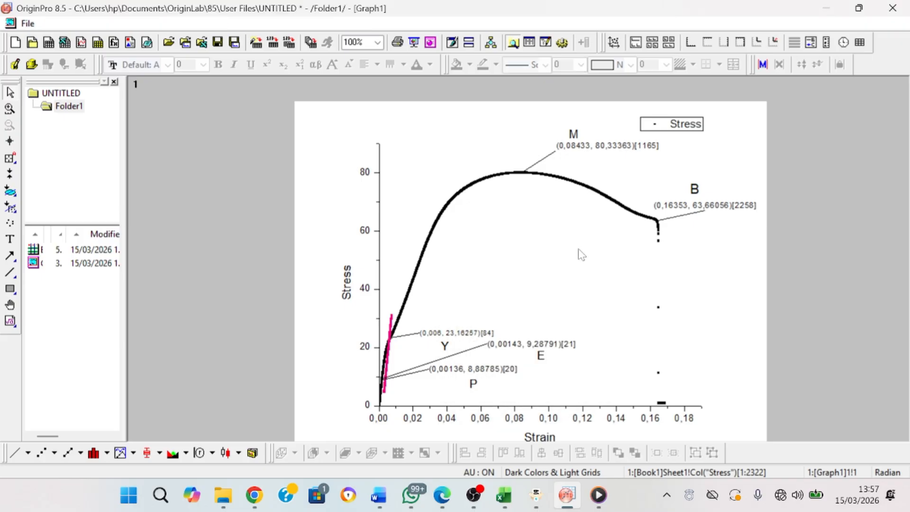
{"action": "left_click", "coordinate": [837, 9]}
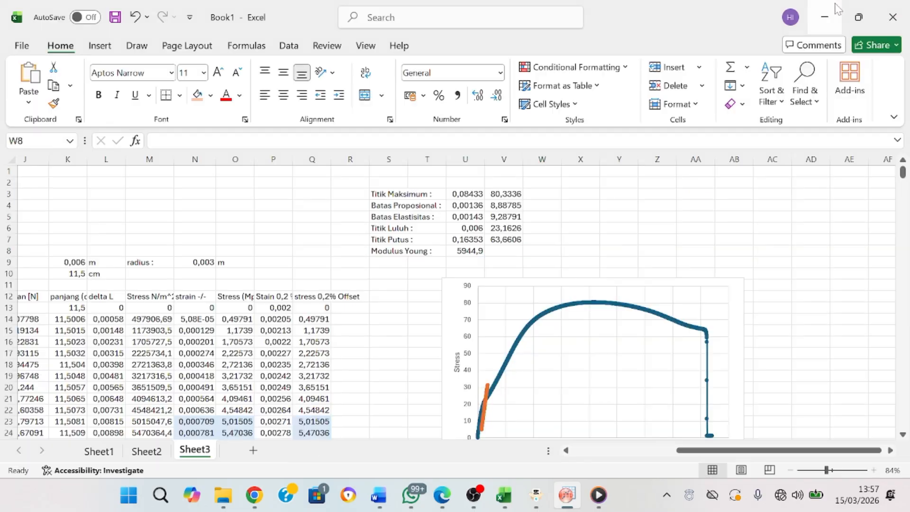
{"action": "left_click", "coordinate": [825, 15]}
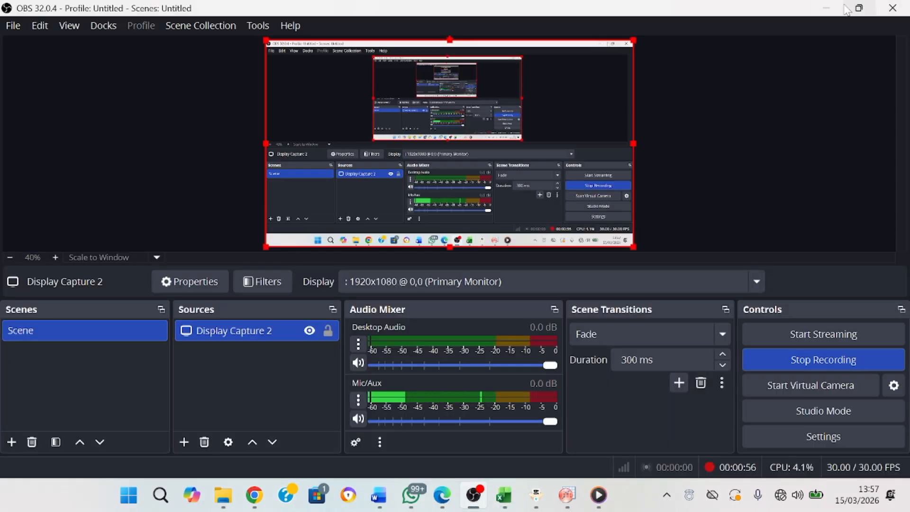
{"action": "left_click", "coordinate": [567, 495]}
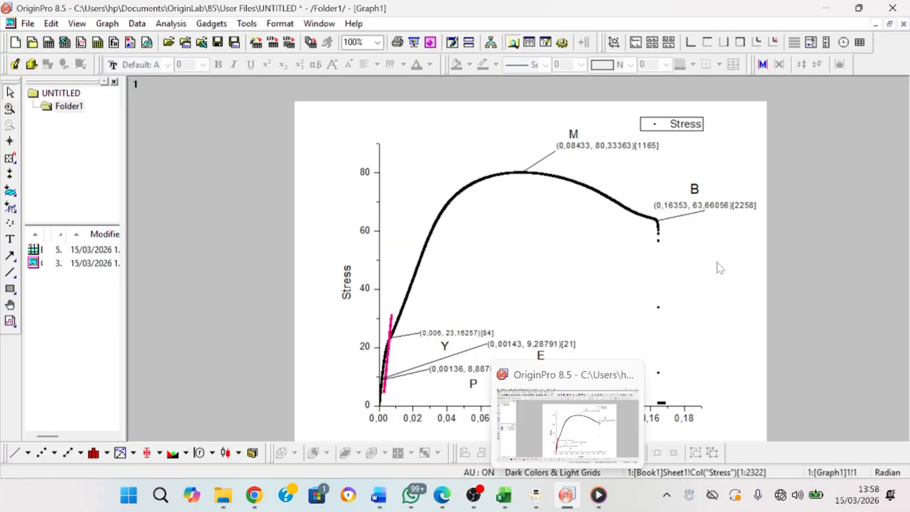
{"action": "left_click", "coordinate": [826, 13]}
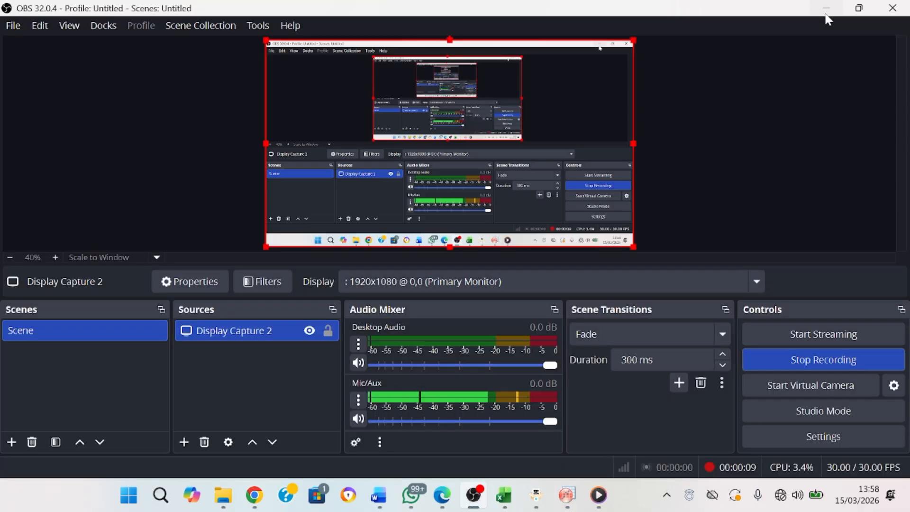
{"action": "left_click", "coordinate": [826, 14]}
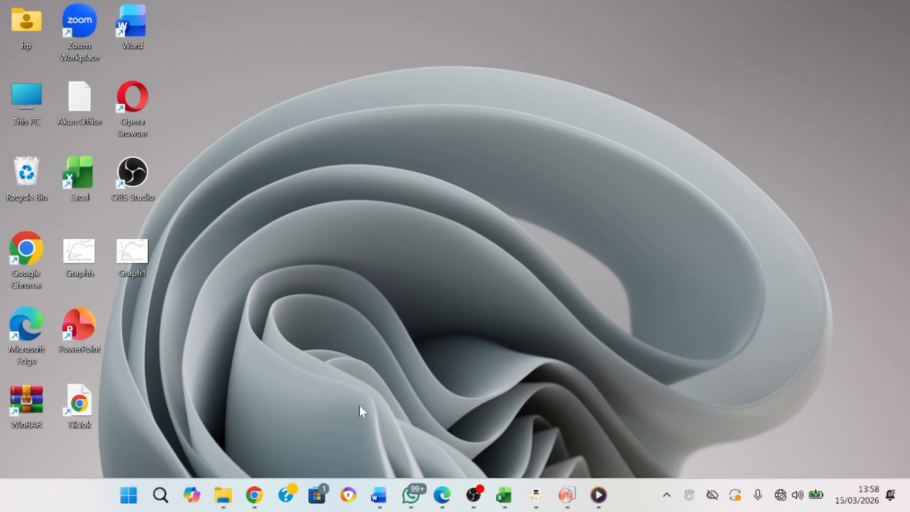
Switch to Excel and review the Titik Maksimum entry in the table of characteristic points on Sheet3.
{"action": "left_click", "coordinate": [511, 495]}
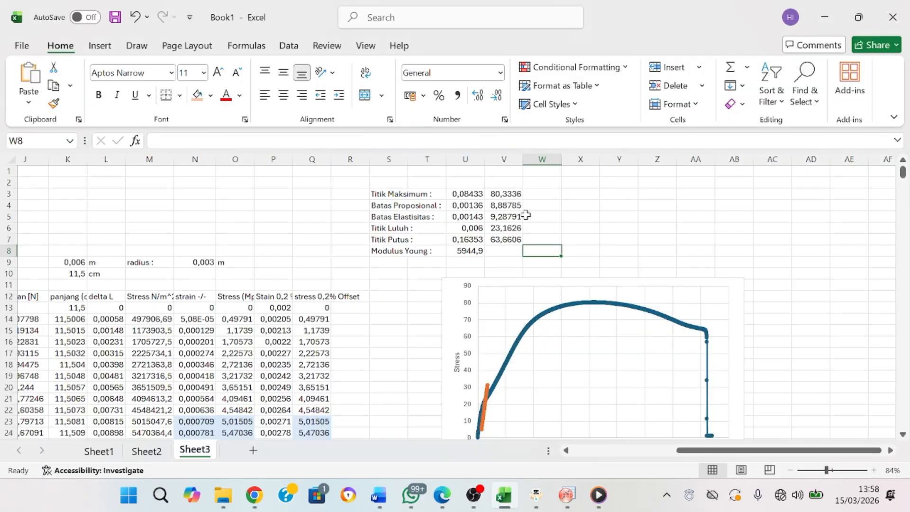
{"action": "left_click", "coordinate": [376, 196]}
{"action": "left_click", "coordinate": [440, 195]}
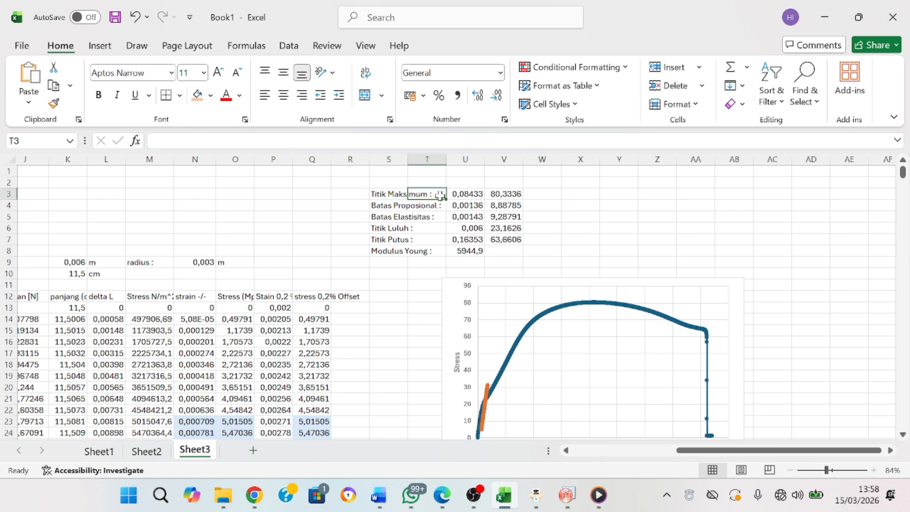
{"action": "left_click", "coordinate": [375, 194]}
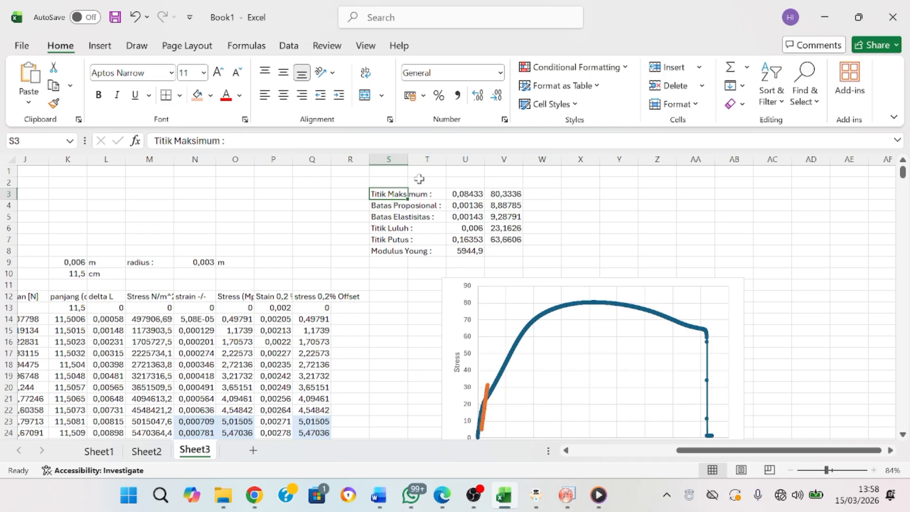
{"action": "left_click", "coordinate": [422, 193]}
{"action": "left_click", "coordinate": [385, 196]}
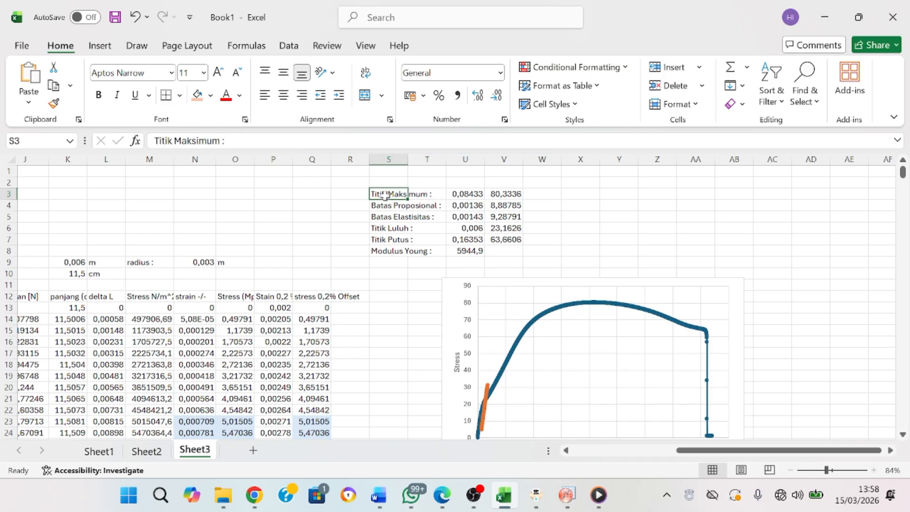